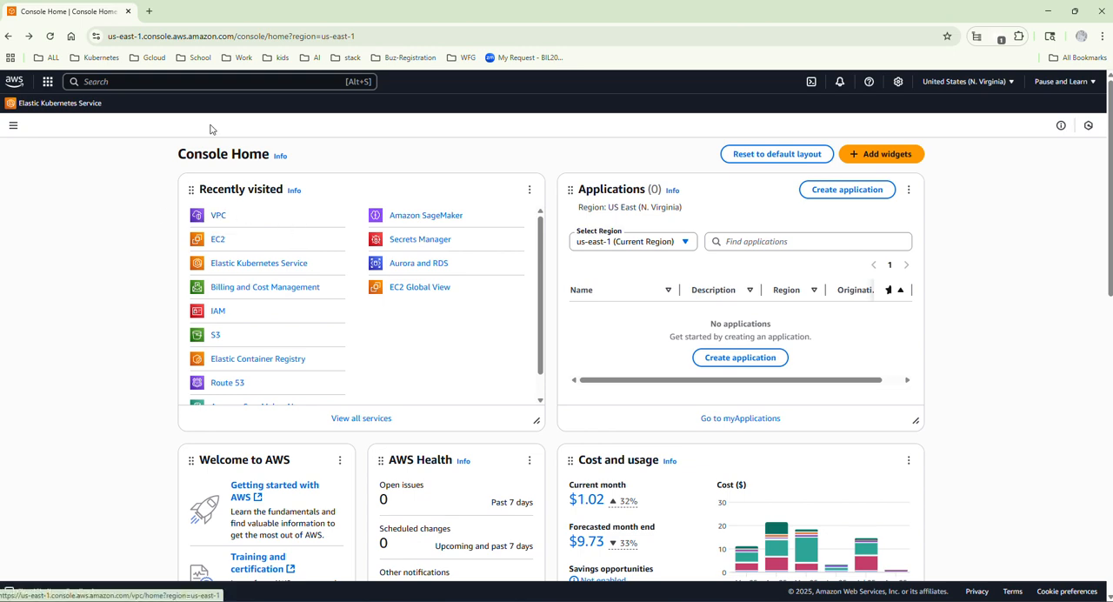
Open the VPC service's list of your VPCs and check the selected region among the available regions.
left_click(146, 82)
type("v")
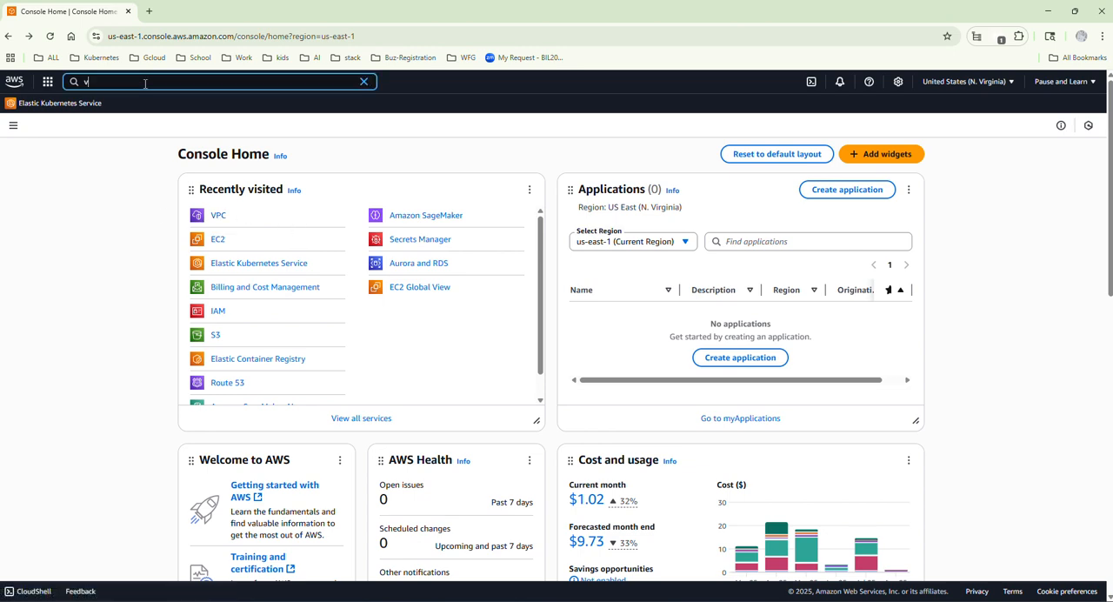
type("pc")
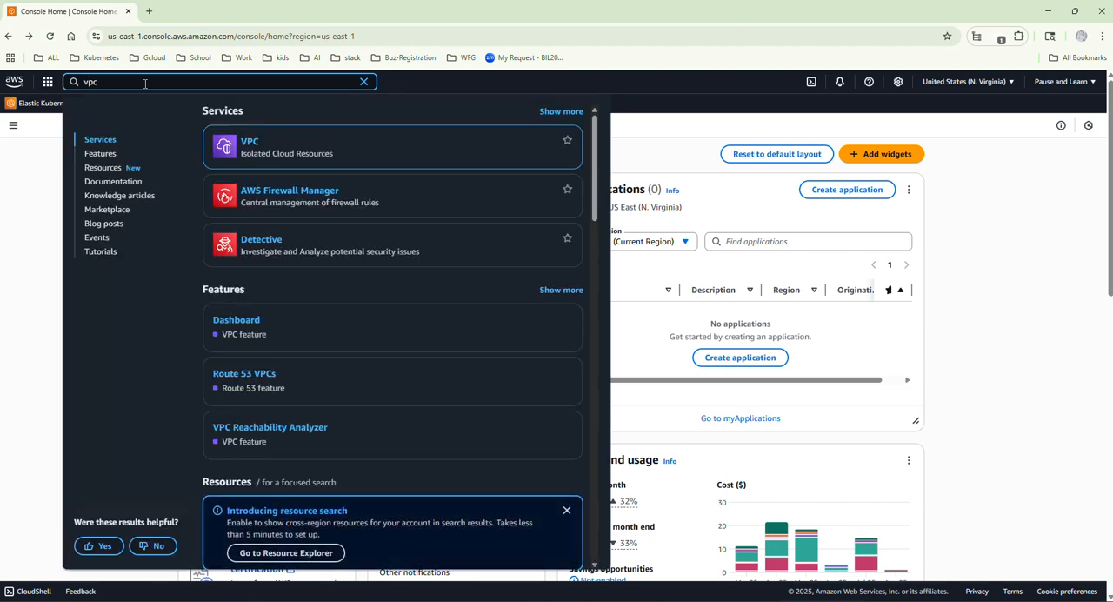
left_click(241, 144)
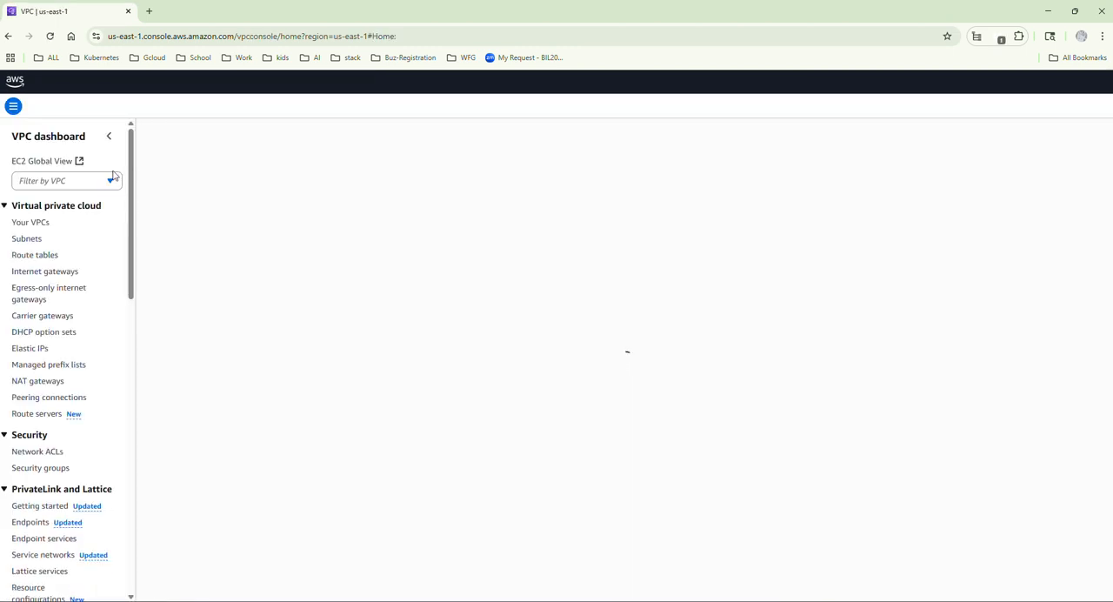
left_click(26, 225)
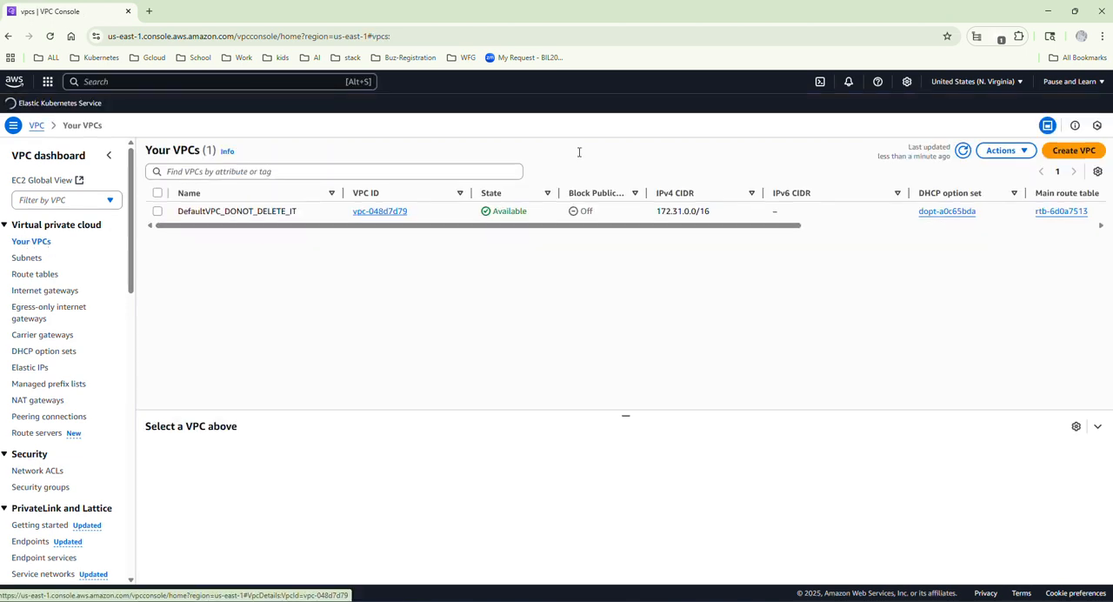
left_click(1020, 82)
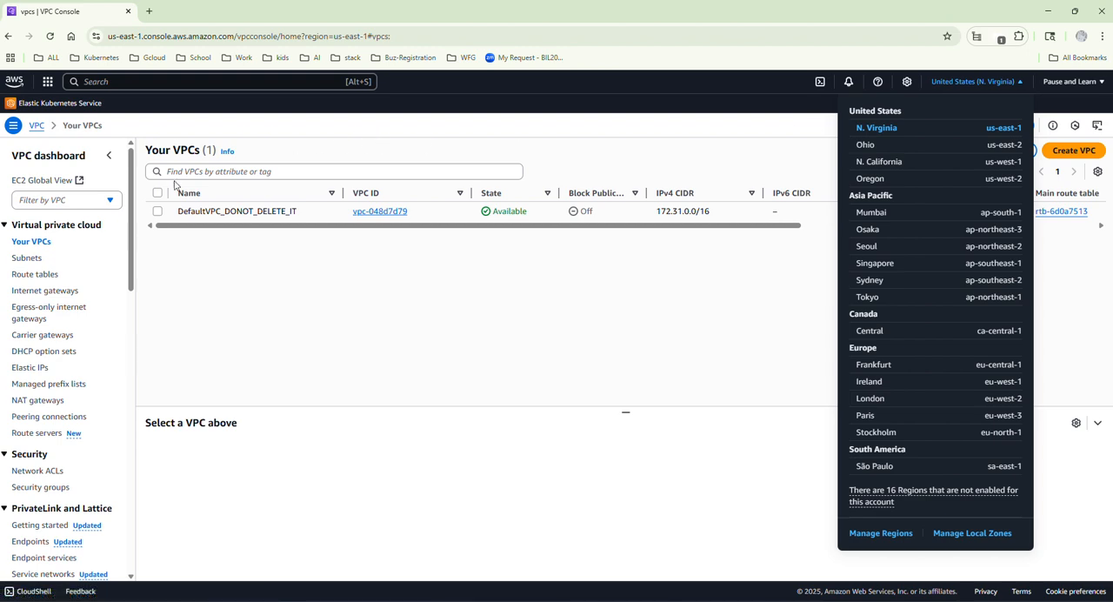
left_click(189, 270)
Start a new VPC with the VPC only option and name it custom-vpc.
left_click(1080, 153)
left_click(158, 303)
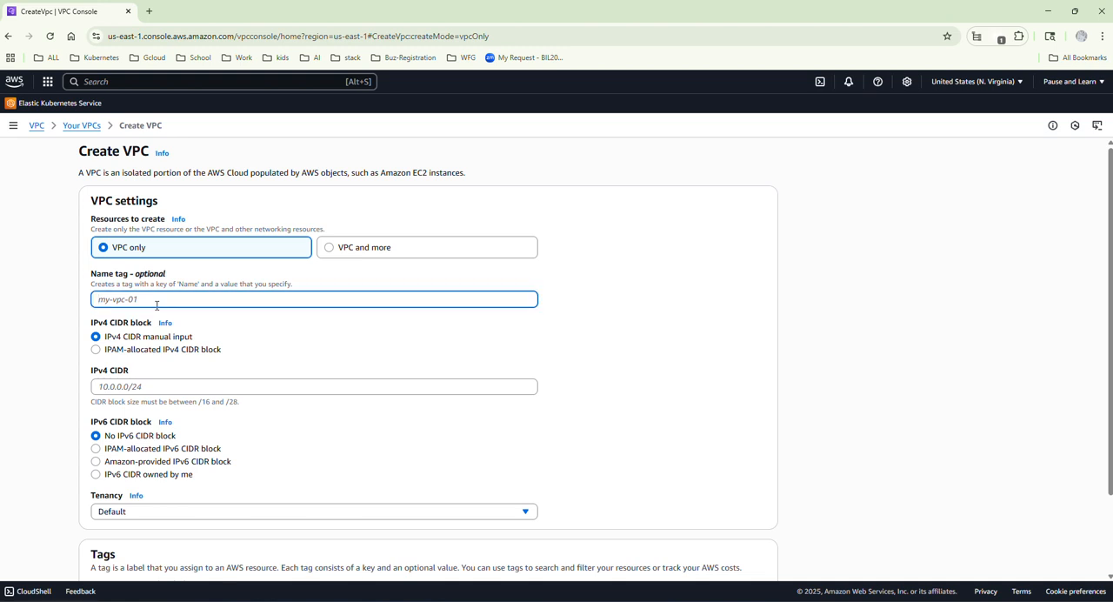
type("custom-vpc")
Set the VPC's IPv4 CIDR to 172.31.0.0/20 as given in the Env Arch.png diagram, and create the VPC.
left_click(111, 384)
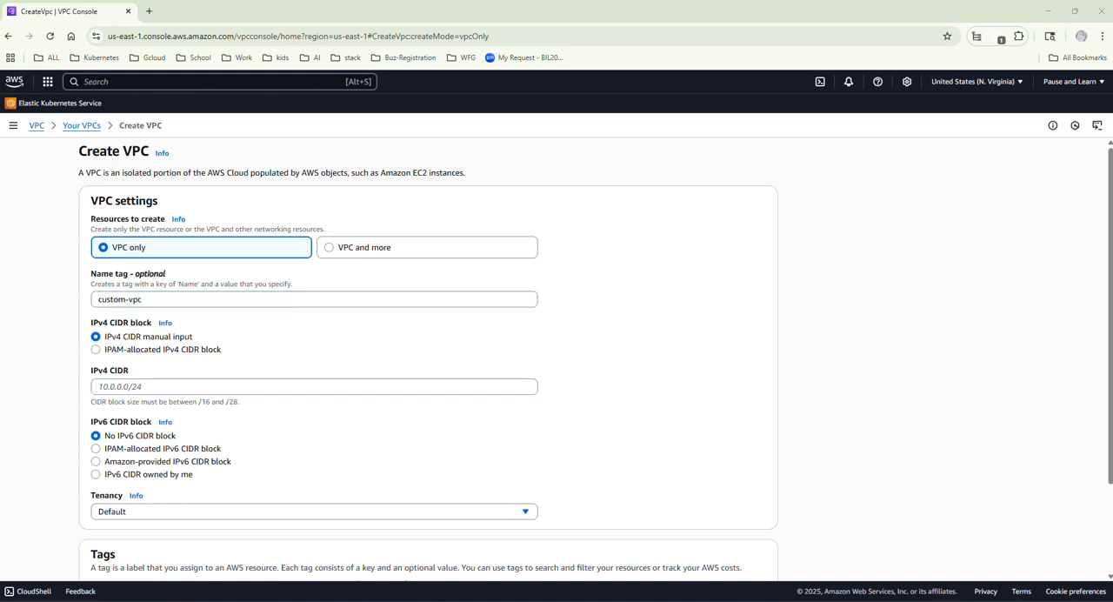
key("alt+Tab")
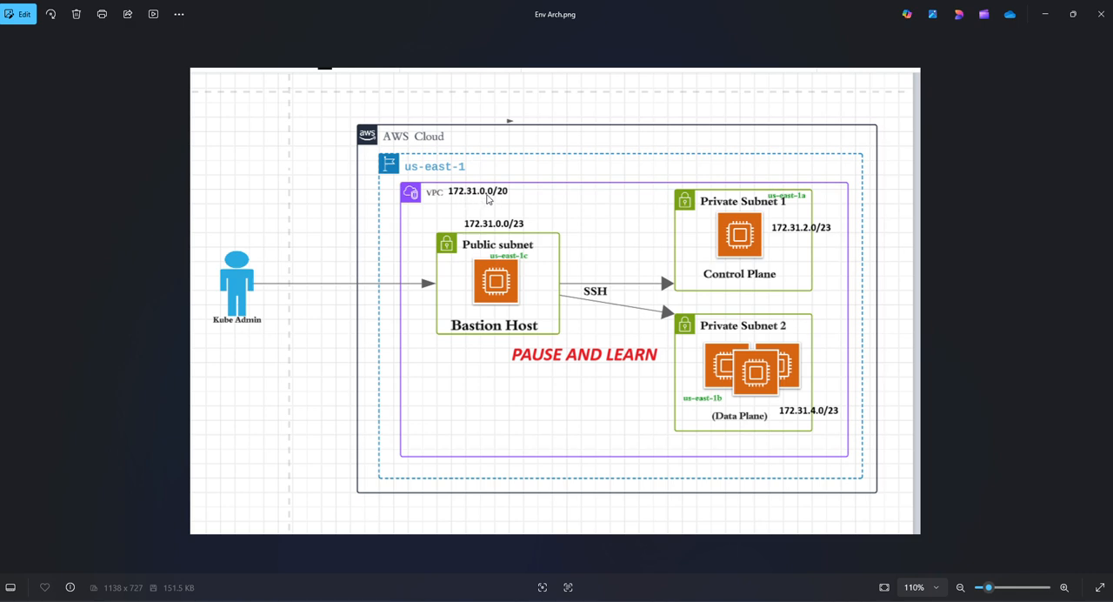
left_click(1044, 14)
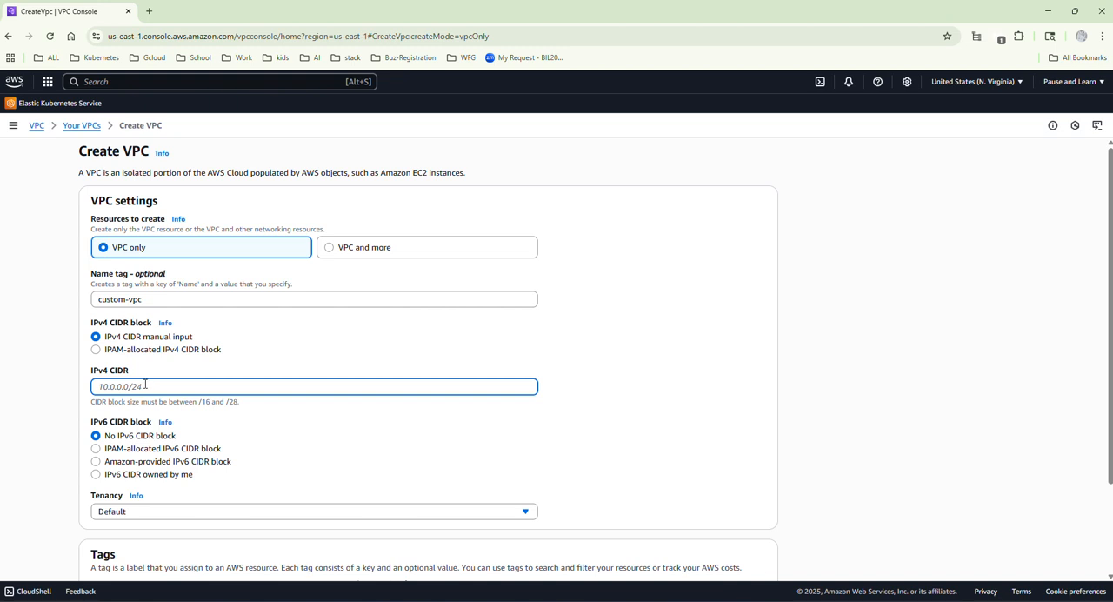
type("7")
key("BackSpace")
type("172.31.0.0/")
type("20")
scroll(145, 384, "down", 2)
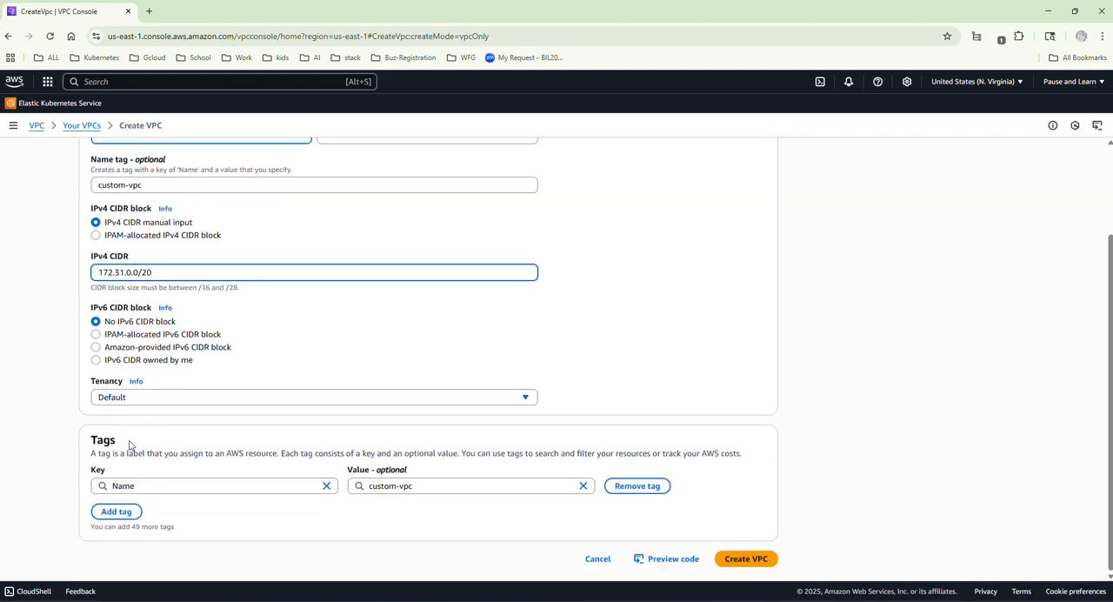
left_click(745, 558)
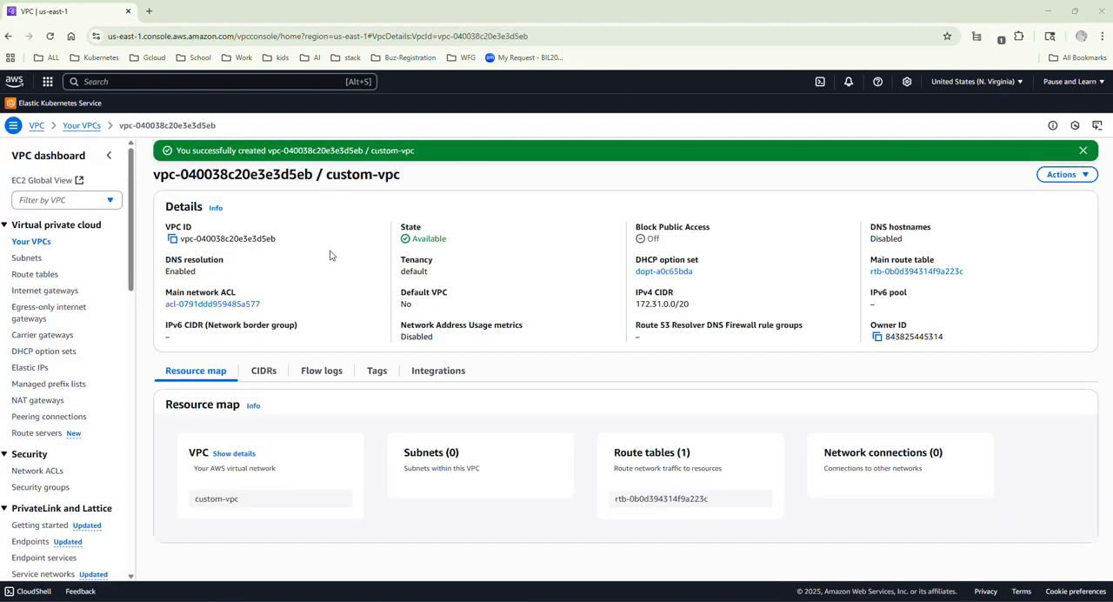
Check custom-vpc's IPv4 CIDR in the VPC list against the Env Arch.png architecture diagram.
left_click(32, 245)
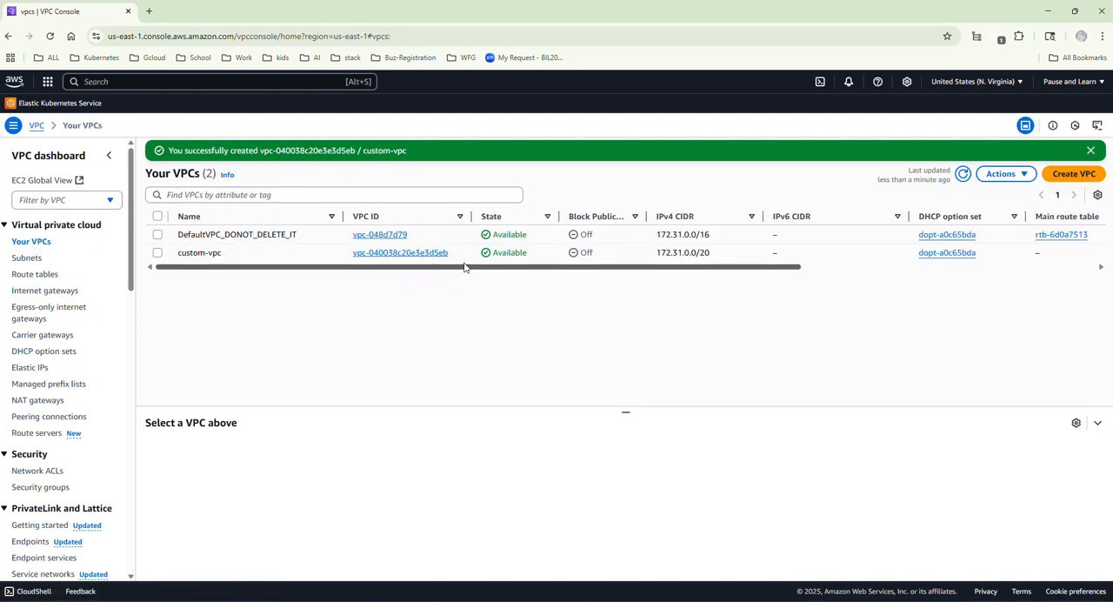
left_click_drag(711, 253, 652, 253)
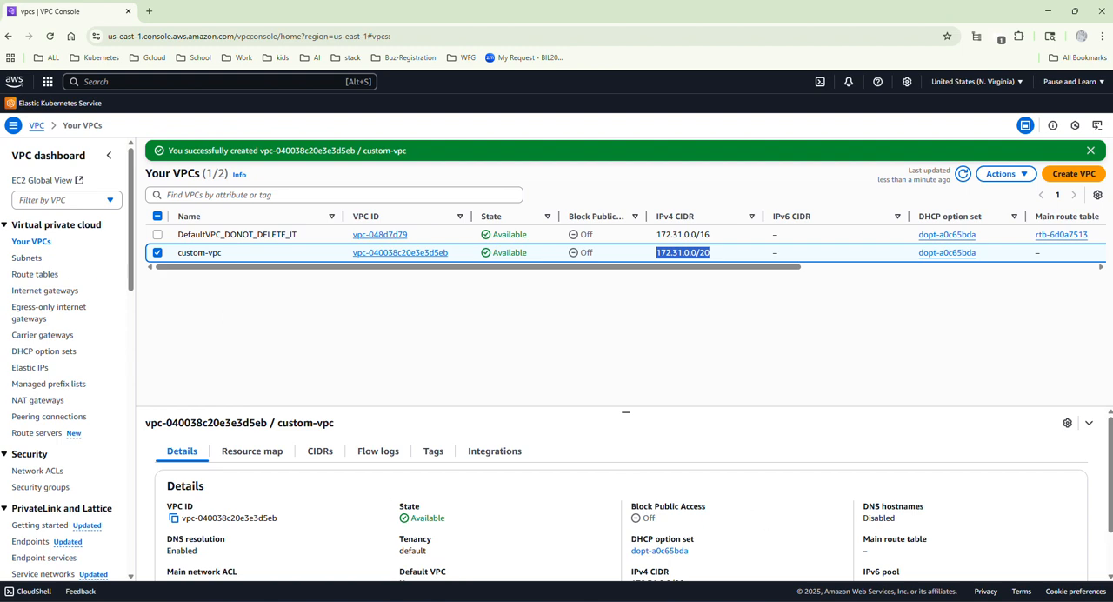
left_click(826, 600)
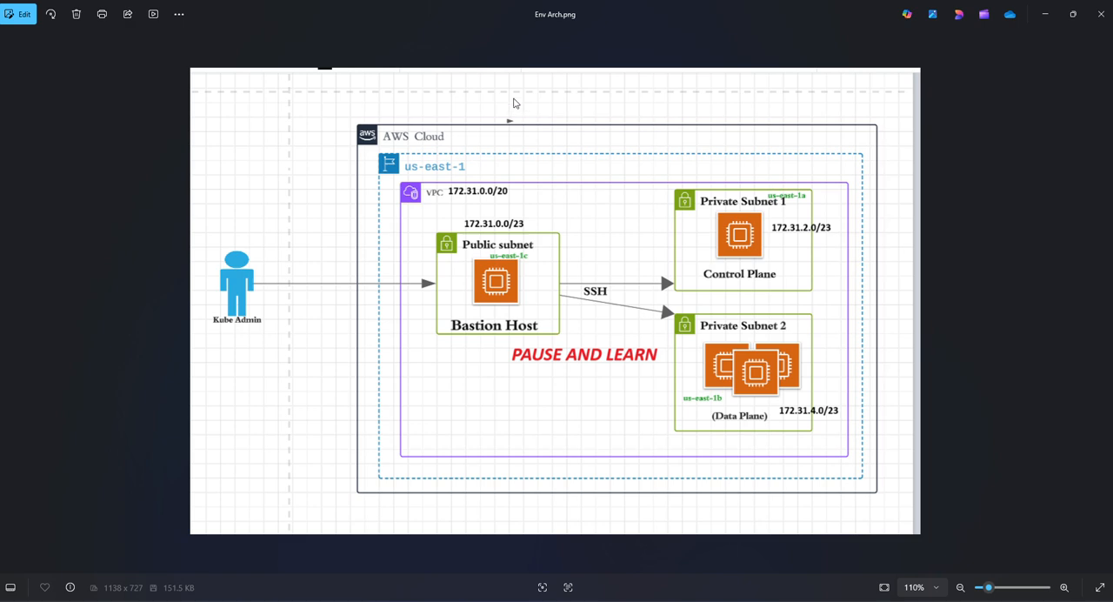
mouse_move(747, 592)
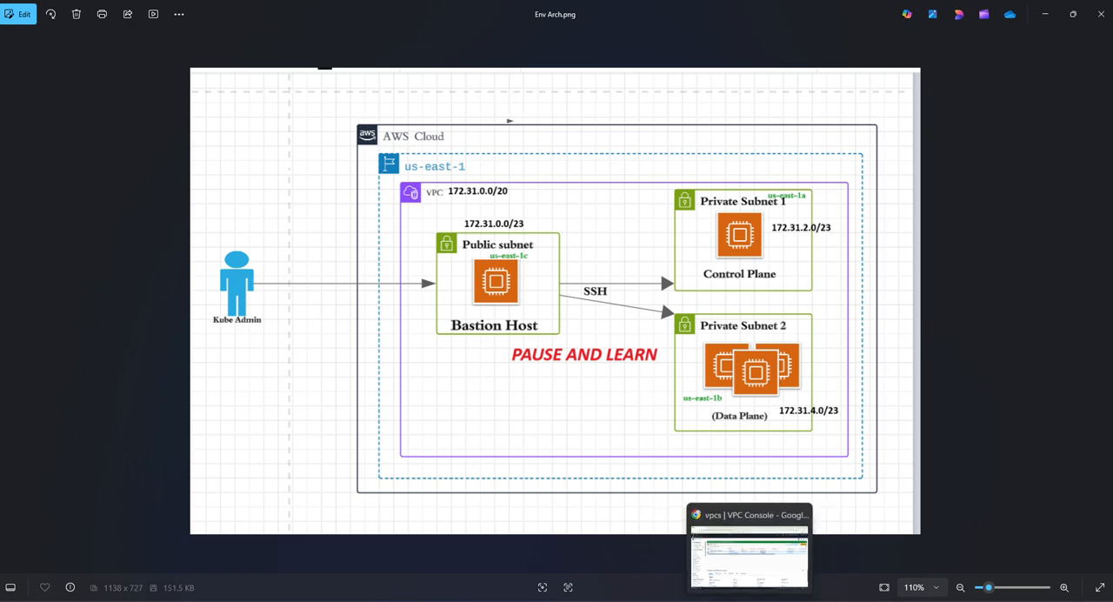
left_click(748, 553)
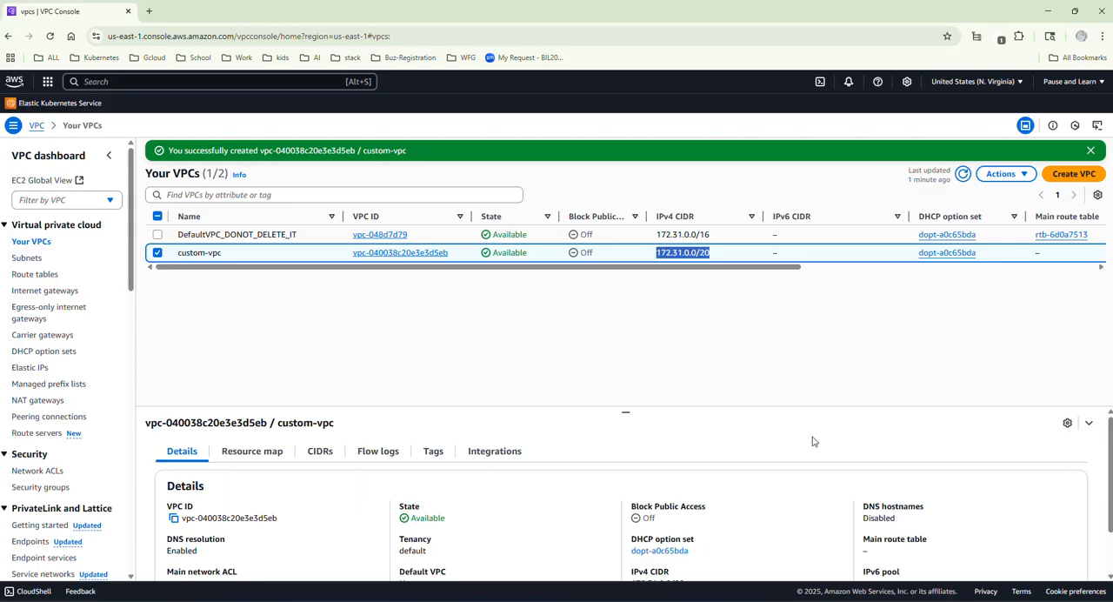
Start a new subnet in custom-vpc and name it public-subnet-01.
left_click(26, 259)
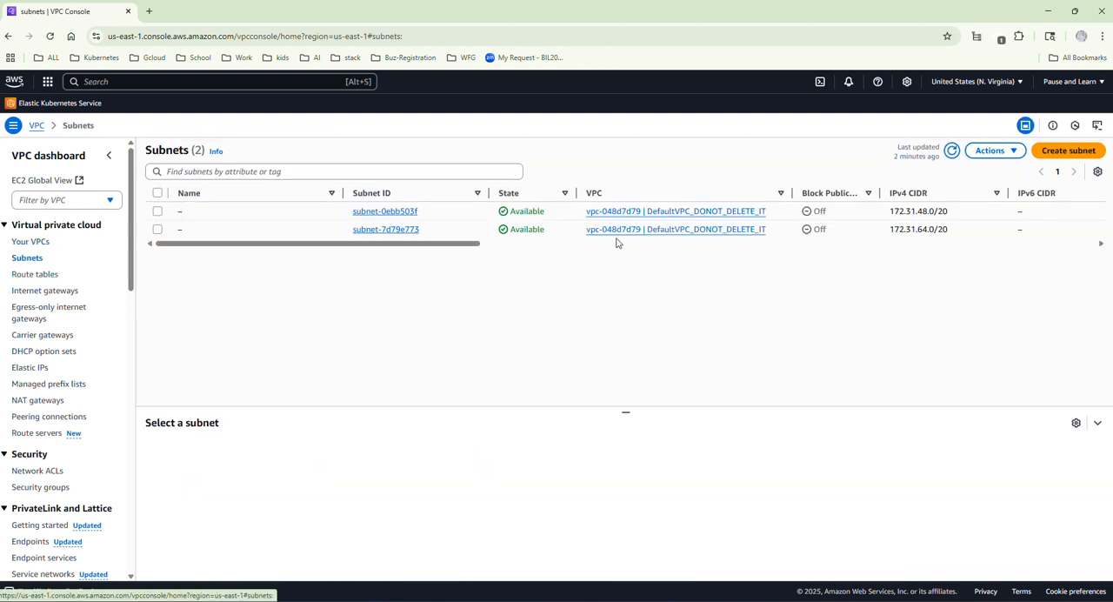
left_click(1057, 153)
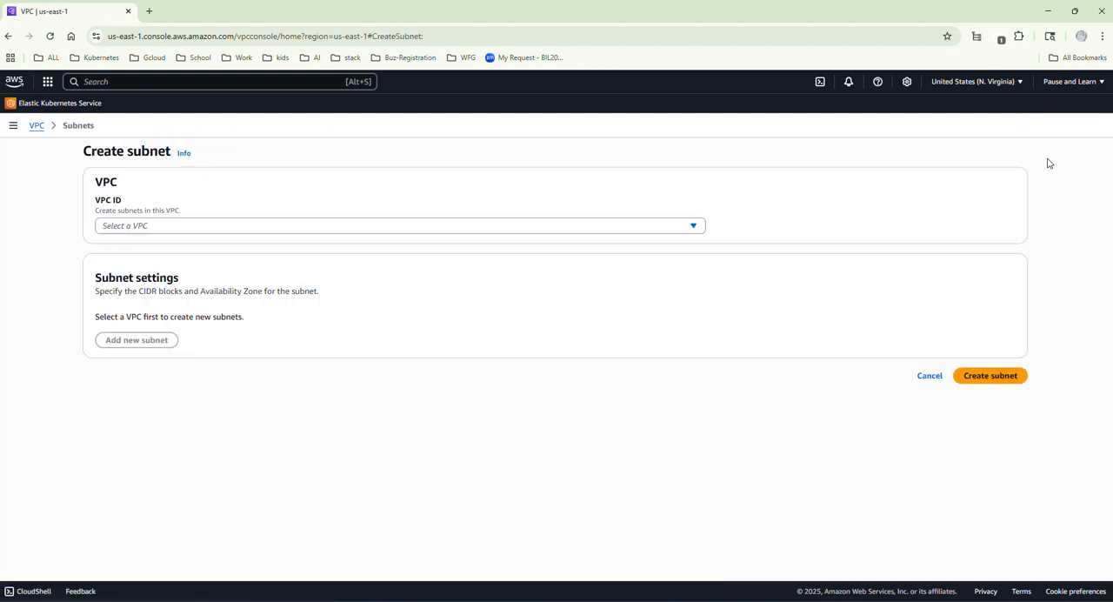
left_click(209, 228)
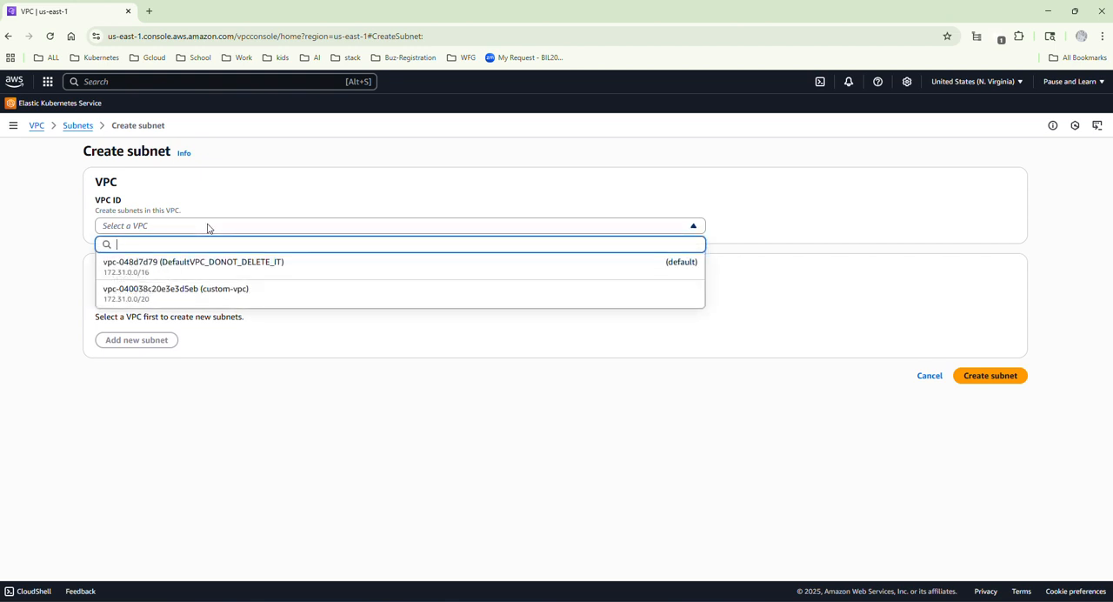
left_click(171, 294)
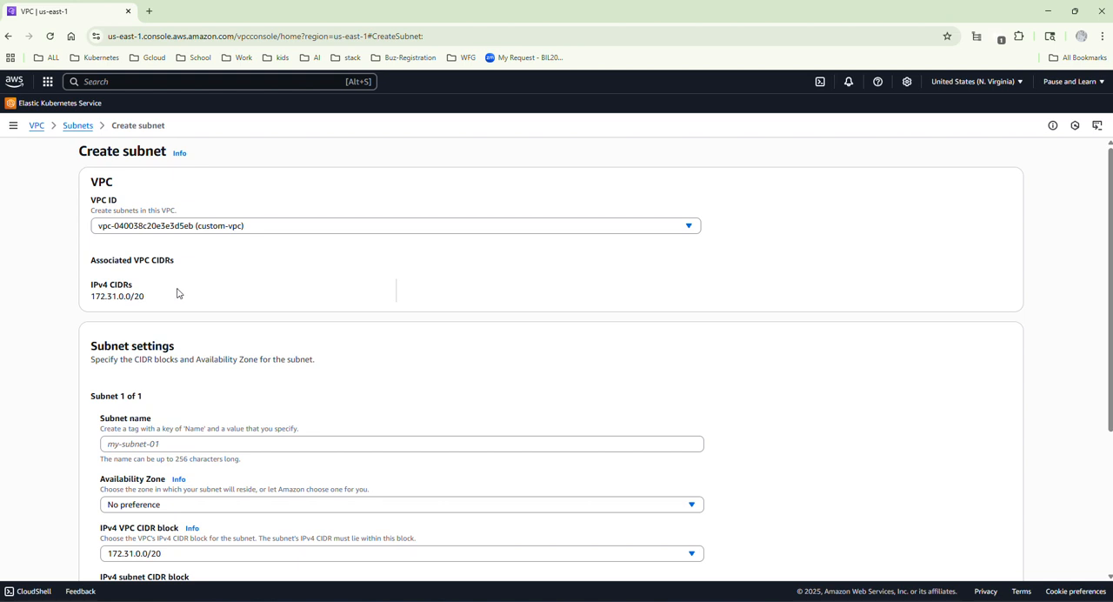
left_click(154, 446)
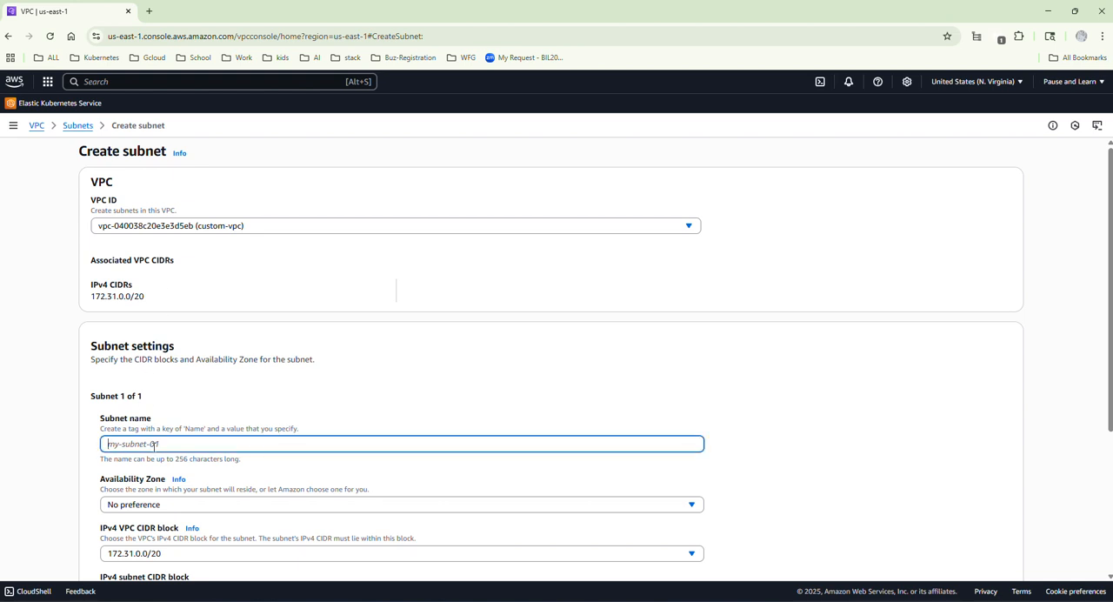
type("public-subnet-01")
Look up the public subnet's zone in the Env Arch.png diagram and set its Availability Zone to us-east-1c.
scroll(243, 366, "down", 1)
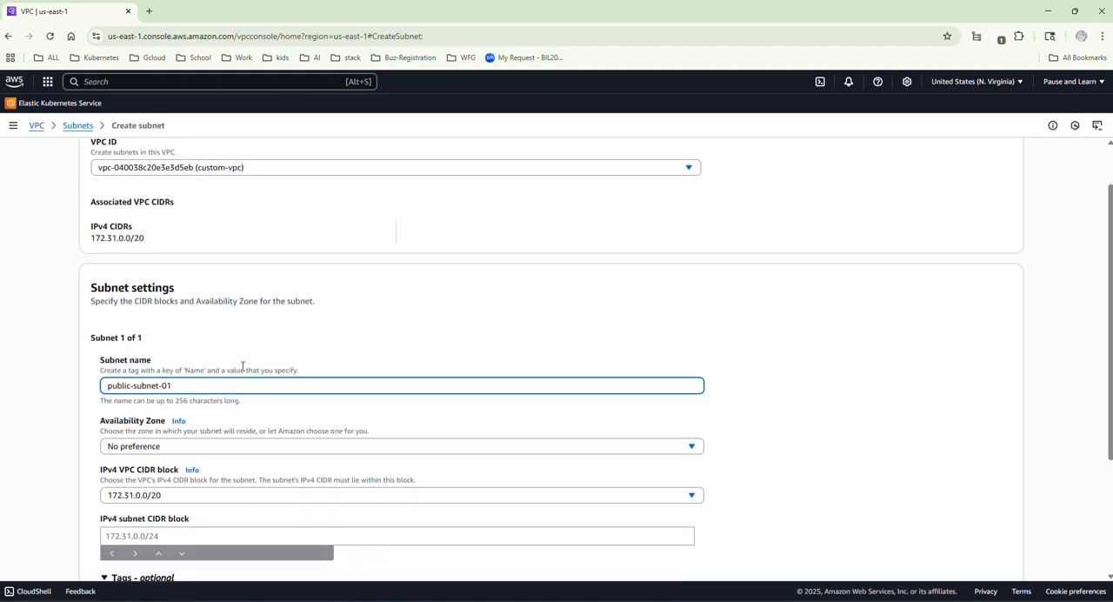
scroll(248, 403, "down", 2)
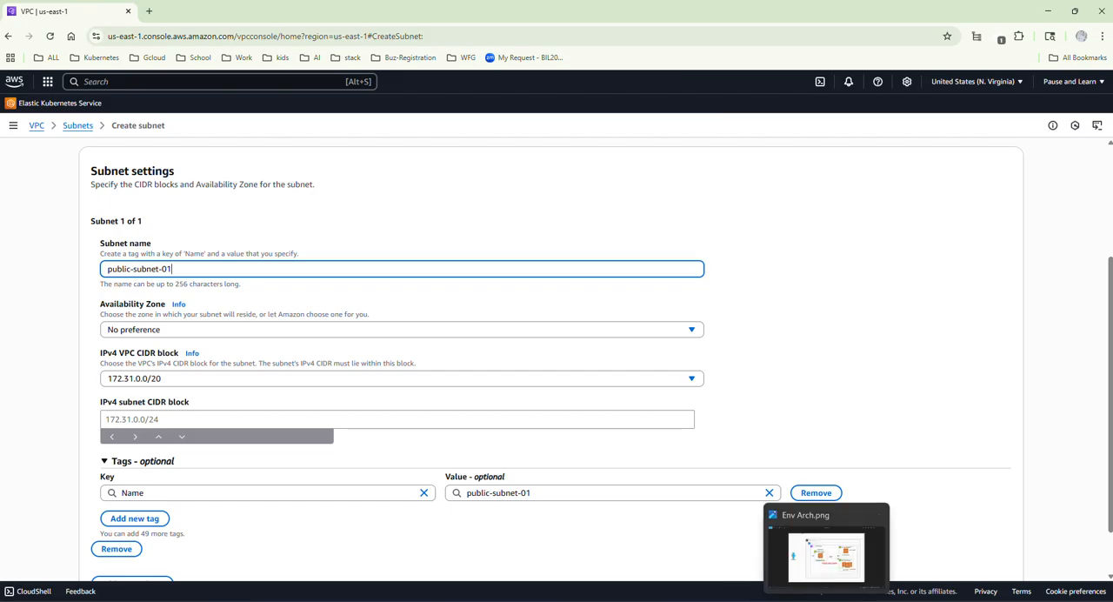
left_click(824, 570)
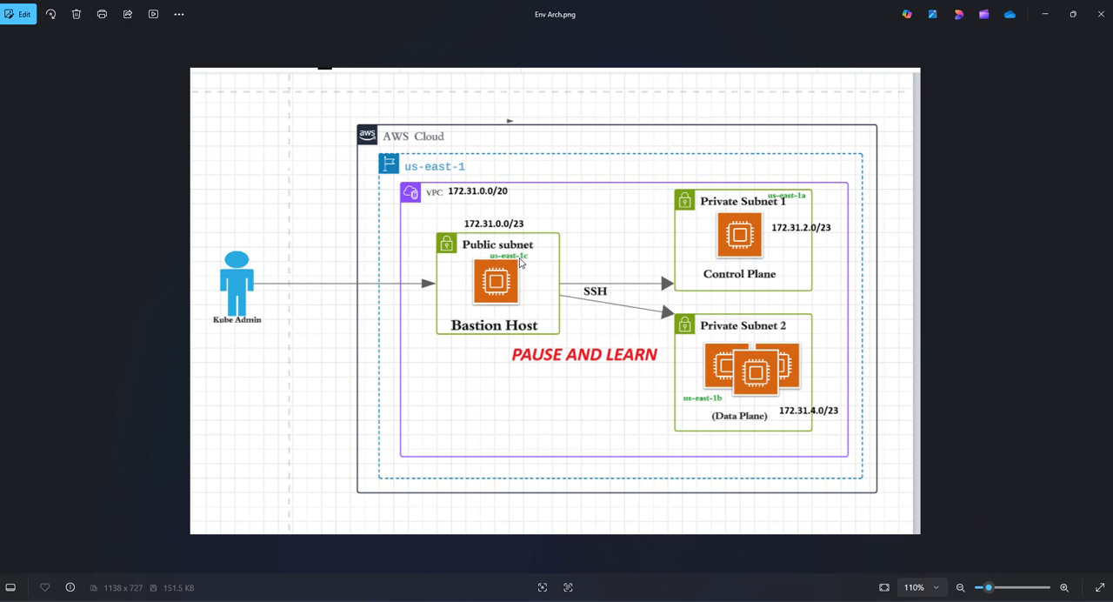
left_click(1044, 14)
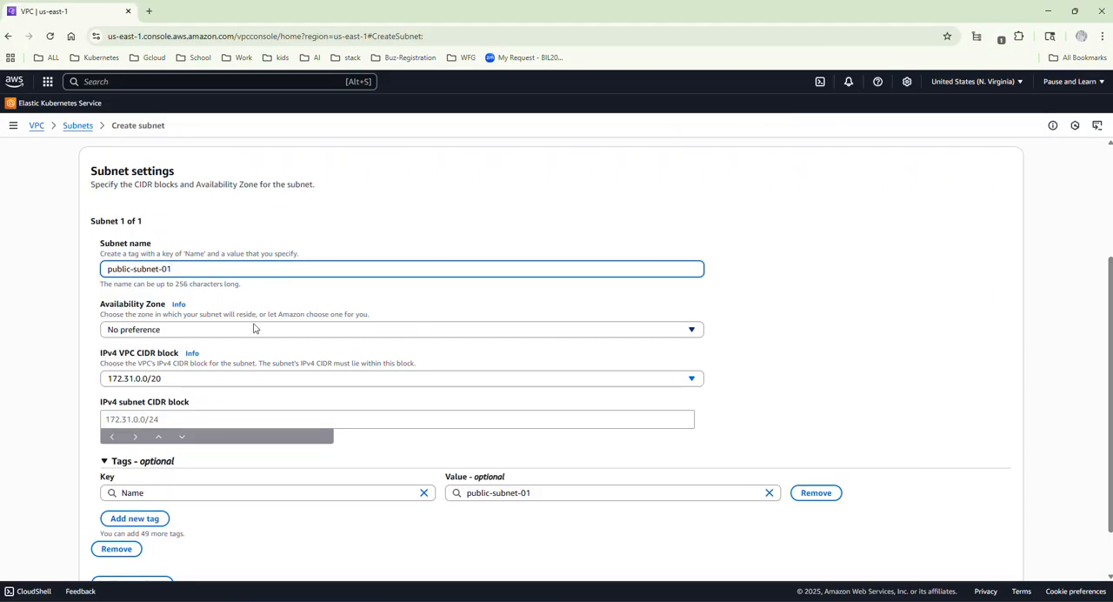
left_click(262, 330)
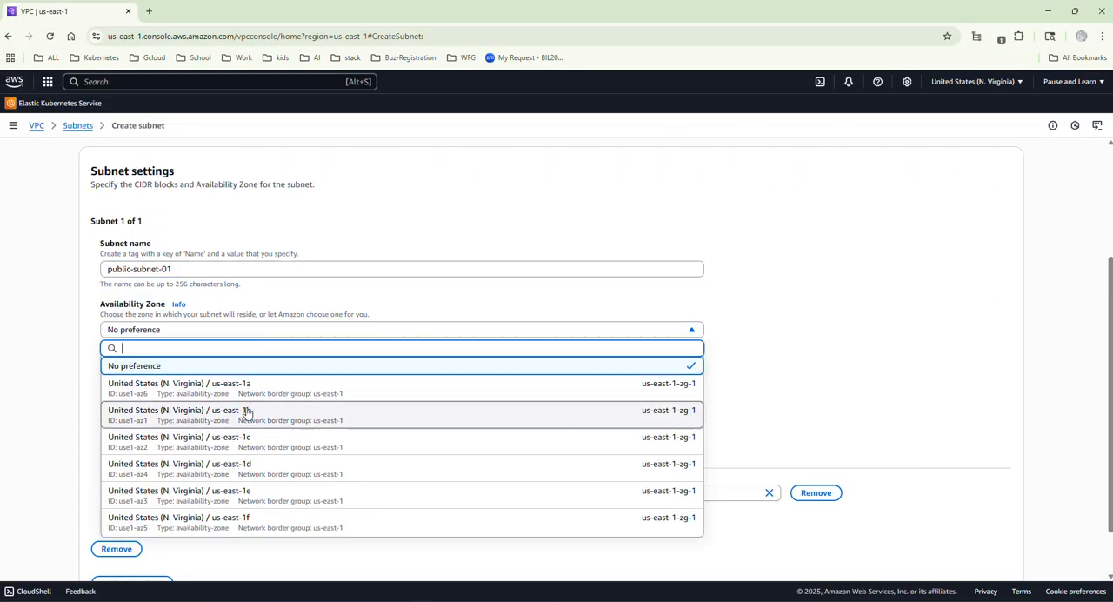
left_click(243, 440)
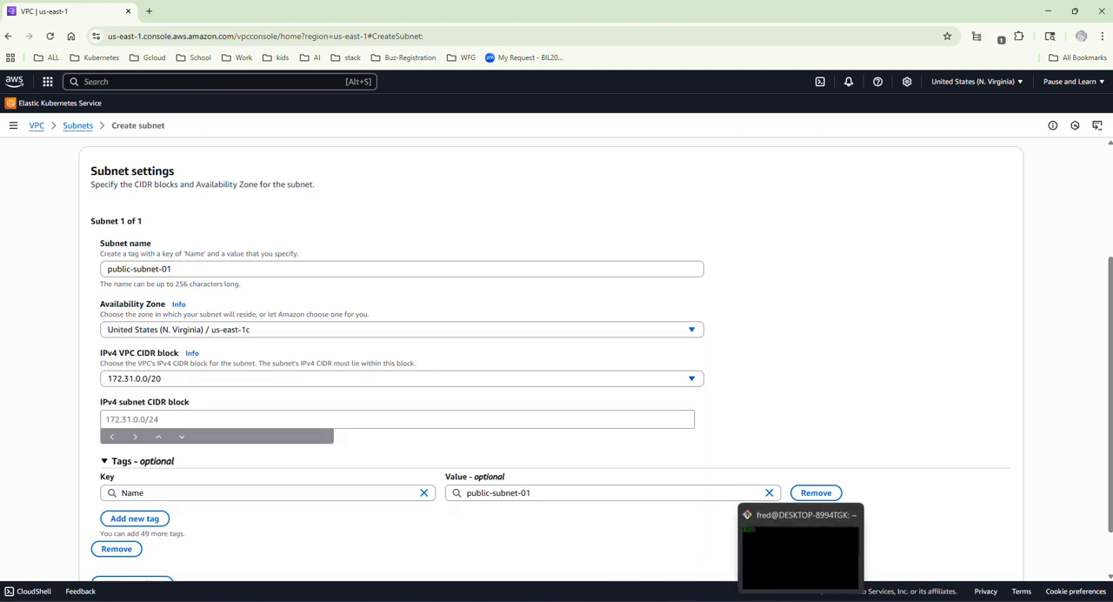
Set the subnet's IPv4 CIDR block to 172.31.0.0/23 per the diagram, create the subnet and list all subnets.
left_click(826, 600)
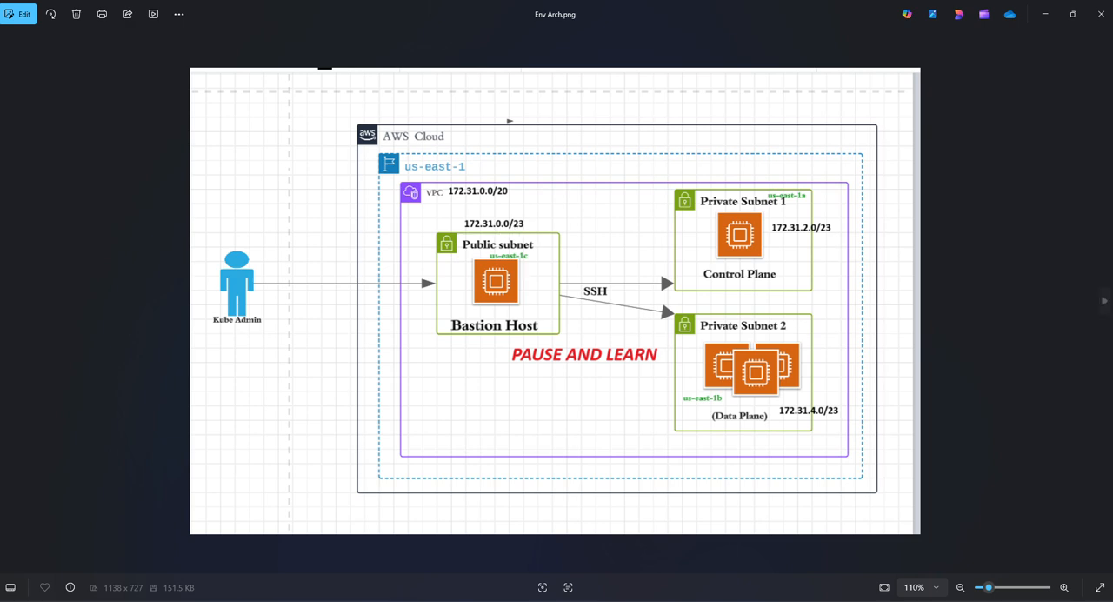
left_click(1046, 14)
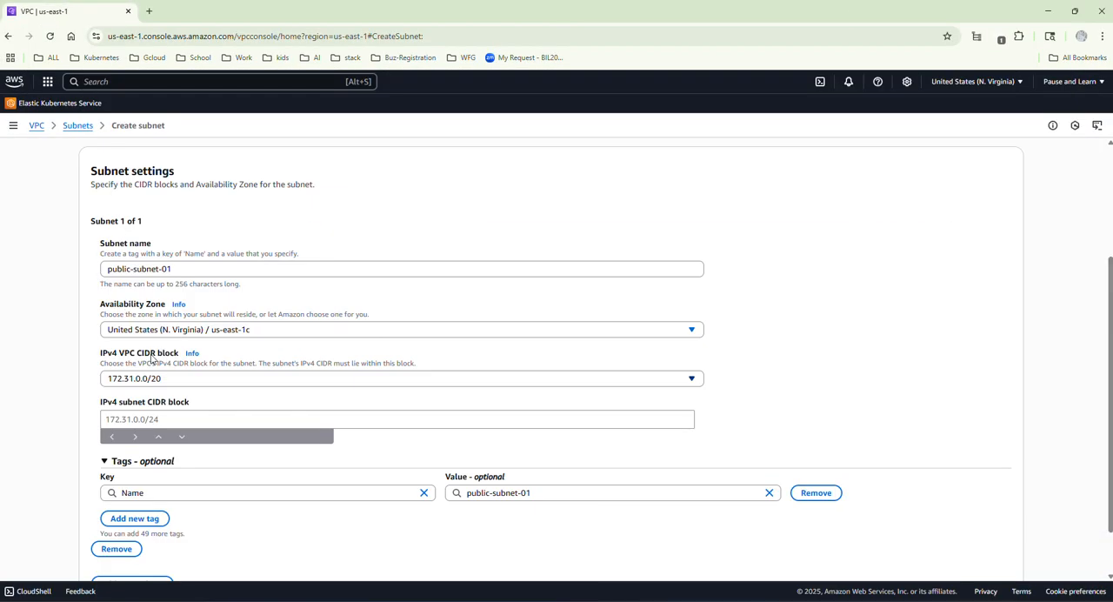
left_click(127, 418)
type("17")
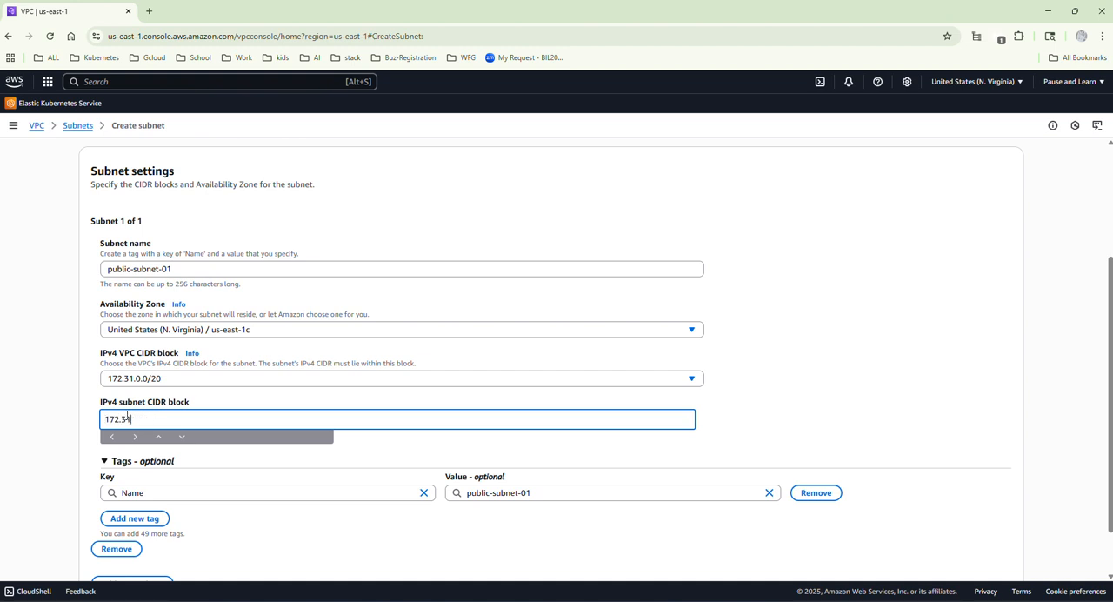
type("2.31.0.0/23")
scroll(232, 448, "down", 2)
left_click(988, 559)
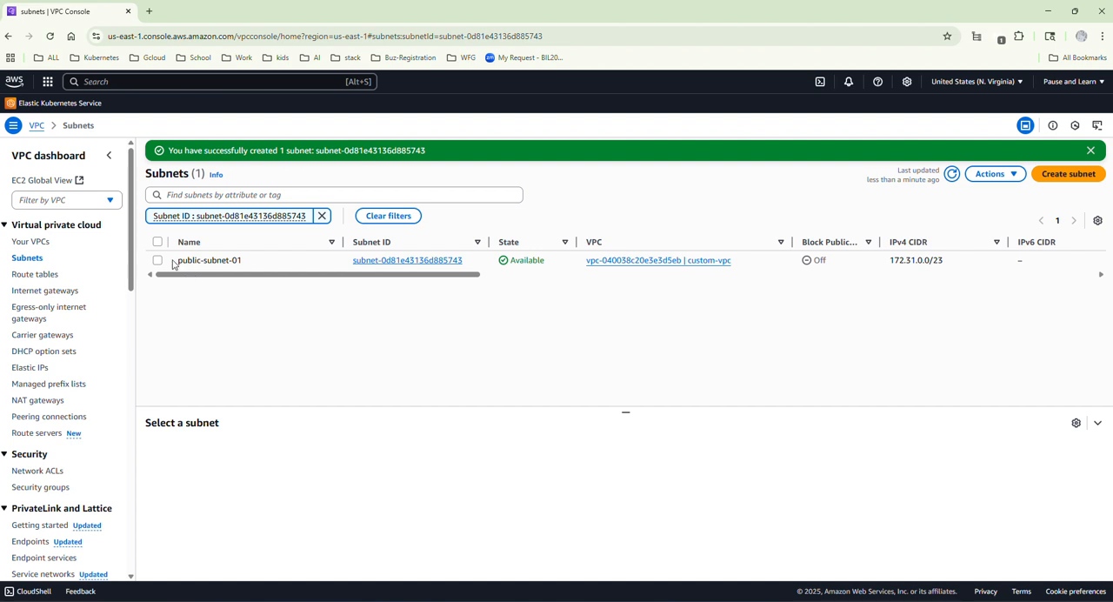
left_click(36, 262)
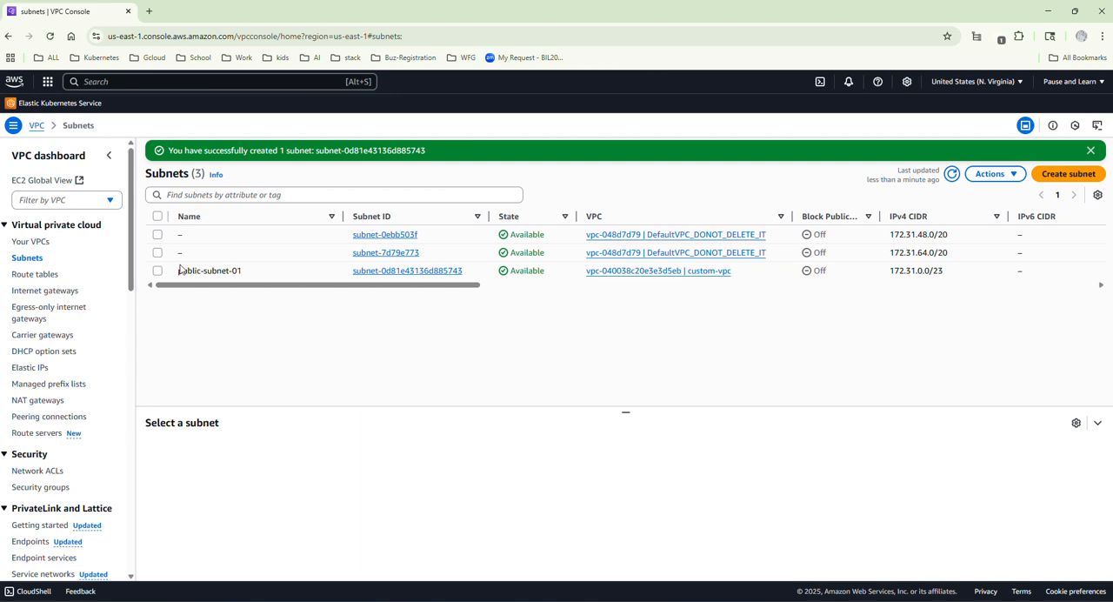
Consult the Env Arch.png diagram for the private subnets and start a new subnet in custom-vpc named control-plane.
mouse_move(826, 600)
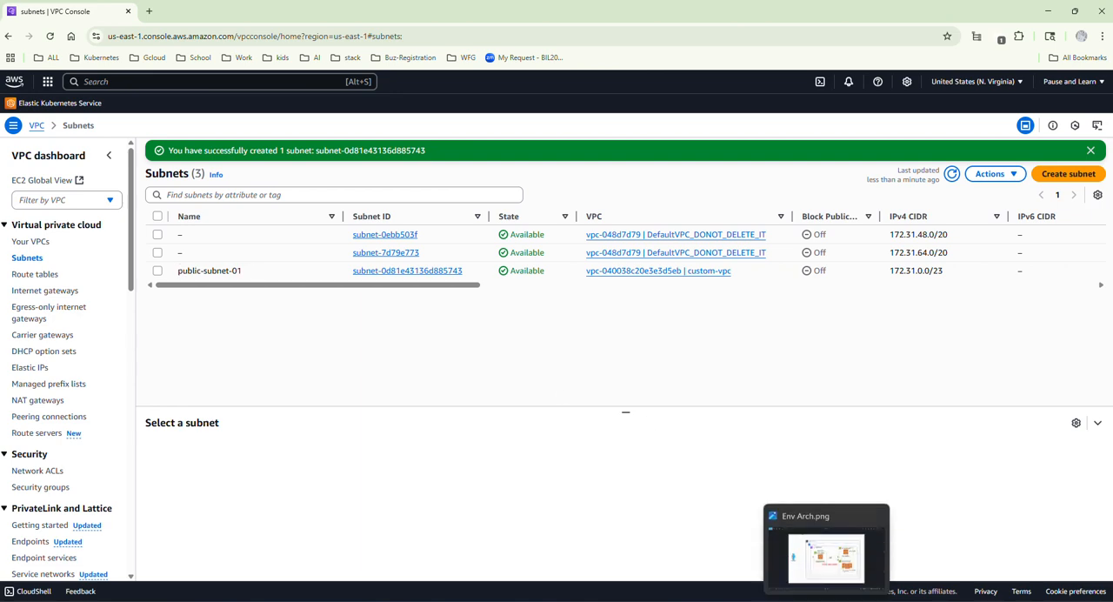
left_click(824, 598)
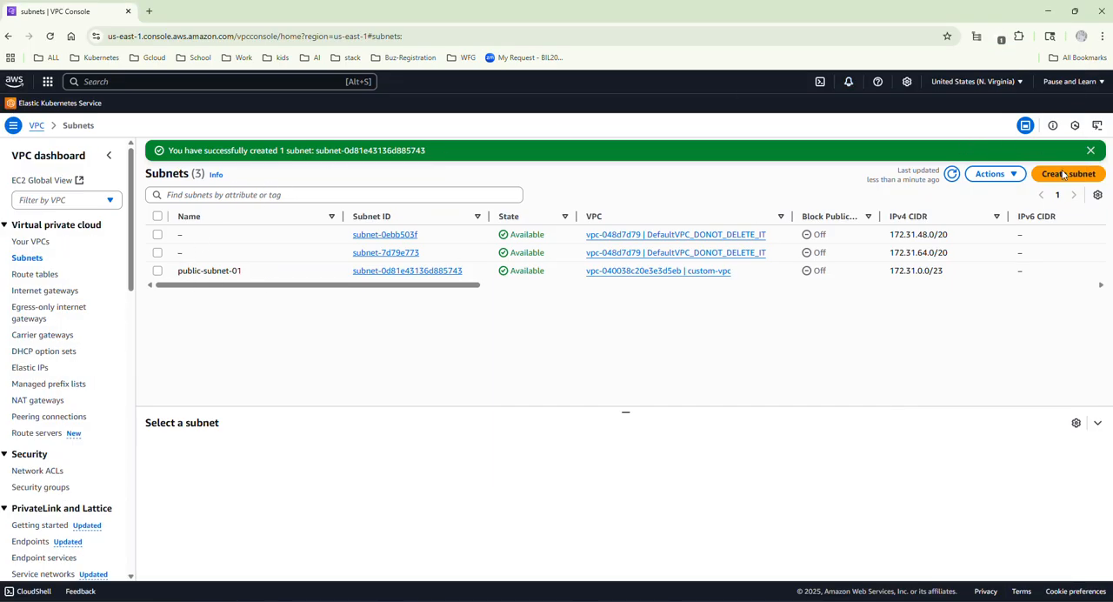
left_click(1063, 174)
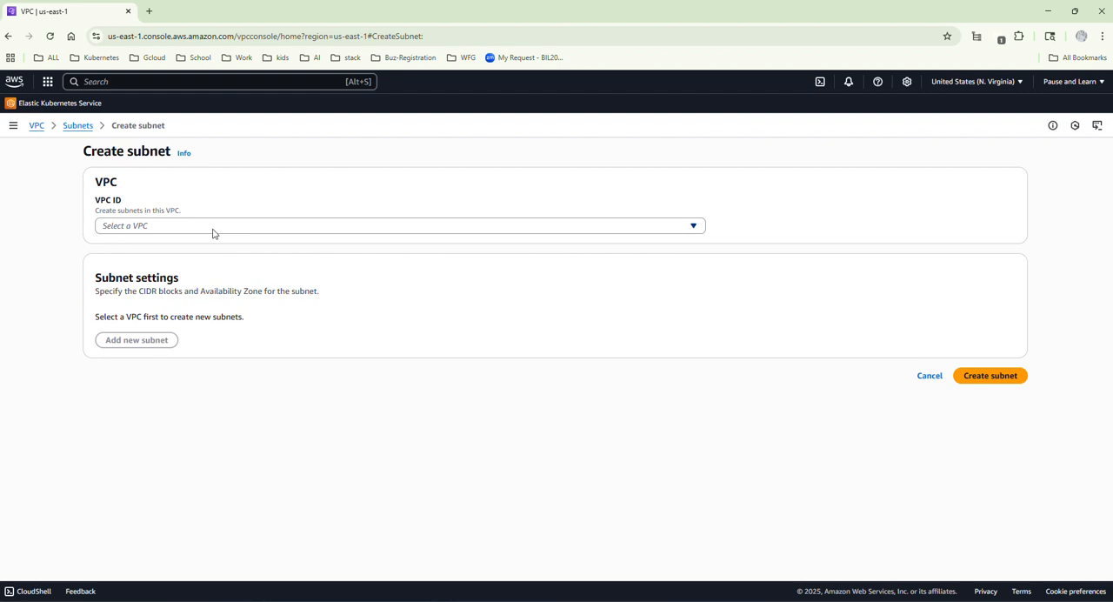
left_click(214, 228)
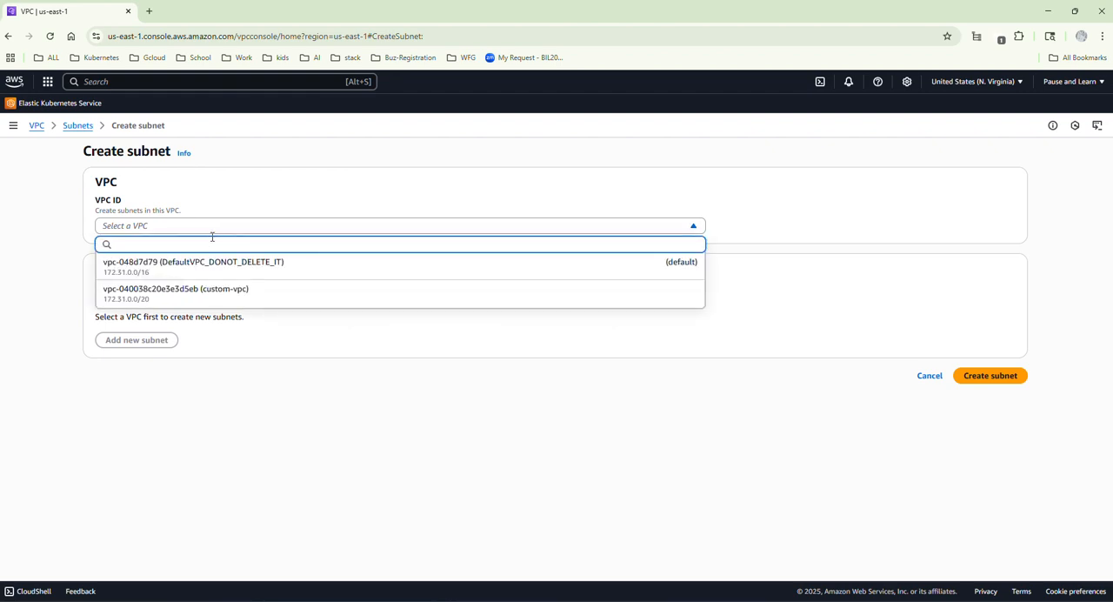
left_click(187, 290)
scroll(187, 290, "down", 2)
left_click(206, 269)
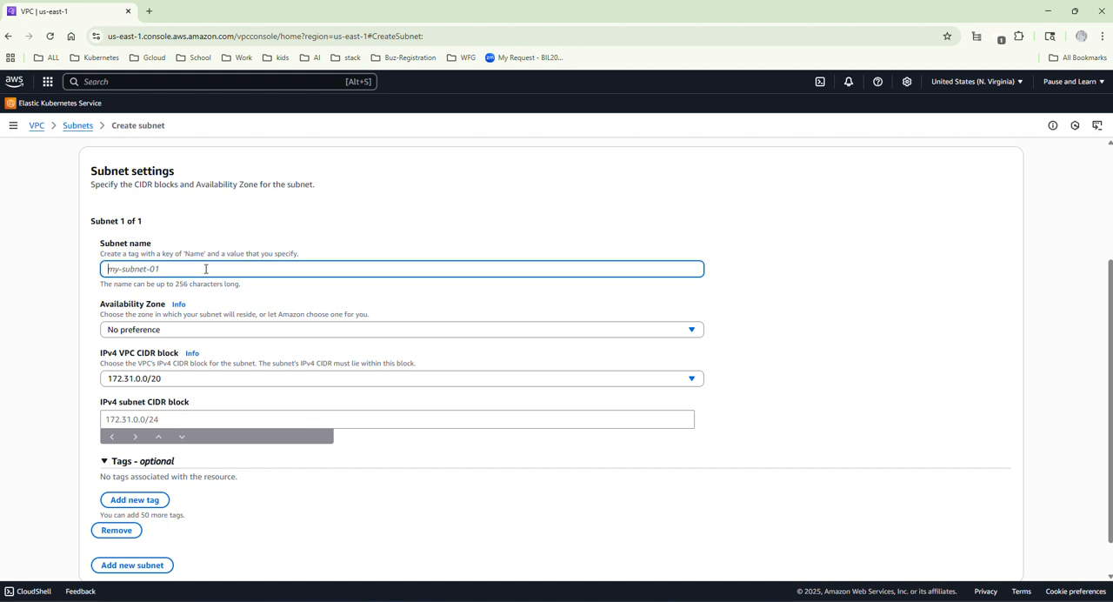
type("cp")
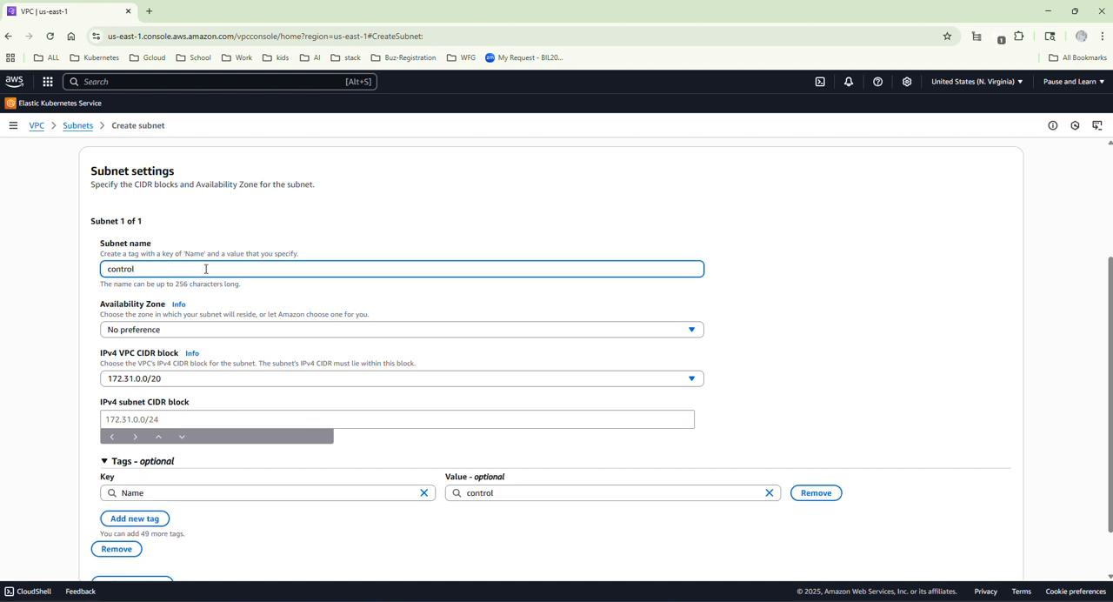
type("-plane")
Set the control-plane subnet's Availability Zone to us-east-1a and its IPv4 CIDR block to 172.31.2.0/23.
left_click(206, 332)
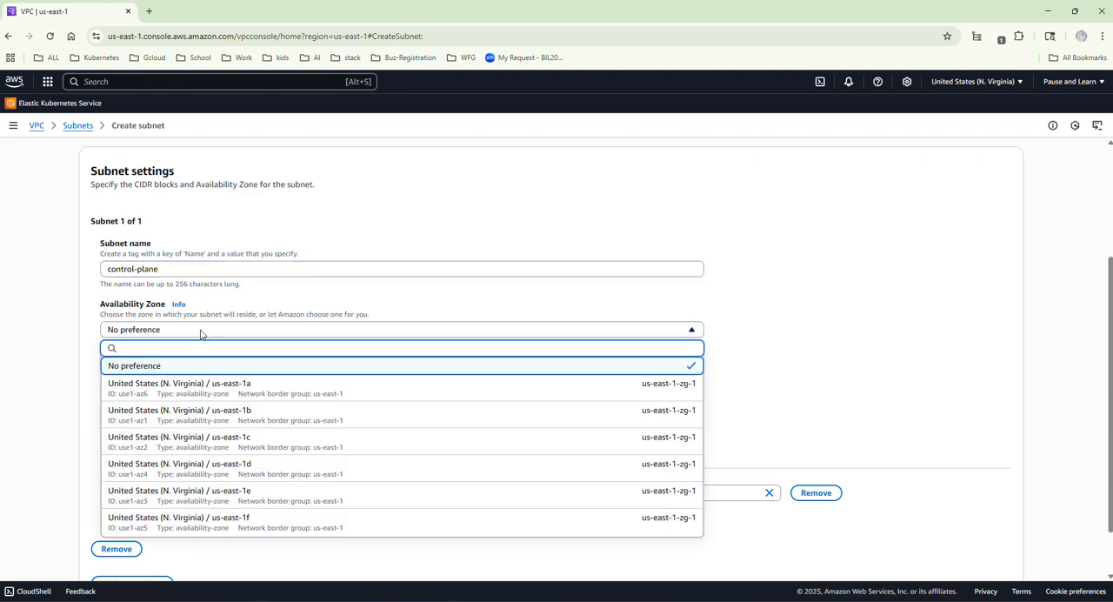
left_click(215, 388)
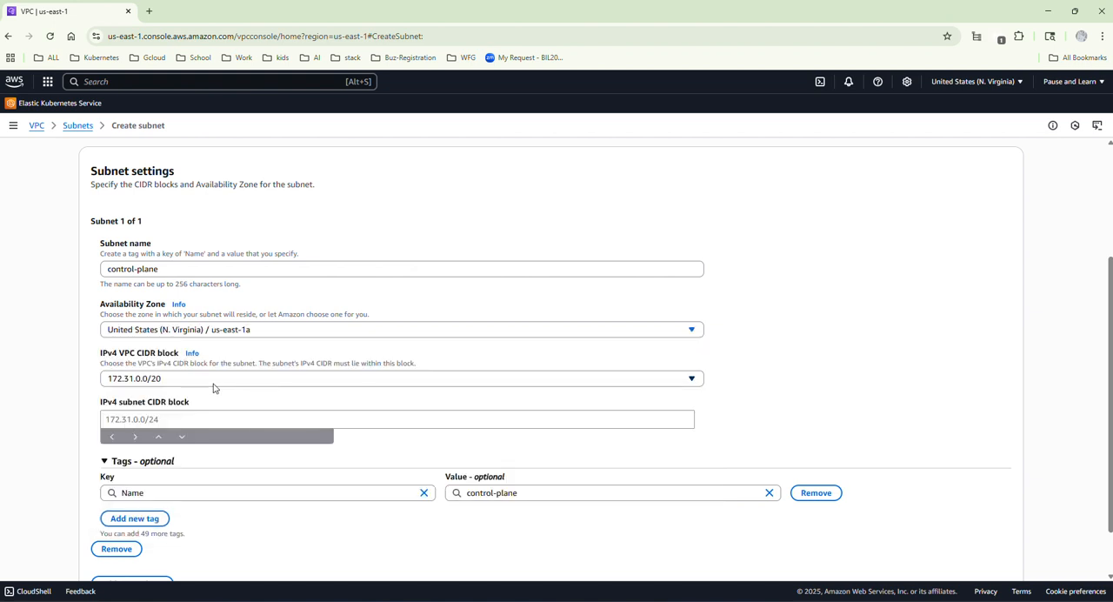
left_click(145, 418)
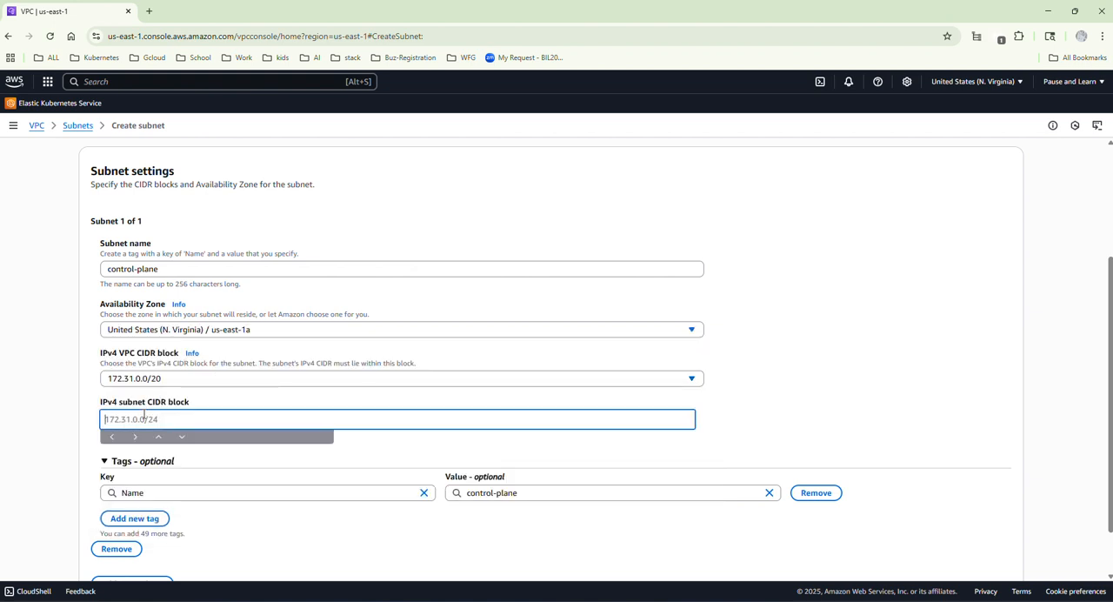
type("172.0")
type("23")
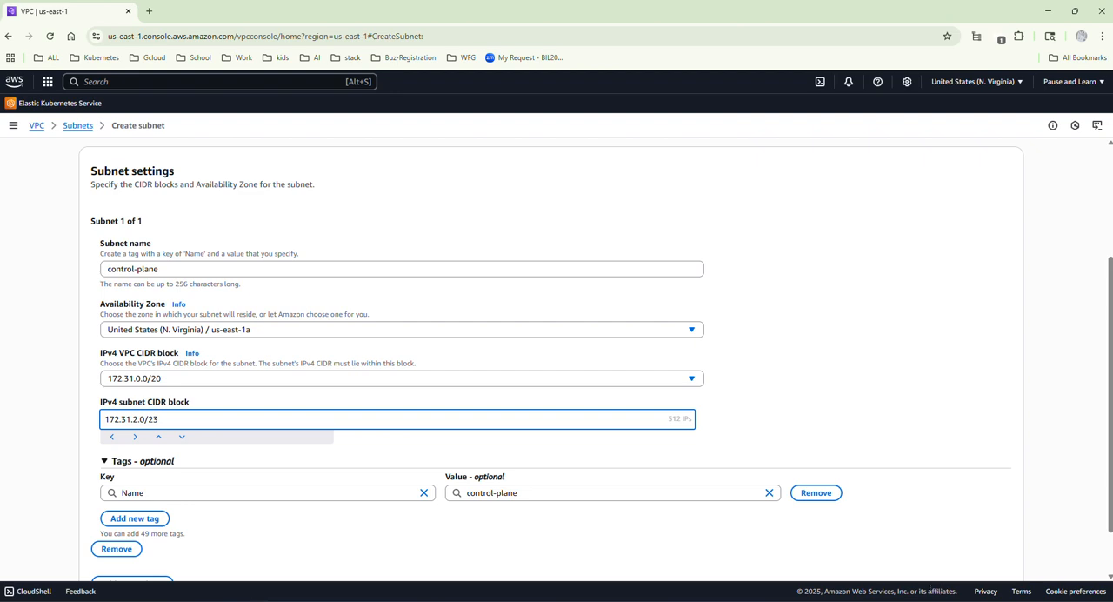
Check the control-plane settings against the Env Arch.png diagram and create the subnet.
key("alt+Tab")
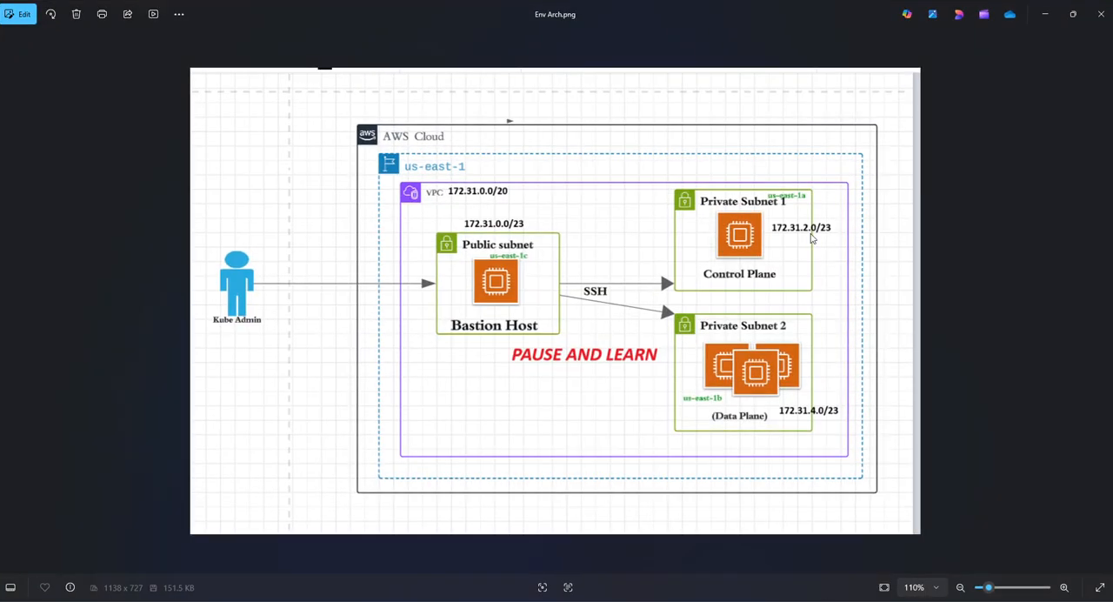
left_click(1044, 14)
scroll(258, 382, "down", 1)
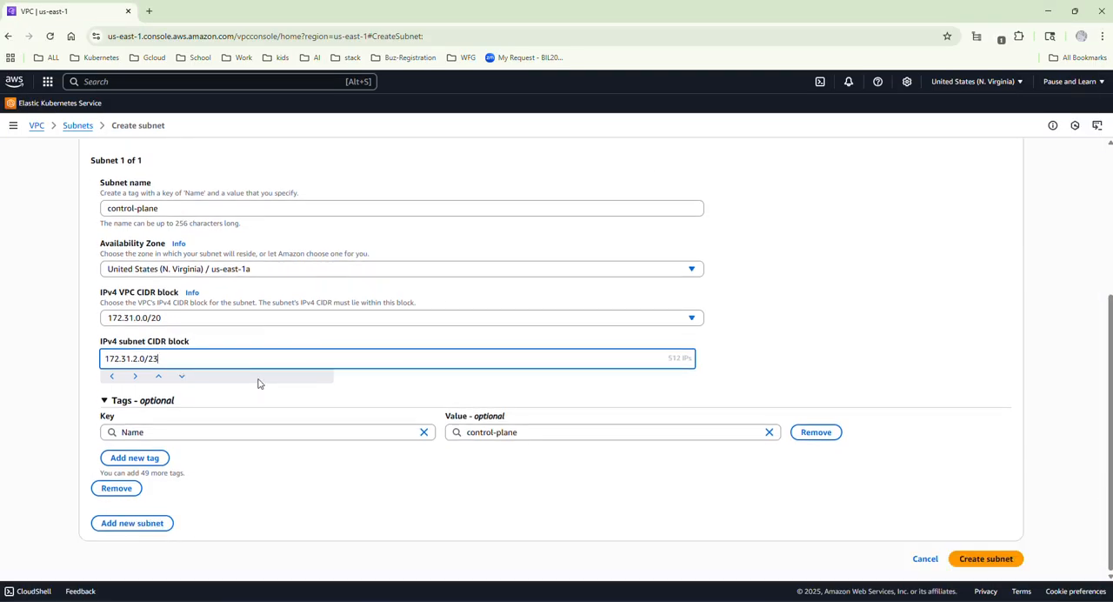
left_click(989, 558)
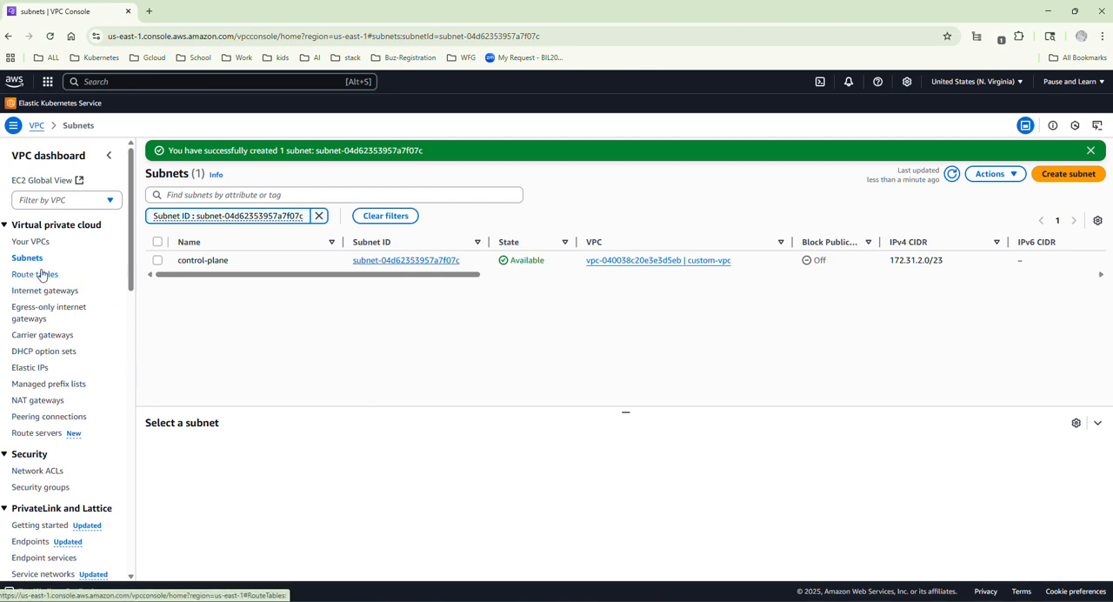
Start another new subnet in custom-vpc and name it data-plane.
left_click(1069, 174)
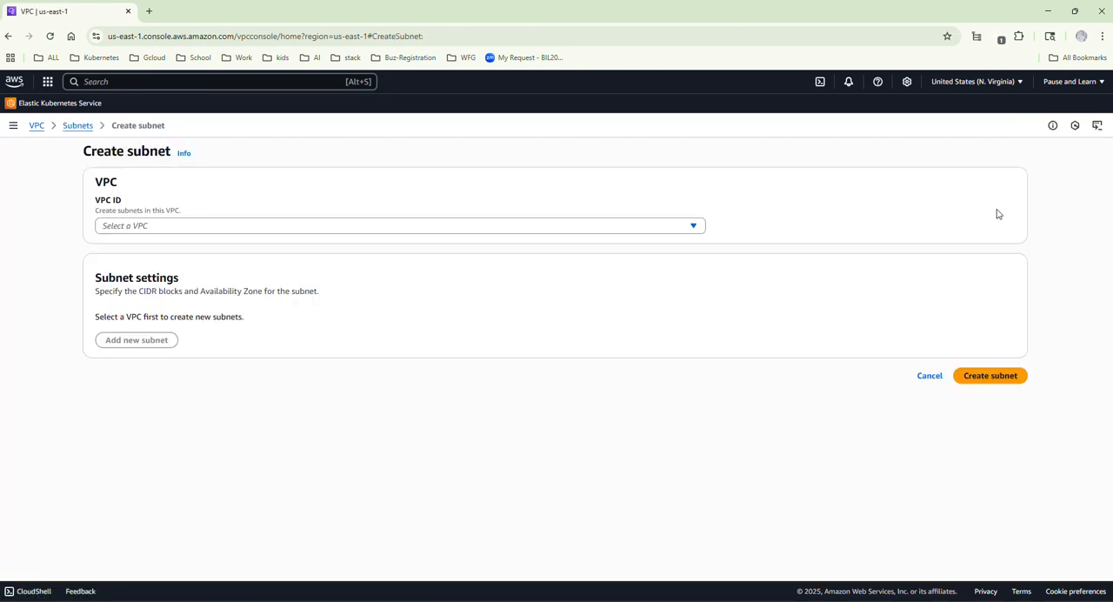
left_click(470, 229)
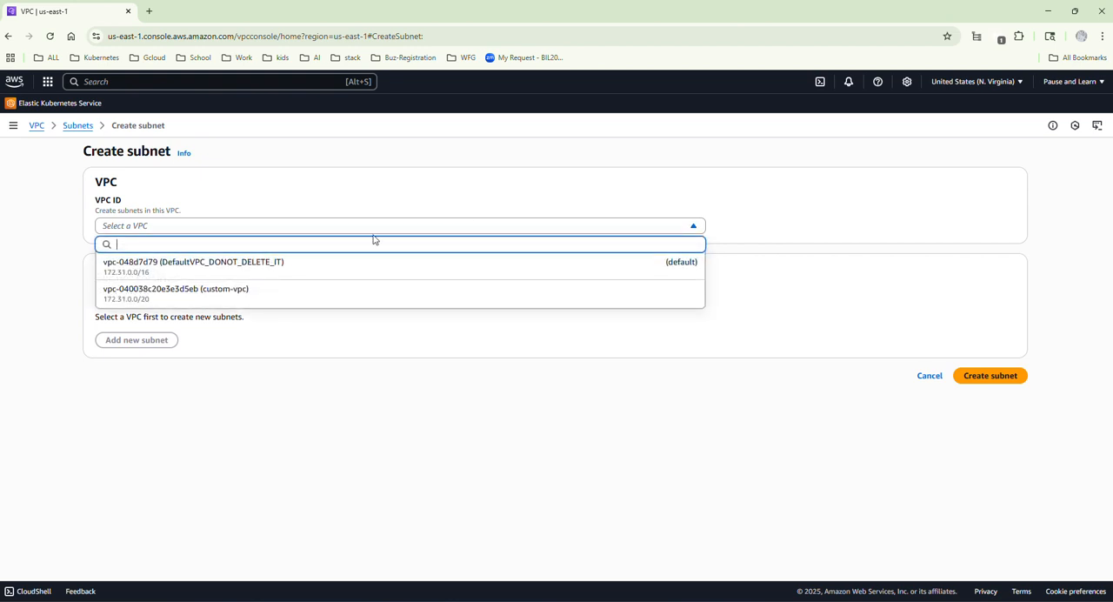
left_click(218, 291)
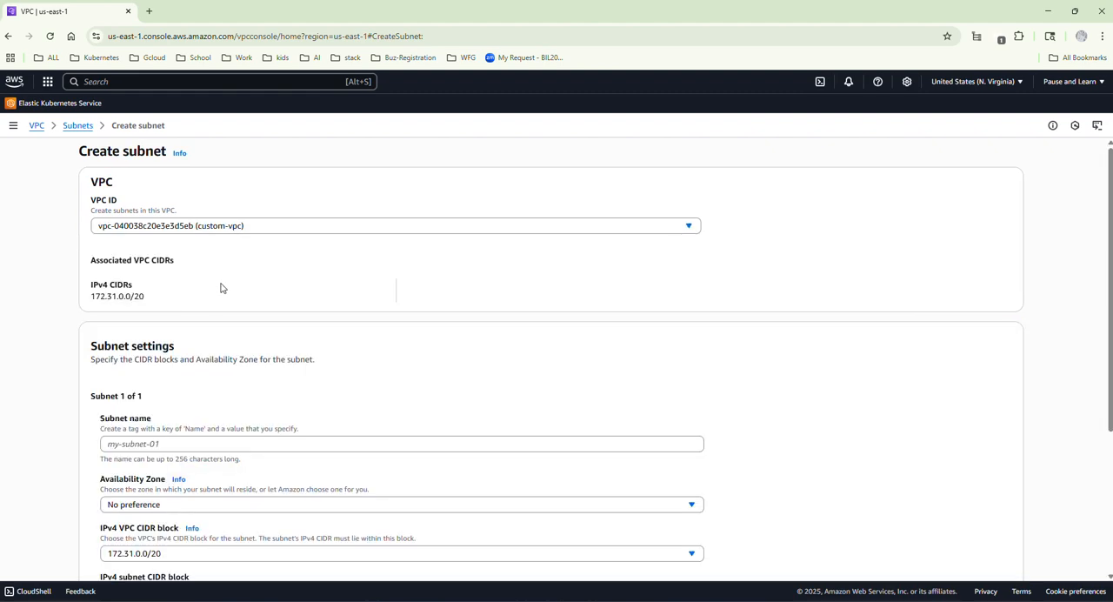
scroll(287, 295, "down", 2)
left_click(266, 326)
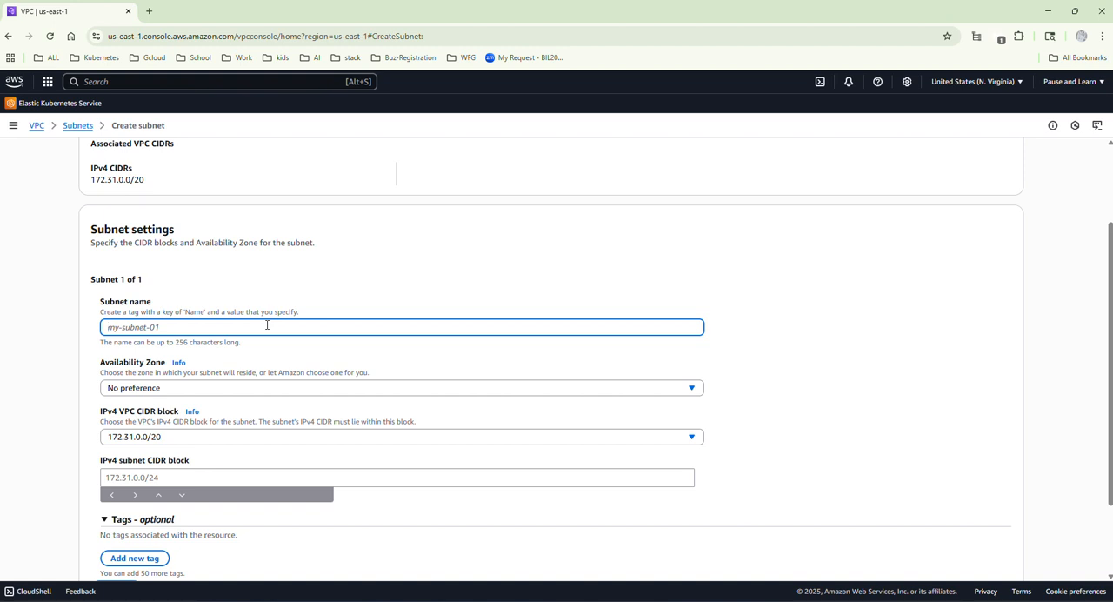
type("data-plane")
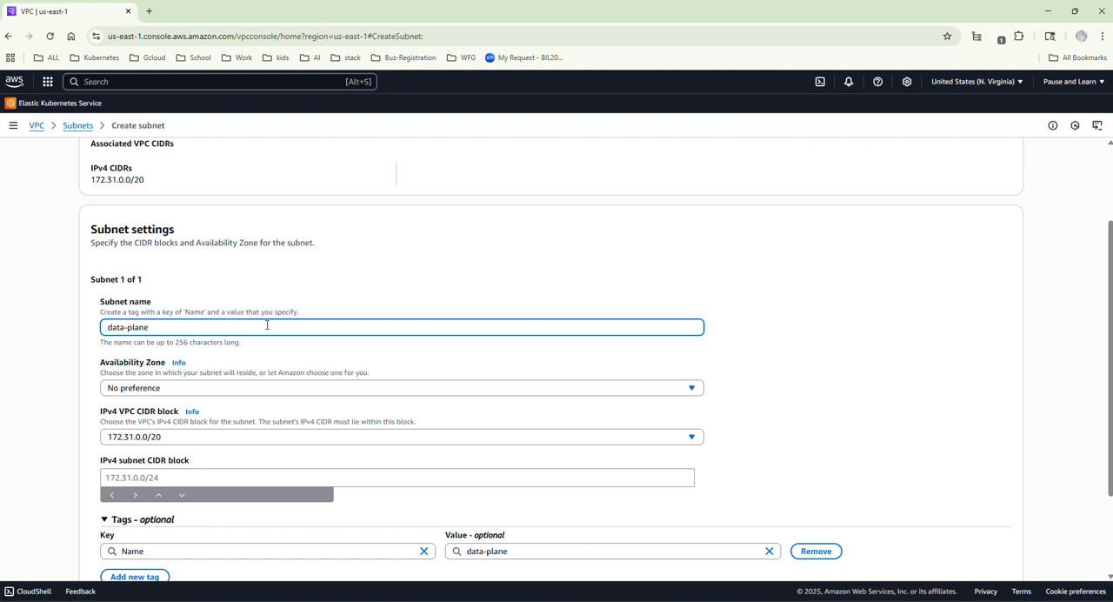
Set the data-plane subnet's Availability Zone to us-east-1b and look up its CIDR in the Env Arch.png diagram.
left_click(242, 389)
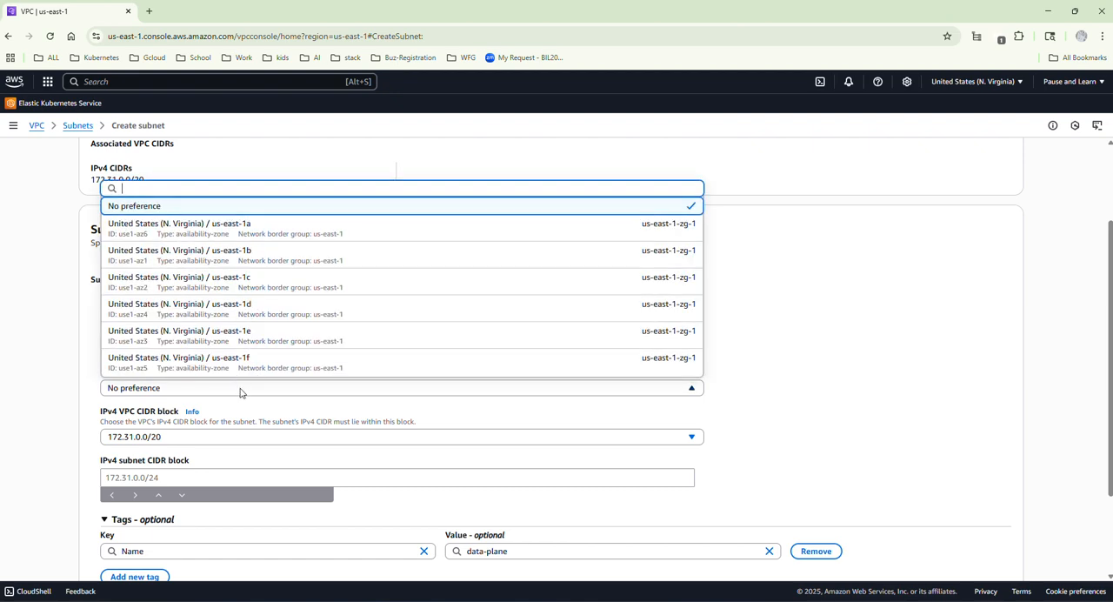
left_click(257, 254)
scroll(170, 402, "down", 2)
left_click(156, 356)
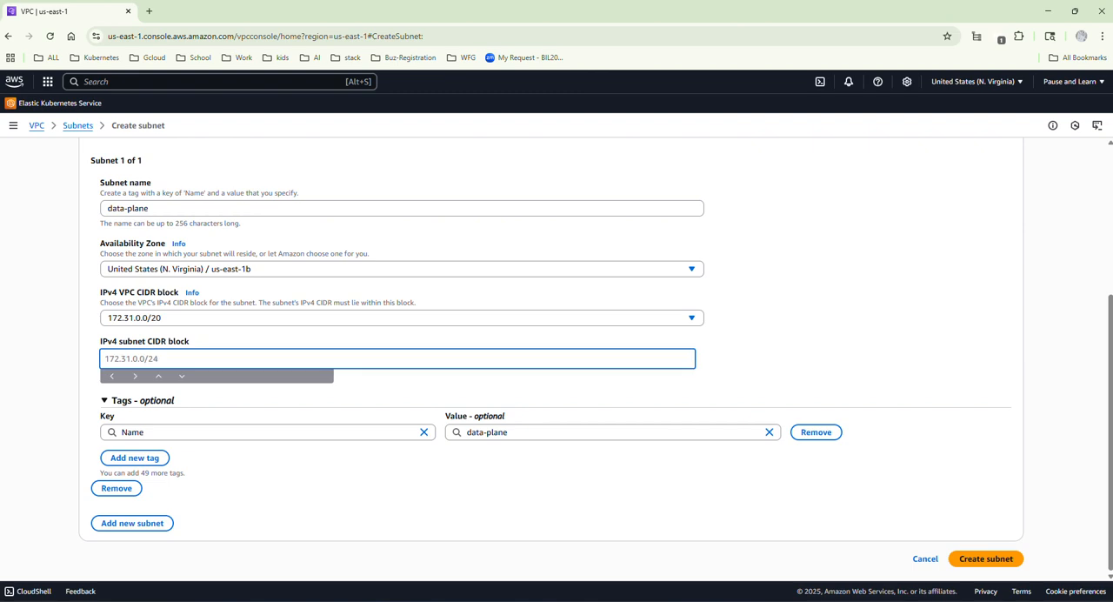
left_click(847, 566)
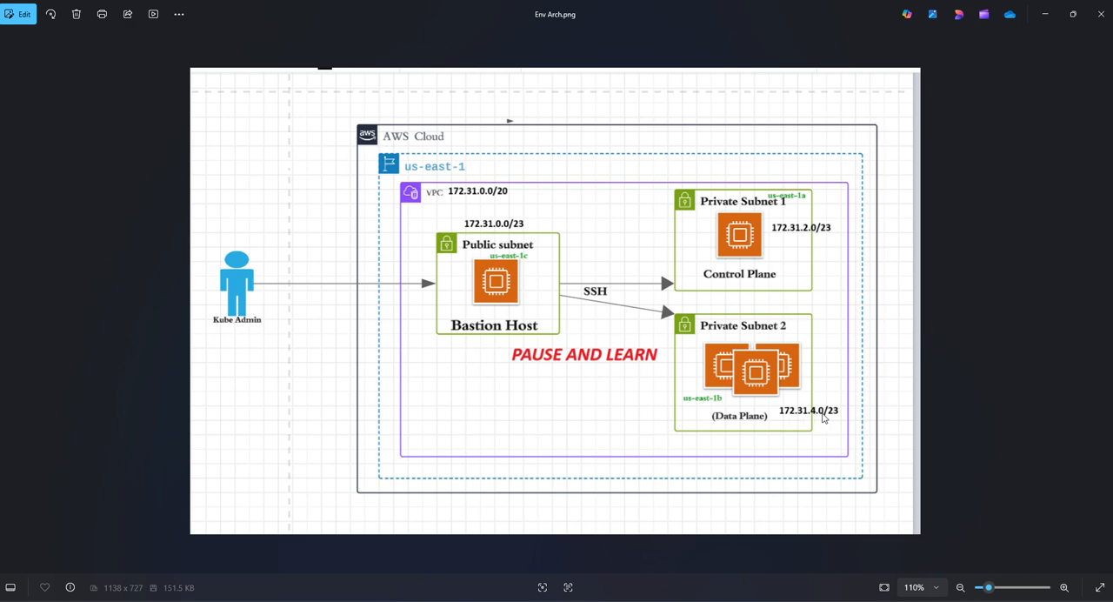
left_click(1046, 18)
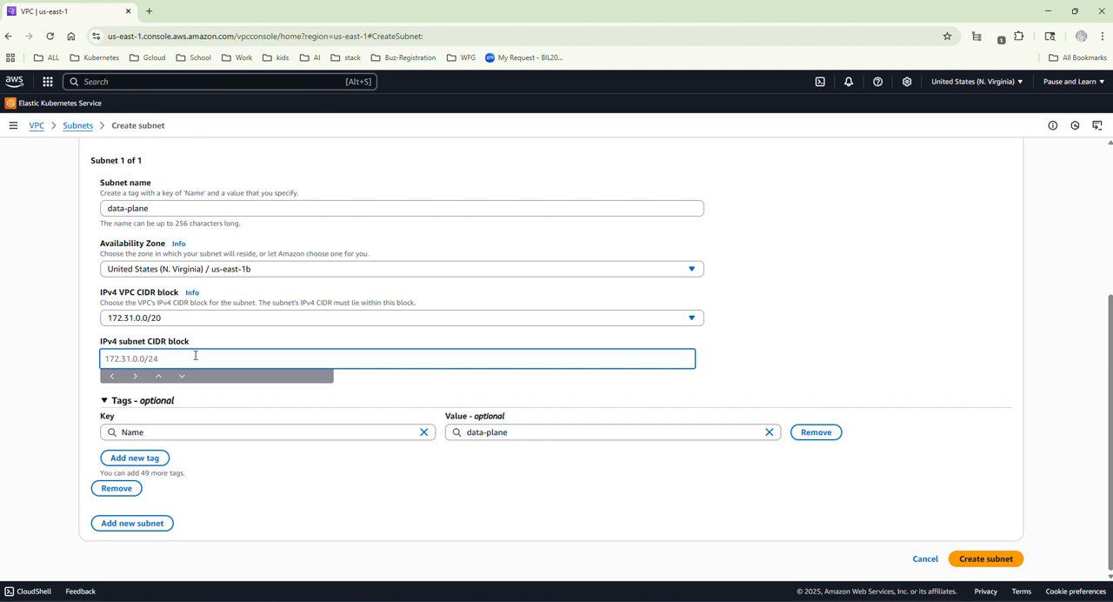
Set the data-plane subnet's IPv4 CIDR block to 172.31.4.0/23 and create the subnet.
type("17")
type("2.31.4.0/23")
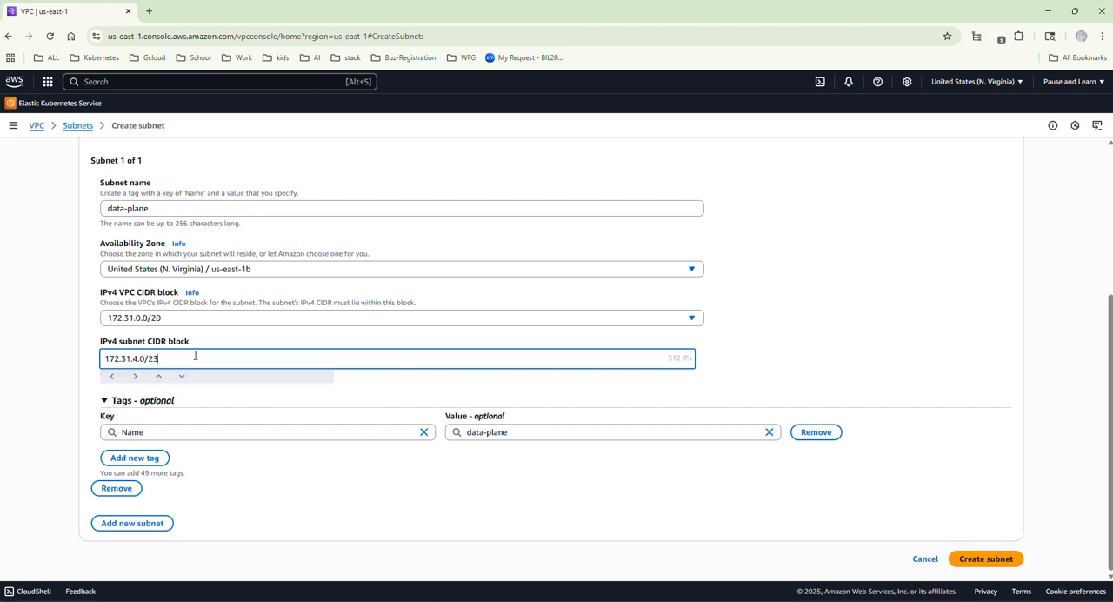
left_click(996, 565)
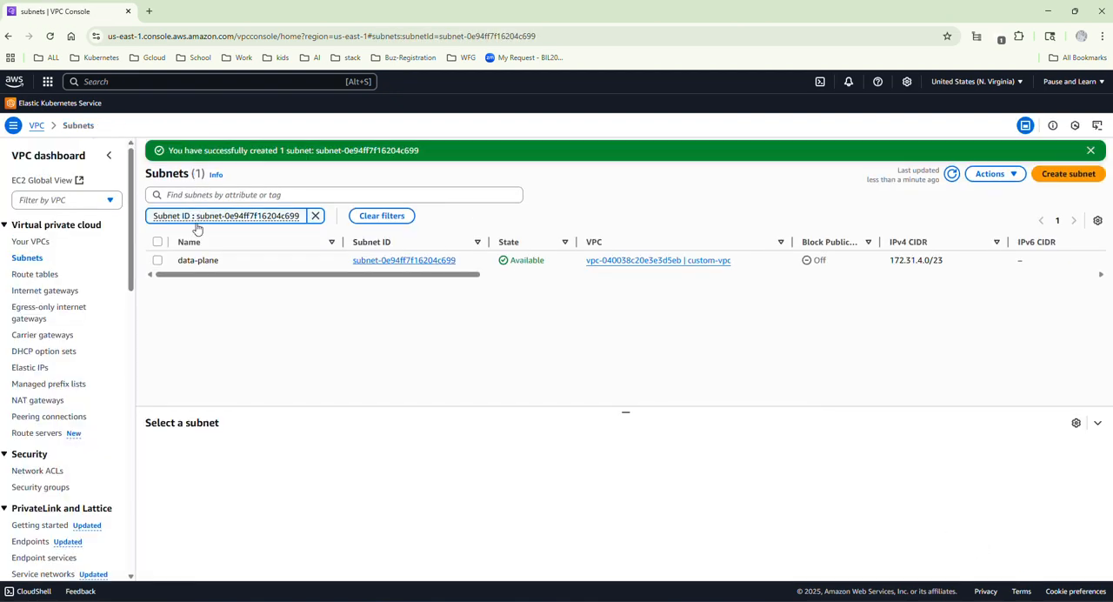
List all subnets and review public-subnet-01, control-plane and data-plane by selecting them, clearing the selection again.
left_click(28, 259)
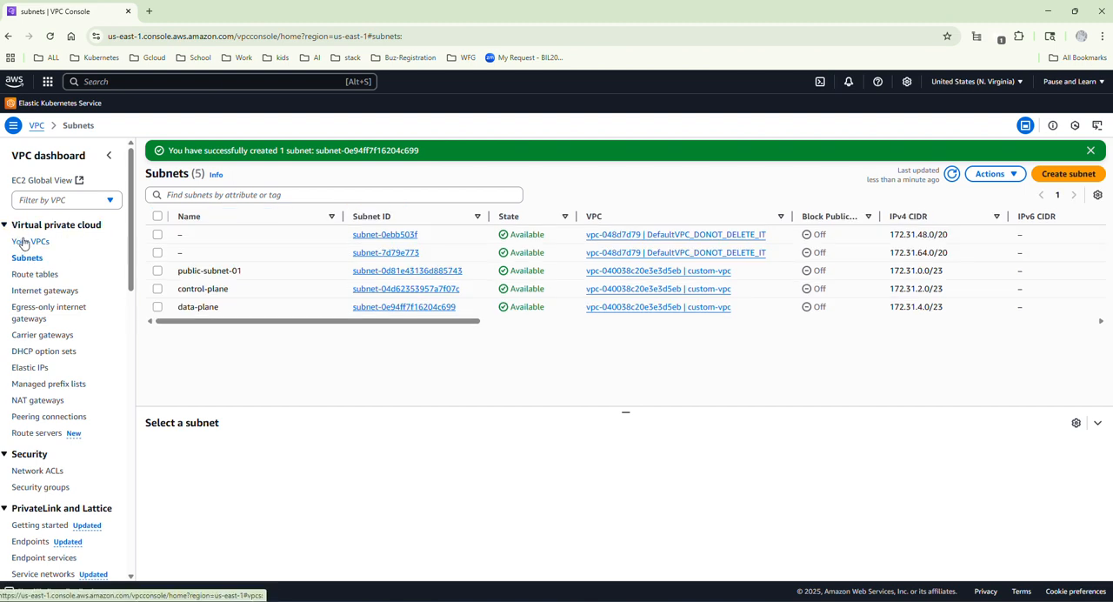
left_click(157, 271)
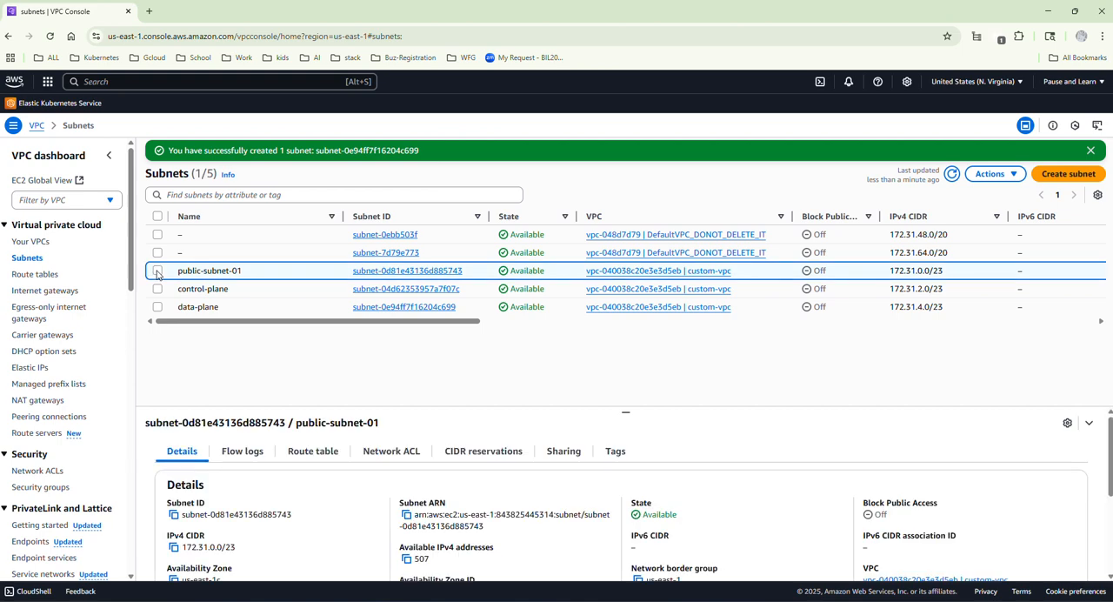
left_click(158, 289)
left_click(158, 307)
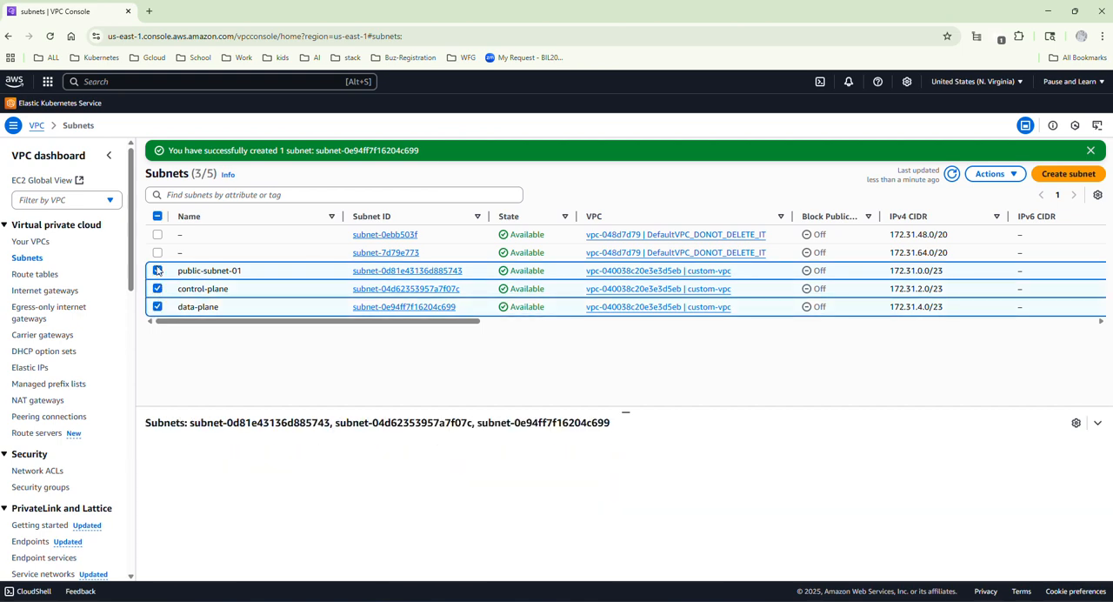
left_click(161, 290)
left_click(160, 308)
left_click(158, 270)
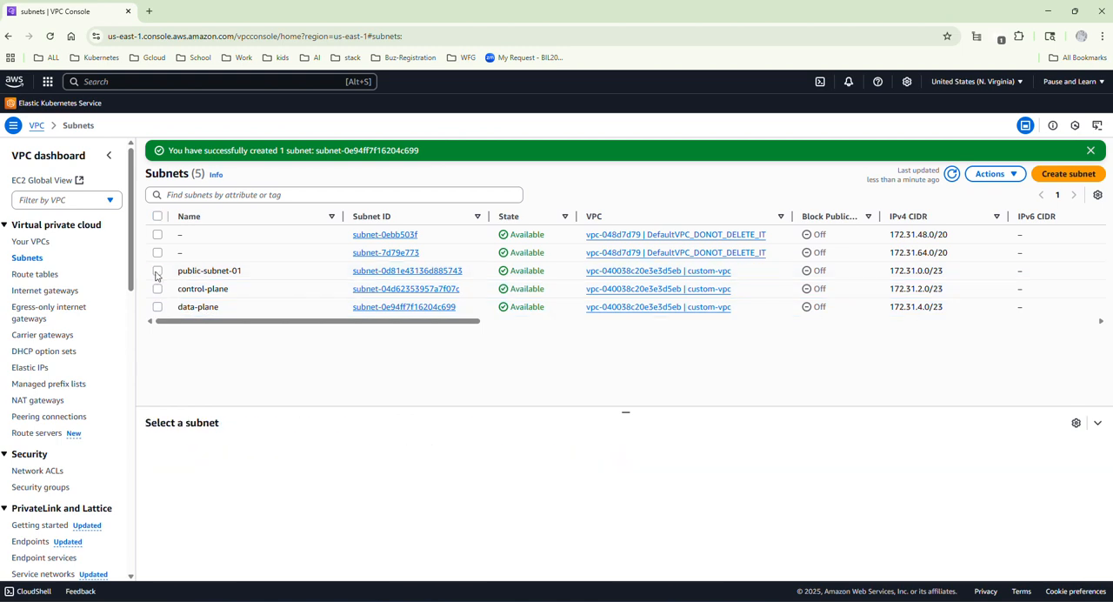
Create a route table named public-rt in custom-vpc and return to the list of route tables.
left_click(49, 277)
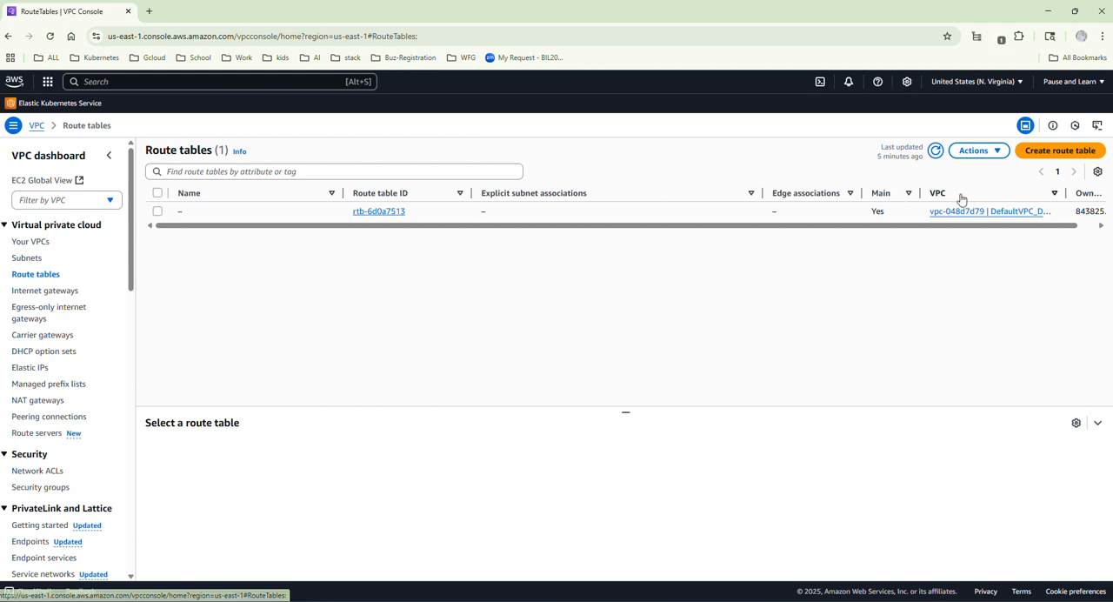
left_click(1047, 151)
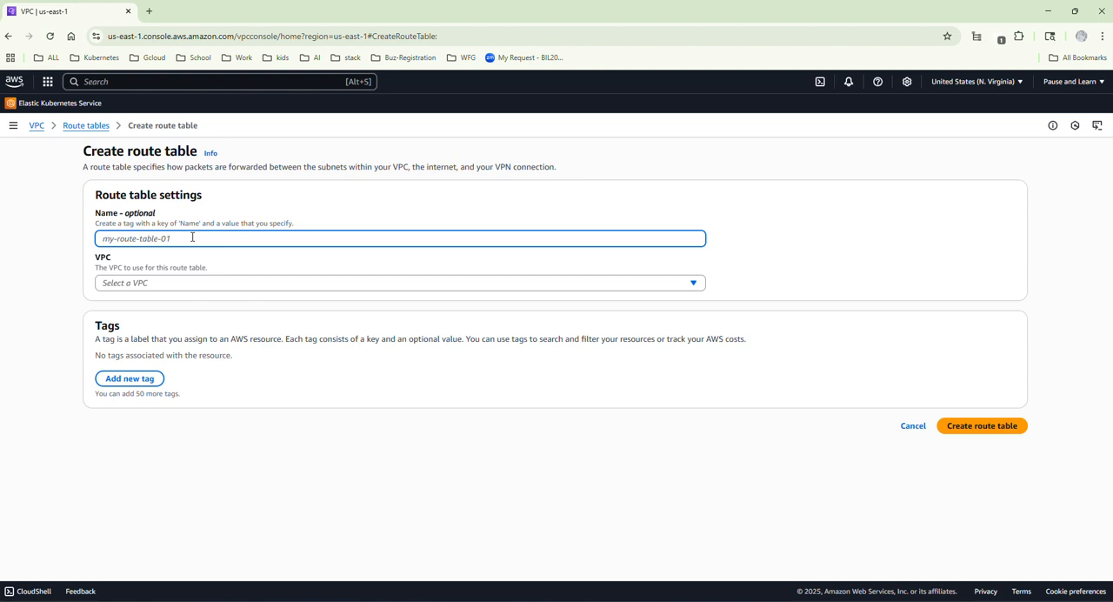
type("public-rt")
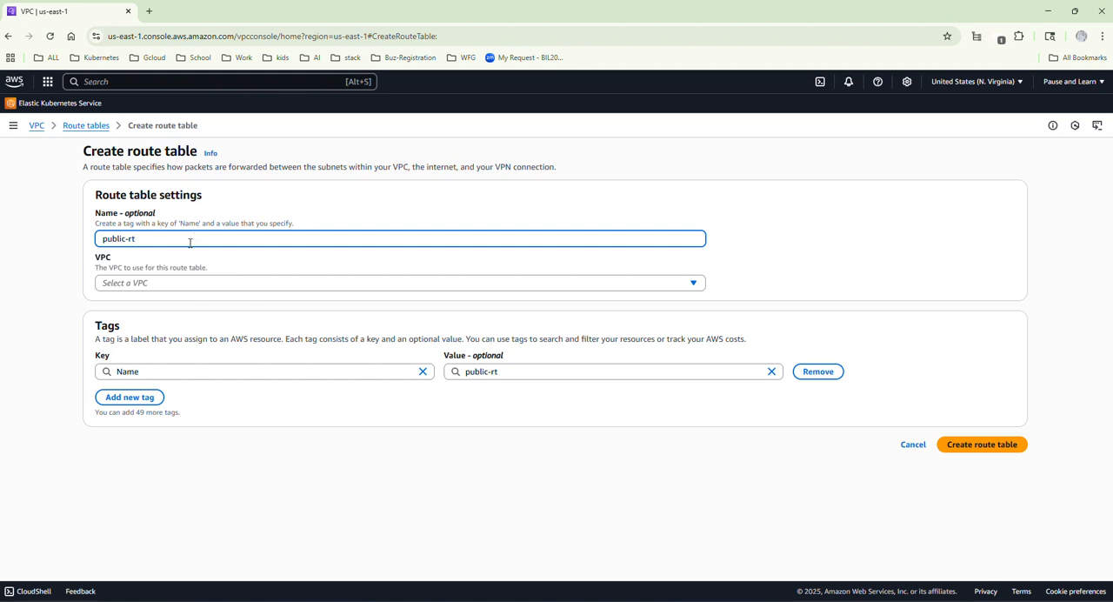
left_click(159, 283)
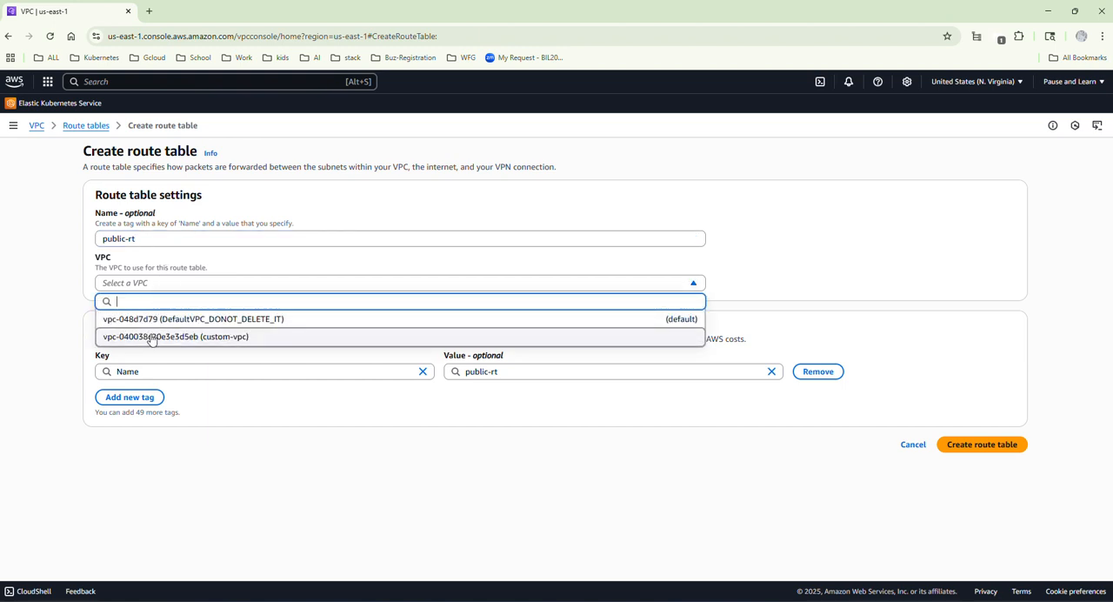
left_click(151, 338)
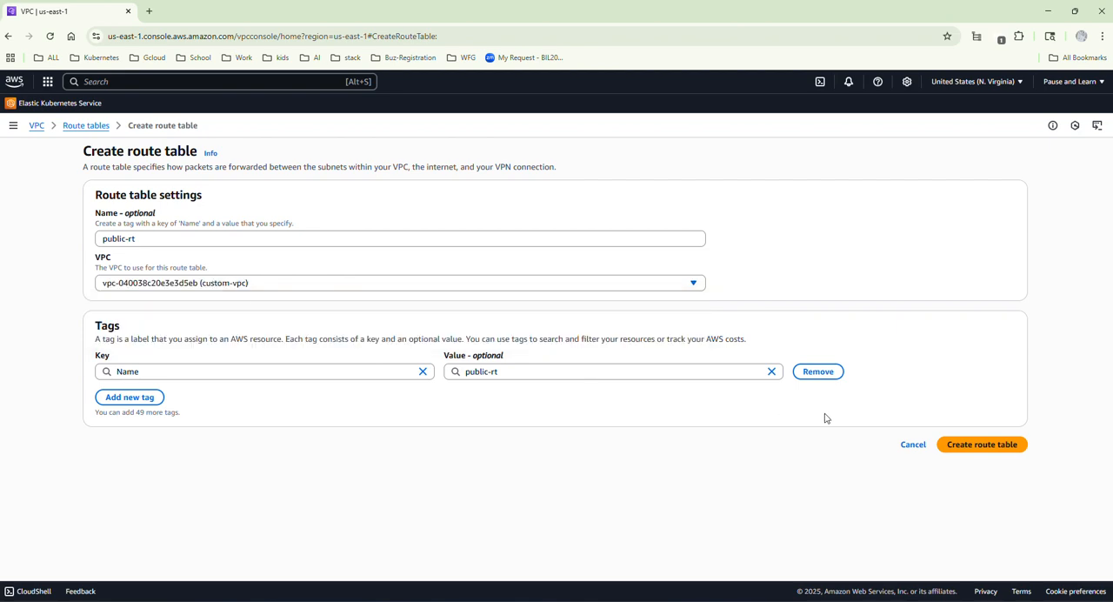
left_click(955, 446)
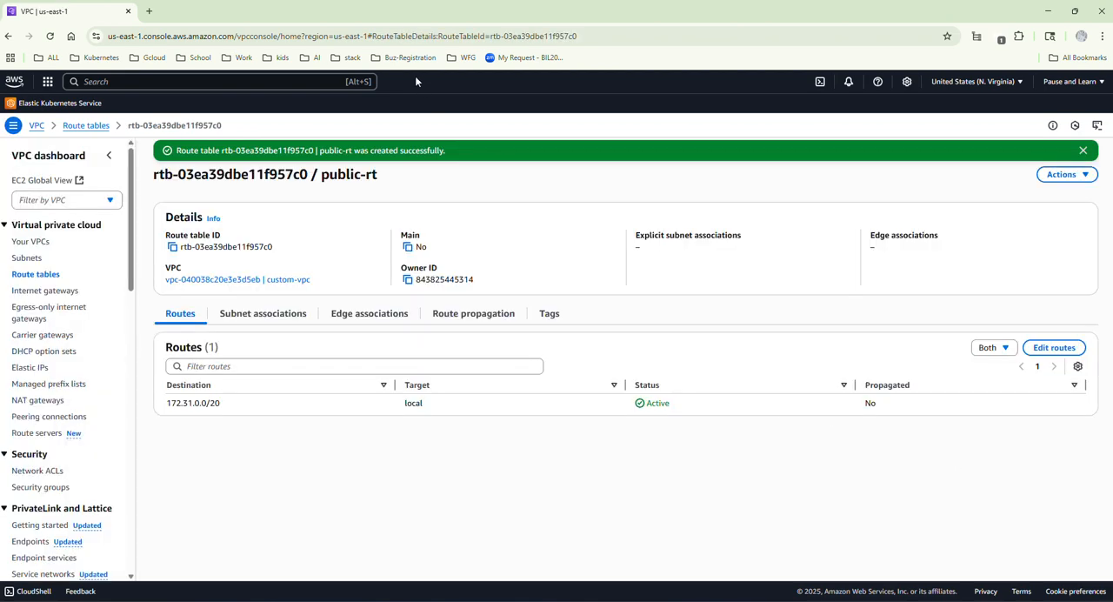
left_click(35, 275)
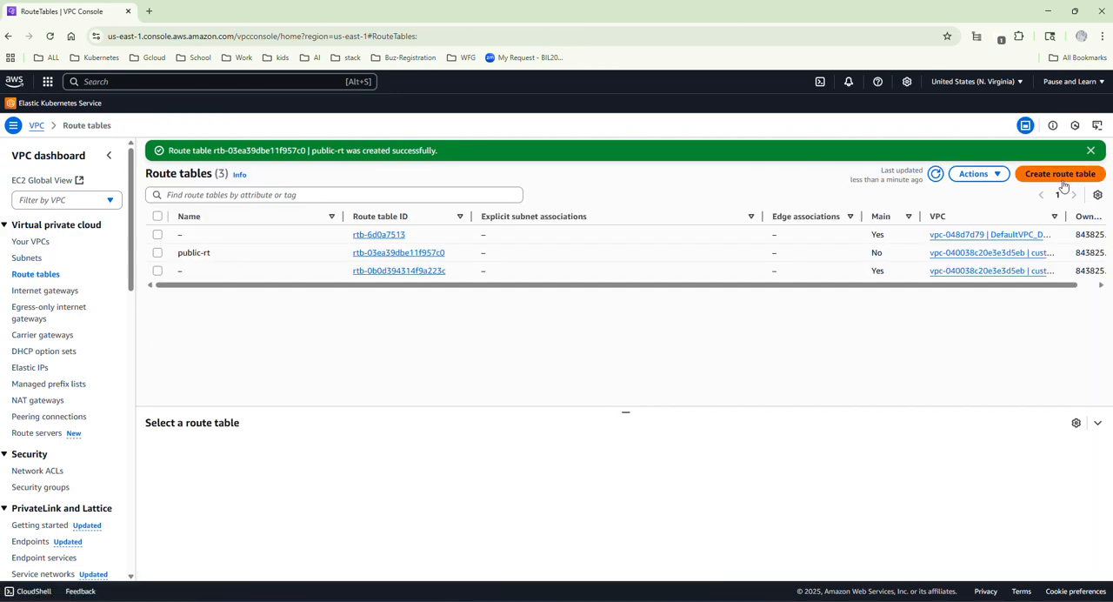
Create a route table named private-rt in custom-vpc.
left_click(1061, 177)
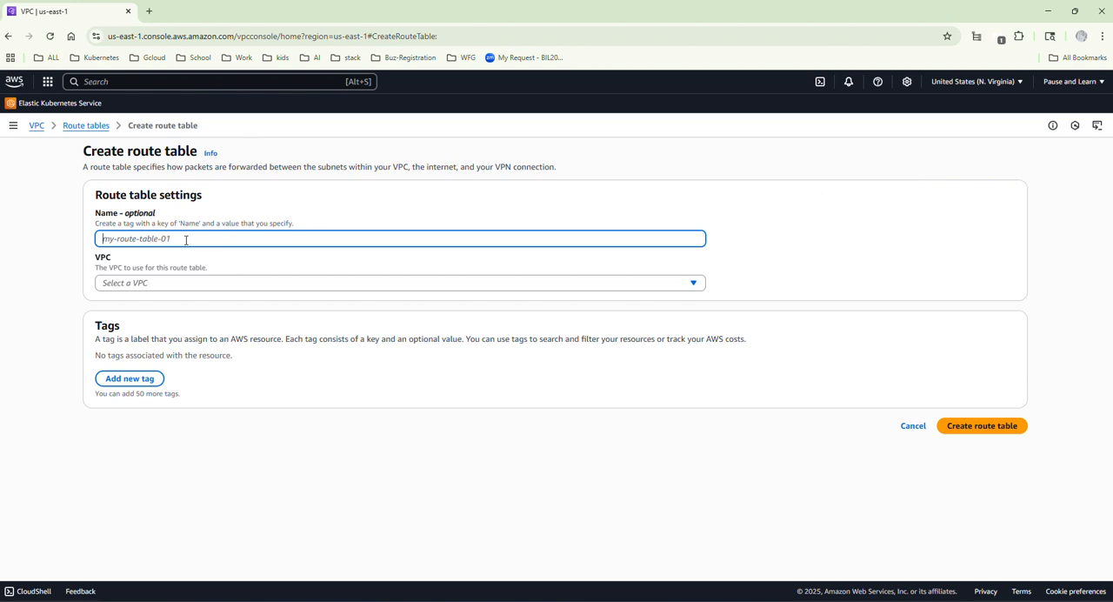
type("private-rt")
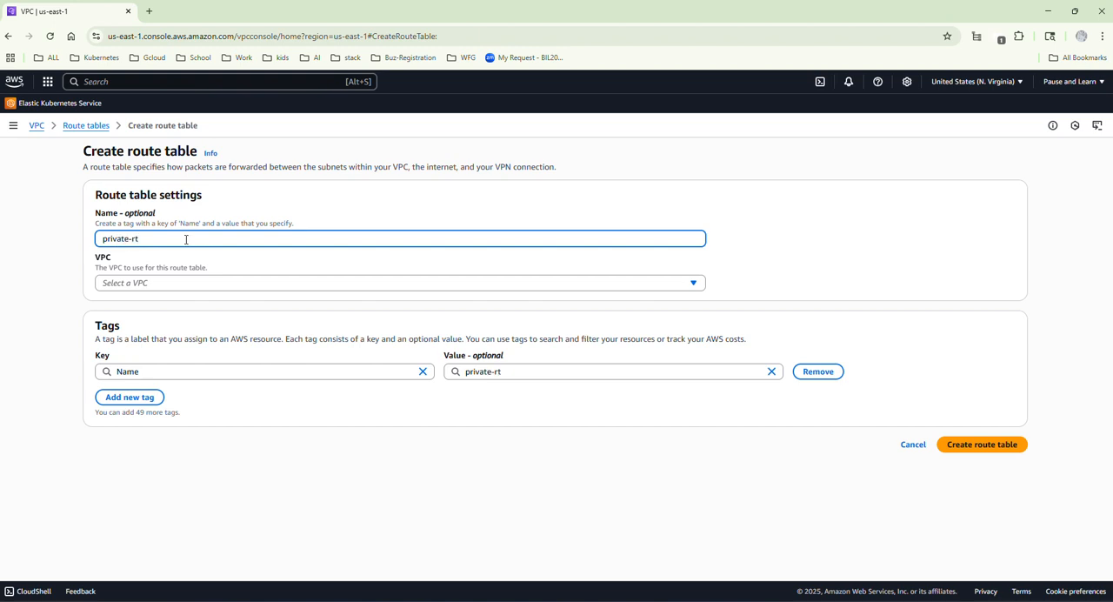
left_click(154, 284)
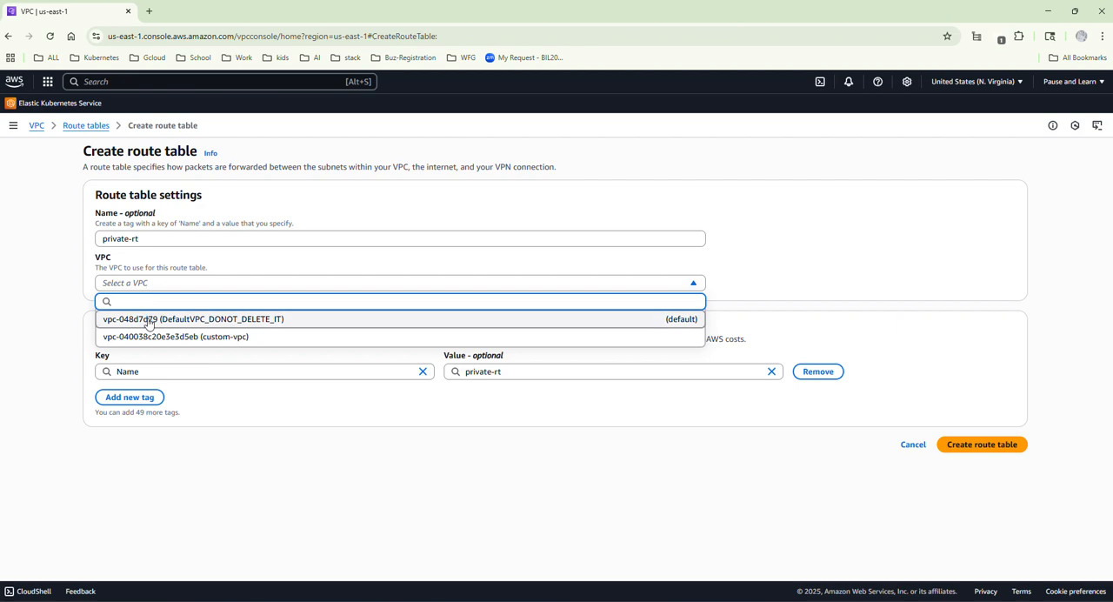
left_click(154, 336)
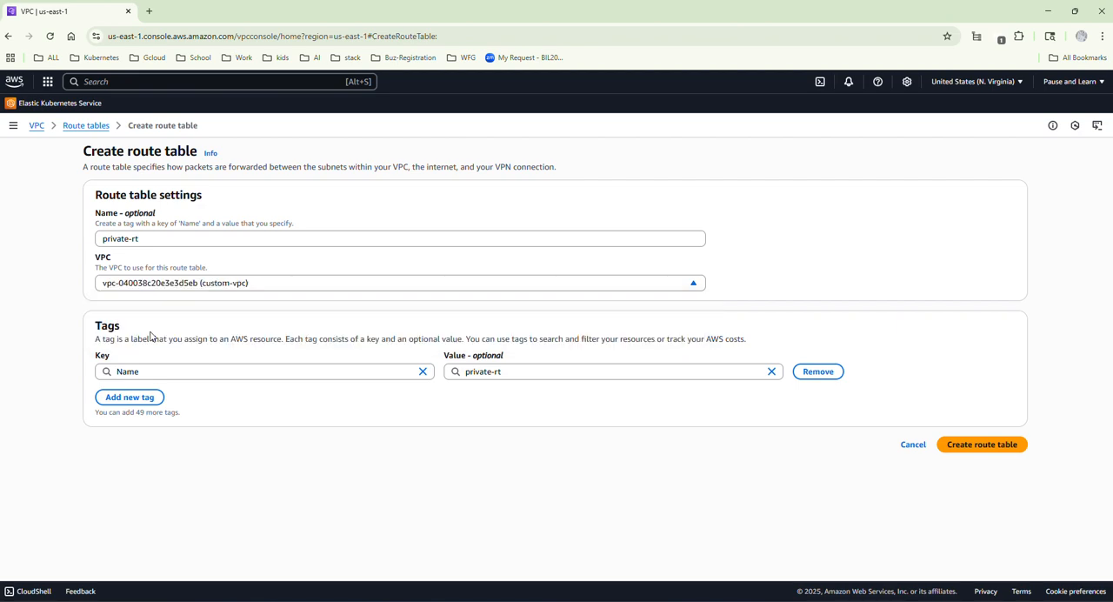
left_click(965, 444)
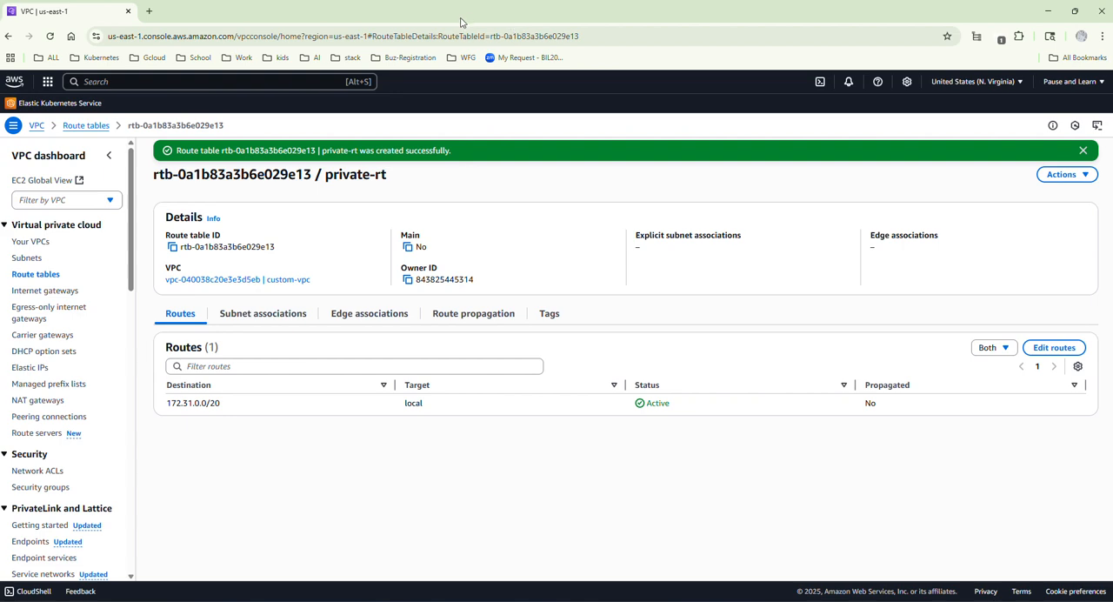
Associate the control-plane and data-plane subnets with the private-rt route table and save the associations.
left_click(38, 275)
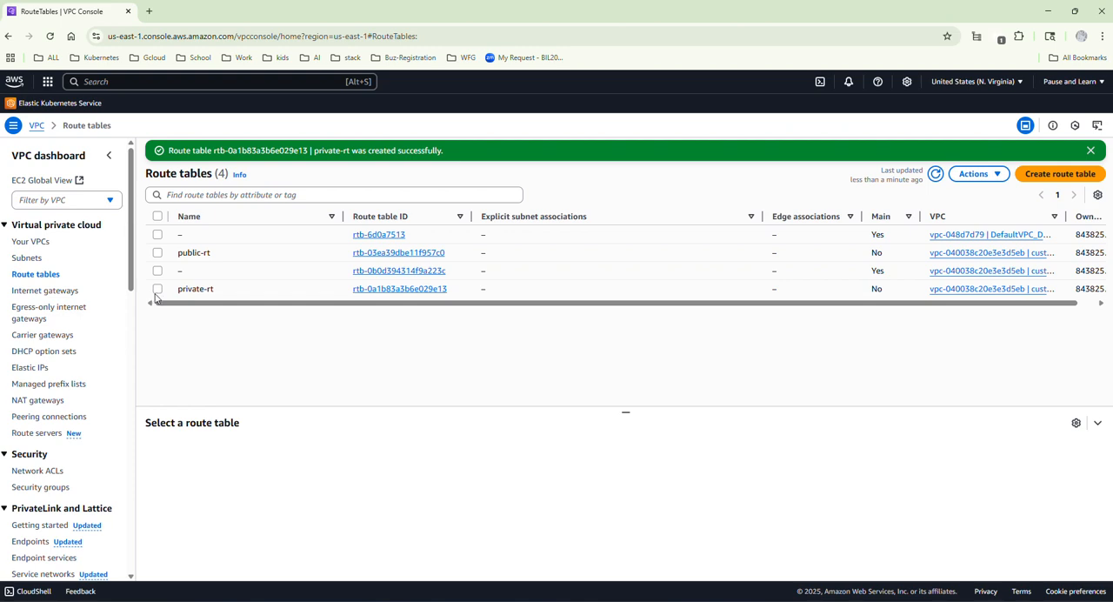
left_click(373, 289)
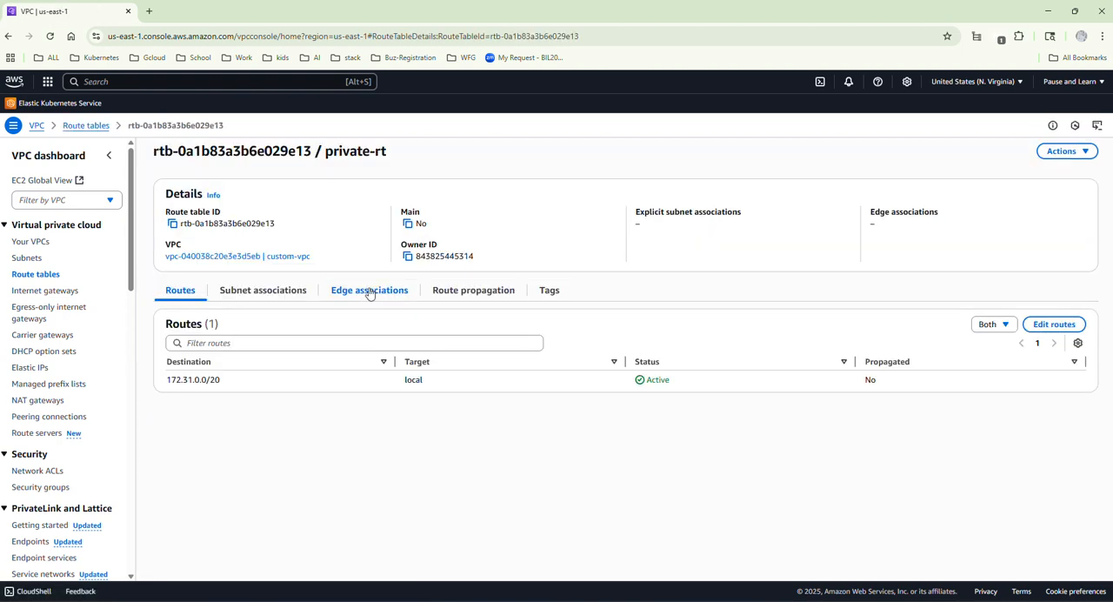
left_click(230, 295)
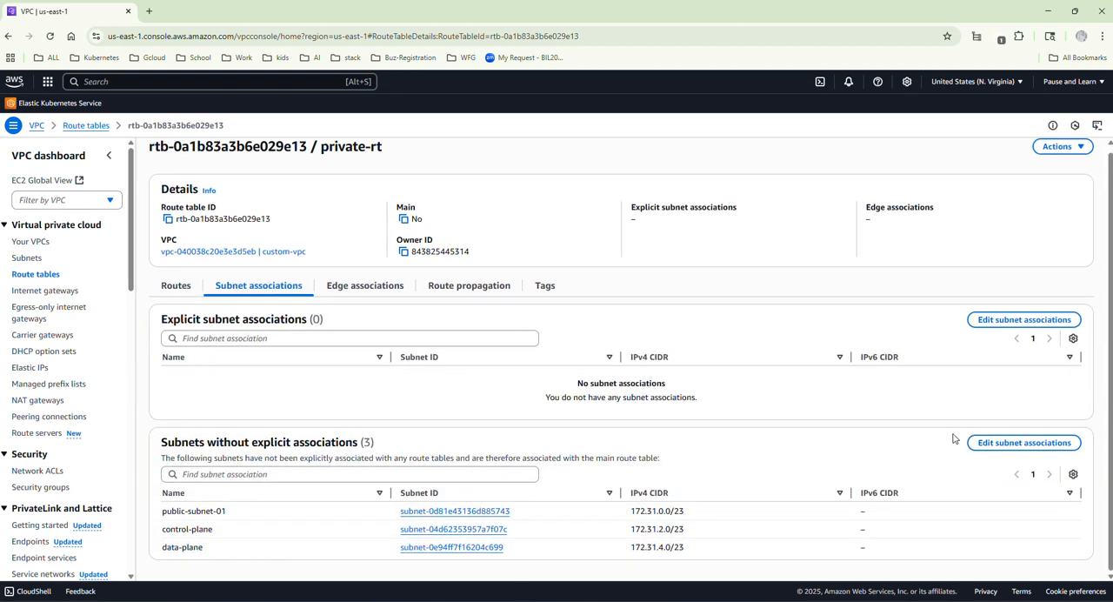
left_click(972, 442)
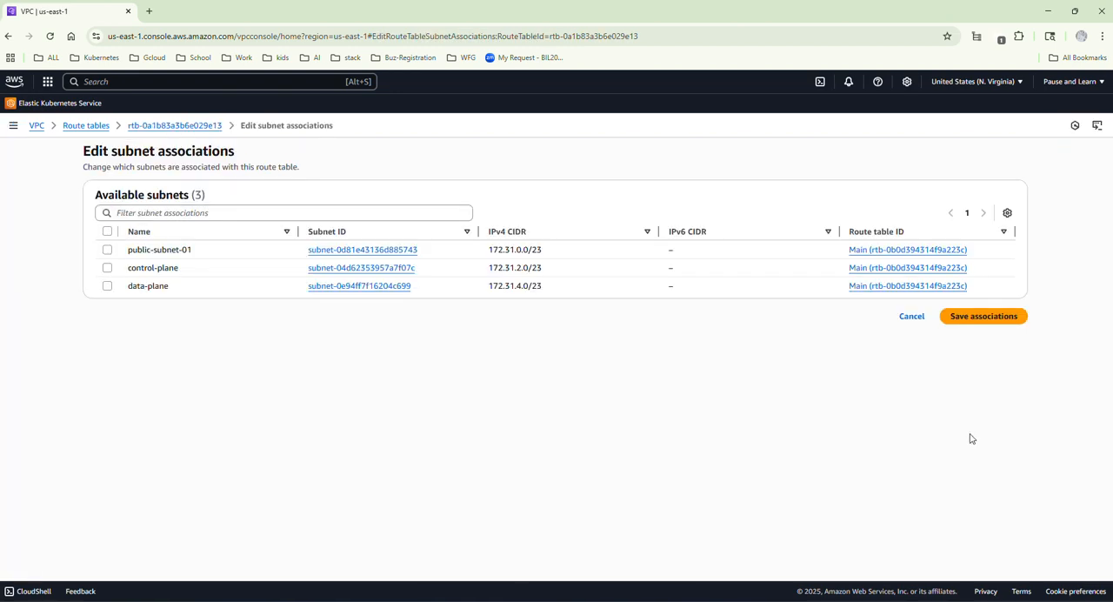
left_click(108, 269)
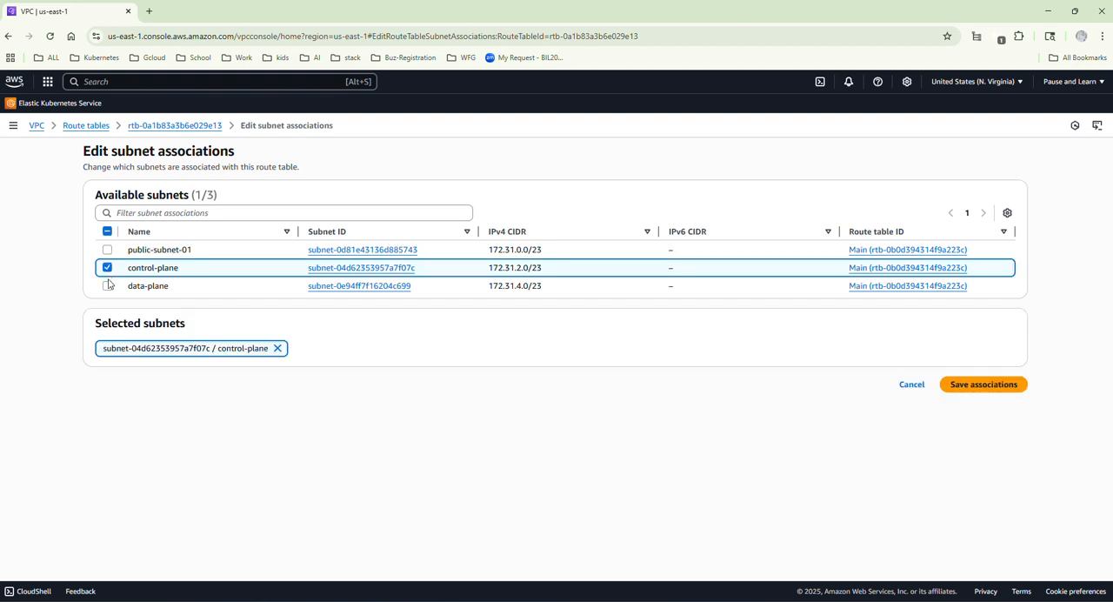
left_click(108, 286)
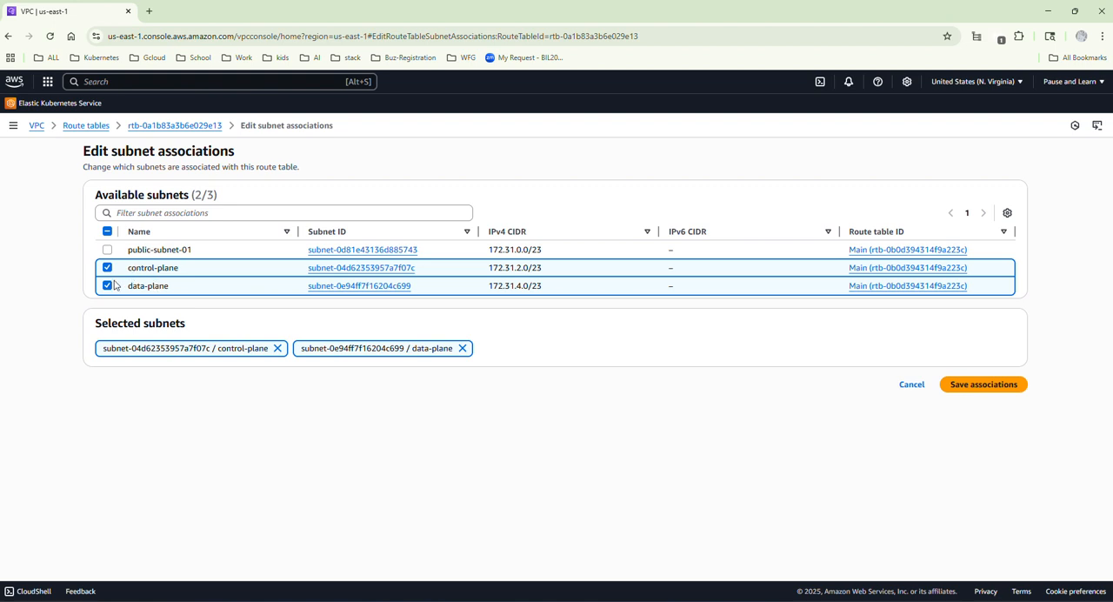
left_click(964, 387)
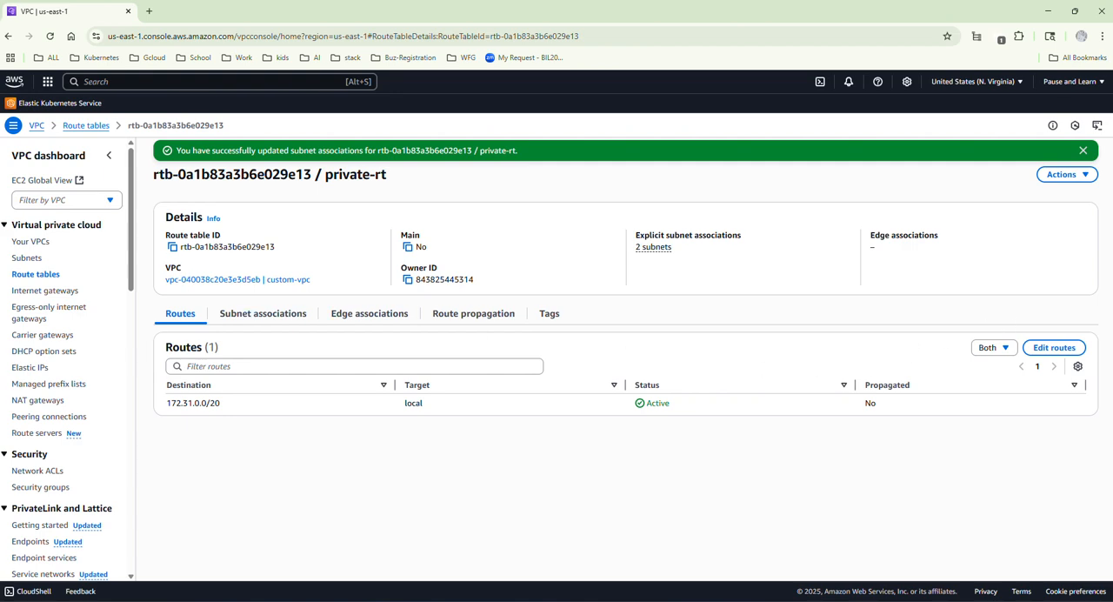
Associate public-subnet-01 with the public-rt route table and save the association.
left_click(35, 274)
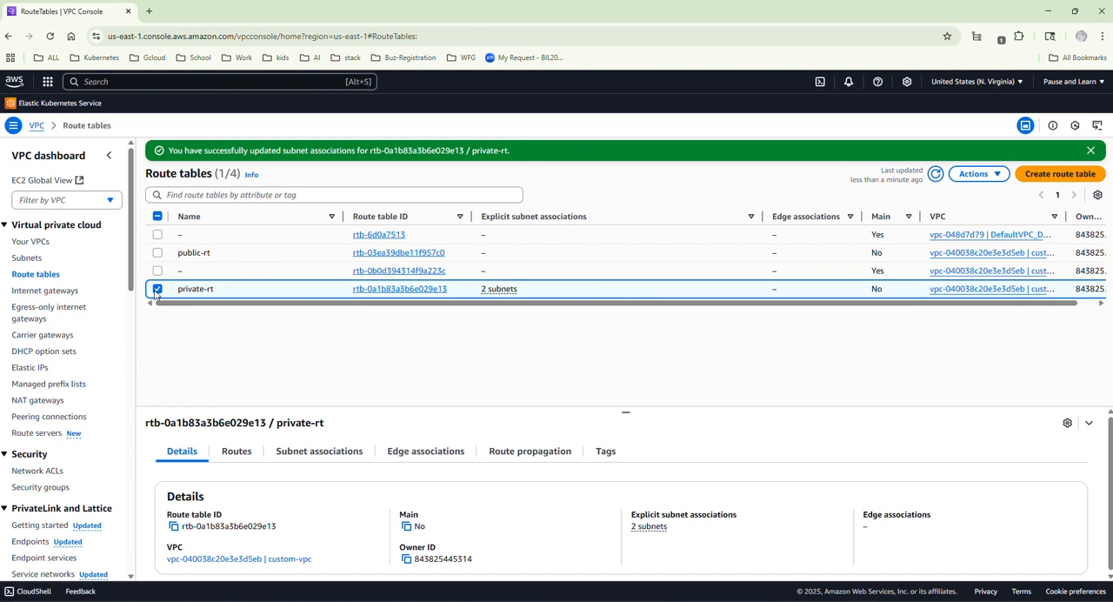
left_click(391, 253)
left_click_drag(409, 161, 322, 157)
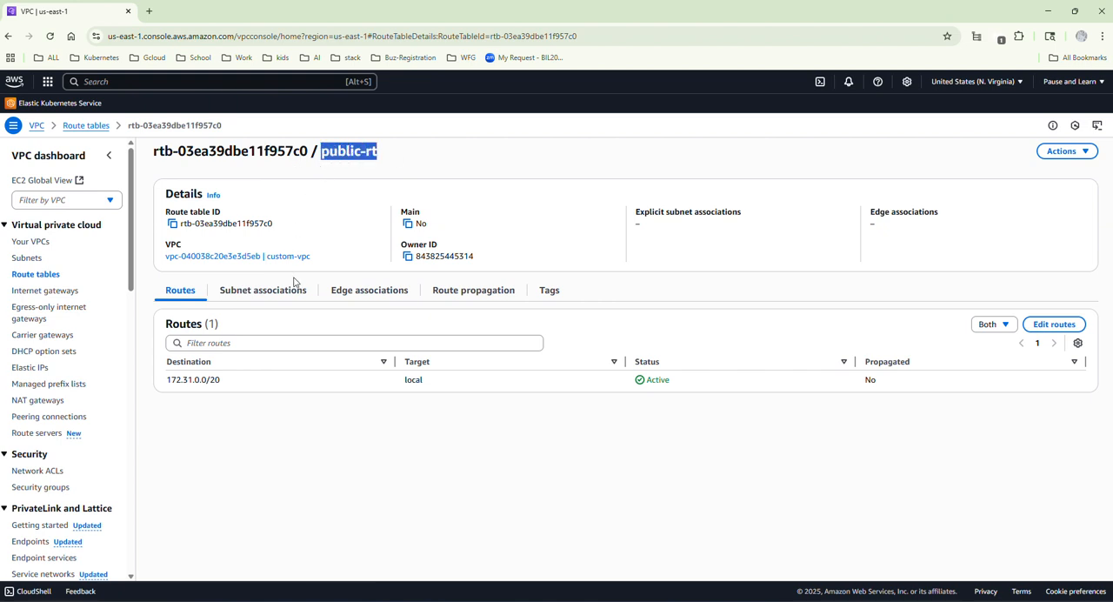
left_click(1050, 324)
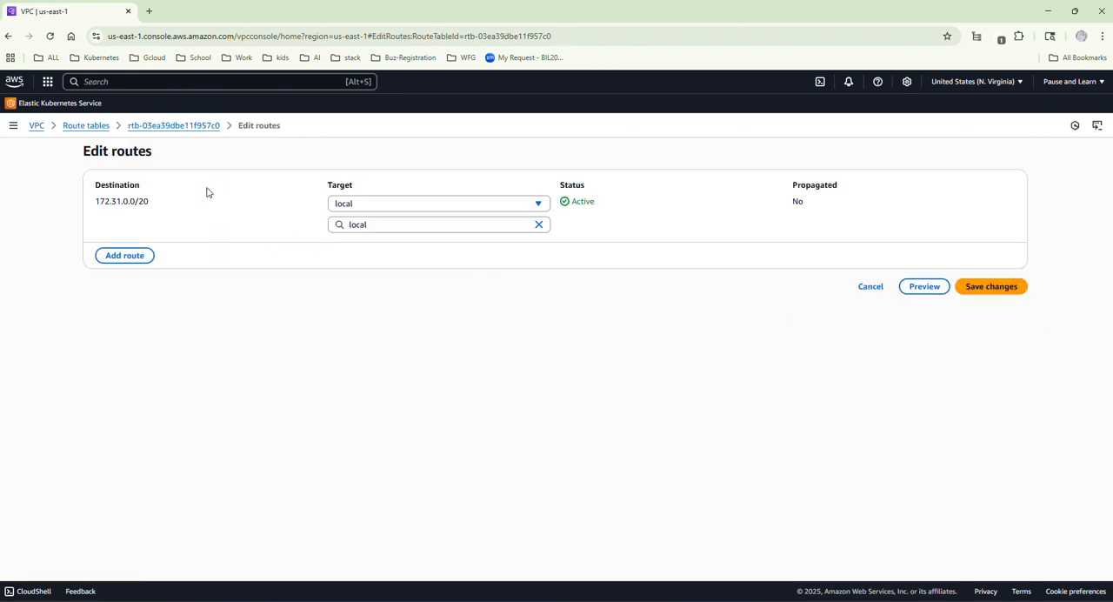
left_click(159, 127)
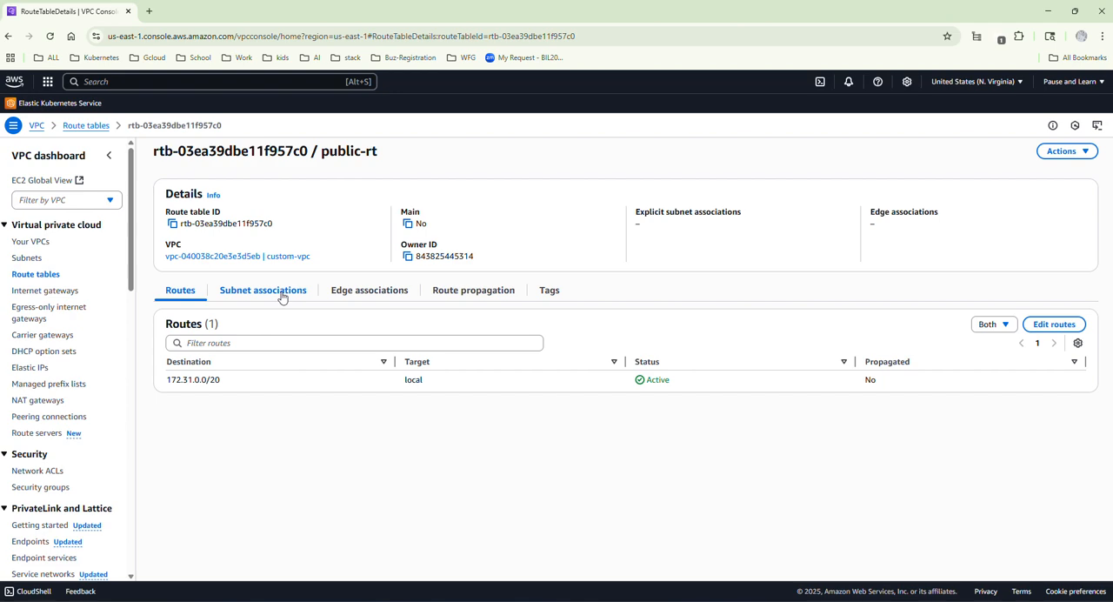
left_click(282, 298)
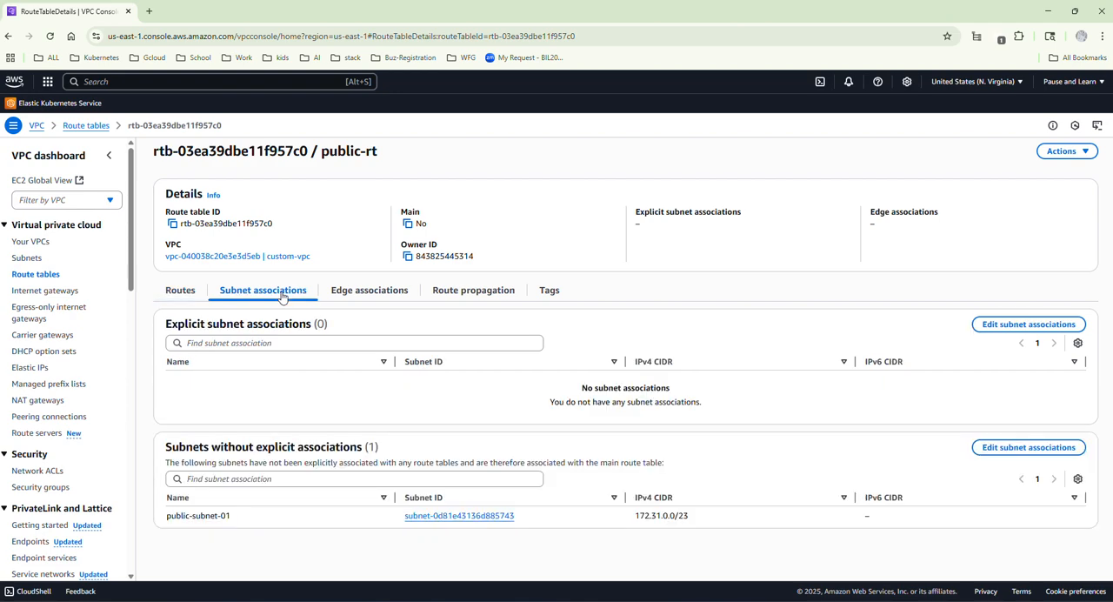
left_click(1017, 324)
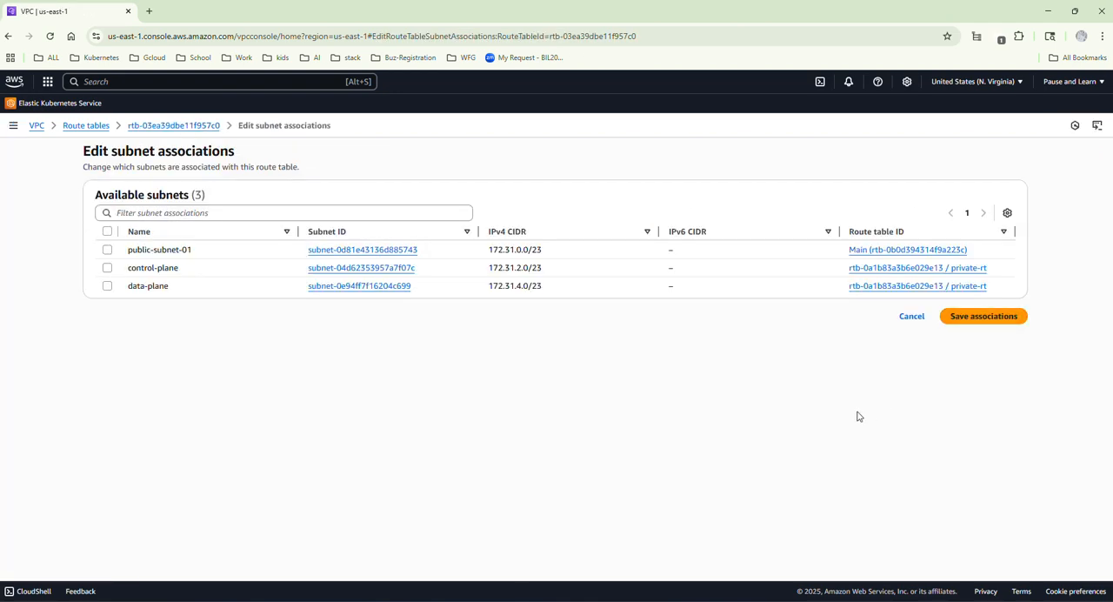
left_click(108, 252)
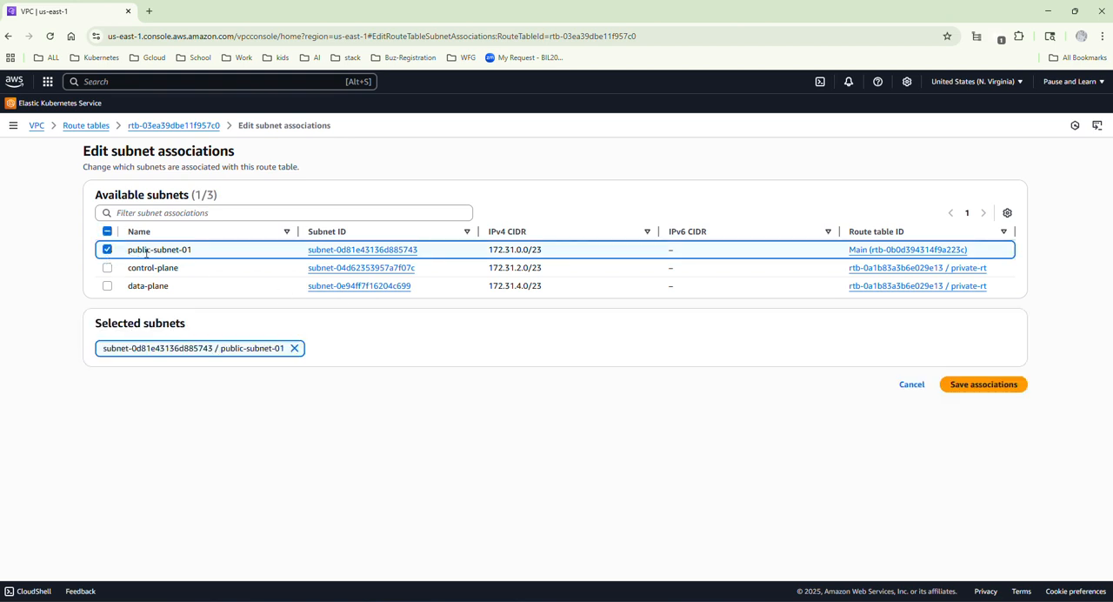
left_click(979, 388)
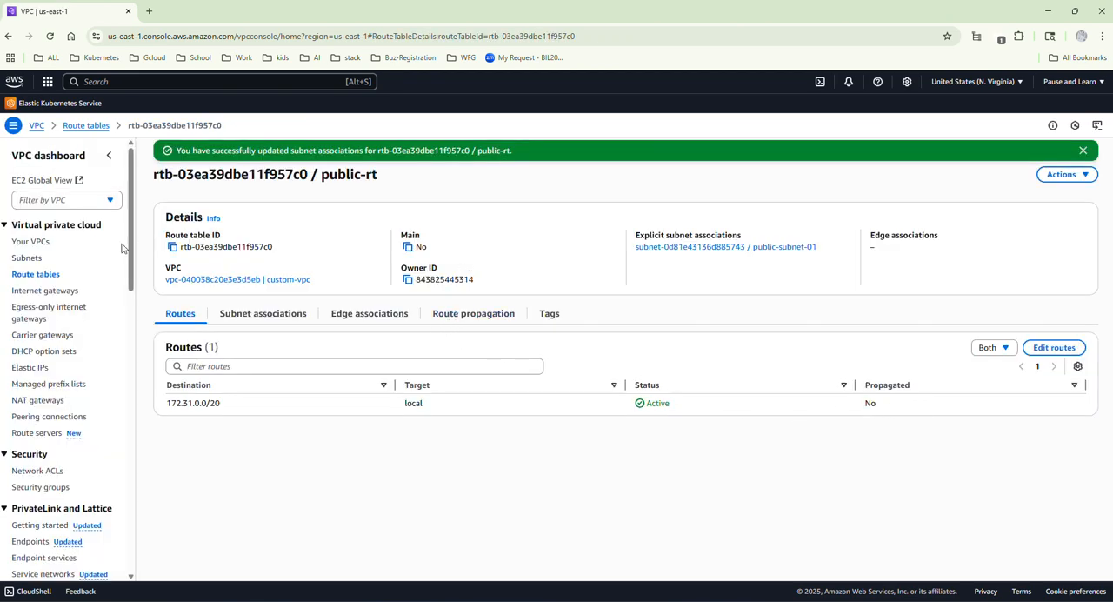
List the route tables, narrow the Name column and review the explicit subnet associations of public-rt and private-rt.
left_click(50, 279)
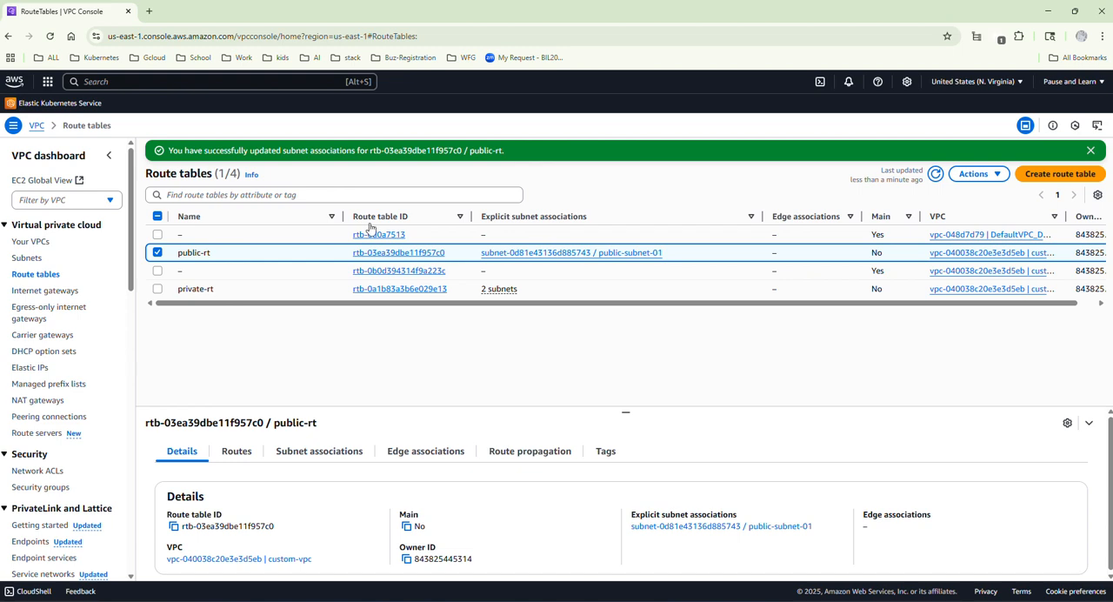
left_click_drag(342, 217, 292, 215)
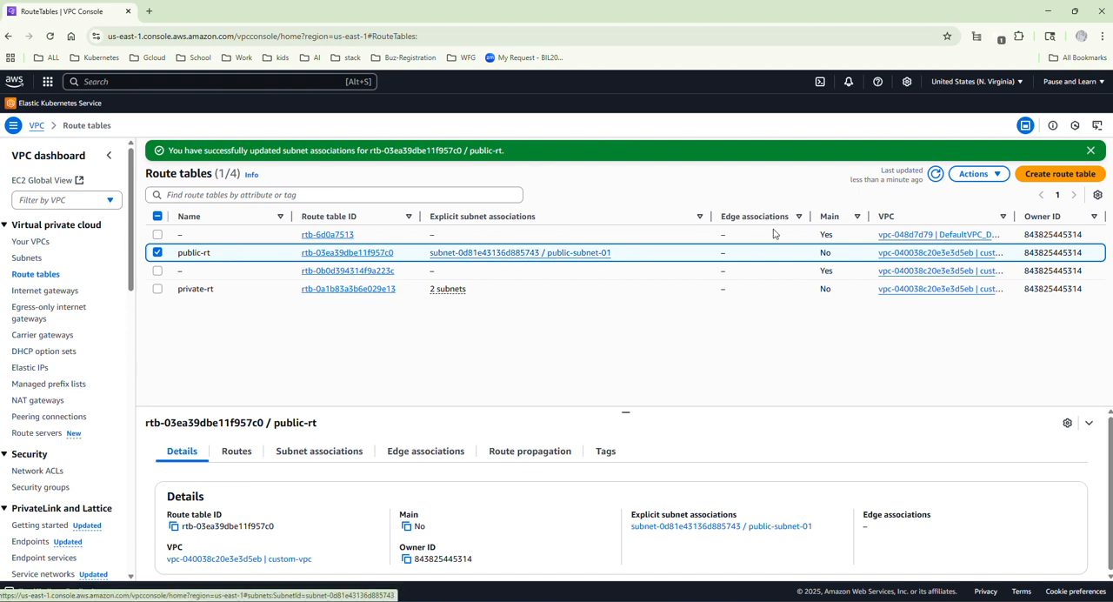
left_click(157, 289)
left_click(157, 253)
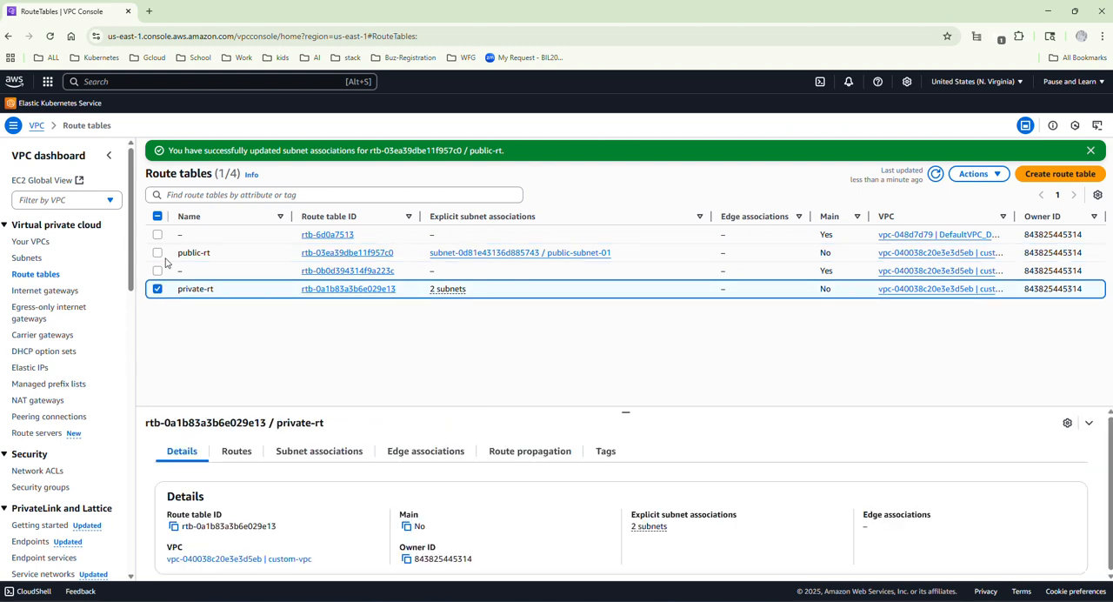
left_click(441, 294)
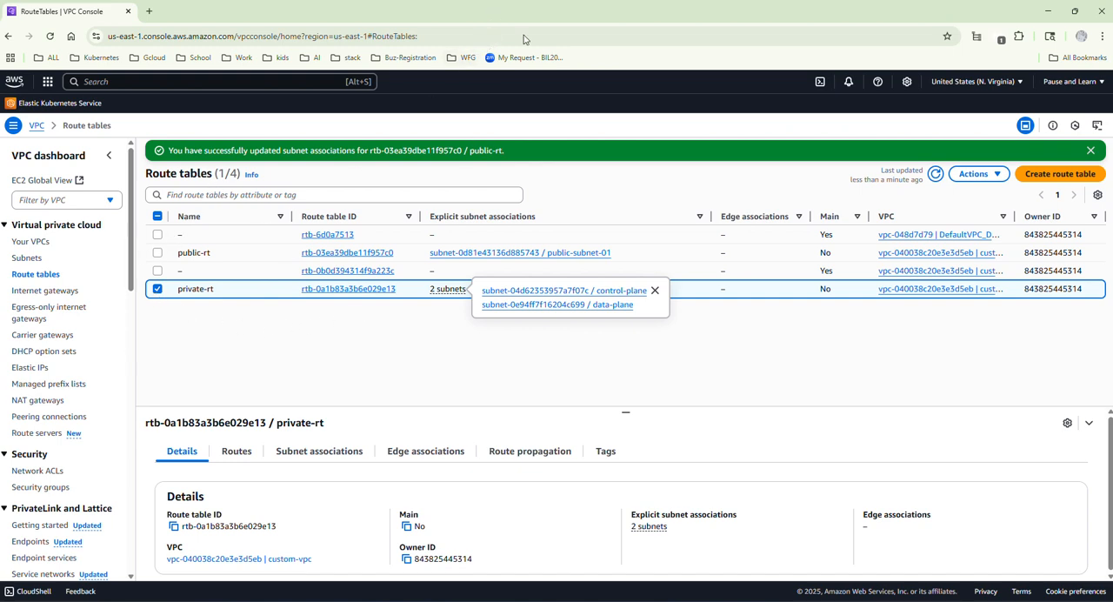
left_click(292, 315)
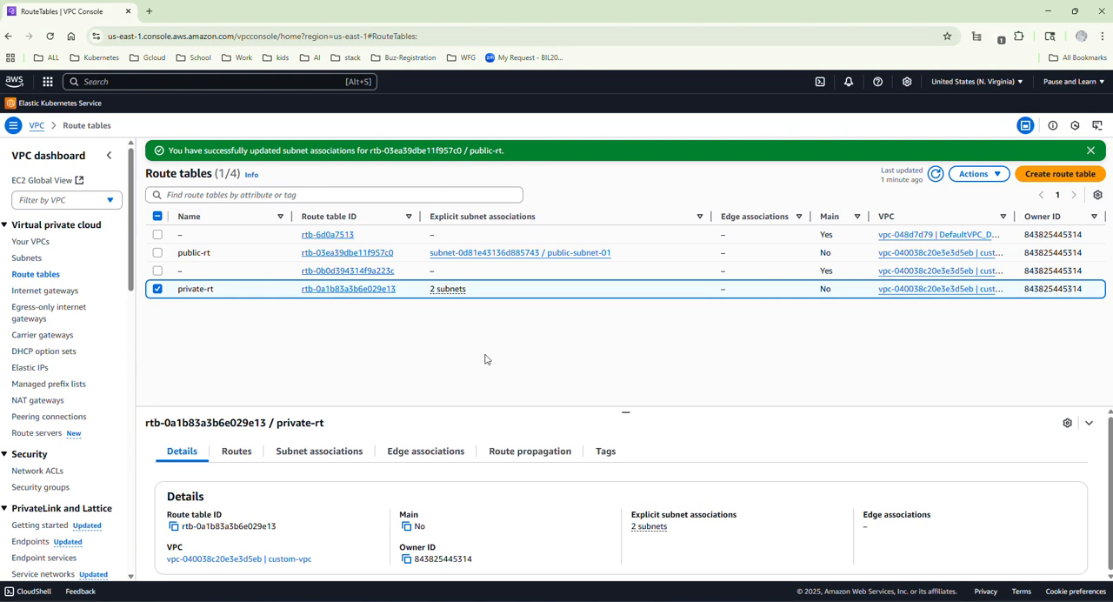
Create an internet gateway named public-igw.
left_click(39, 294)
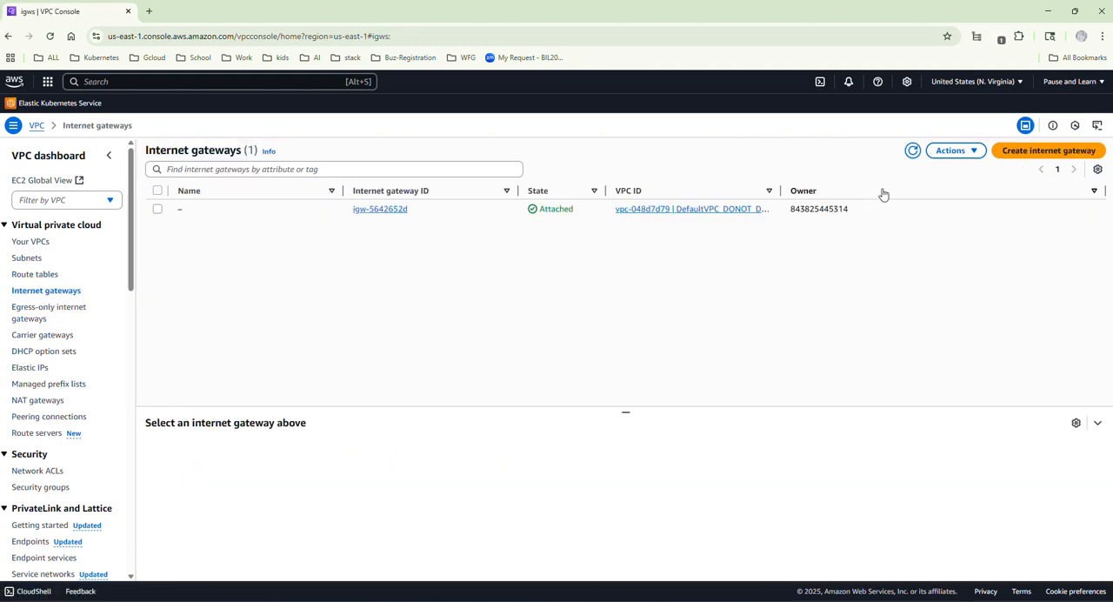
left_click(1020, 155)
left_click(196, 237)
type("p")
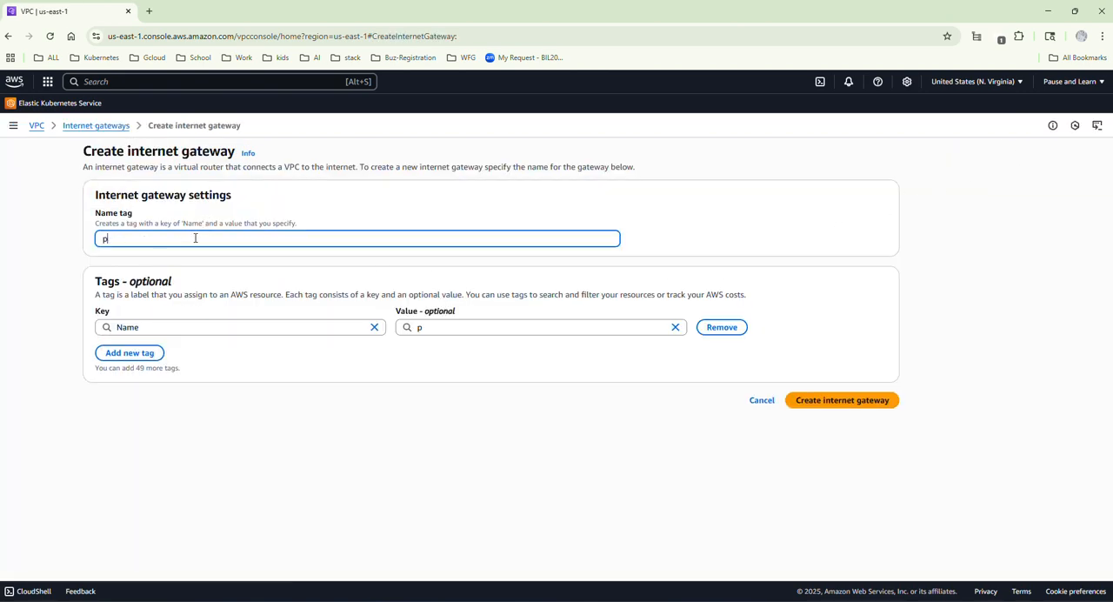
type("ublic-igw")
left_click(827, 401)
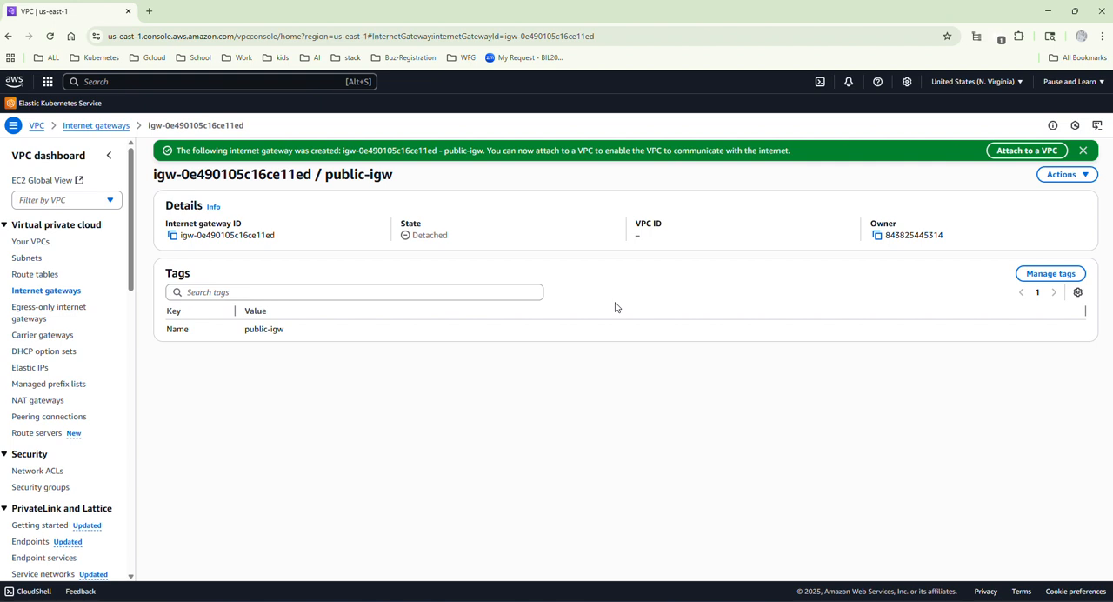
Attach the public-igw internet gateway to custom-vpc and return to the list of route tables.
left_click(1087, 176)
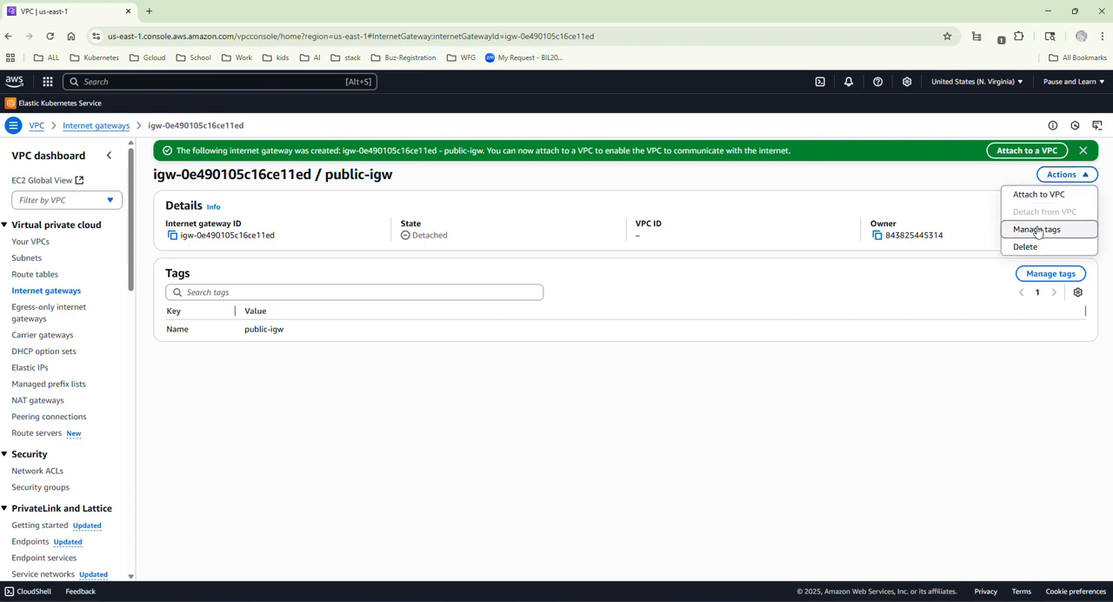
left_click(1037, 196)
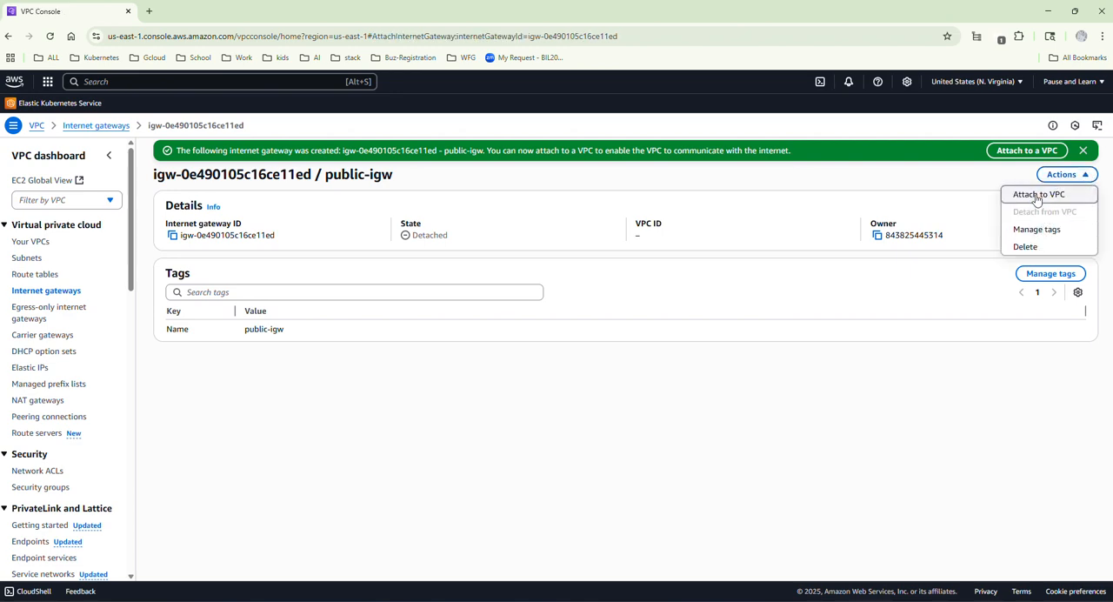
left_click(247, 238)
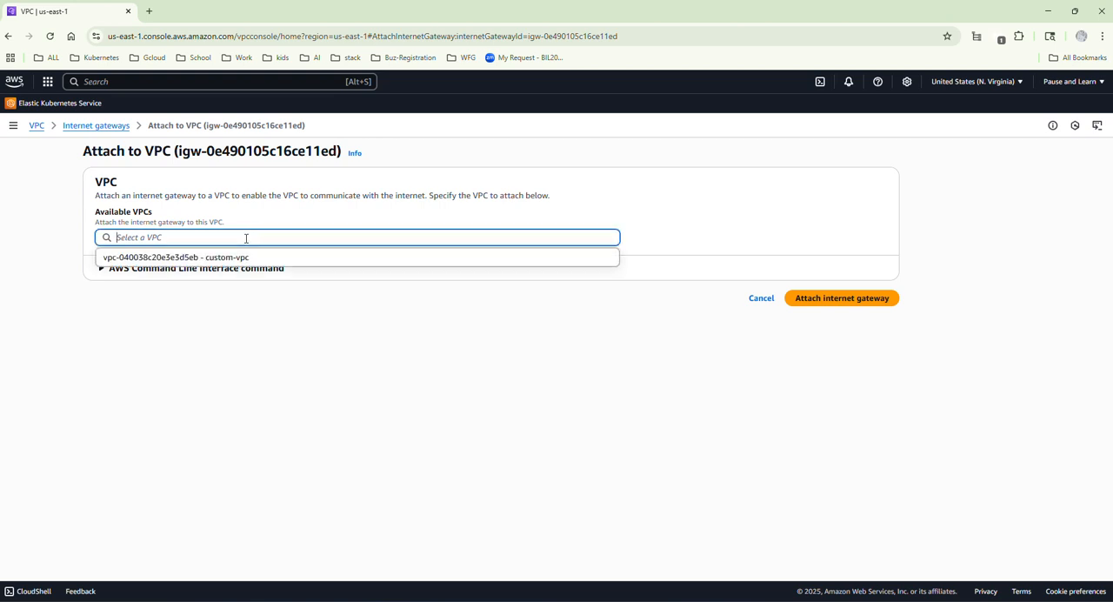
left_click(179, 258)
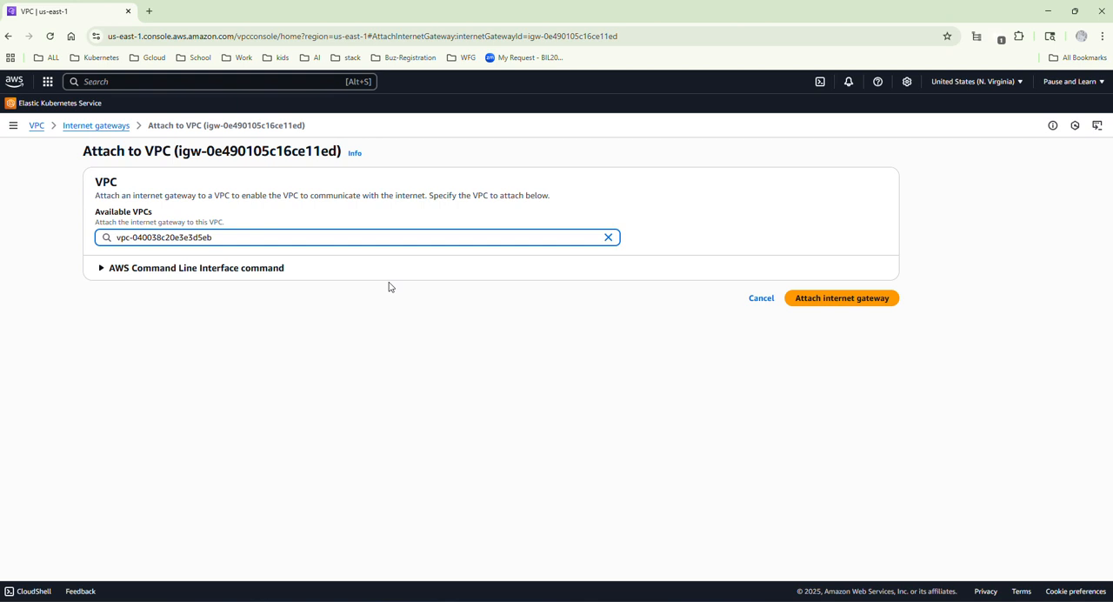
left_click(836, 299)
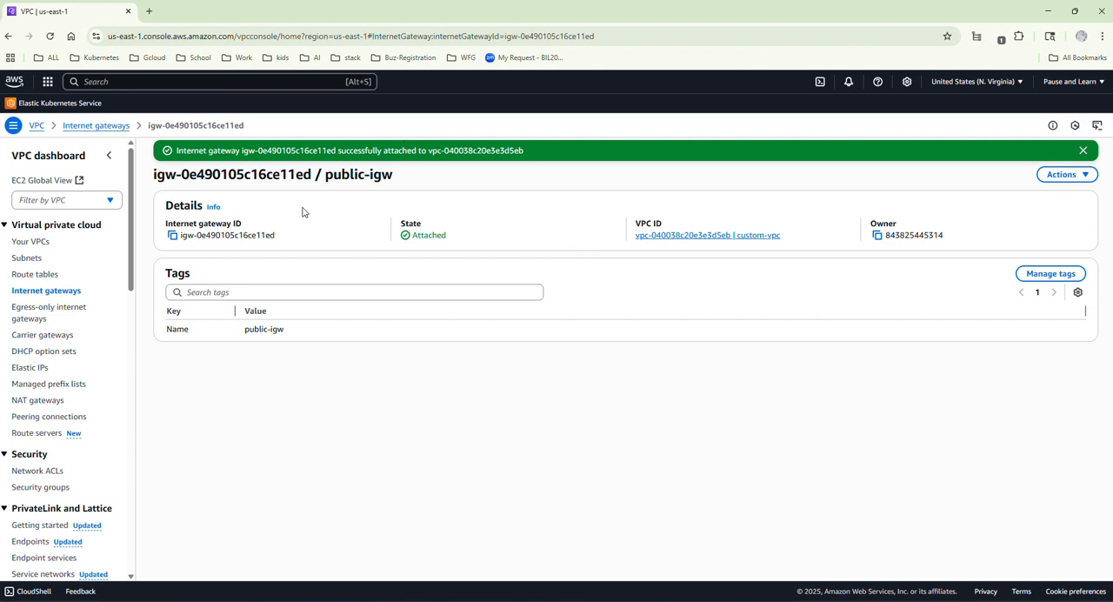
left_click(39, 278)
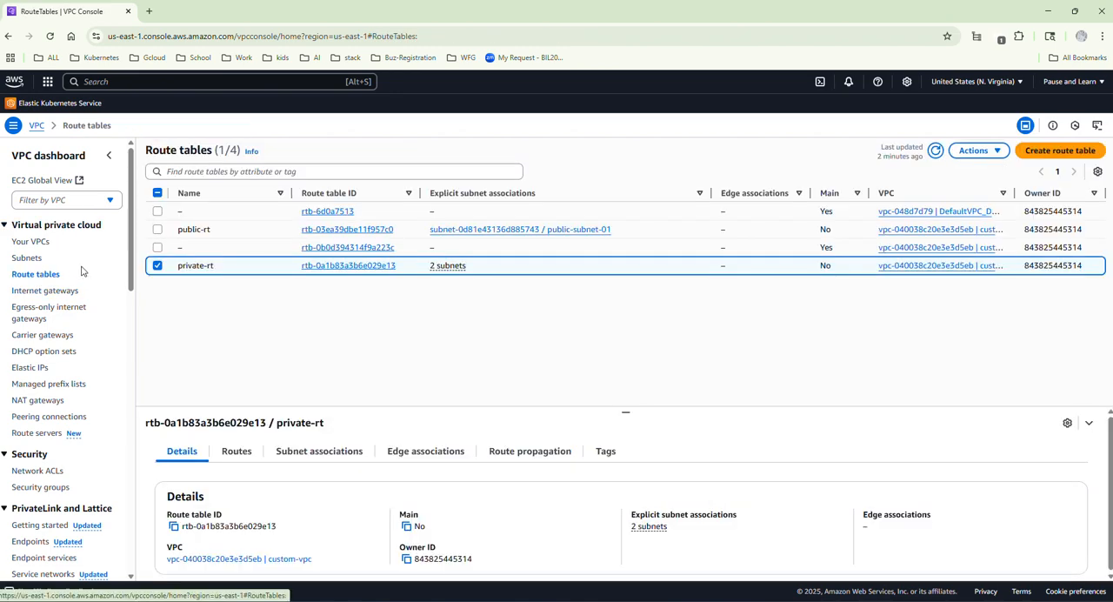
Open public-rt for route editing and add a route with destination 0.0.0.0/0.
left_click(158, 266)
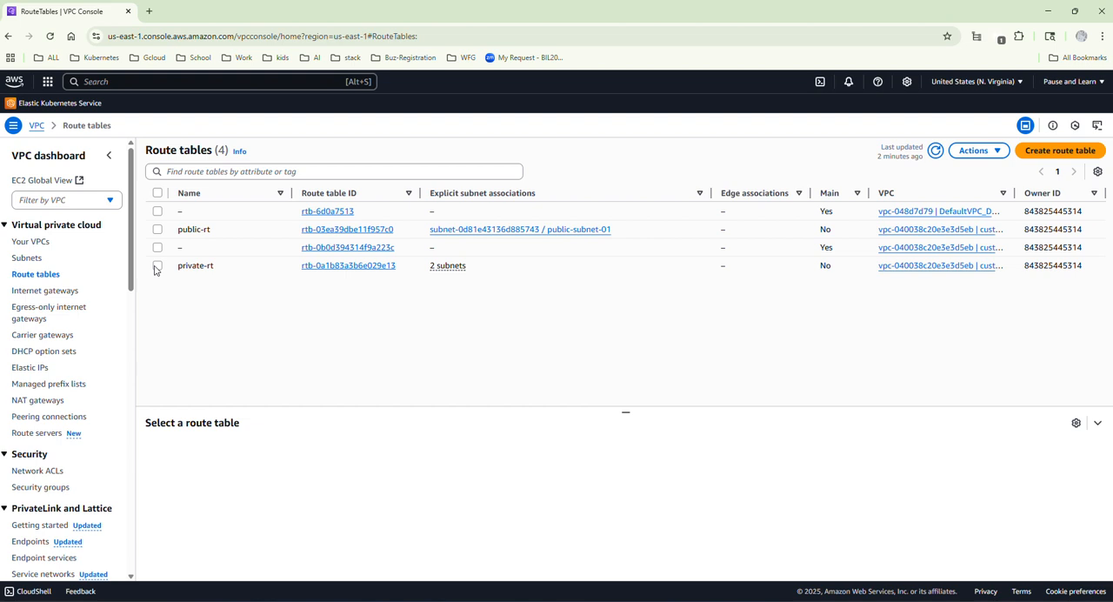
left_click(349, 231)
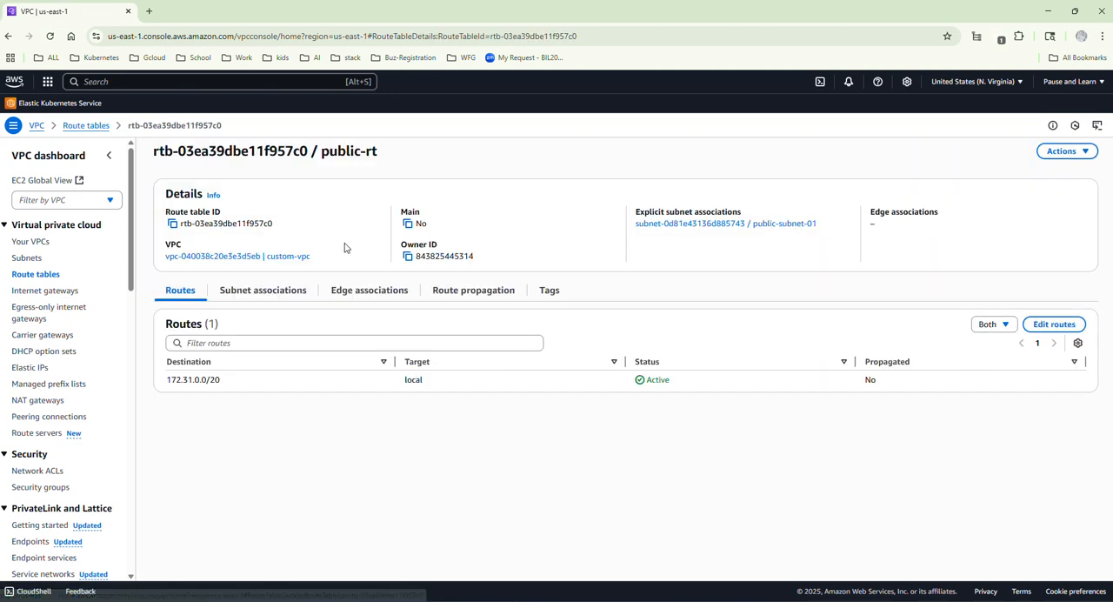
left_click(1041, 327)
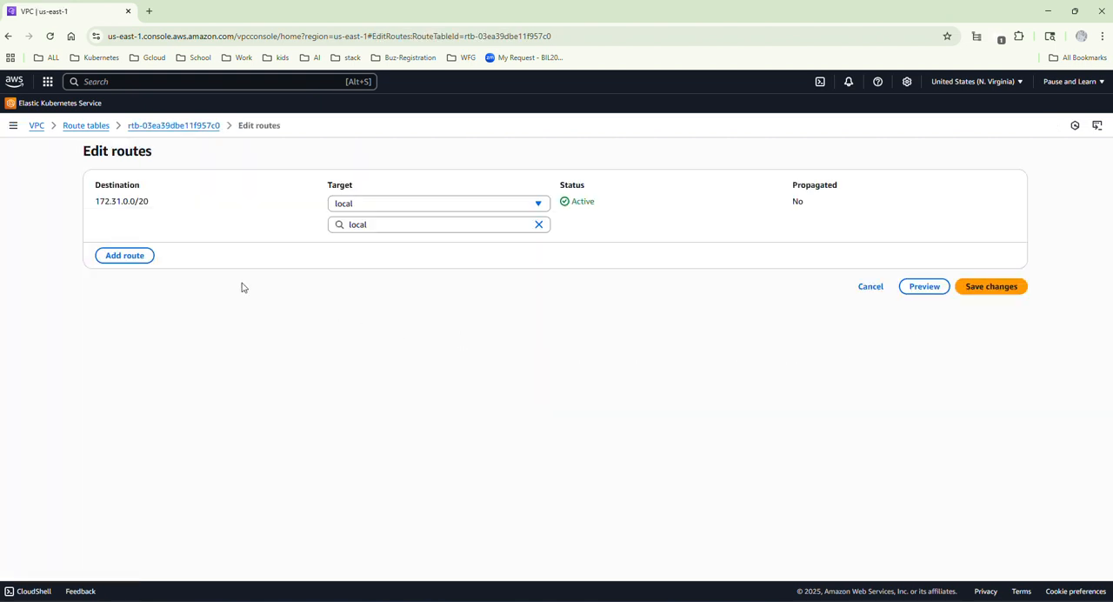
left_click(120, 256)
left_click(136, 246)
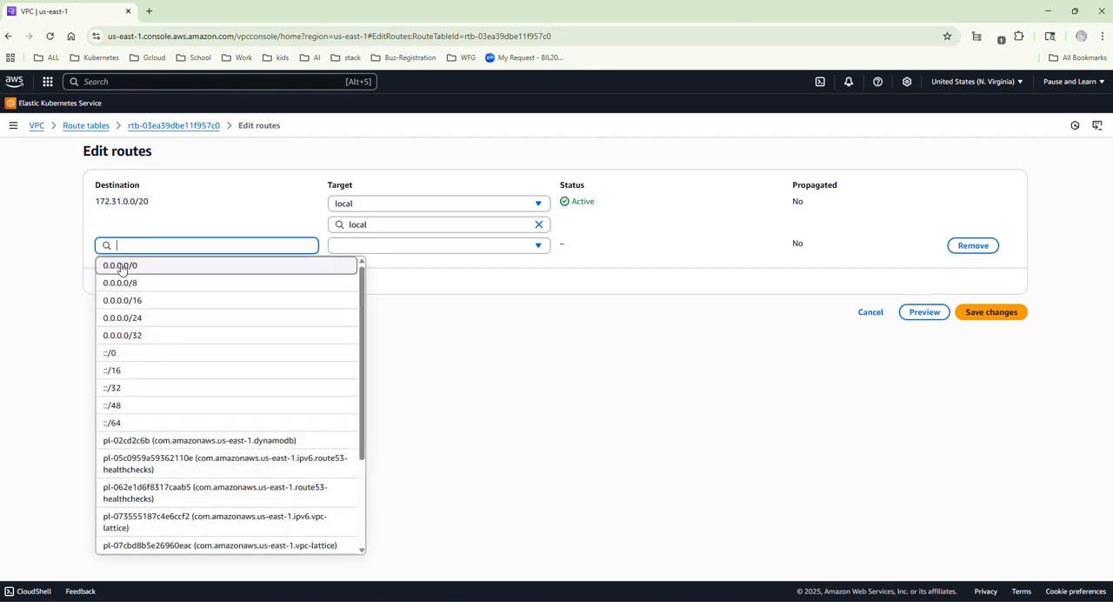
left_click(132, 268)
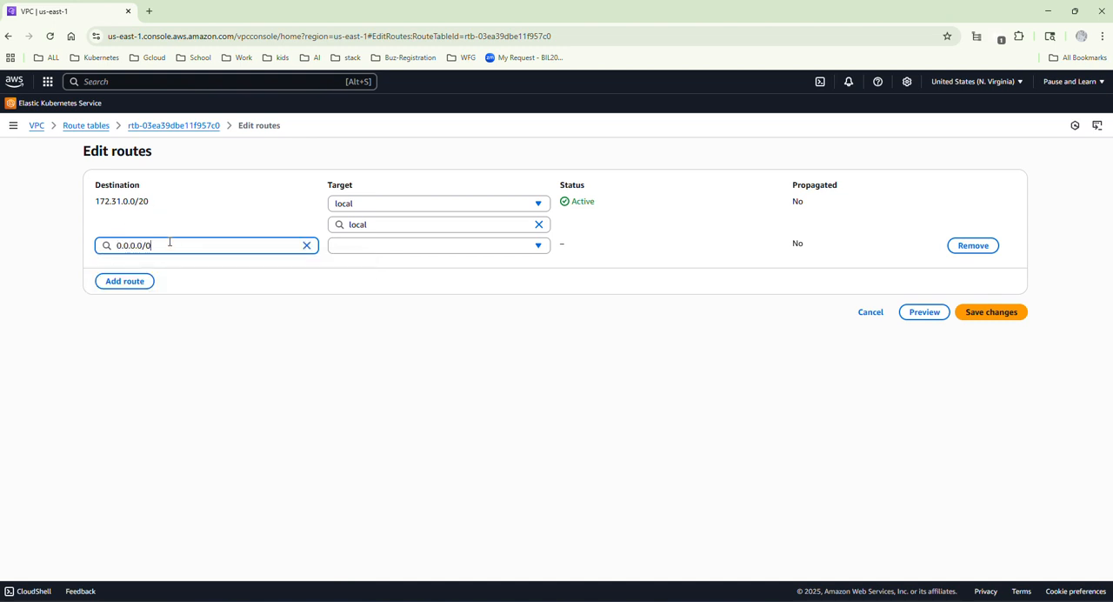
Target the new 0.0.0.0/0 route at the public-igw internet gateway and save the route changes.
left_click(378, 251)
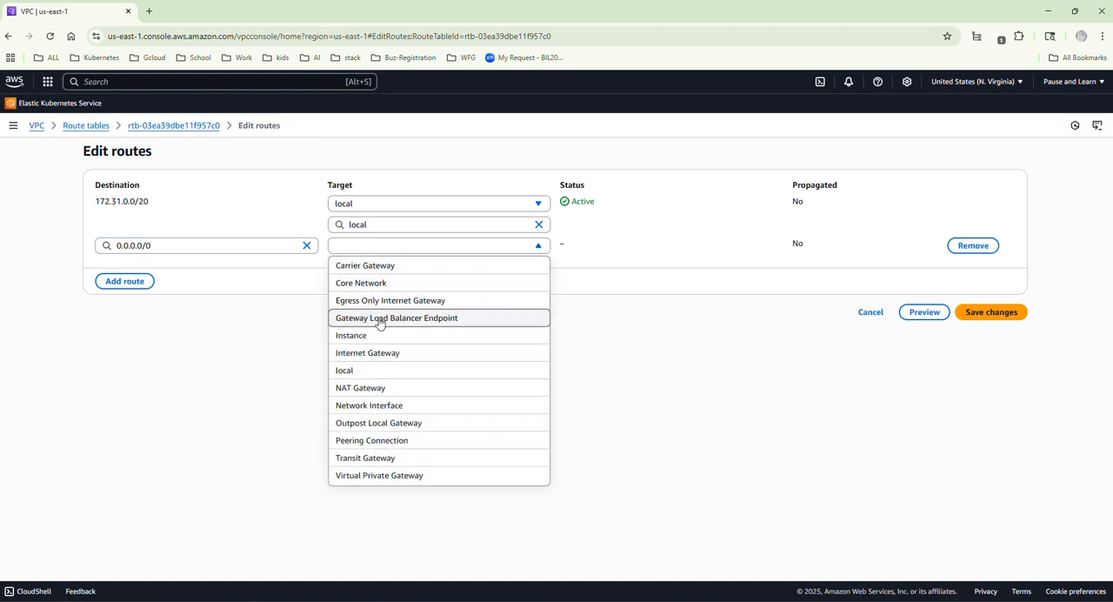
left_click(365, 353)
left_click(391, 266)
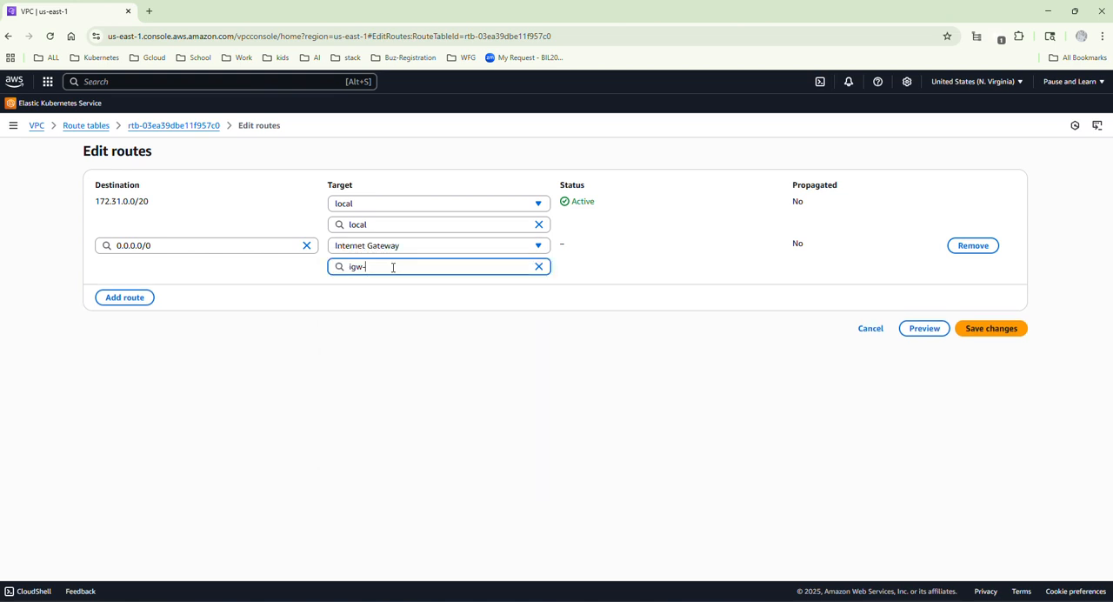
left_click(383, 305)
left_click(997, 331)
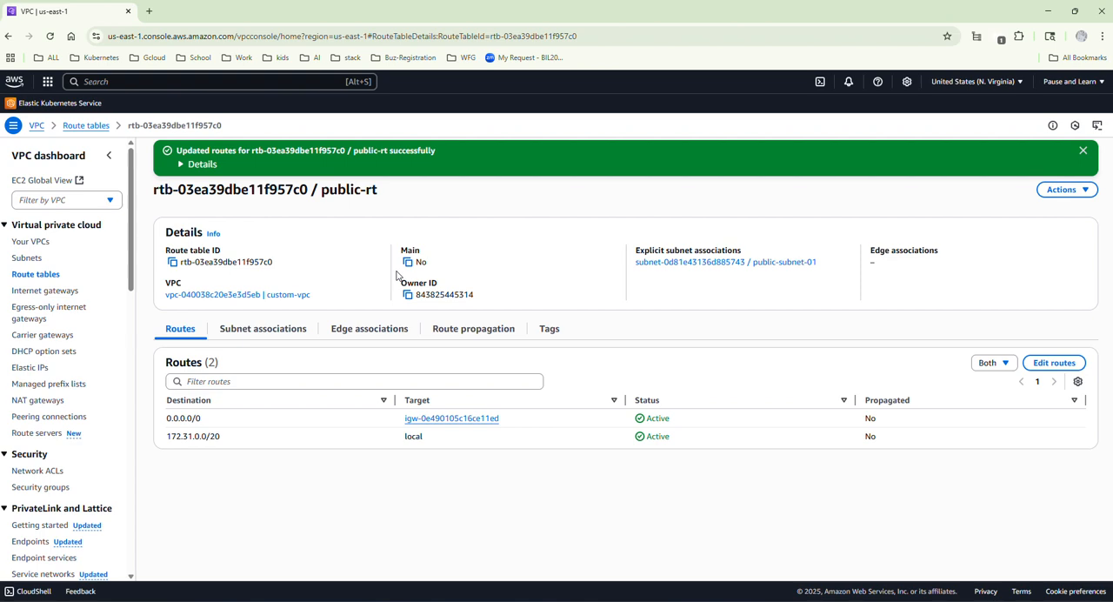
left_click(1083, 150)
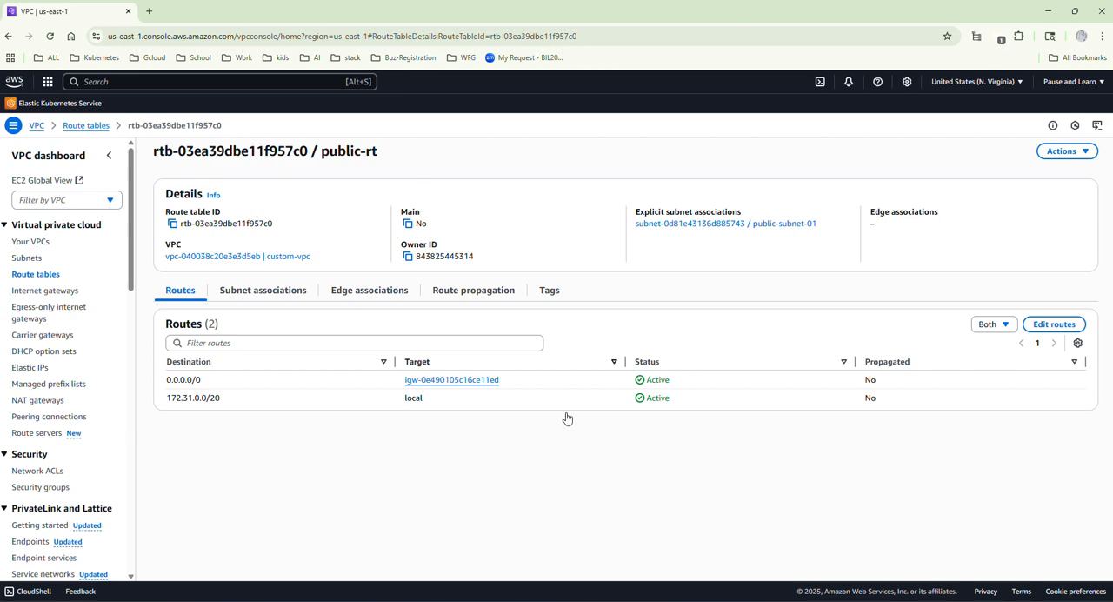
Check the architecture diagram, and begin launching a new instance in the EC2 service.
key("alt+Tab")
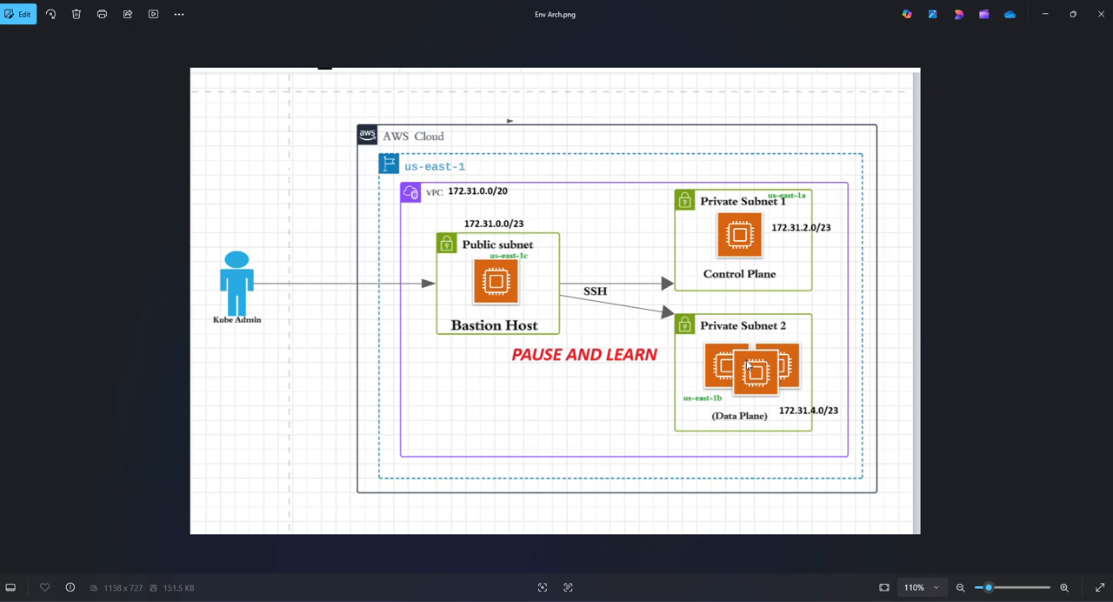
left_click(1046, 15)
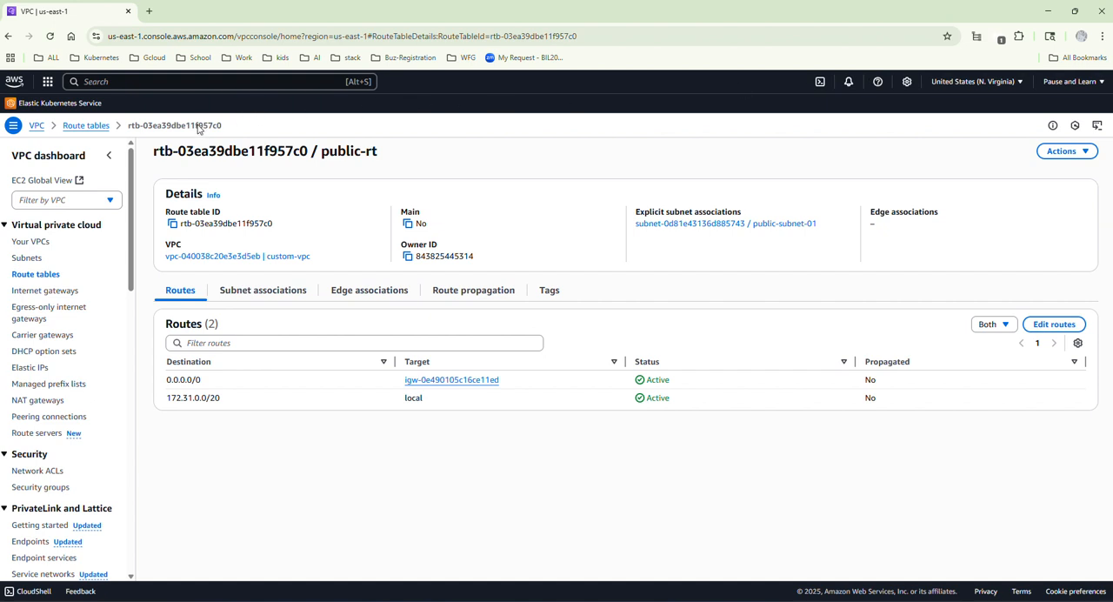
left_click(105, 82)
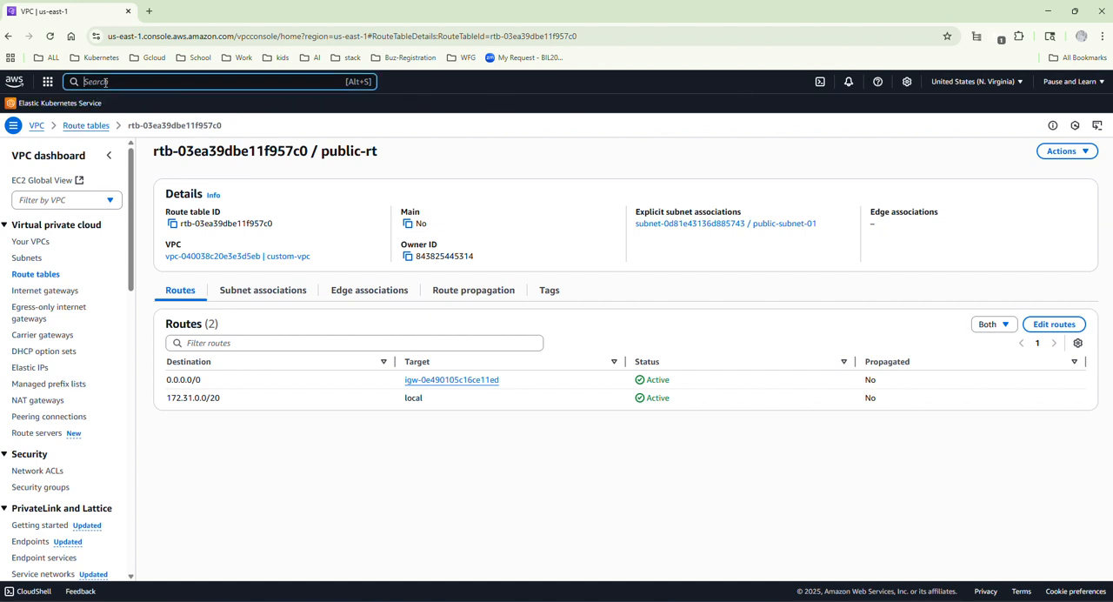
type("ec2")
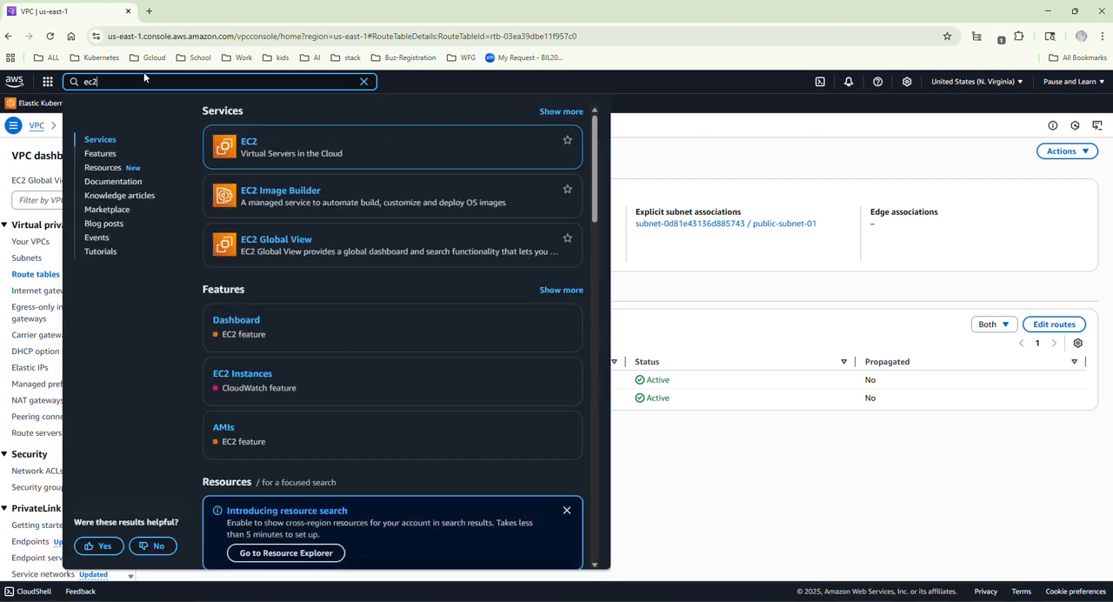
left_click(249, 143)
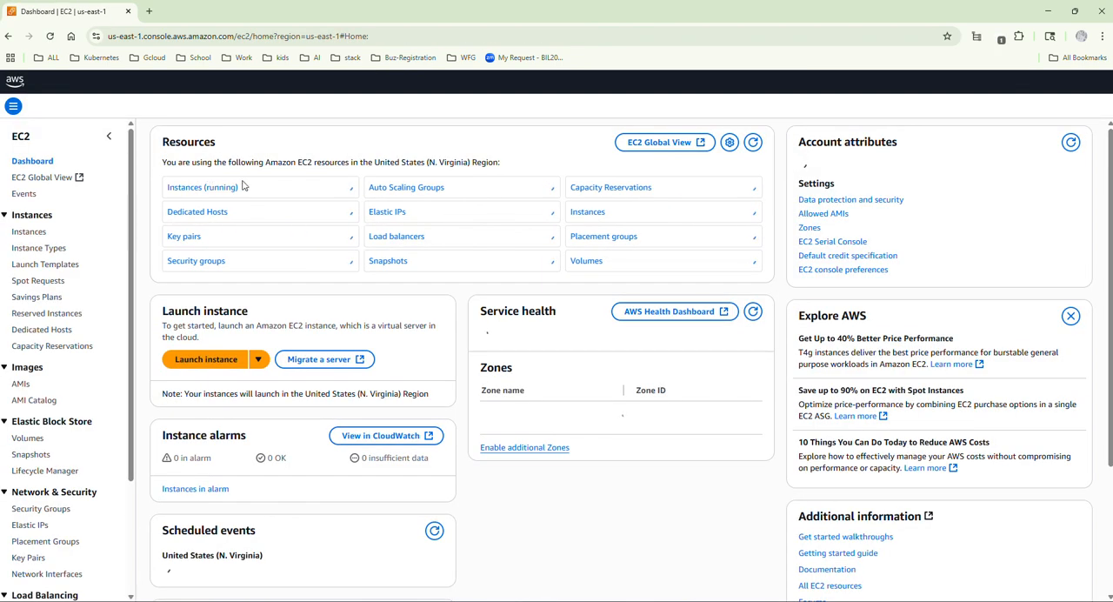
left_click(584, 248)
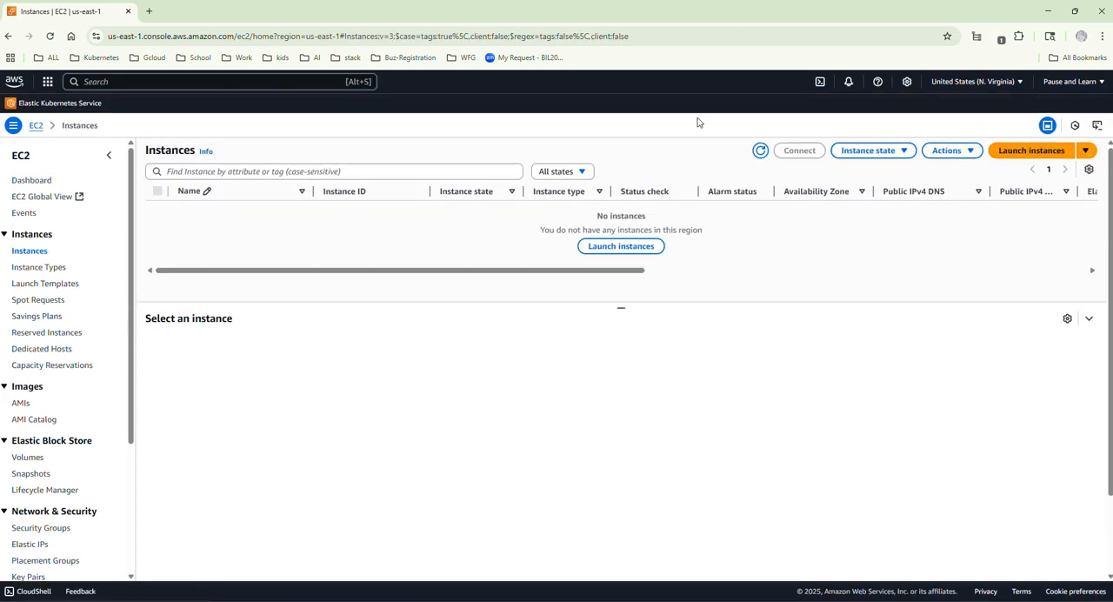
left_click(634, 247)
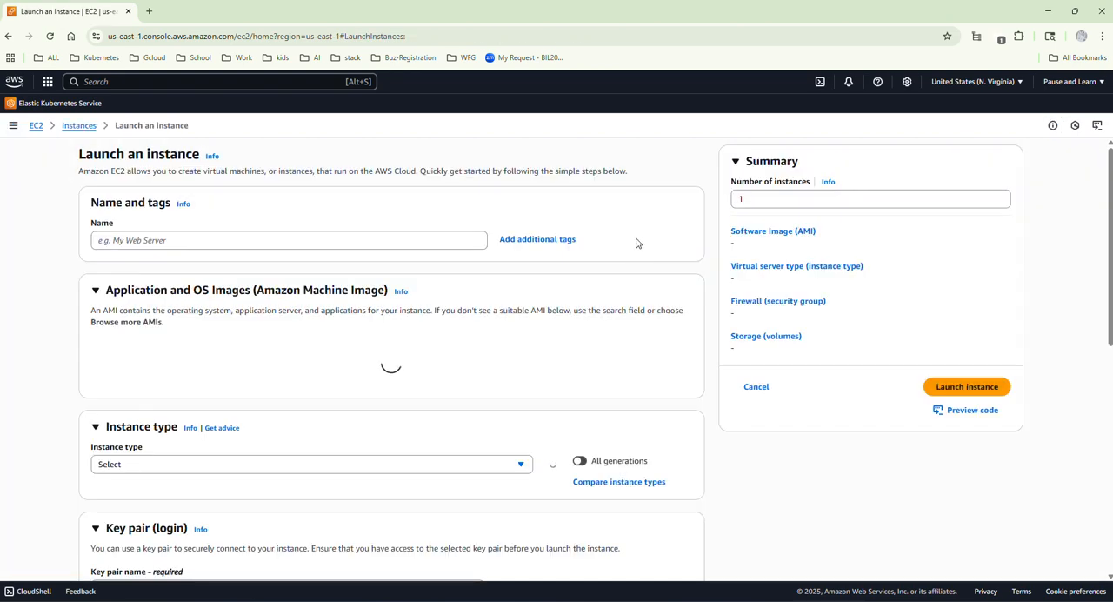
Name the new instance bastion-host and check its place in the architecture diagram.
left_click(168, 240)
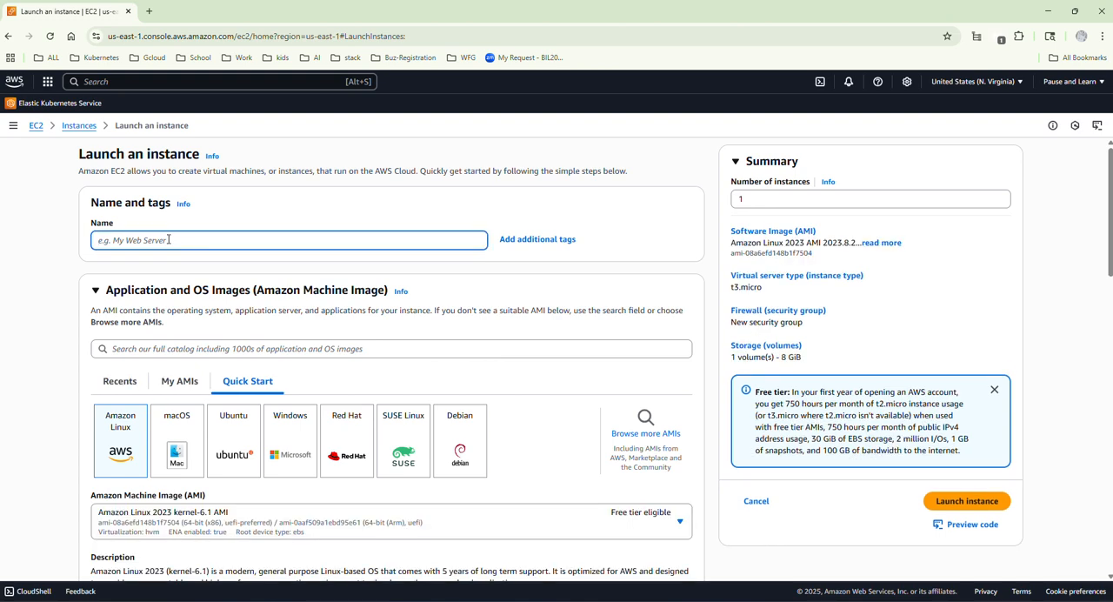
type("bastion-host")
left_click(826, 600)
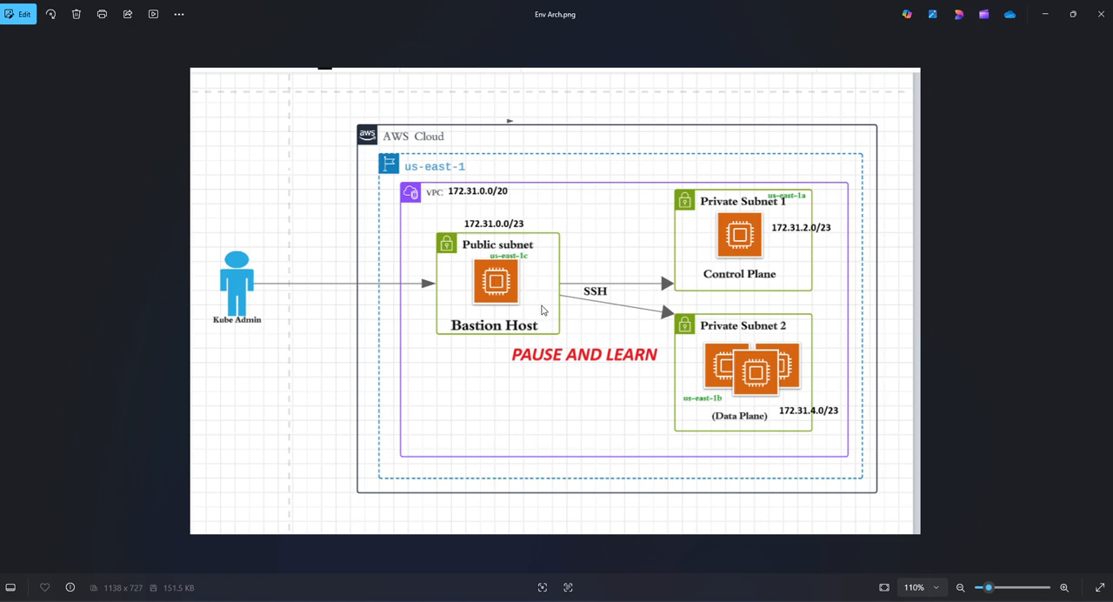
left_click(1046, 15)
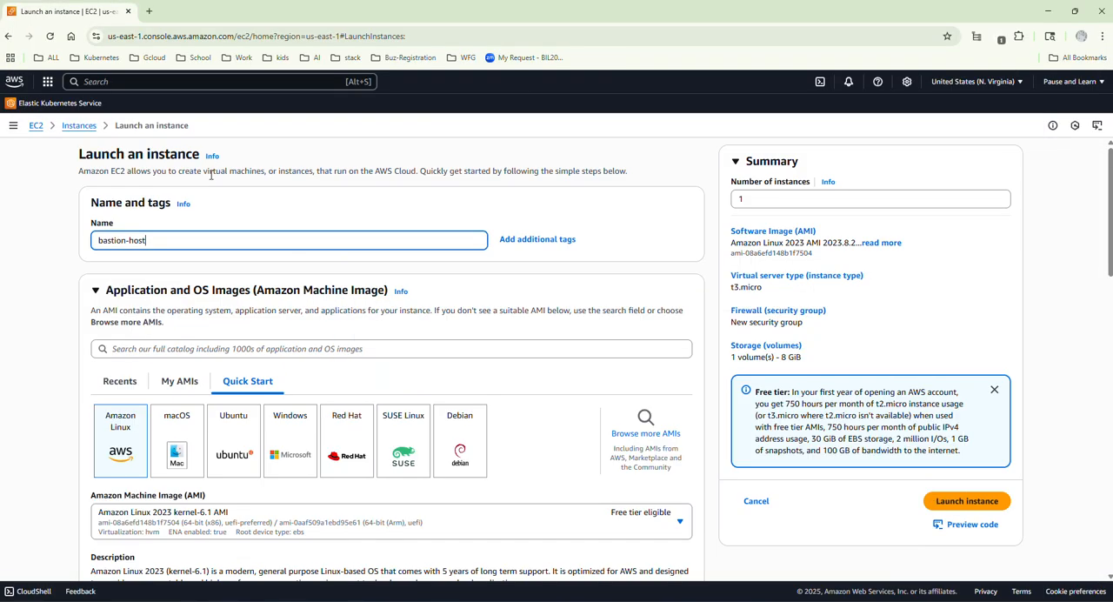
Choose Ubuntu Server 24.04 LTS (HVM), SSD Volume Type as the instance's machine image.
scroll(187, 244, "down", 2)
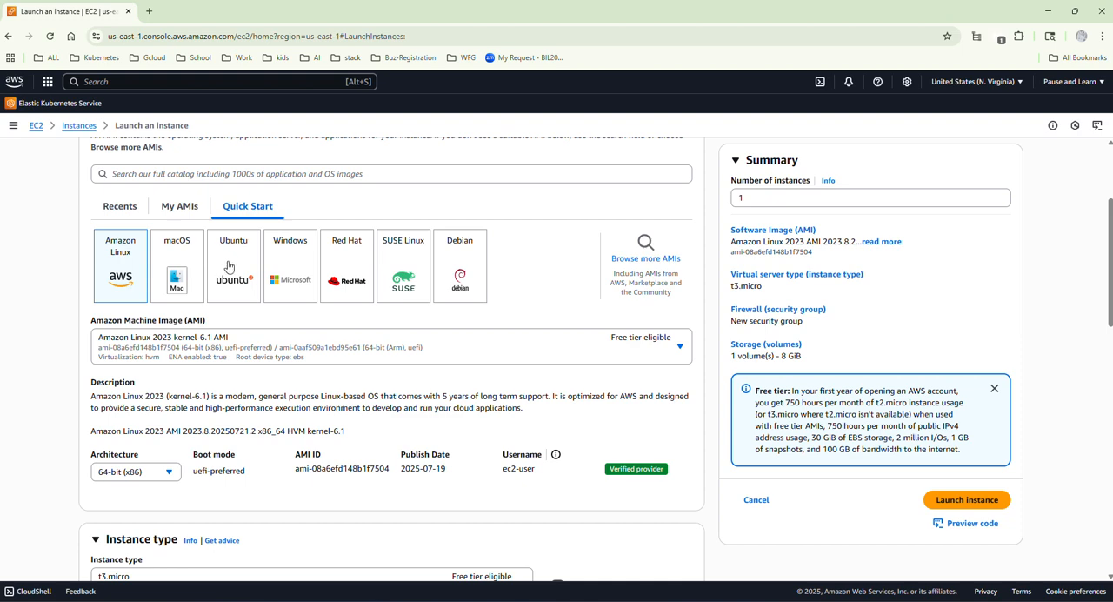
scroll(218, 268, "up", 1)
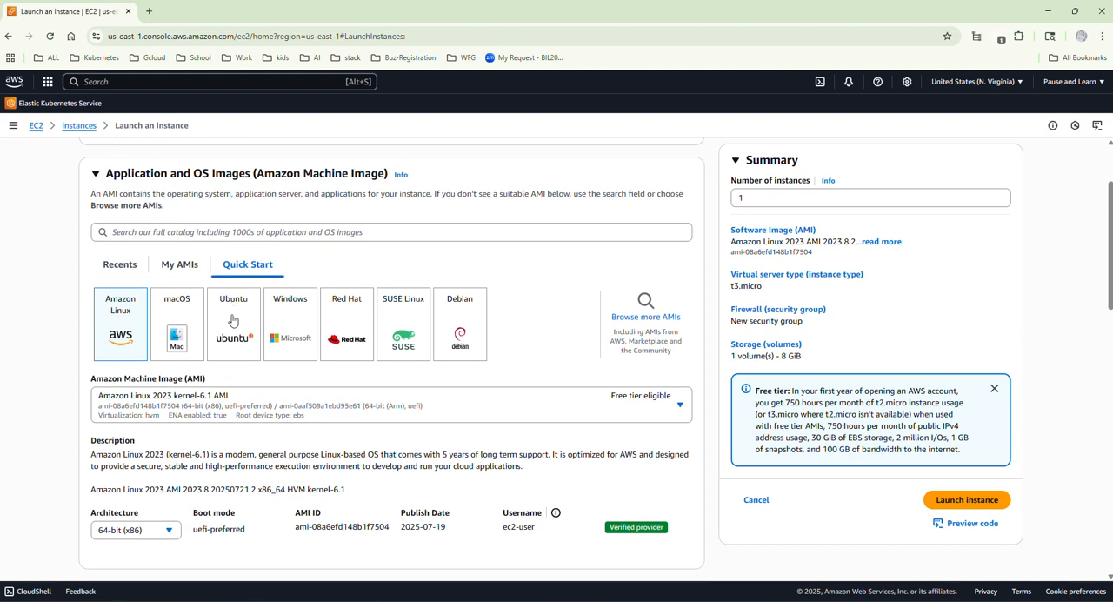
left_click(233, 321)
scroll(241, 319, "down", 2)
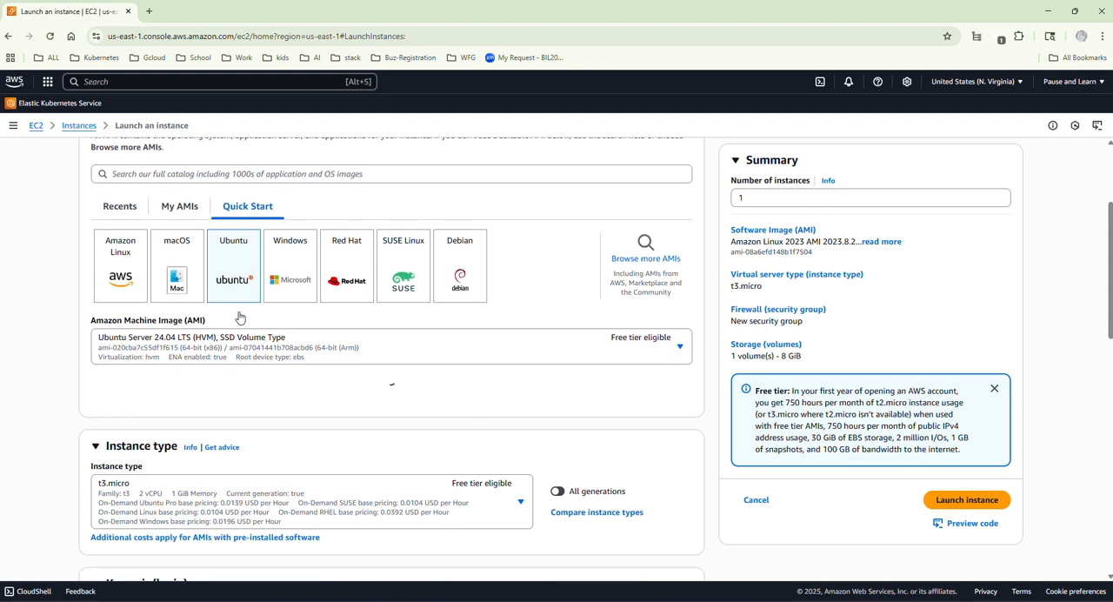
Create an RSA key pair named custom-key-pair in .pem format for logging in to the instance.
scroll(241, 318, "down", 1)
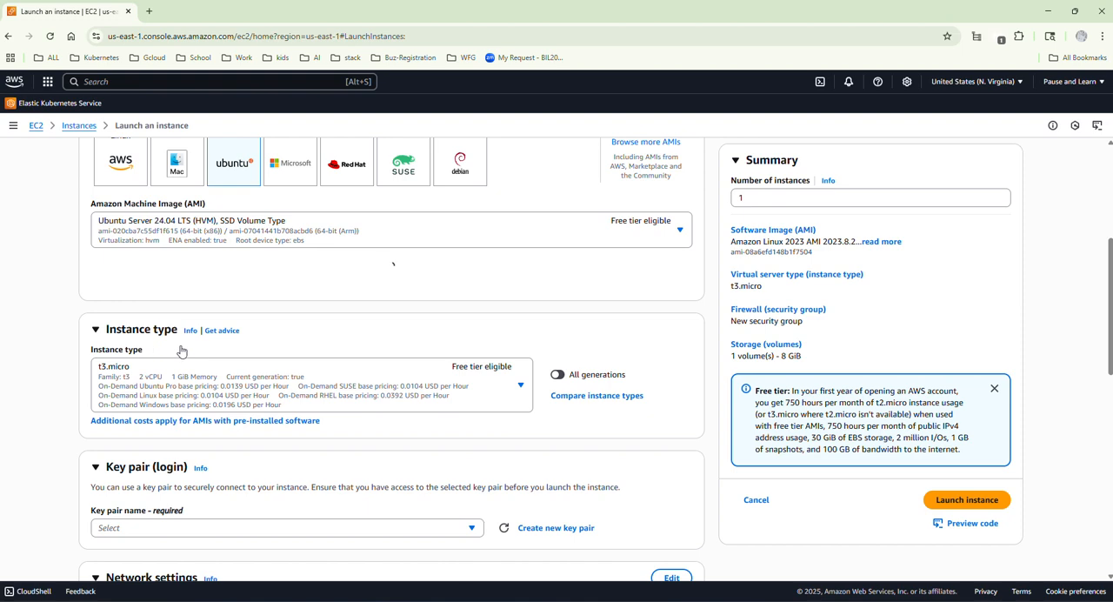
scroll(261, 350, "down", 4)
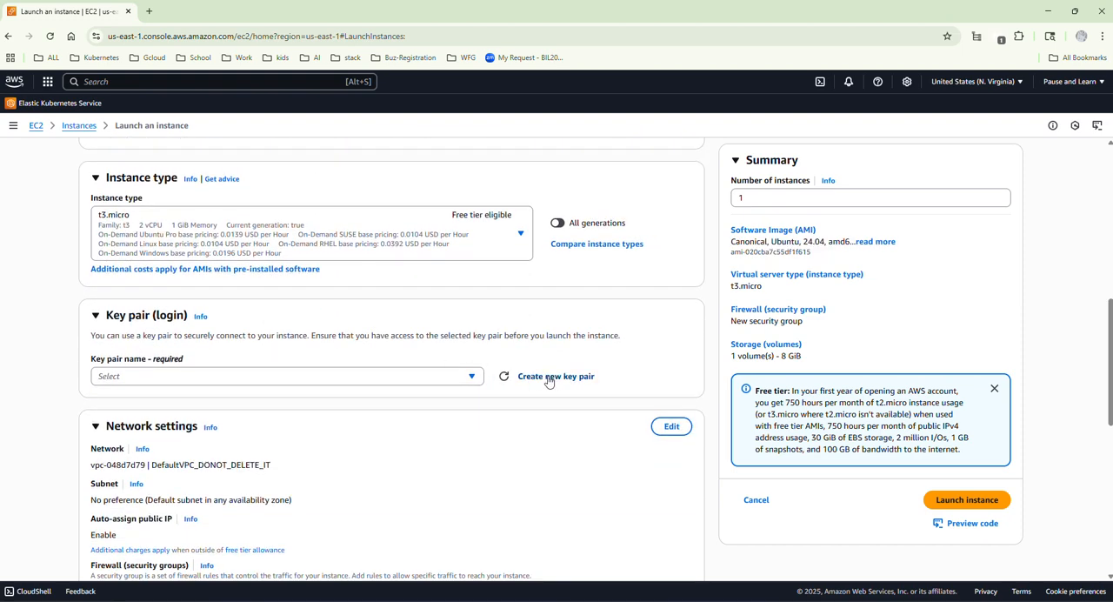
left_click(536, 379)
left_click(444, 258)
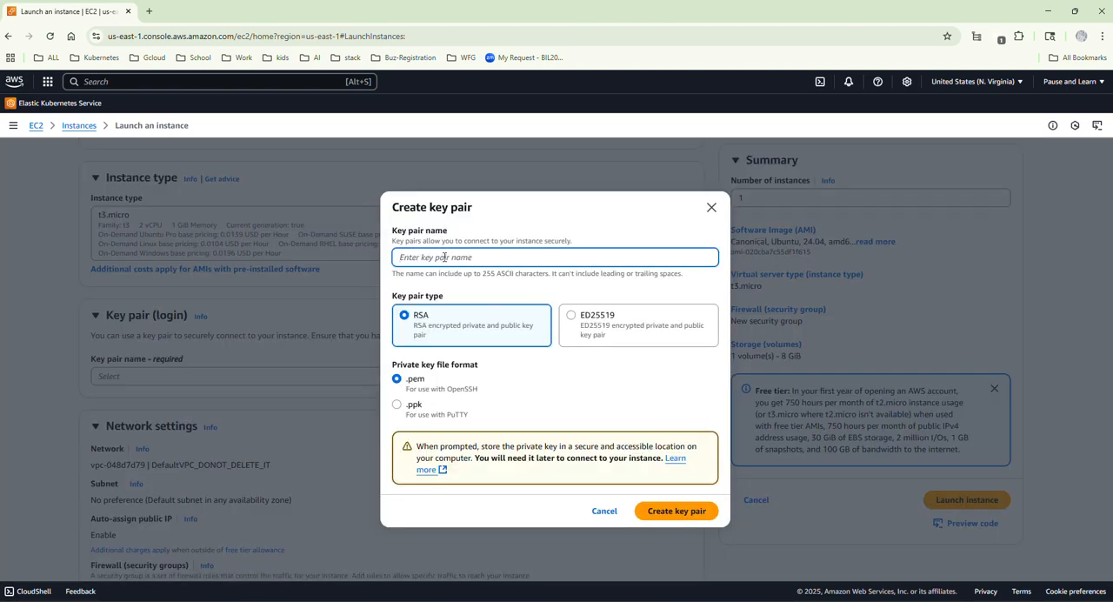
type("custom-key-pair")
left_click(676, 515)
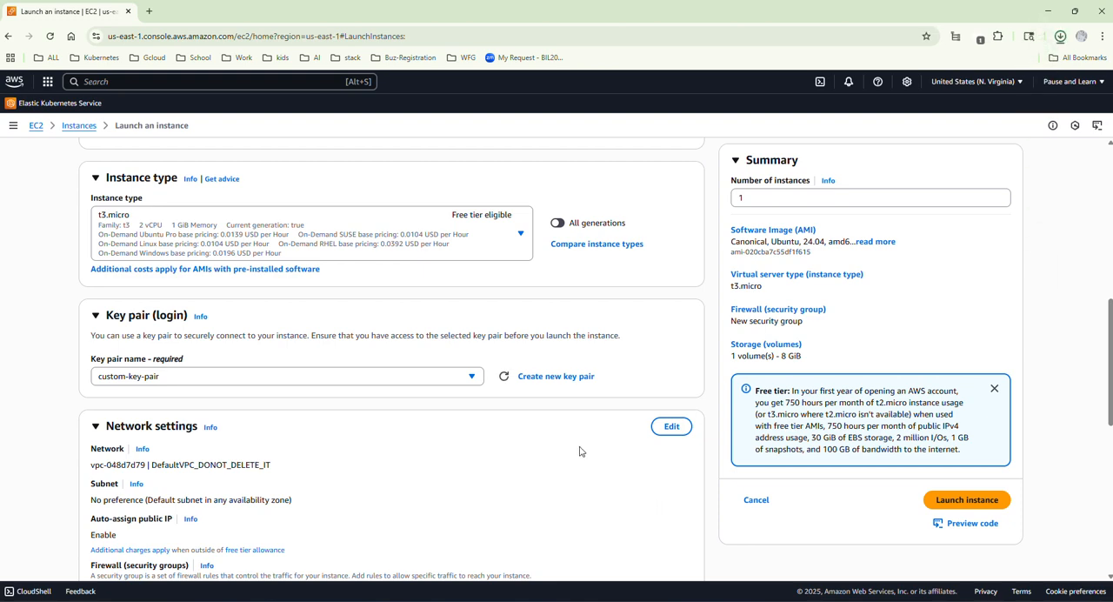
mouse_move(972, 71)
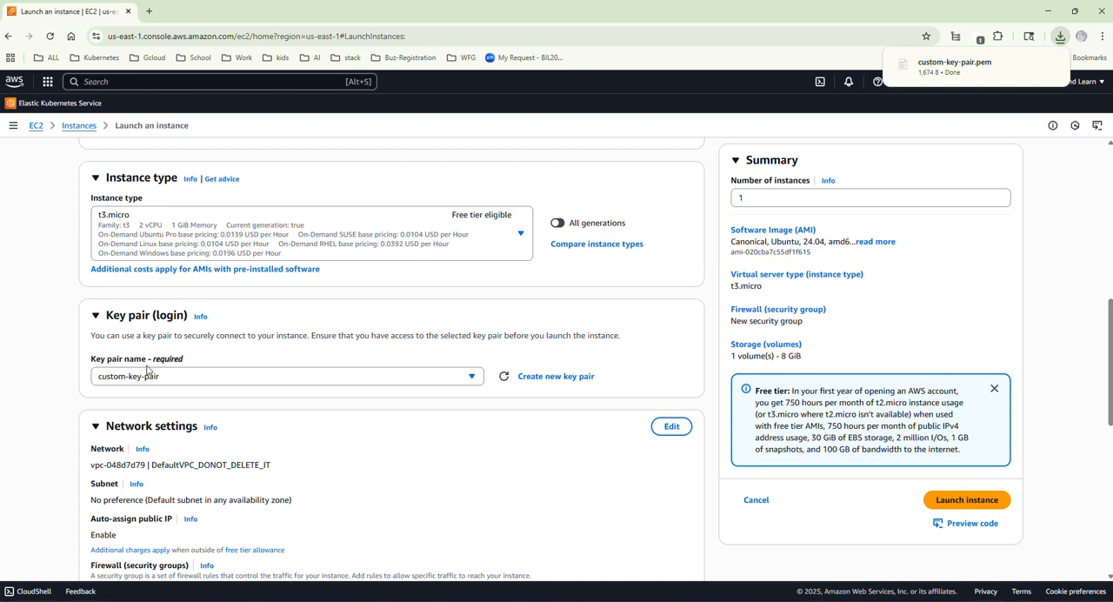
Edit the instance's network settings to use custom-vpc and the public-subnet-01 subnet.
scroll(207, 373, "down", 1)
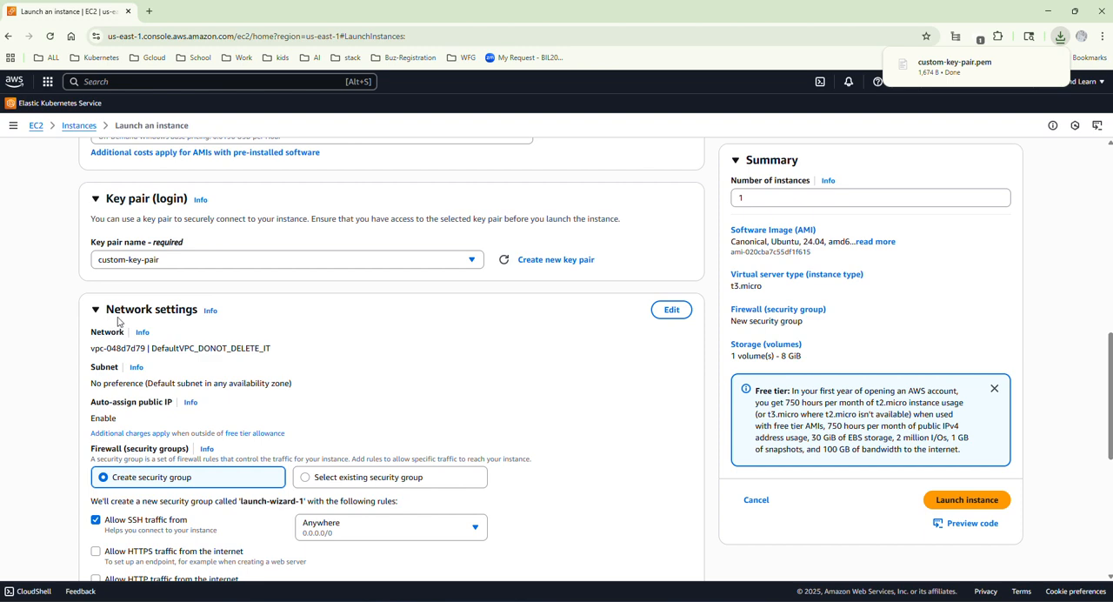
left_click(668, 310)
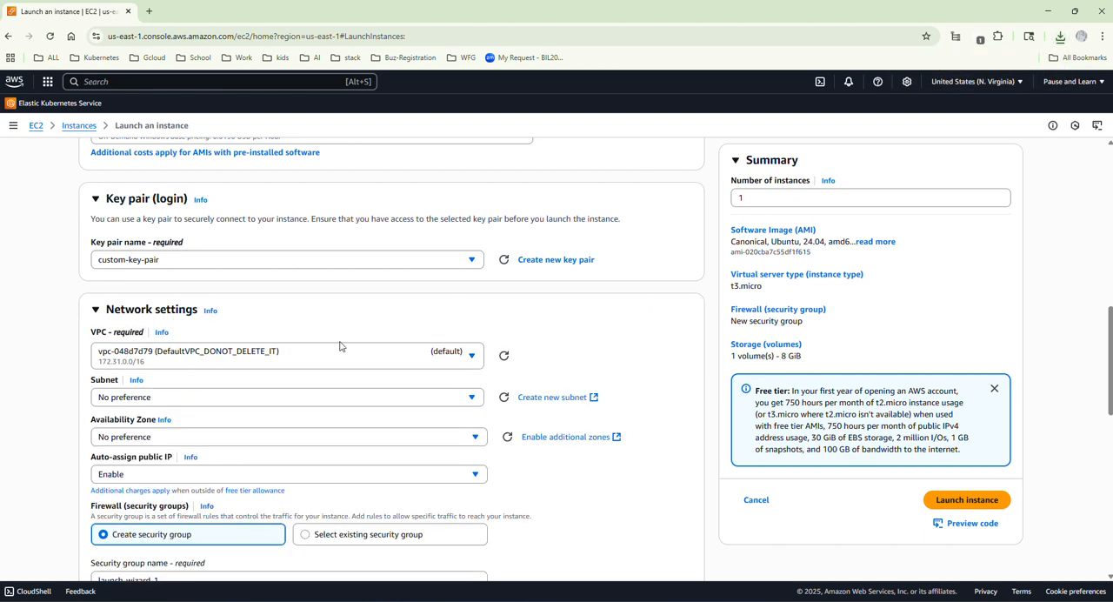
left_click(472, 361)
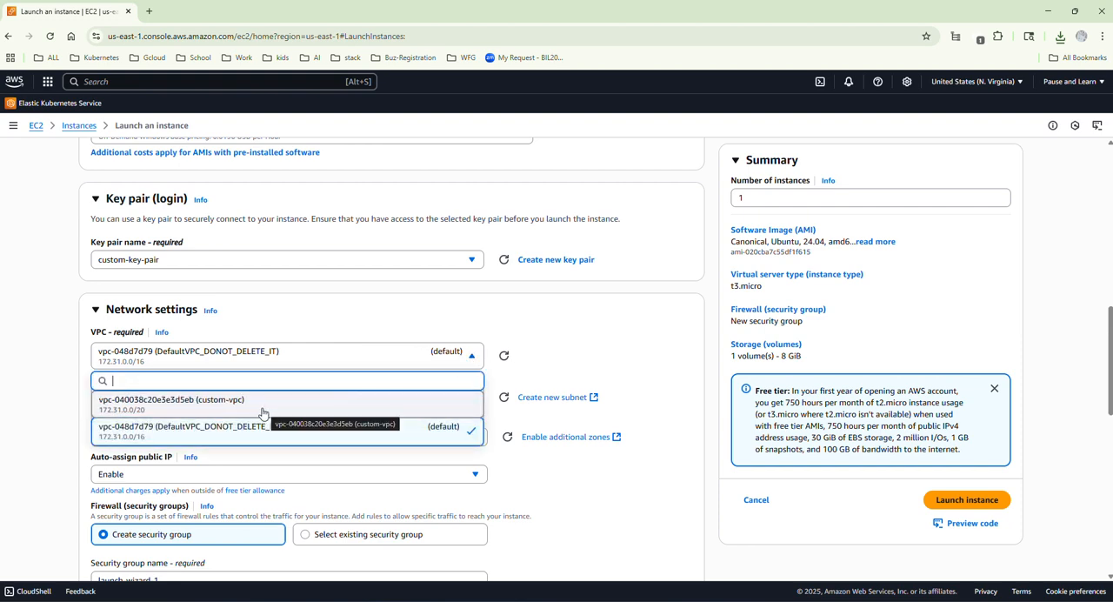
left_click(219, 407)
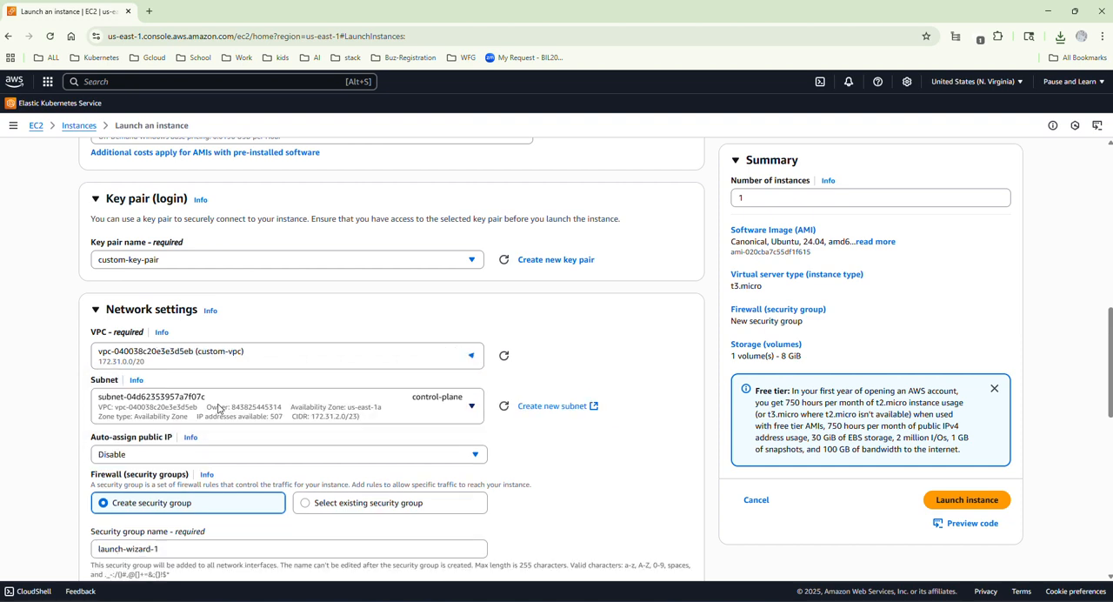
scroll(335, 392, "down", 3)
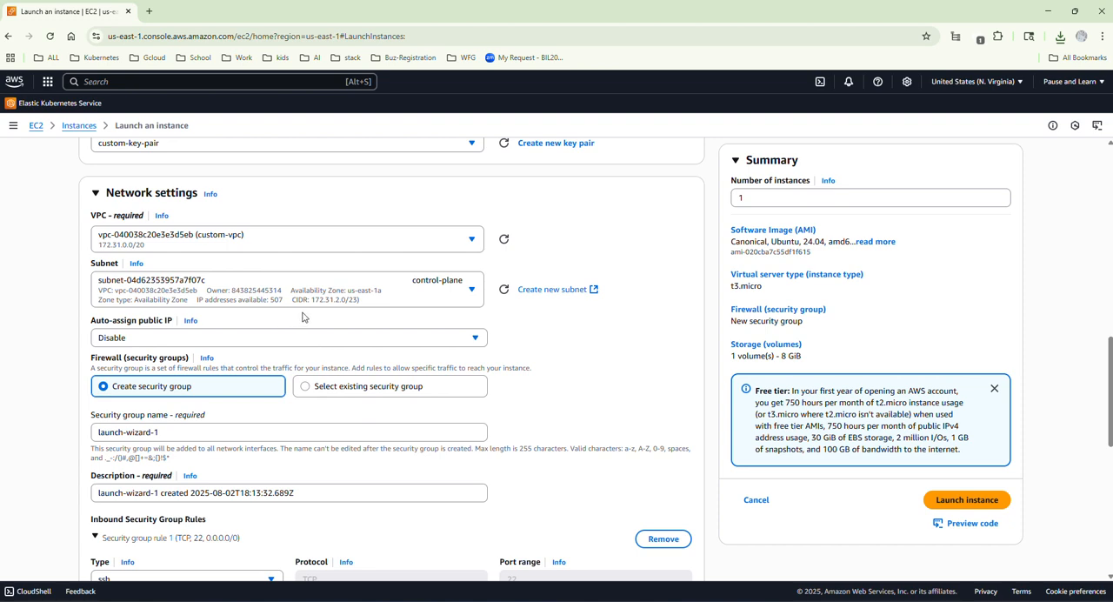
left_click(471, 290)
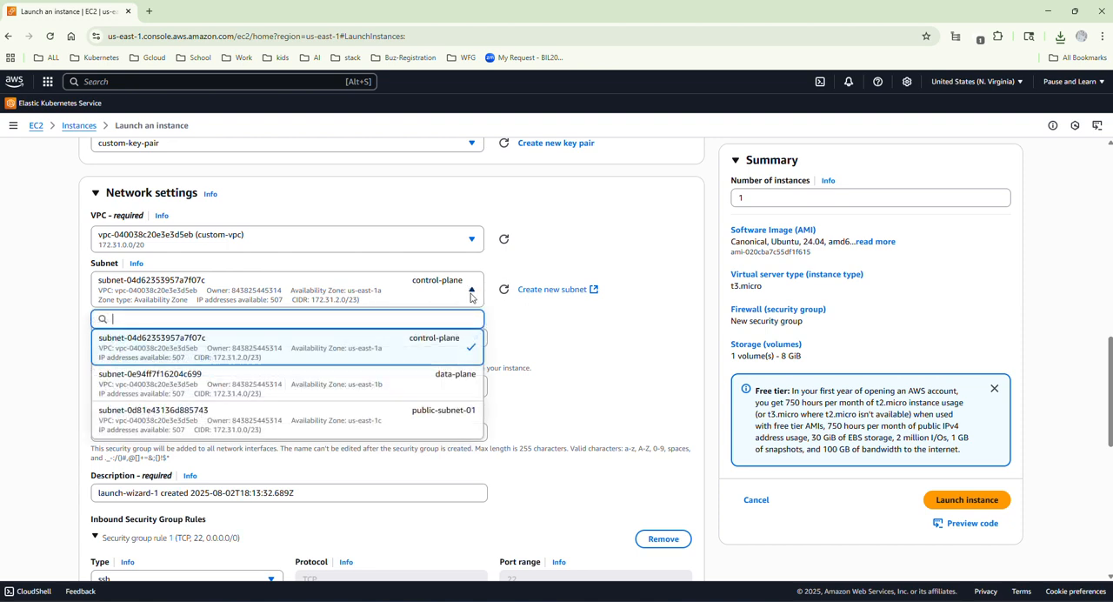
left_click(287, 419)
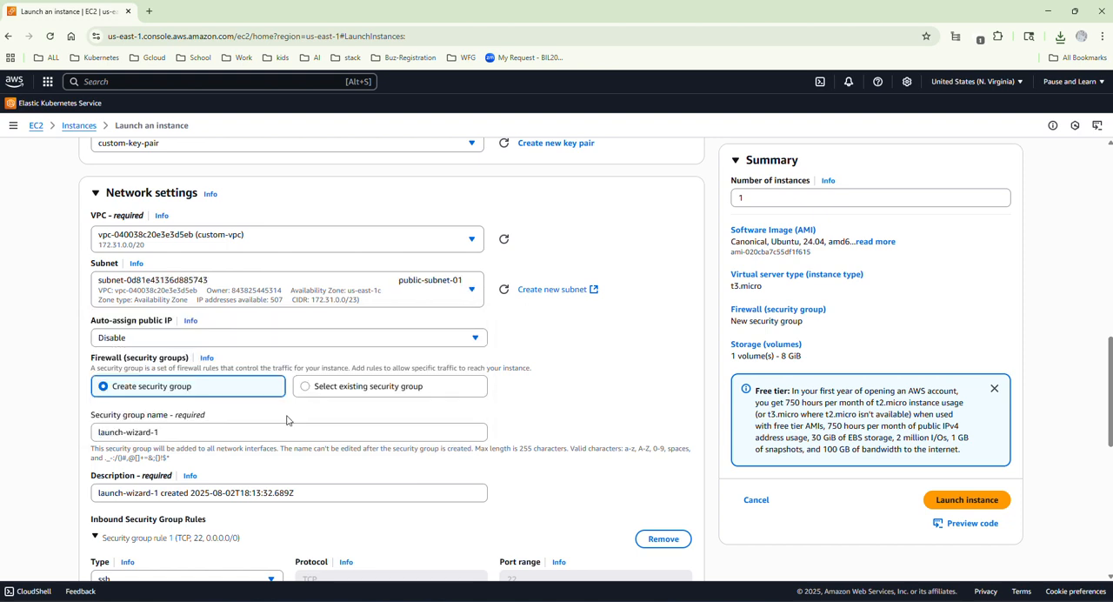
Enable auto-assignment of a public IP for the bastion host and check its place in the architecture diagram.
left_click(149, 340)
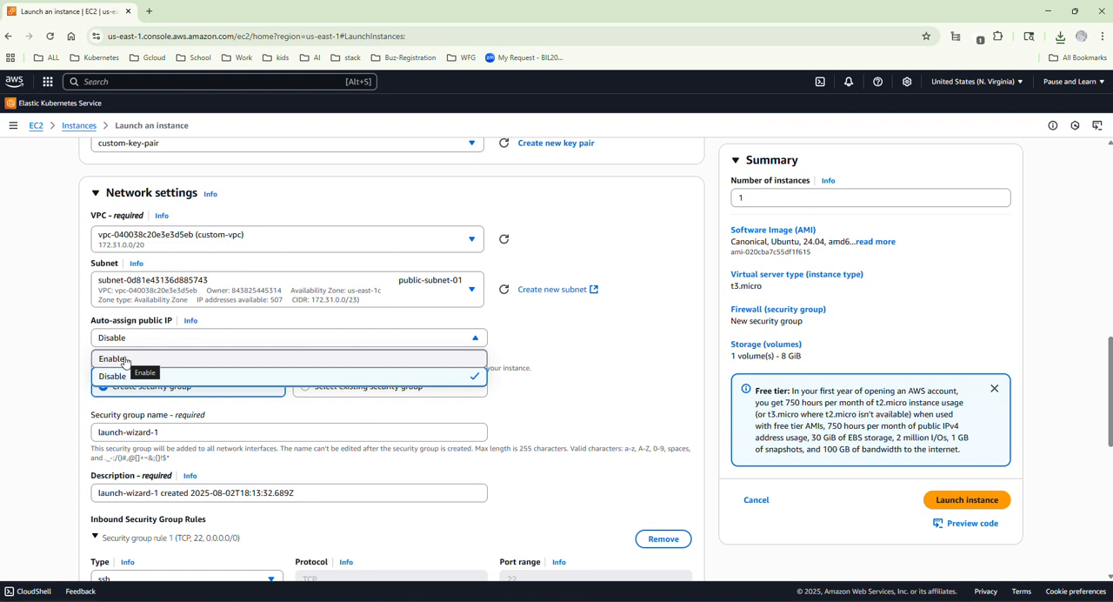
left_click(125, 360)
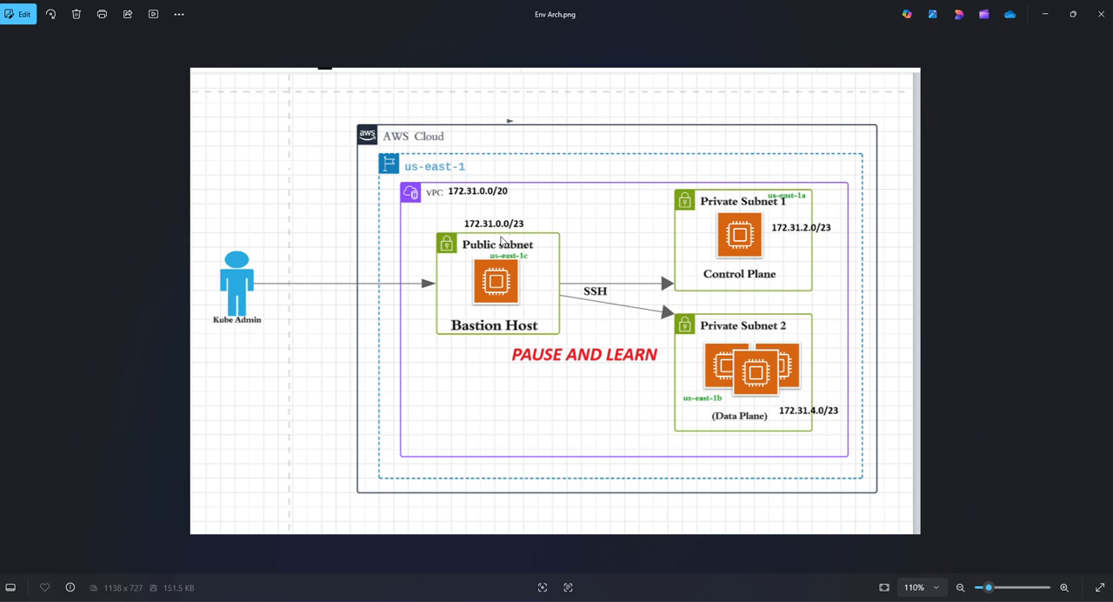
left_click(1047, 16)
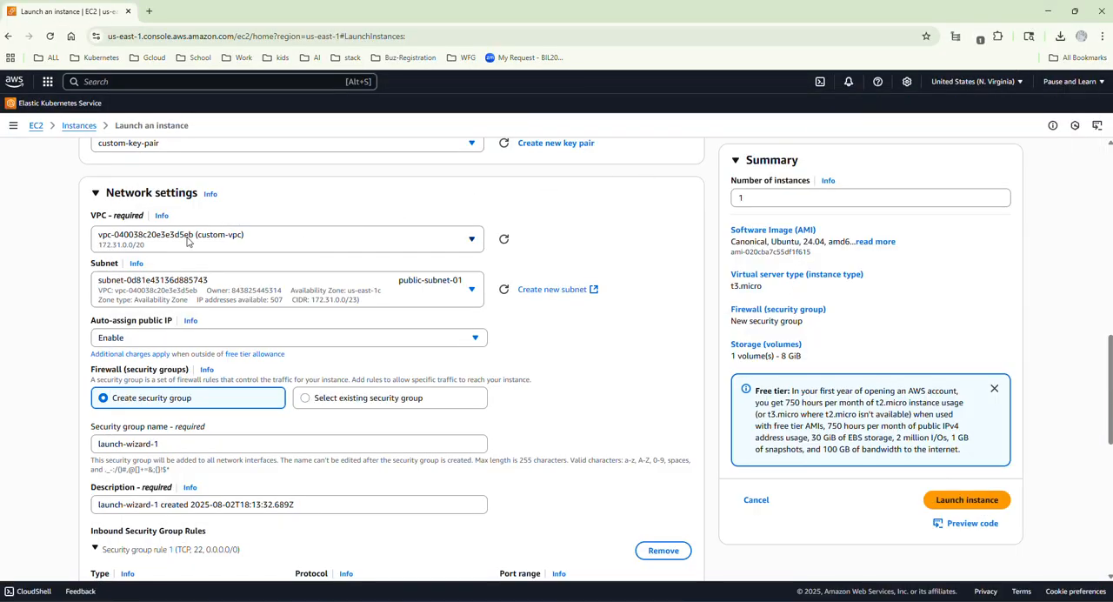
Name the bastion host's new security group bastion-host-sg, with the description "use this to remotely access bh".
scroll(226, 256, "down", 1)
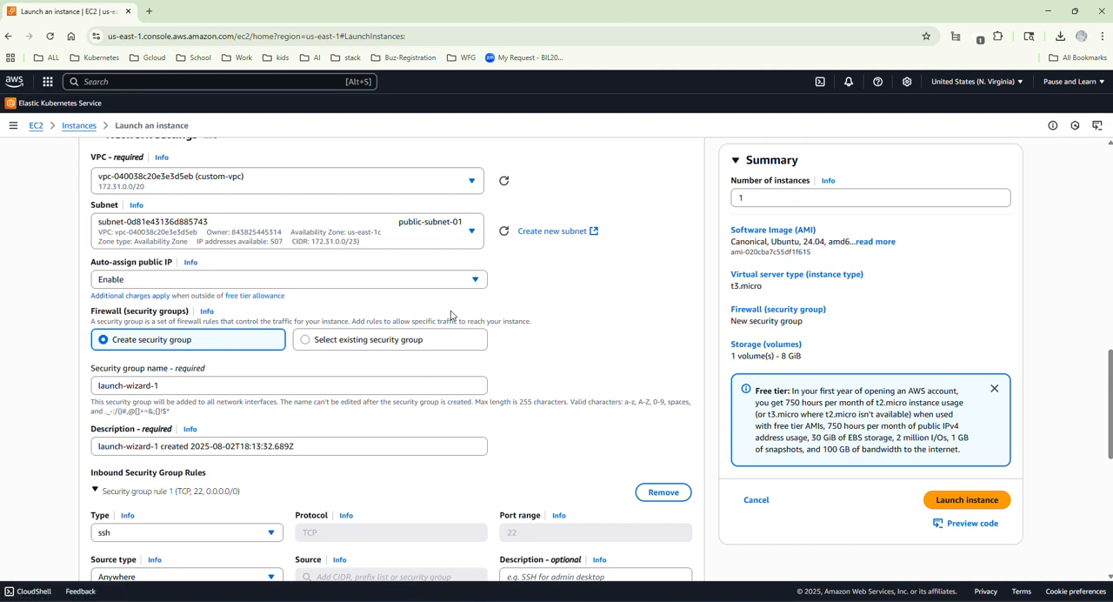
scroll(167, 346, "down", 1)
left_click_drag(175, 331, 84, 336)
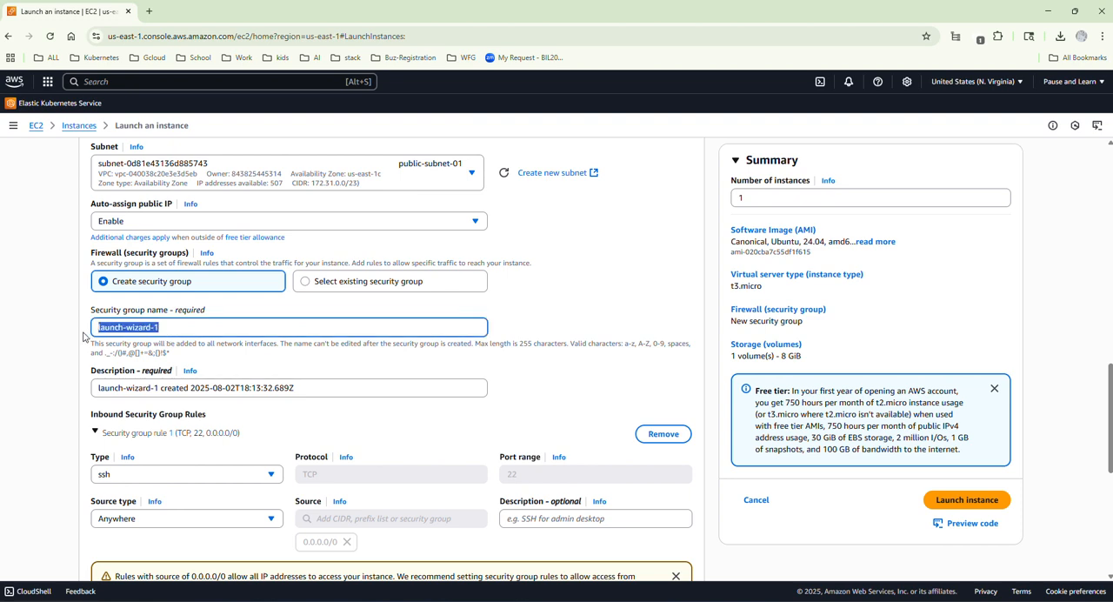
type("bastion-host-sg")
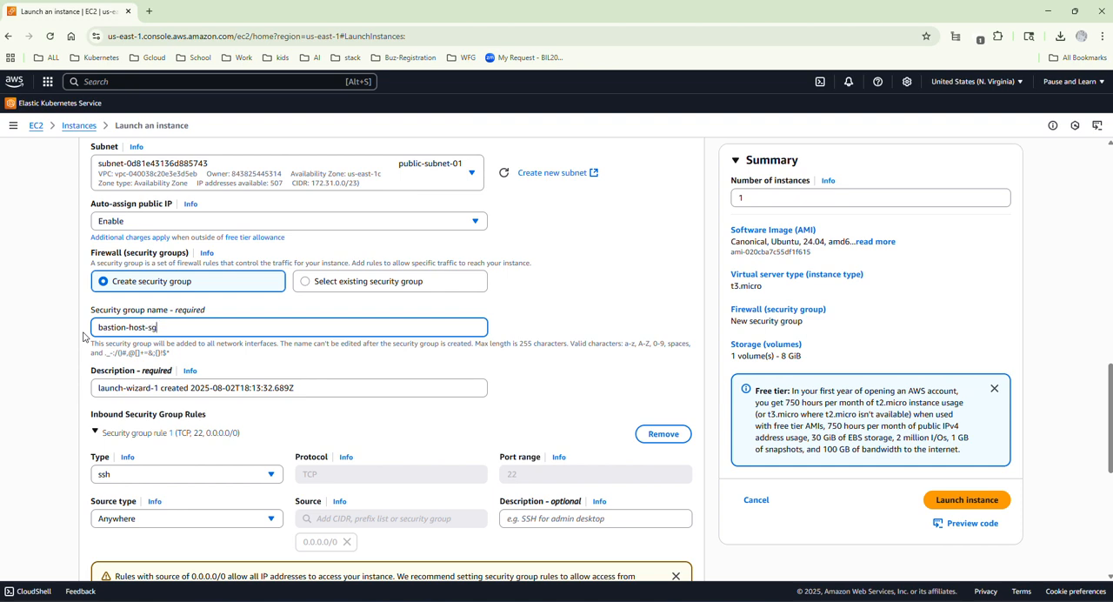
left_click_drag(334, 387, 78, 394)
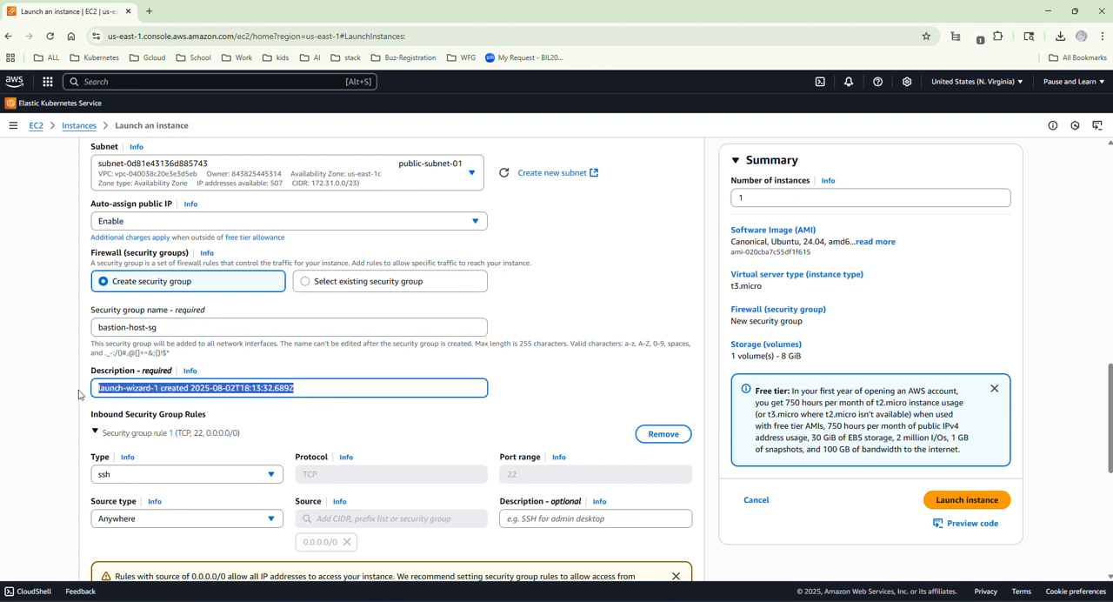
type("use this to remotely access bh")
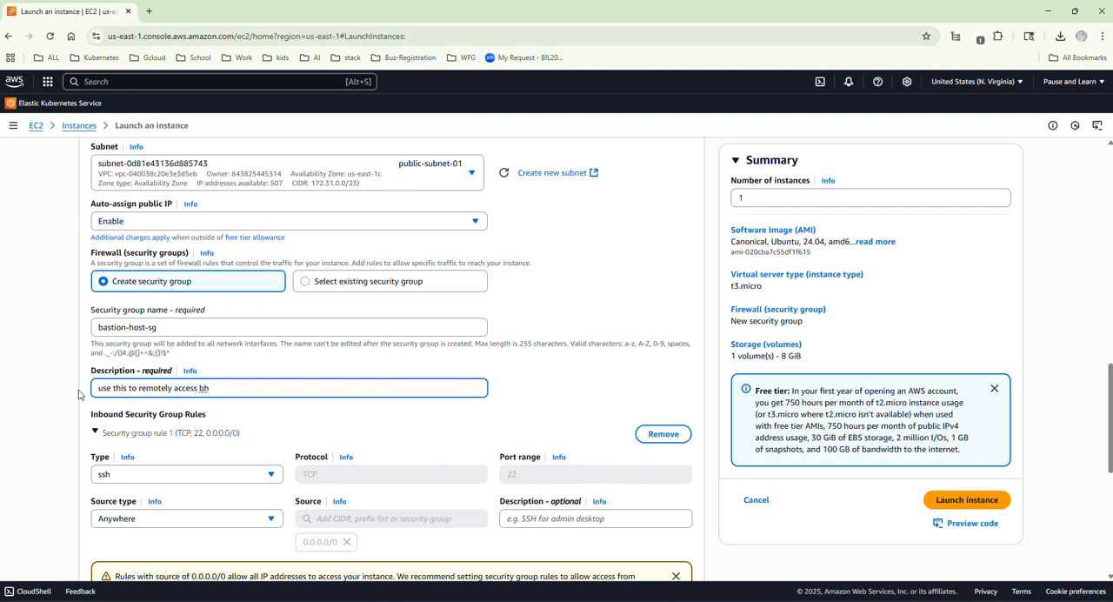
Restrict the source of the inbound SSH rule to My IP.
scroll(80, 396, "down", 2)
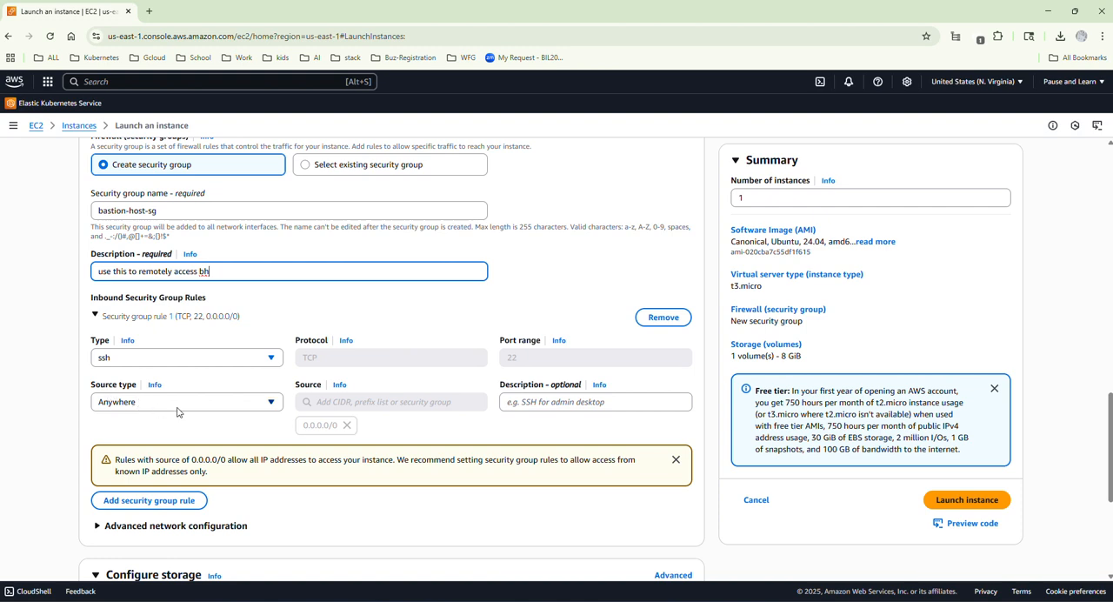
left_click(223, 405)
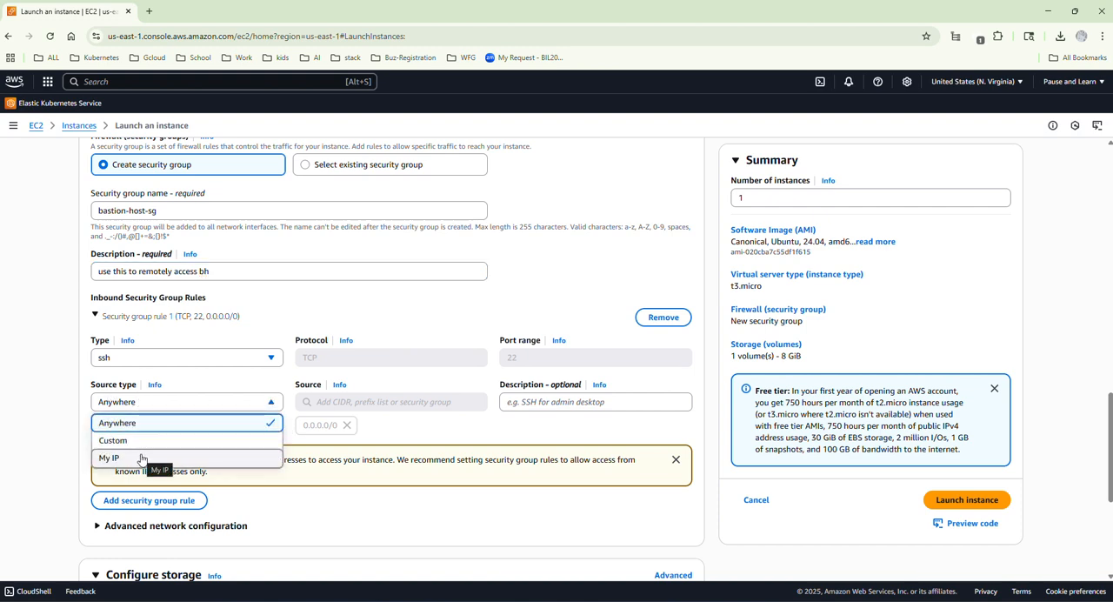
left_click(134, 460)
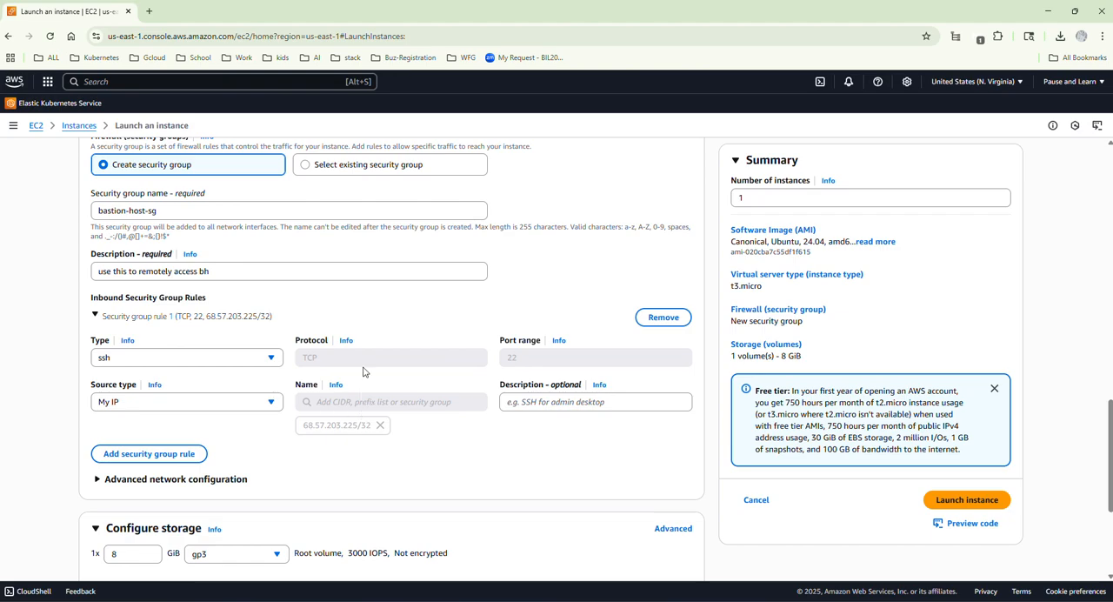
Review the bastion host's settings, launch the instance and bring up the refreshed list of instances.
scroll(219, 333, "up", 3)
scroll(219, 334, "up", 7)
scroll(288, 375, "down", 2)
scroll(288, 375, "down", 5)
scroll(367, 392, "up", 5)
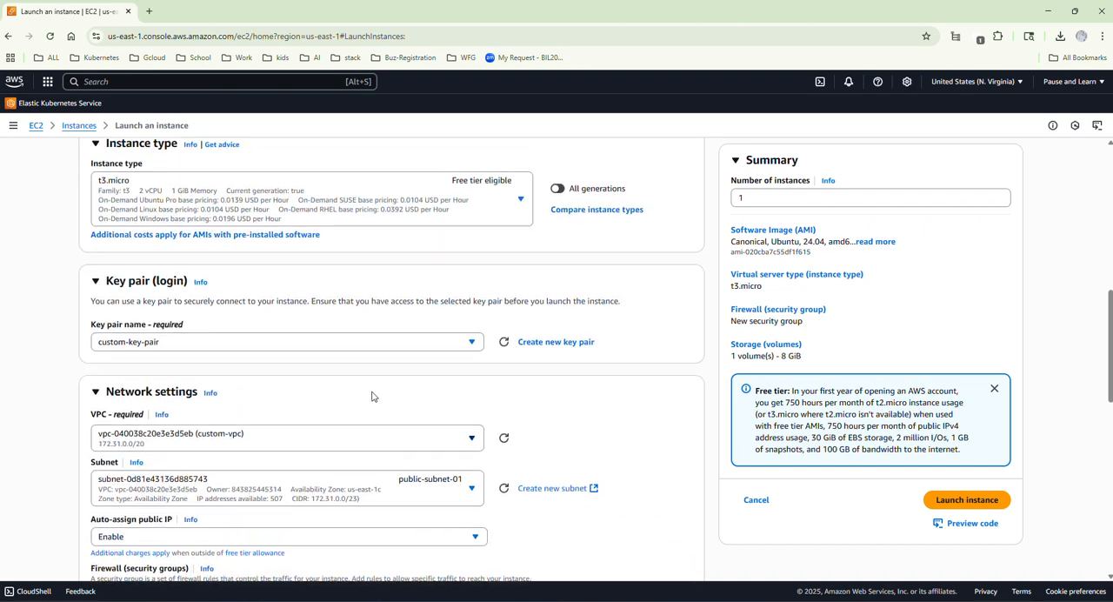
scroll(372, 396, "down", 4)
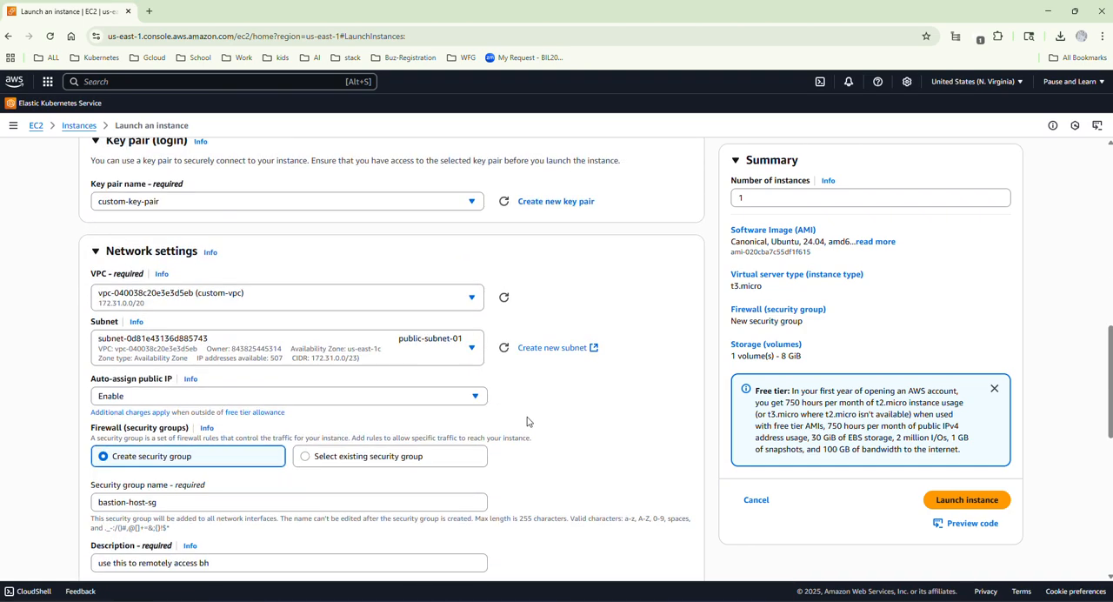
scroll(540, 417, "down", 6)
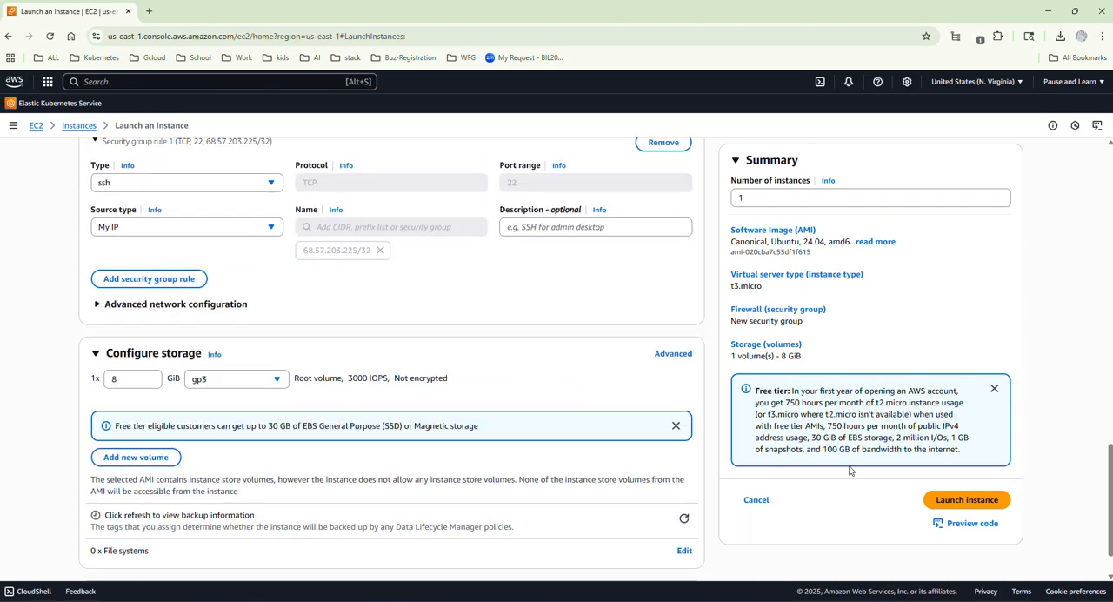
left_click(943, 504)
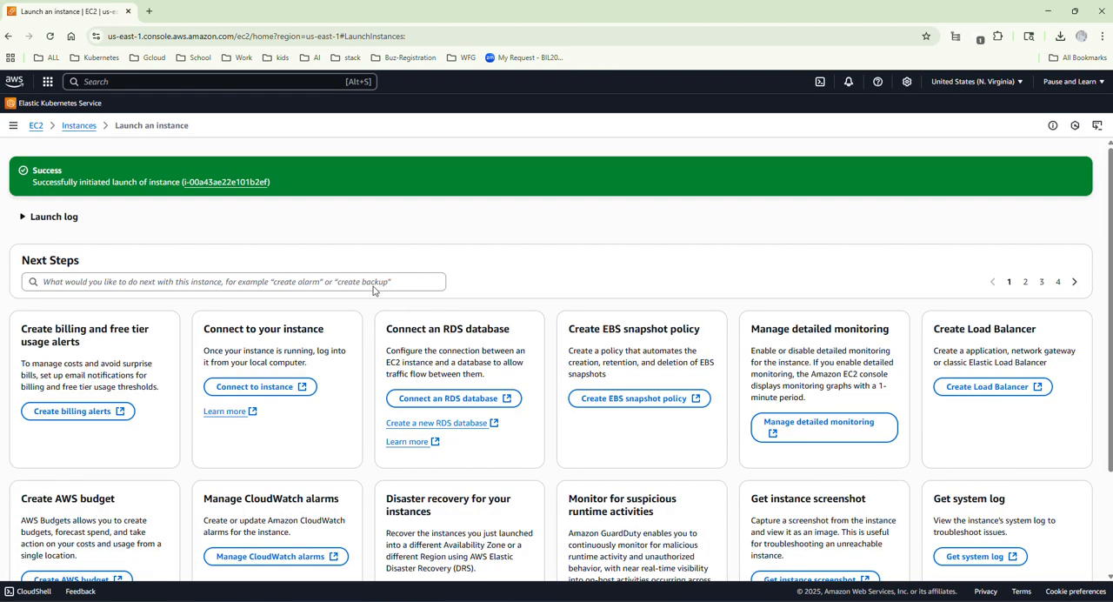
left_click(78, 127)
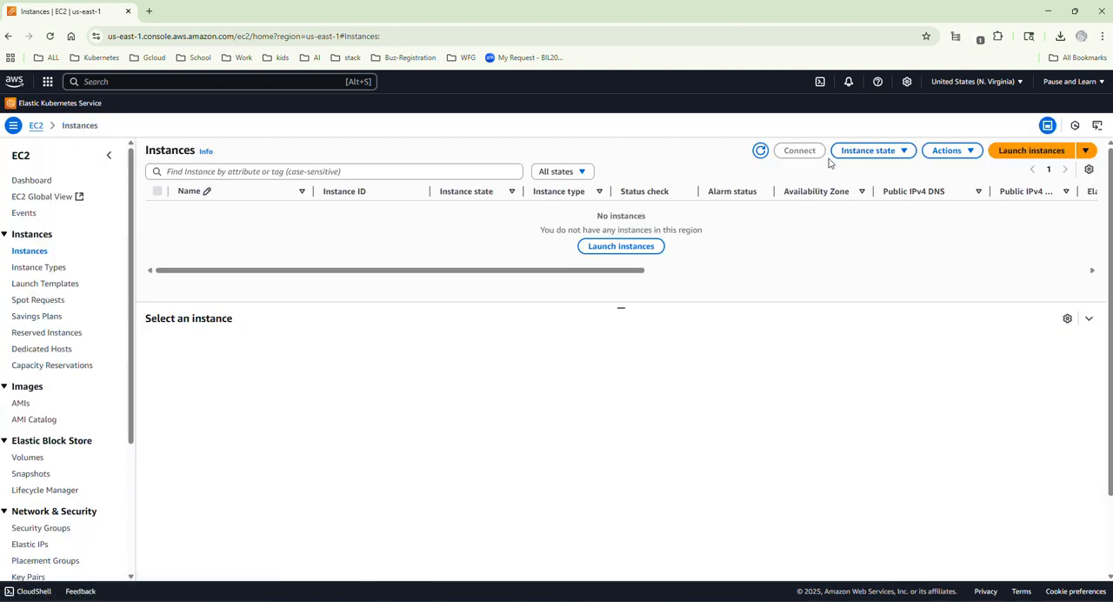
left_click(756, 156)
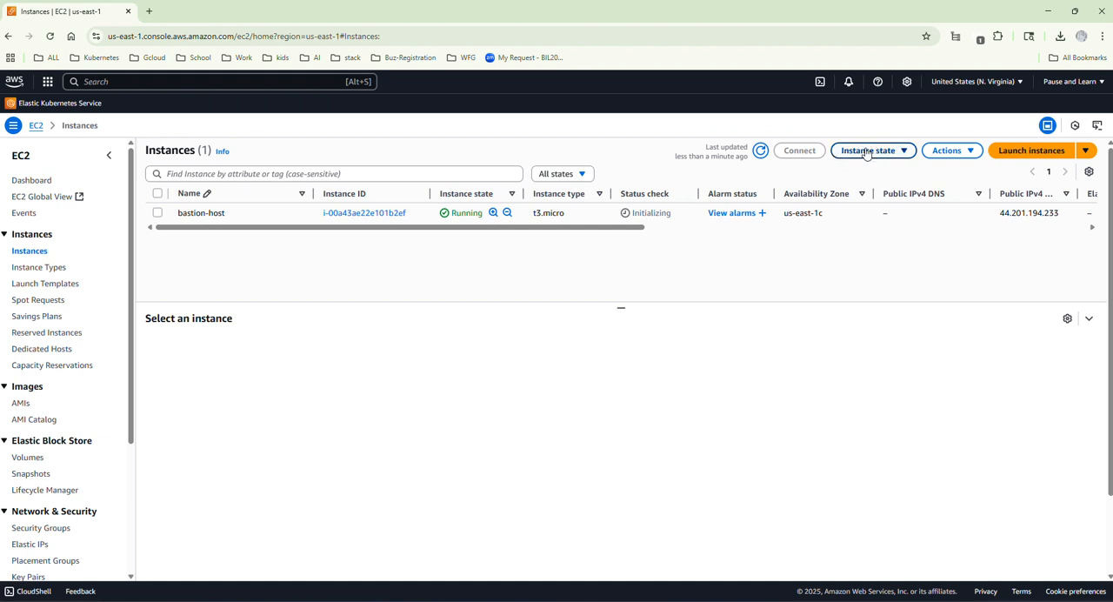
Start launching another instance, consult the architecture diagram for its role, and name it private-server-01.
left_click(1022, 159)
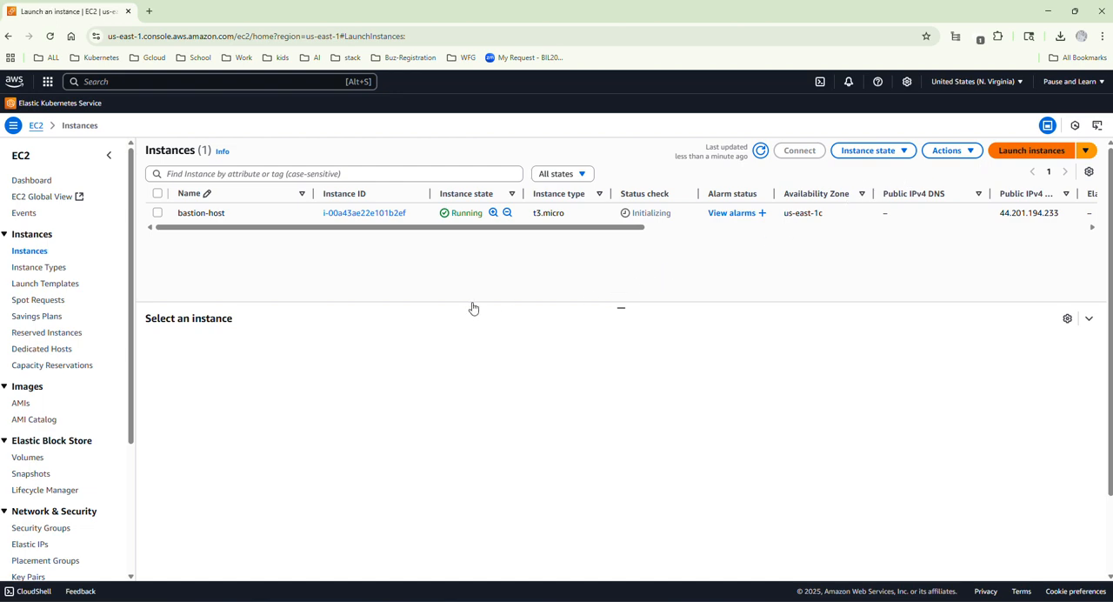
left_click(754, 540)
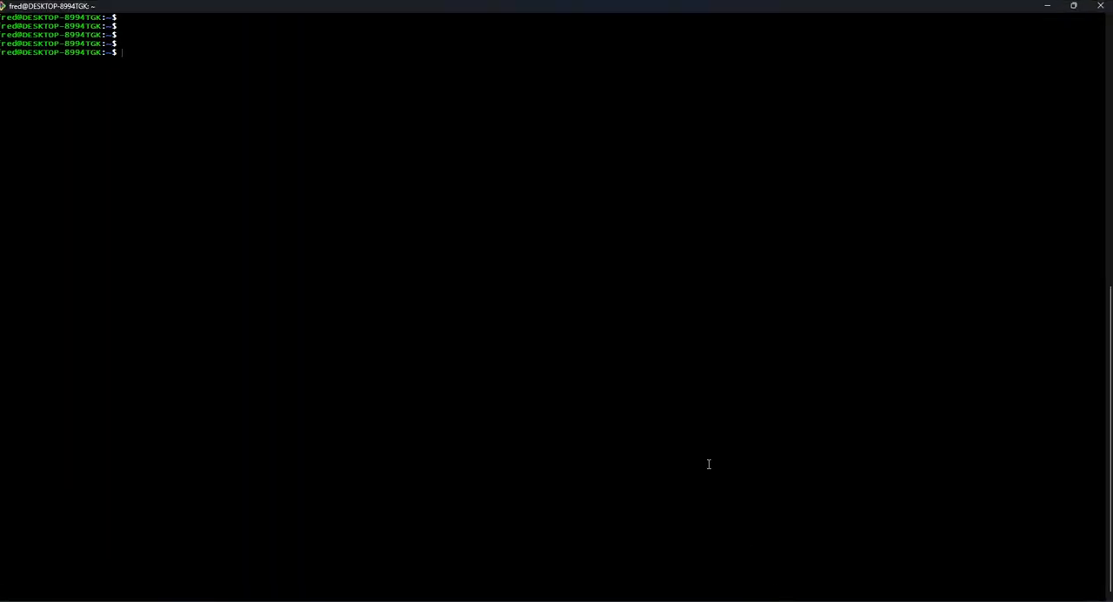
left_click(1048, 6)
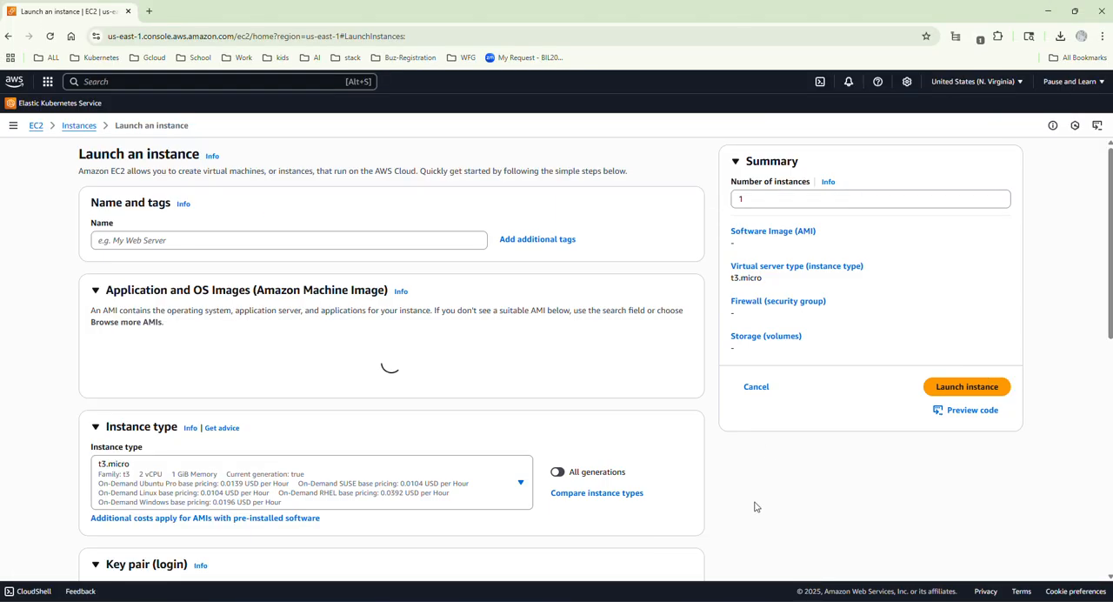
left_click(787, 541)
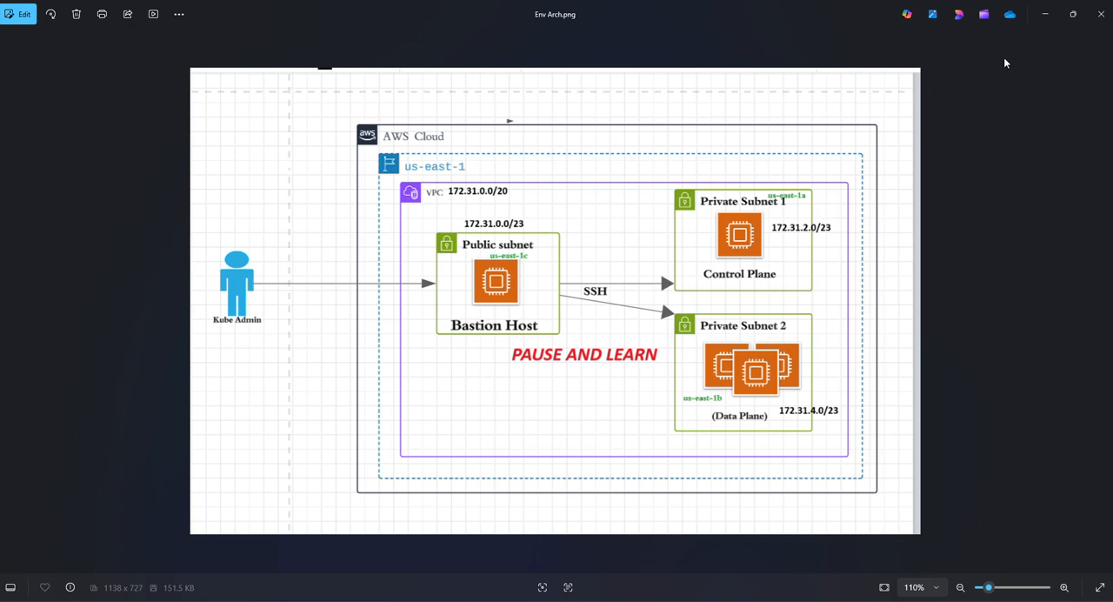
left_click(1044, 15)
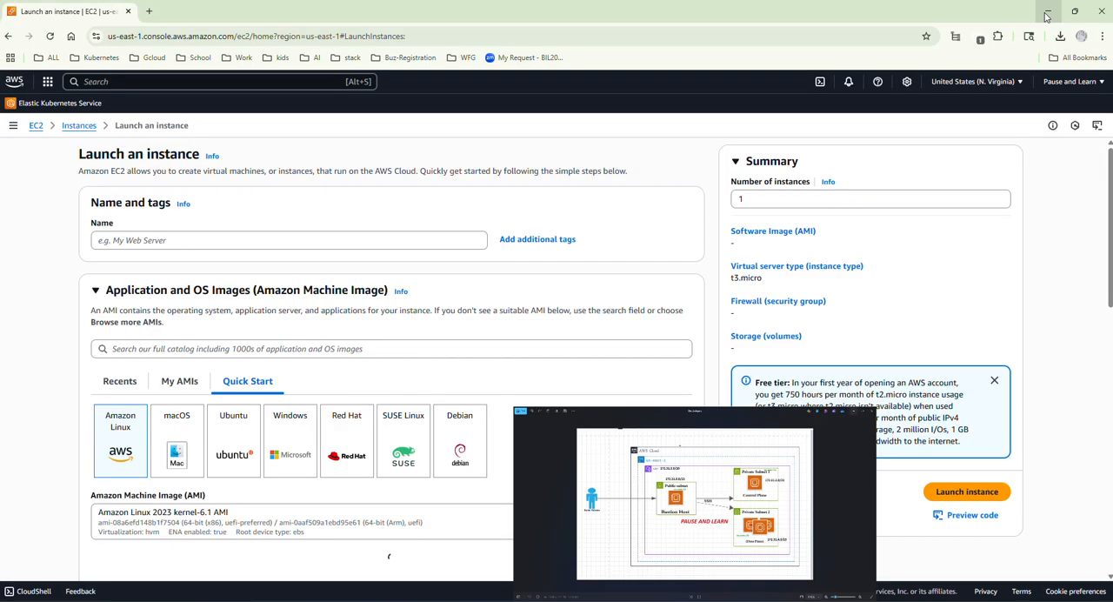
left_click(213, 237)
type("private-server-01")
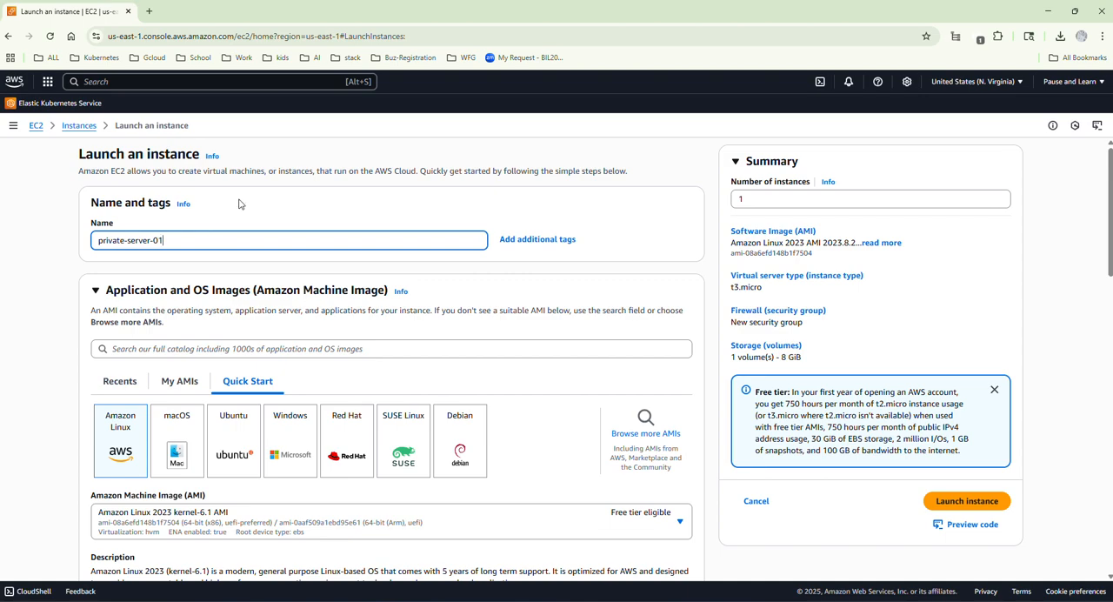
Choose Ubuntu Server 24.04 LTS (HVM), SSD Volume Type as the machine image and custom-key-pair as the login key pair.
scroll(244, 202, "down", 2)
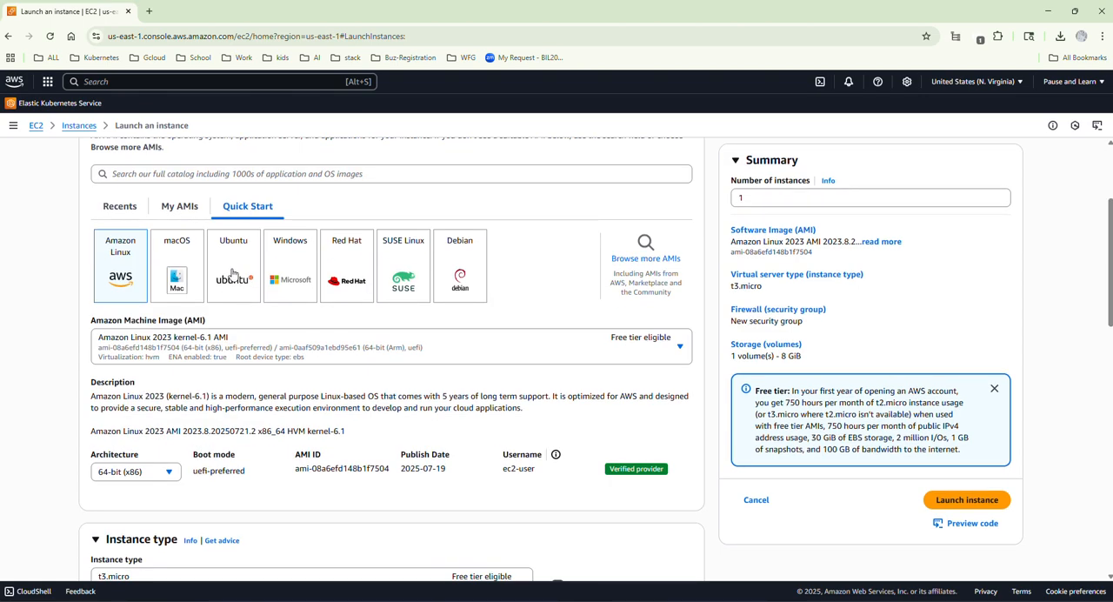
left_click(232, 273)
scroll(272, 285, "down", 1)
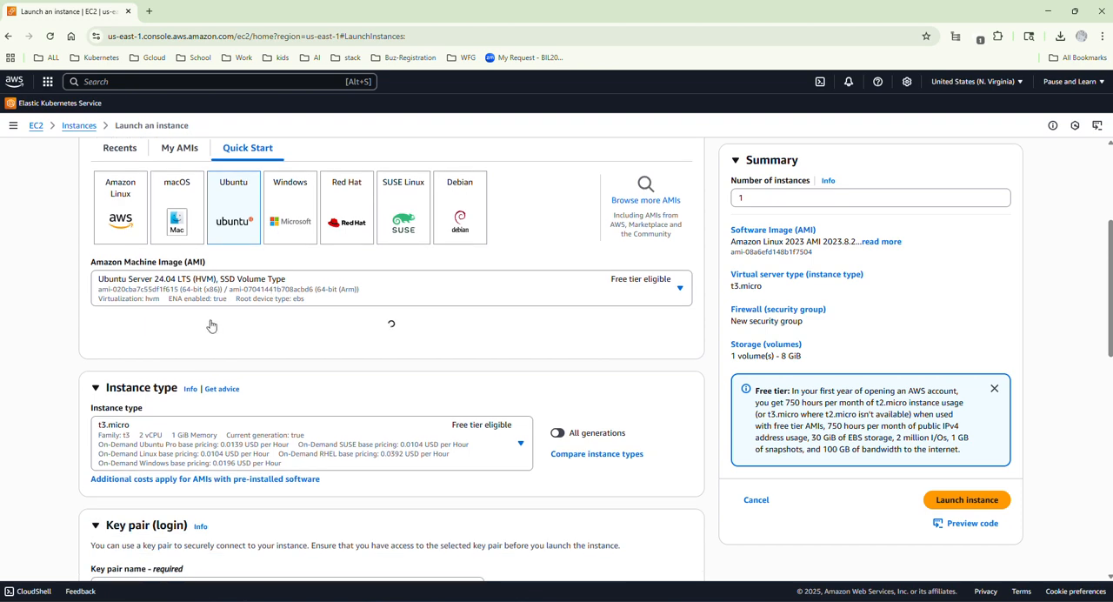
scroll(210, 325, "down", 1)
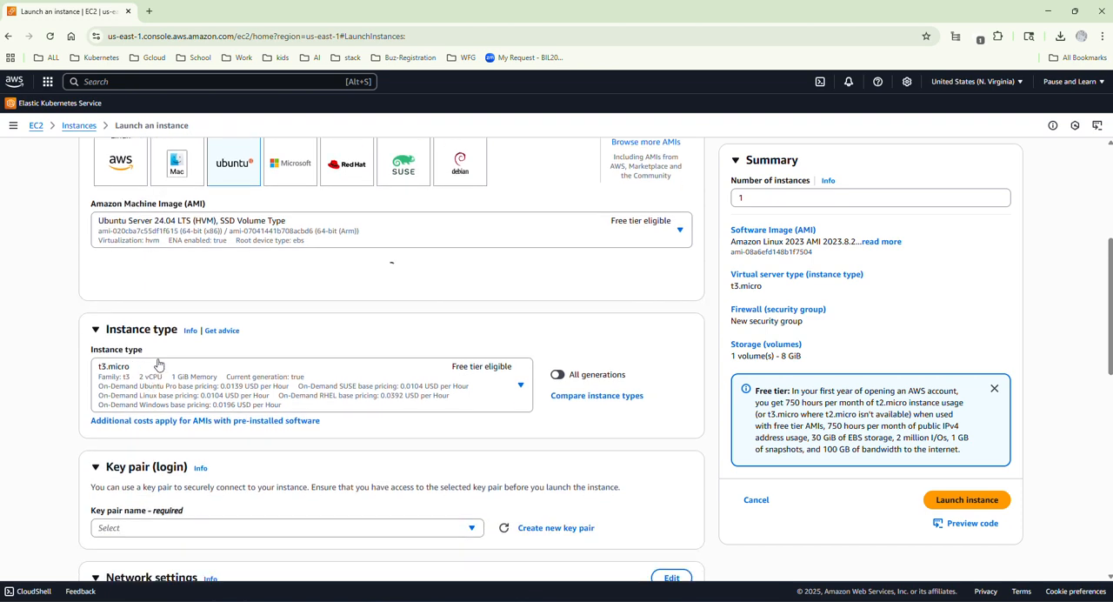
scroll(183, 349, "down", 1)
scroll(378, 347, "down", 1)
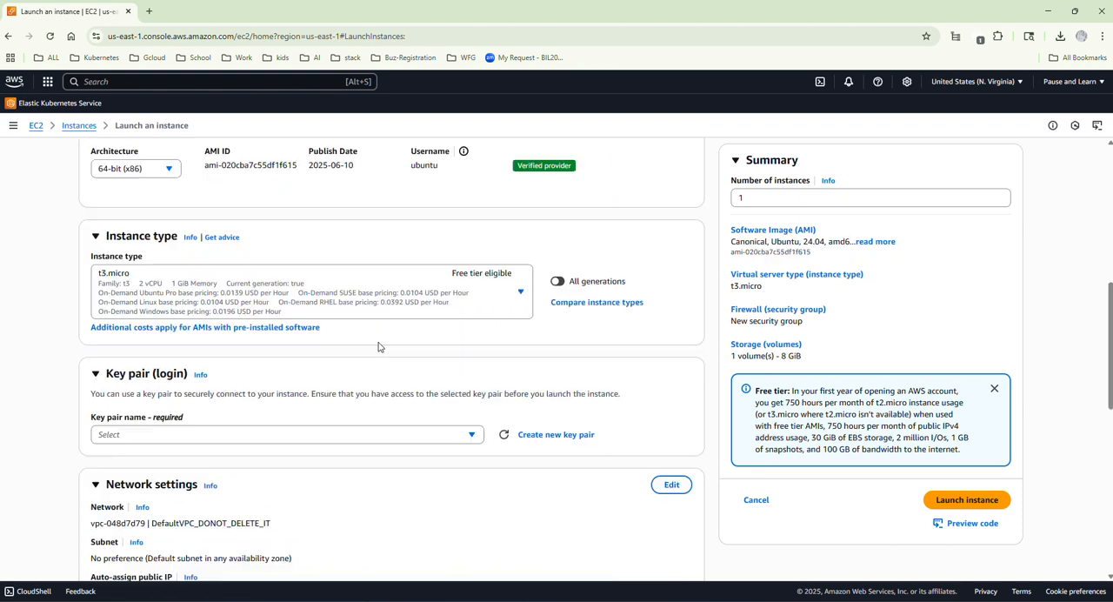
scroll(437, 409, "down", 2)
left_click(391, 318)
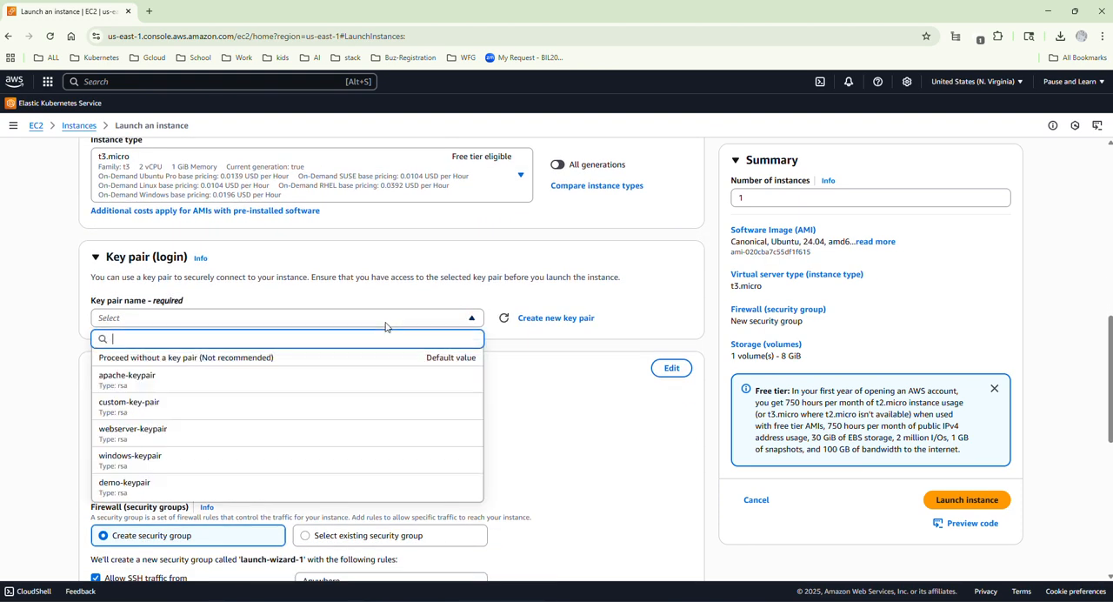
left_click(181, 406)
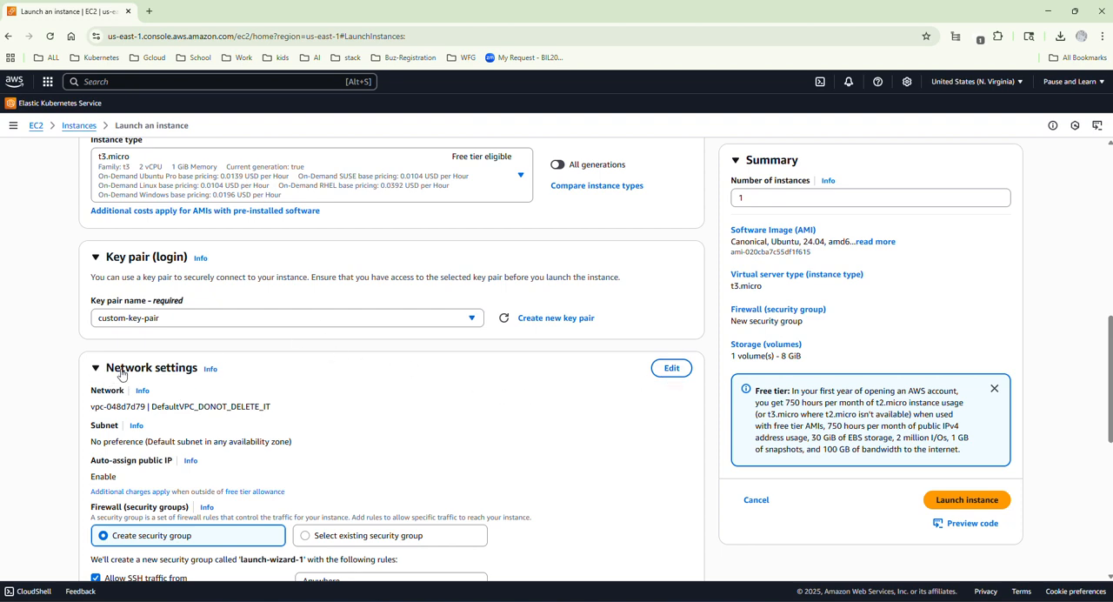
Place private-server-01 in custom-vpc with the control-plane subnet, and check the placement against the architecture diagram.
left_click(666, 373)
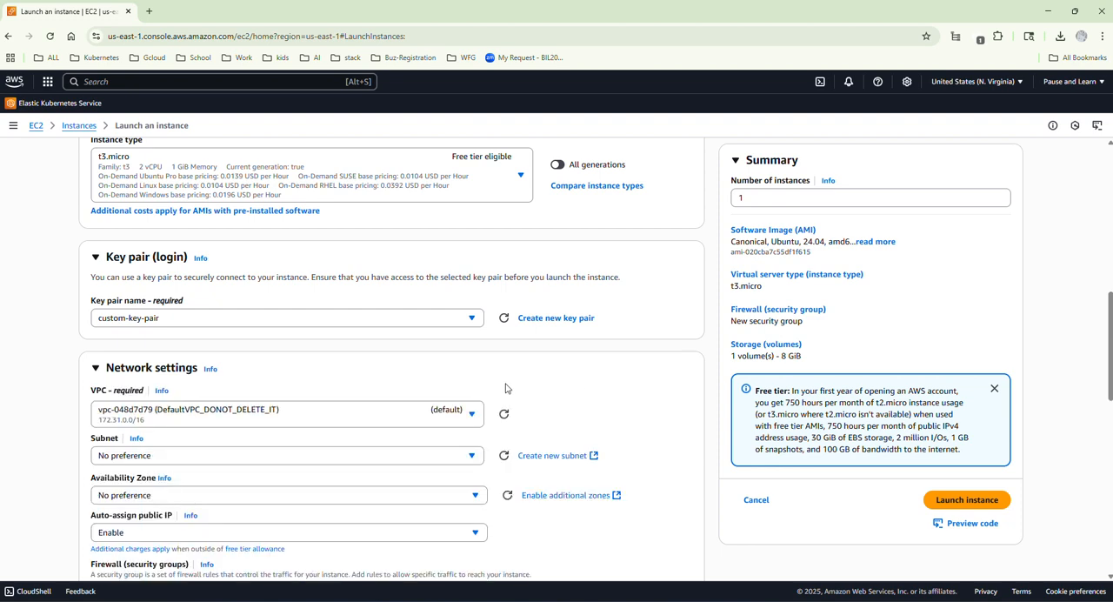
left_click(467, 417)
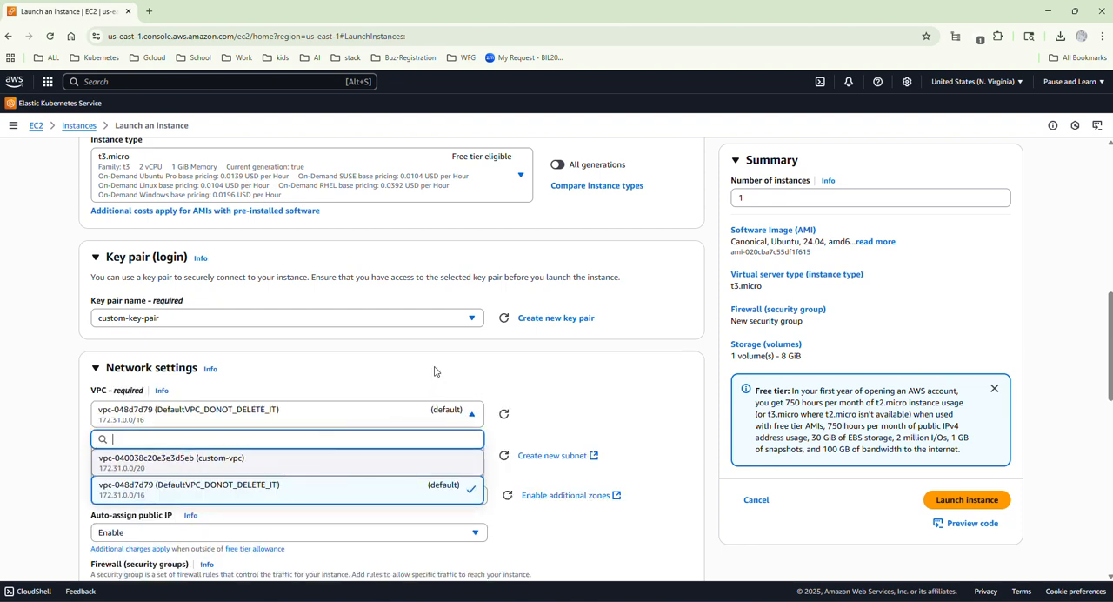
key("Return")
scroll(409, 374, "down", 1)
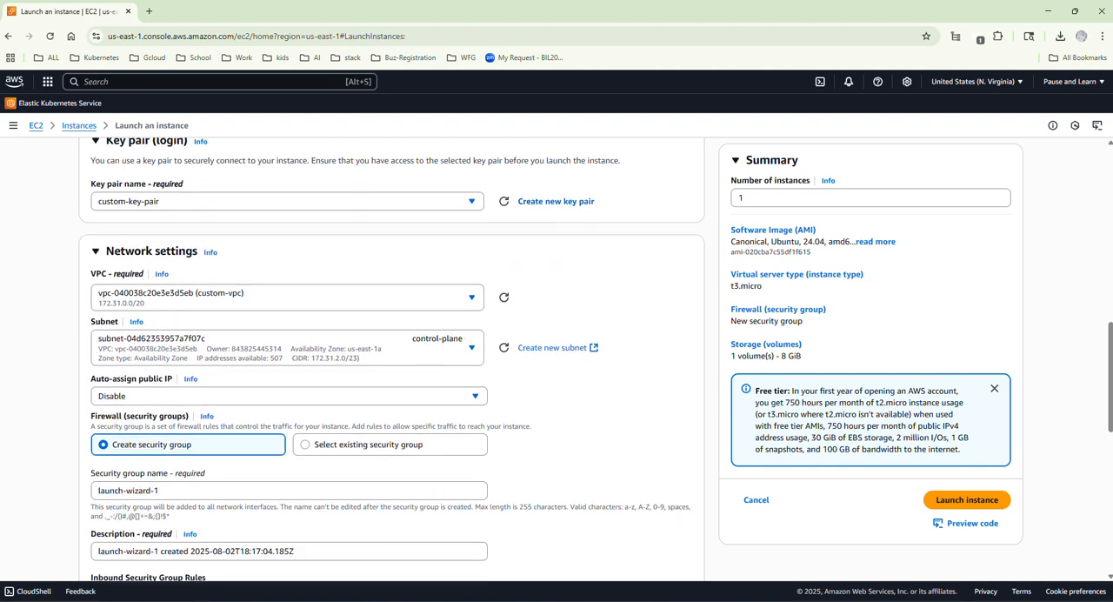
key("alt+Tab")
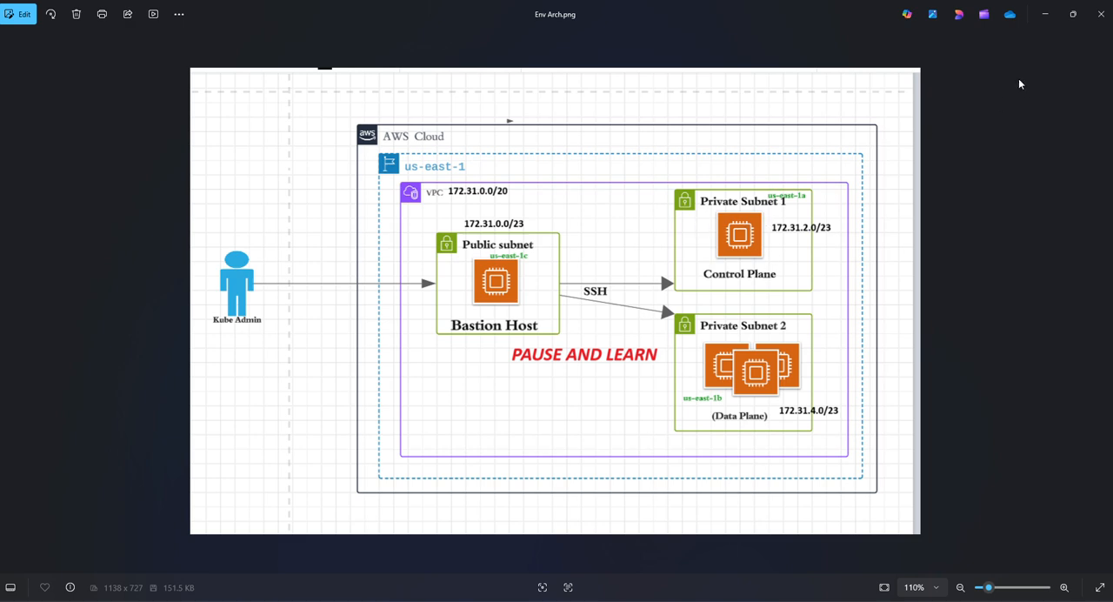
left_click(1046, 16)
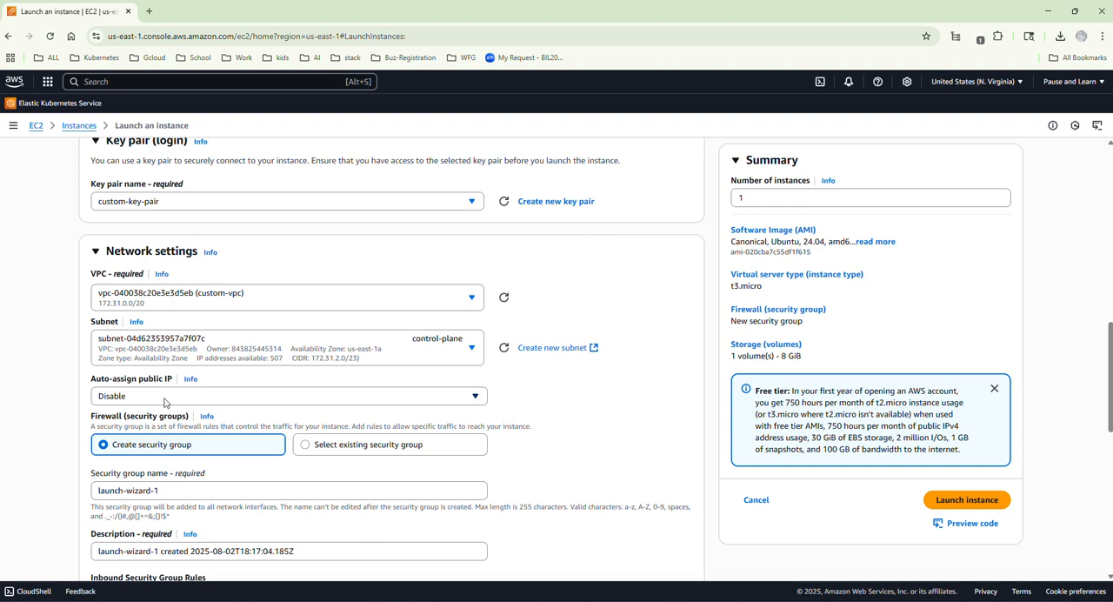
Name the new security group private-sg and describe it as "use this to access private servers".
left_click_drag(169, 493, 87, 492)
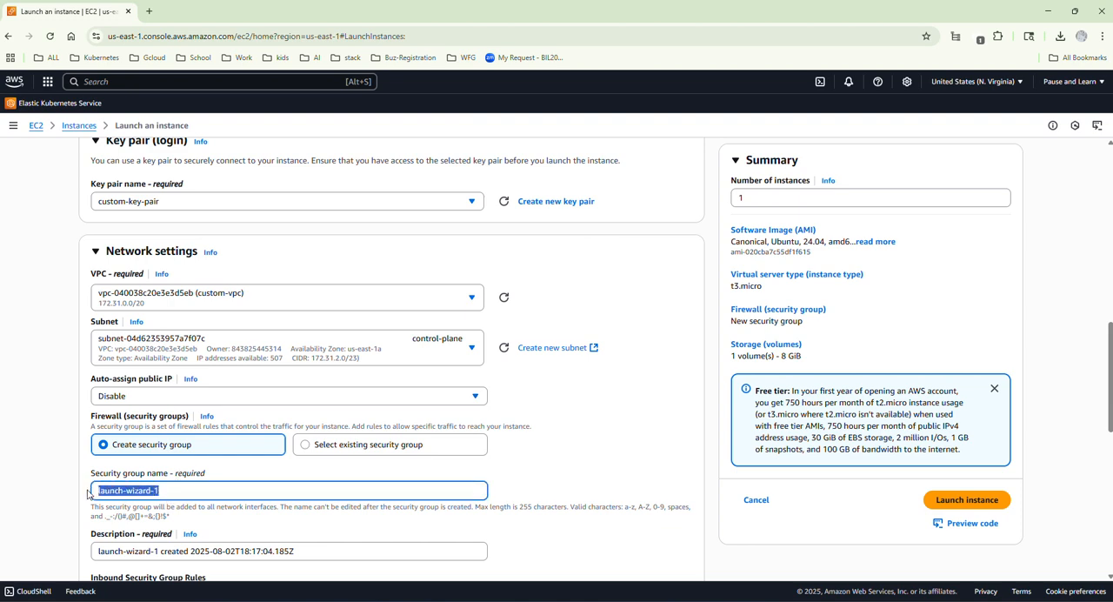
type("private-sg")
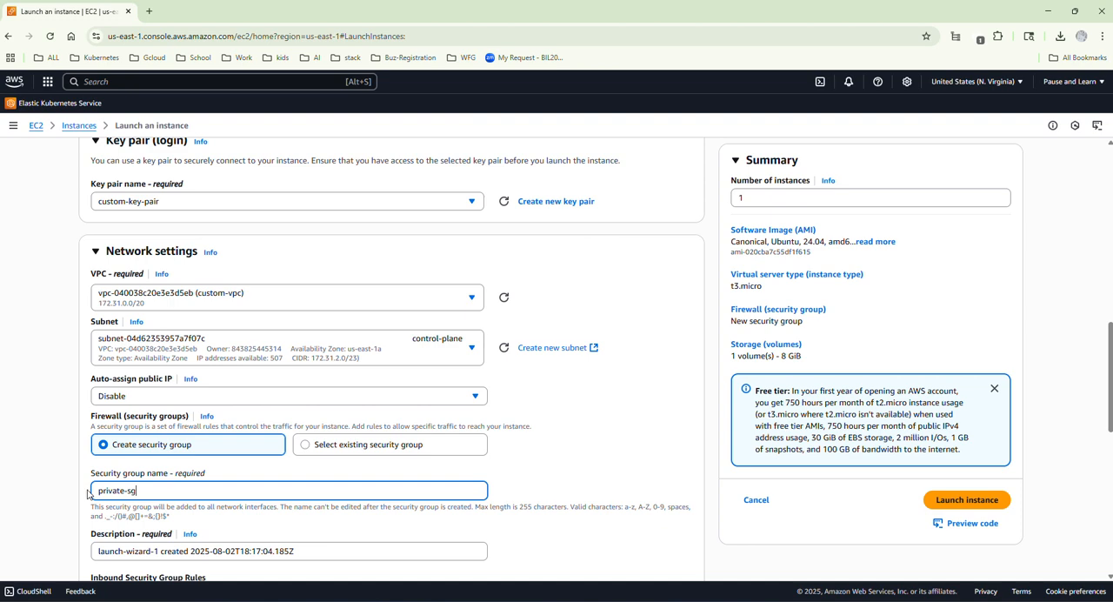
scroll(312, 464, "down", 2)
left_click_drag(315, 437, 94, 449)
type("use this to acc")
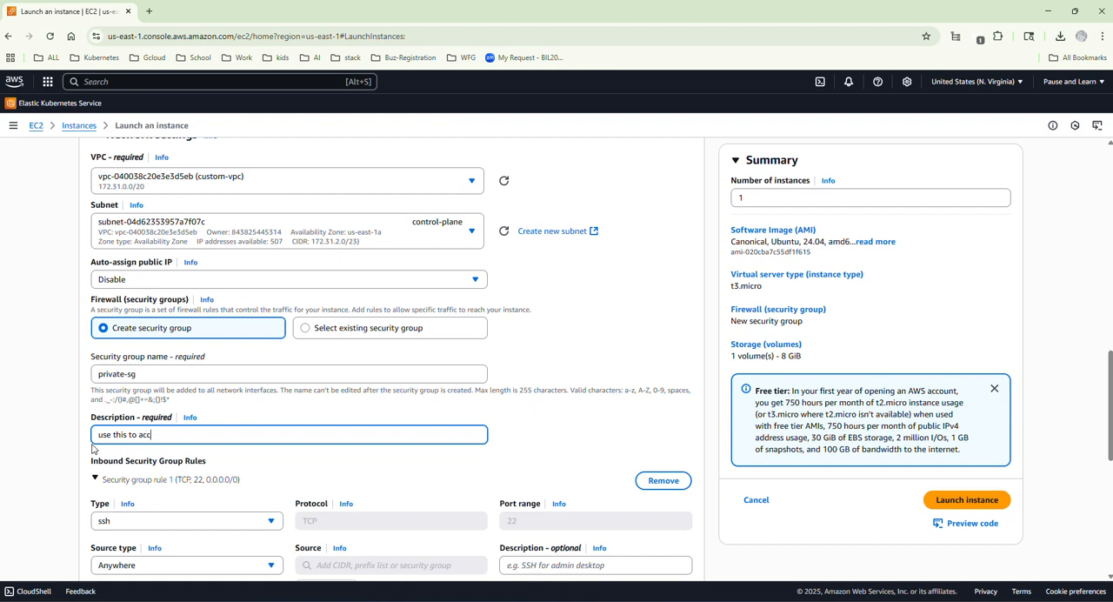
type("es prive")
type("vate")
Set the SSH inbound rule's source type to Custom, then review the remaining settings and try to launch the instance.
scroll(93, 448, "down", 2)
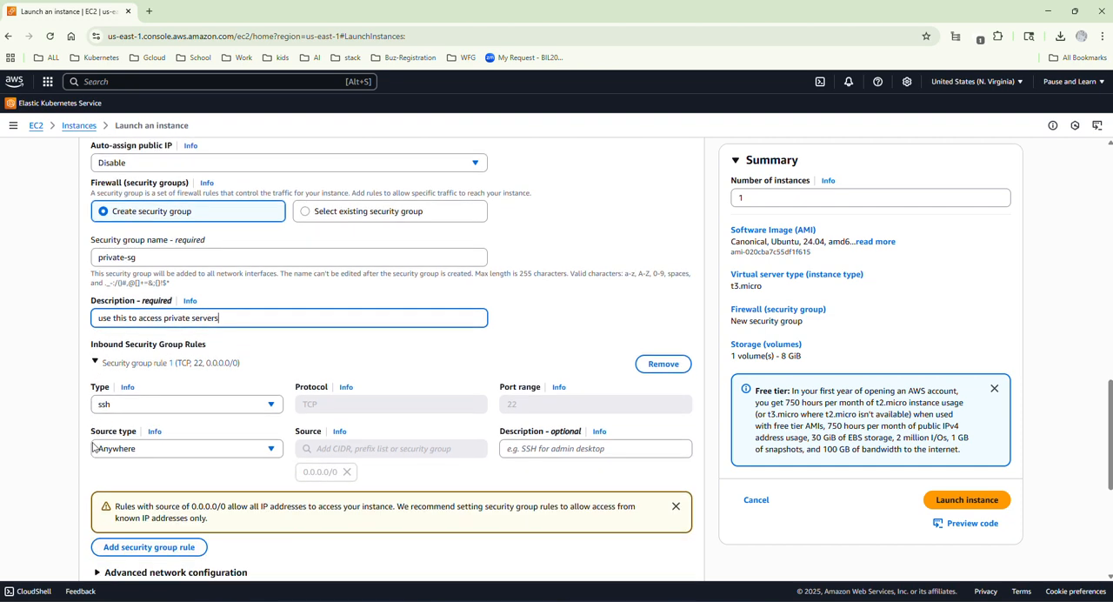
left_click(233, 448)
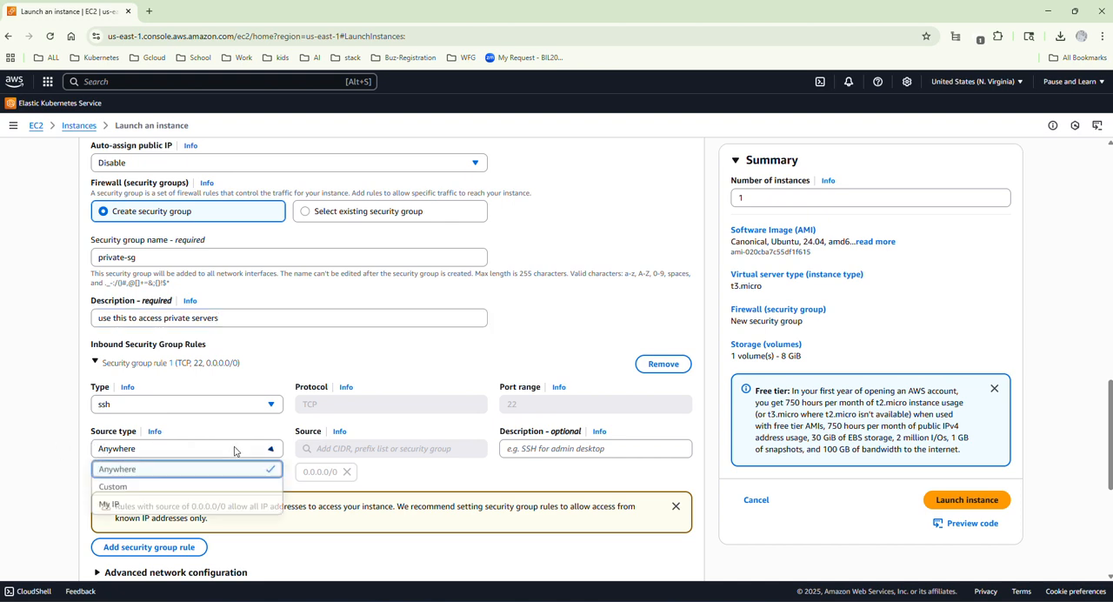
left_click(112, 486)
scroll(283, 440, "down", 3)
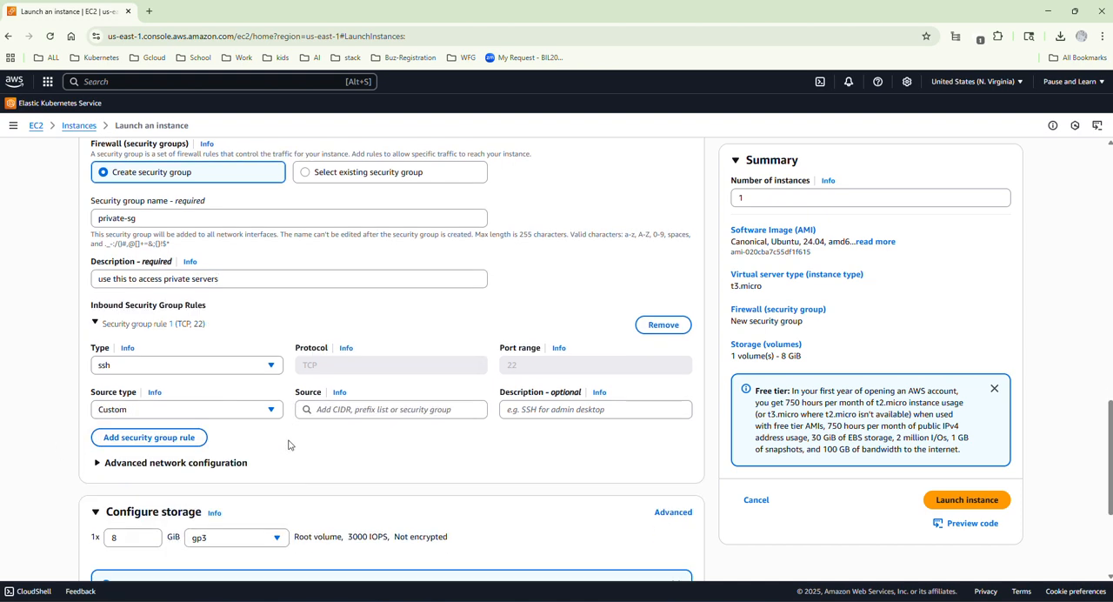
scroll(303, 443, "down", 1)
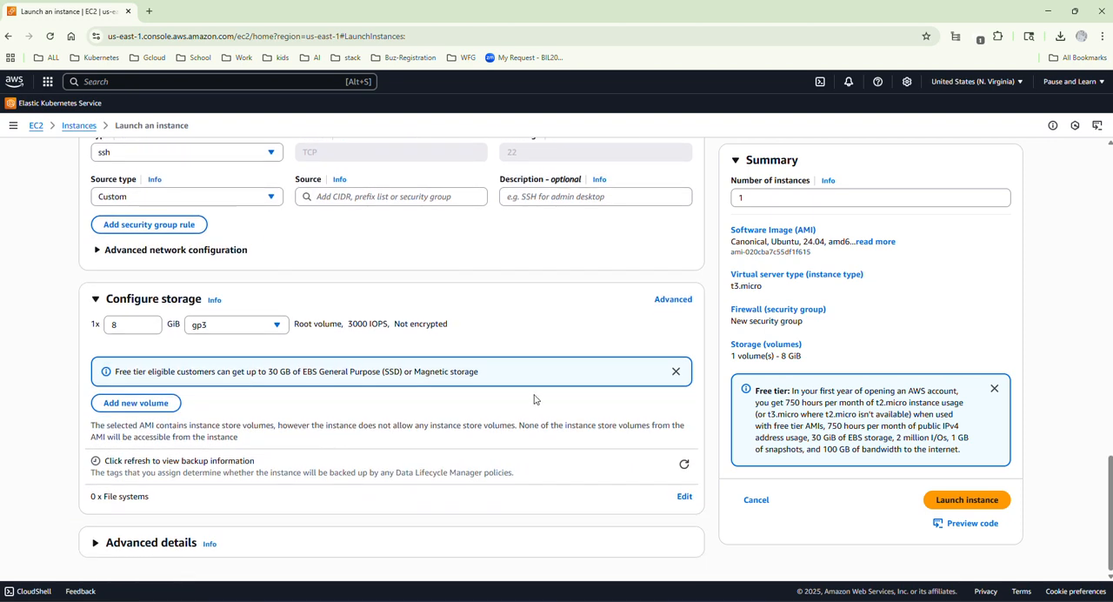
scroll(261, 304, "up", 2)
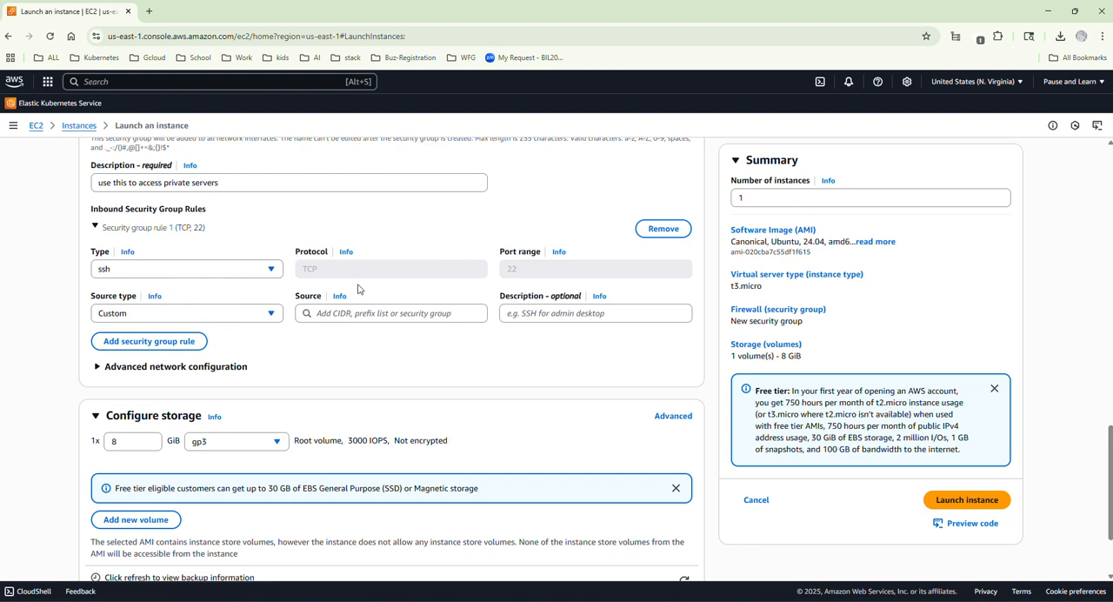
scroll(261, 374, "down", 2)
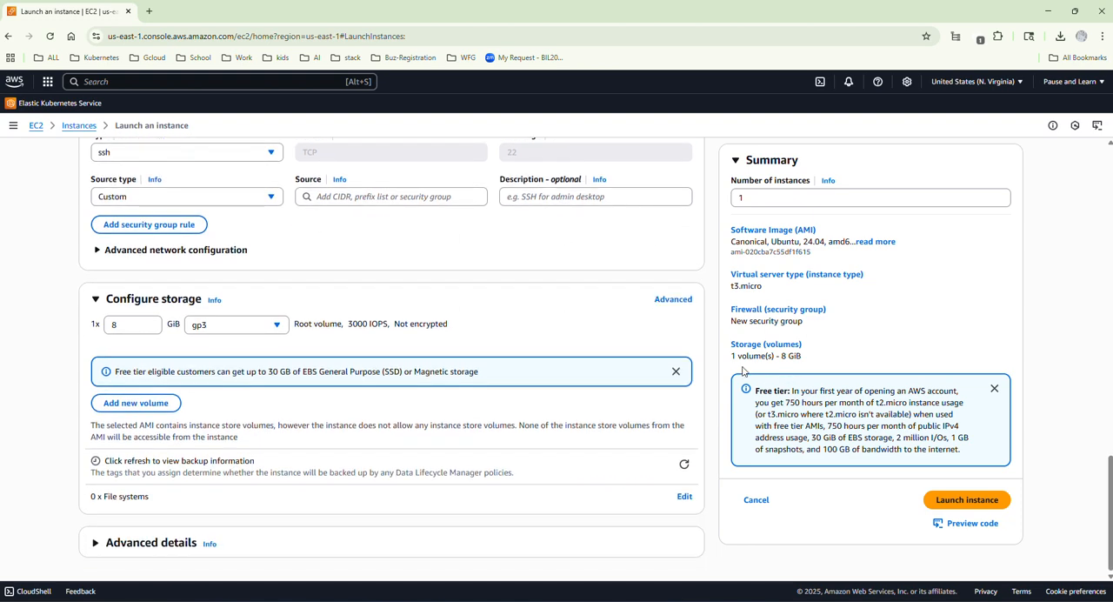
left_click(964, 501)
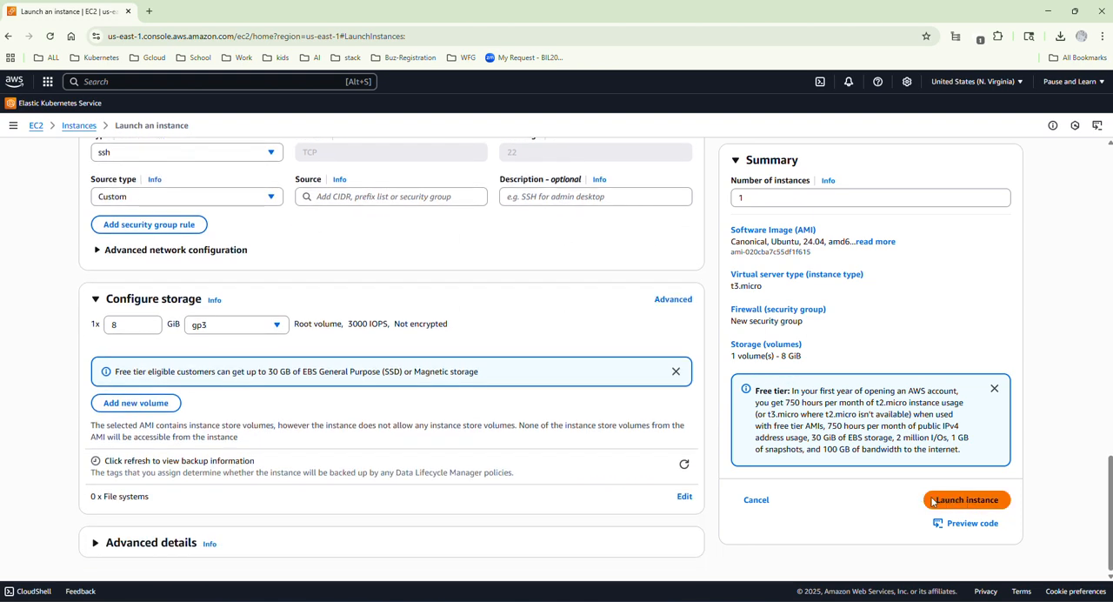
scroll(218, 222, "up", 2)
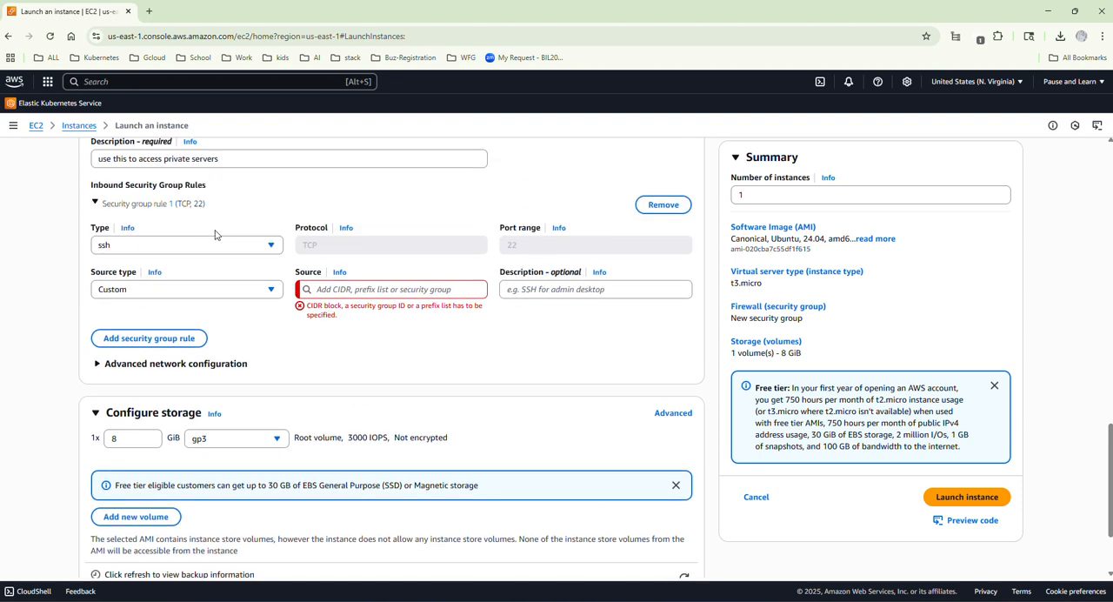
Set the SSH rule's source to the VPC's CIDR block 172.31.0.0/20 and check it against the architecture diagram.
left_click(385, 291)
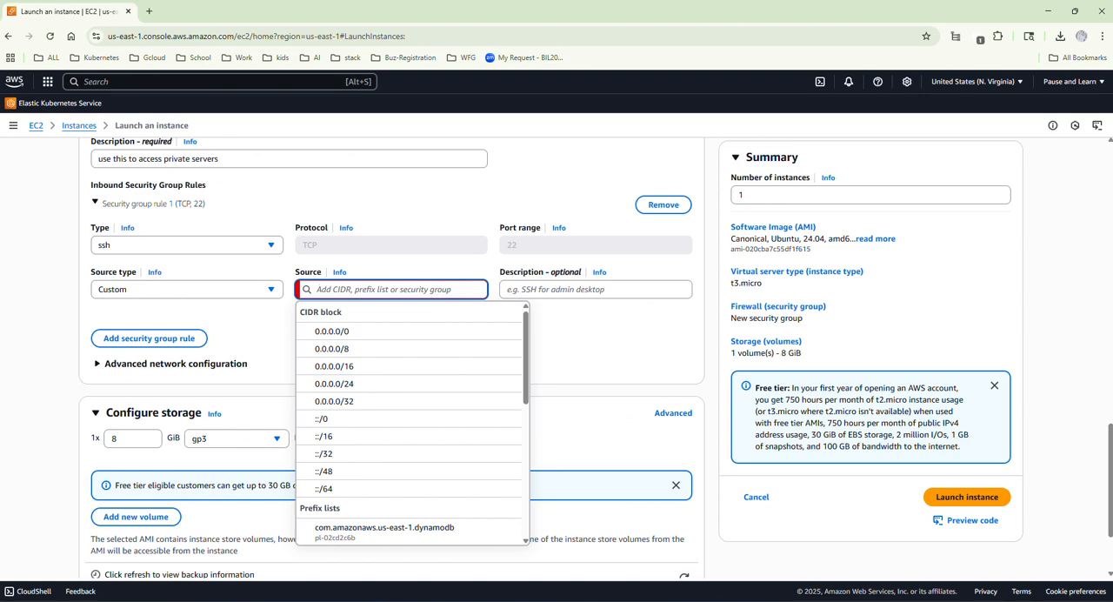
mouse_move(827, 600)
left_click(817, 551)
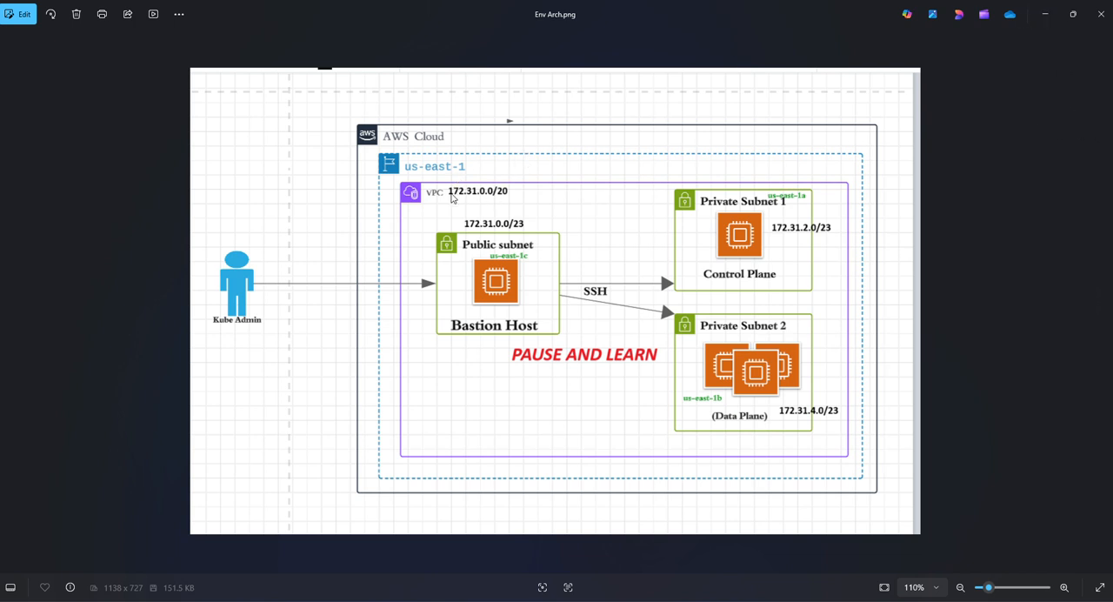
left_click(1044, 15)
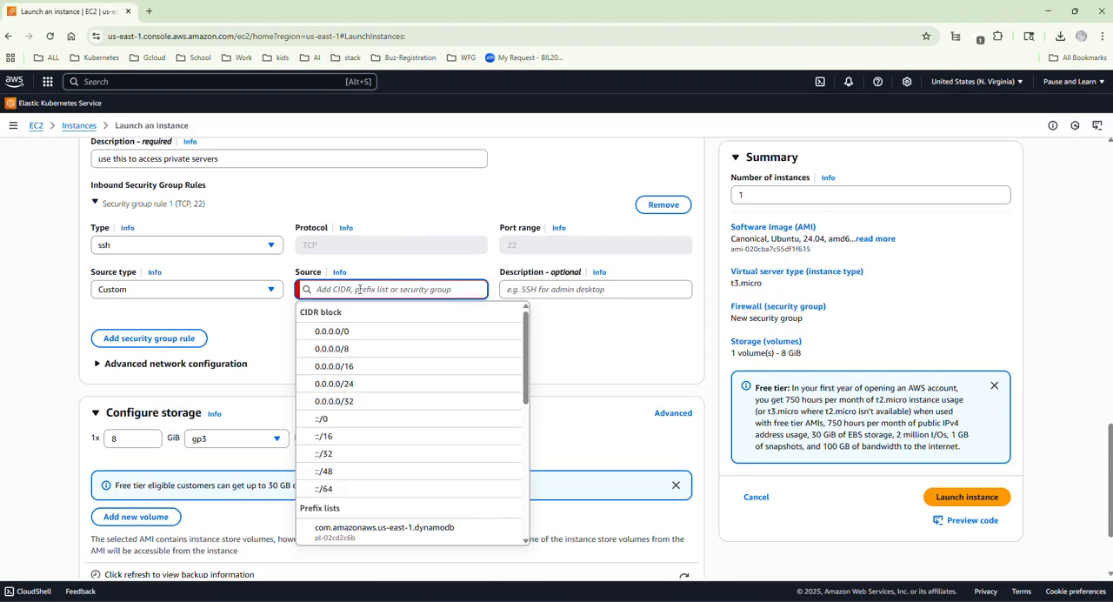
type("172")
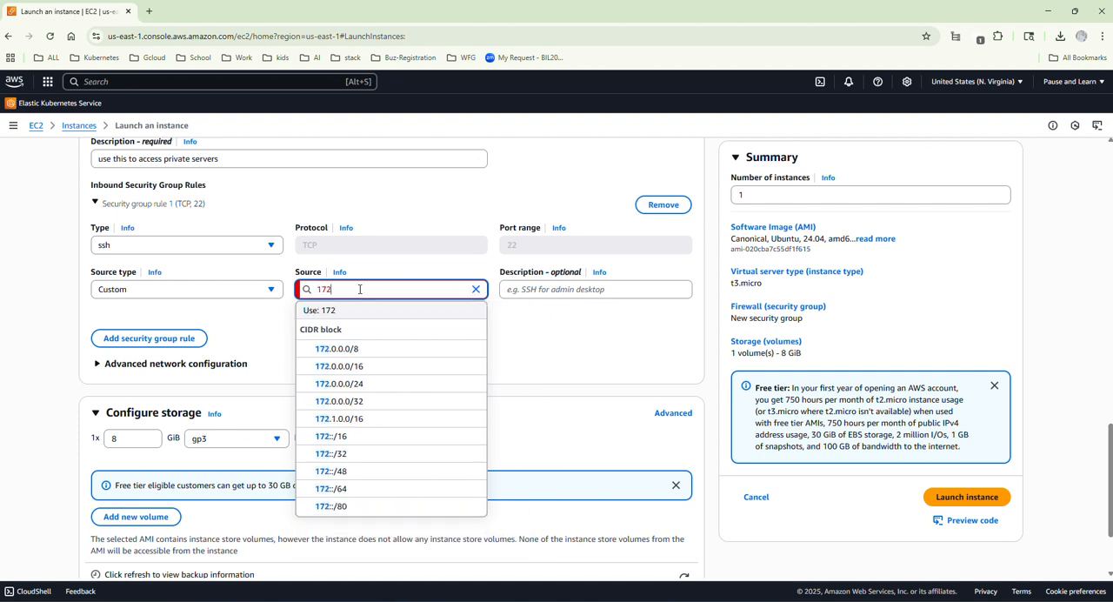
type(".3")
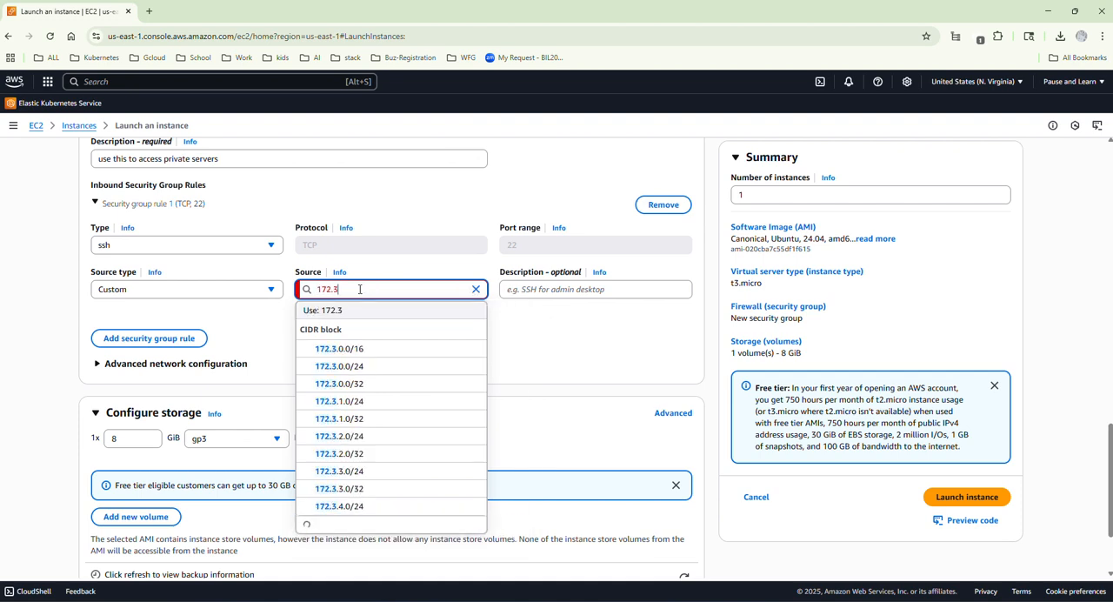
type("1.0.0")
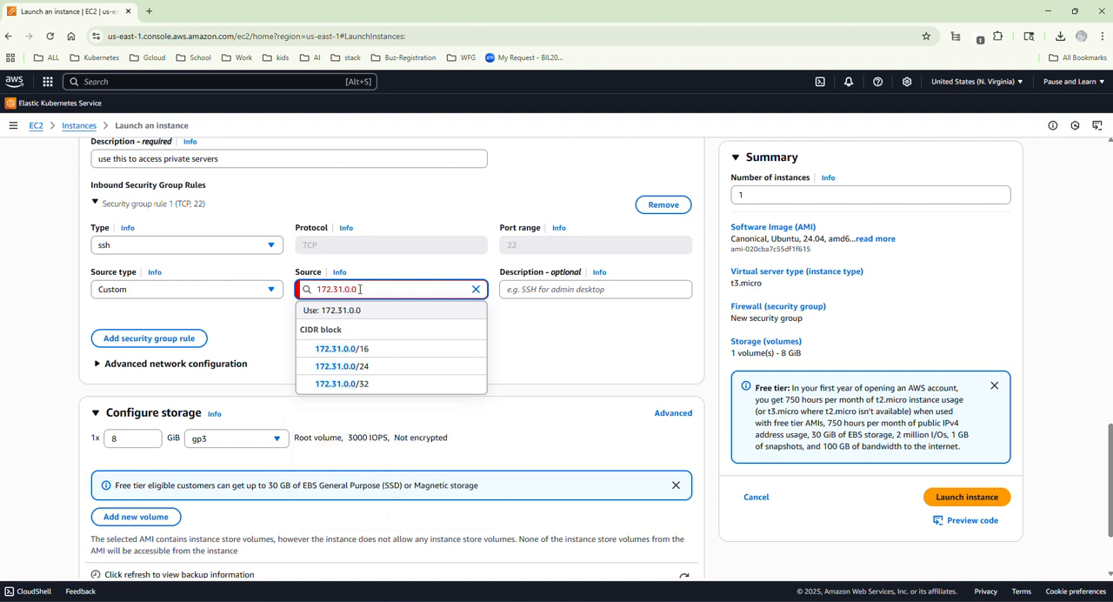
type("/20")
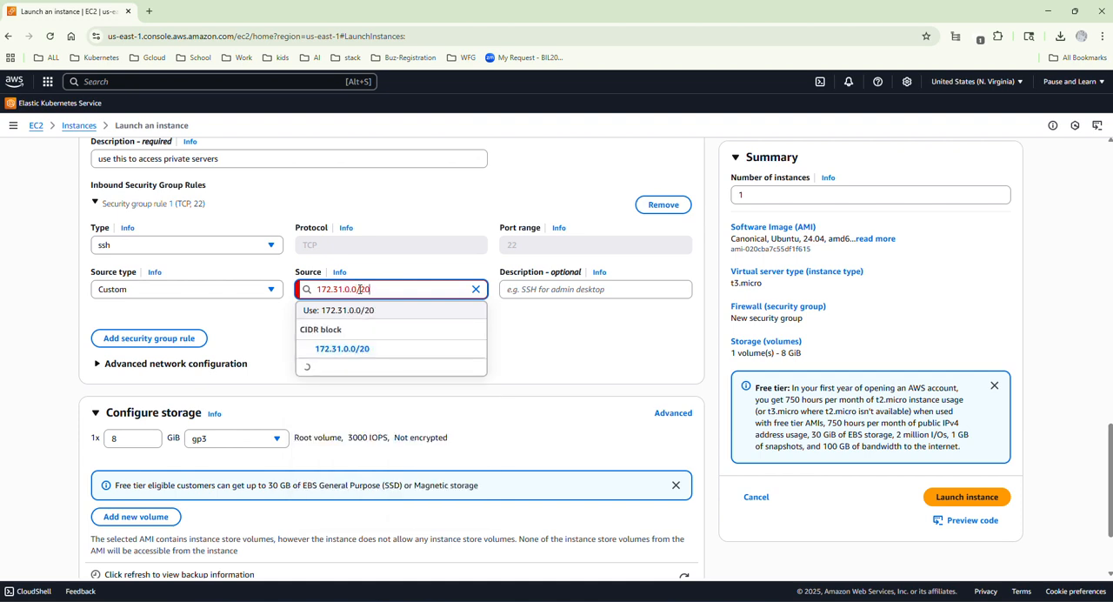
left_click(342, 348)
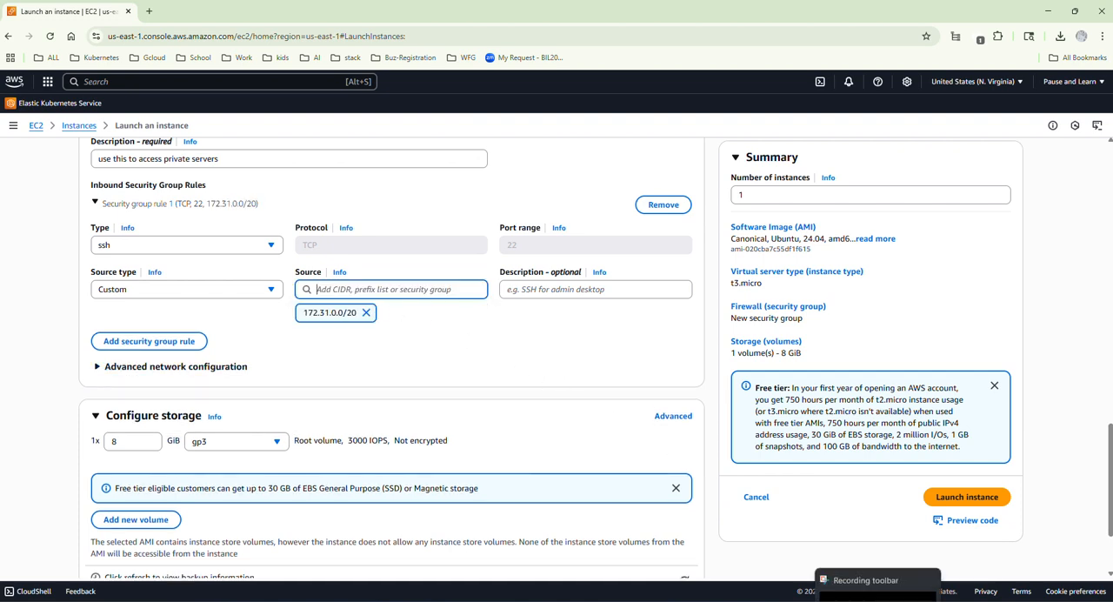
left_click(853, 600)
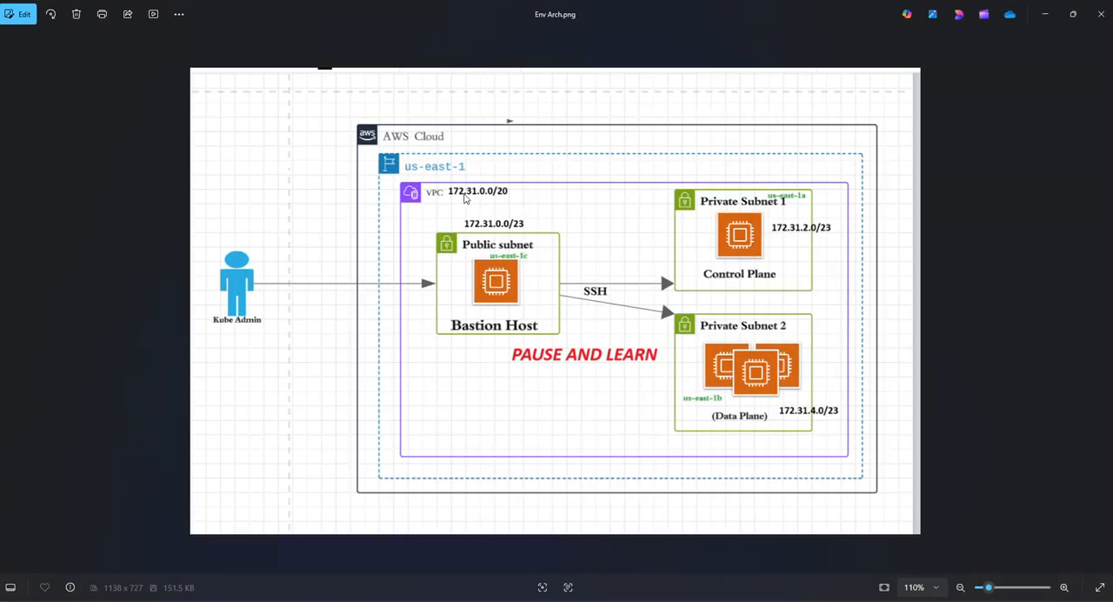
left_click(1046, 14)
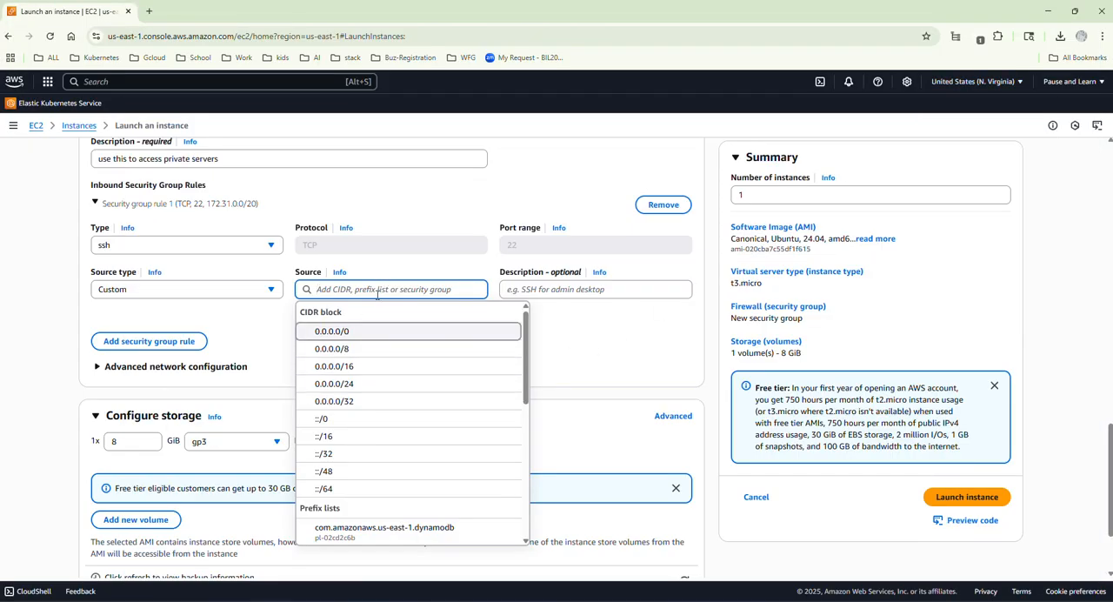
left_click(440, 238)
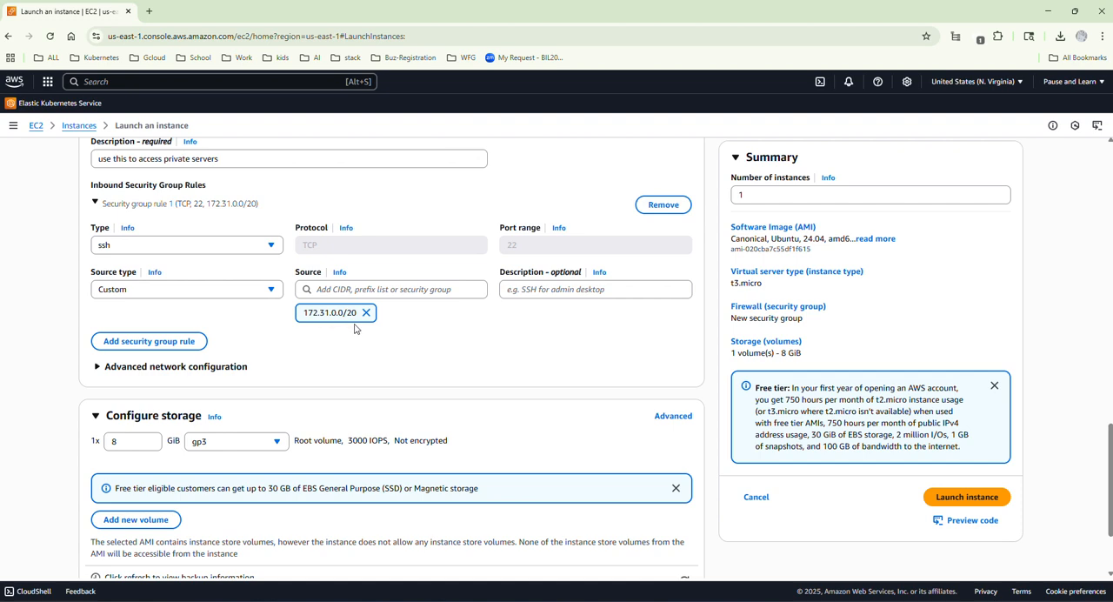
Launch private-server-01 and bring up the refreshed list of instances.
left_click(976, 499)
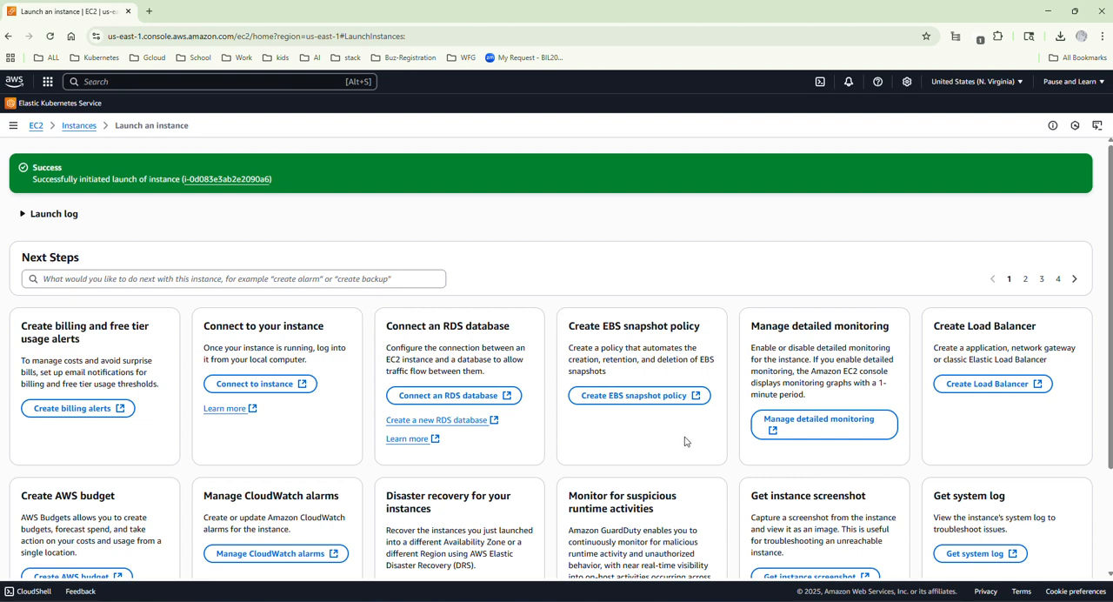
left_click(78, 127)
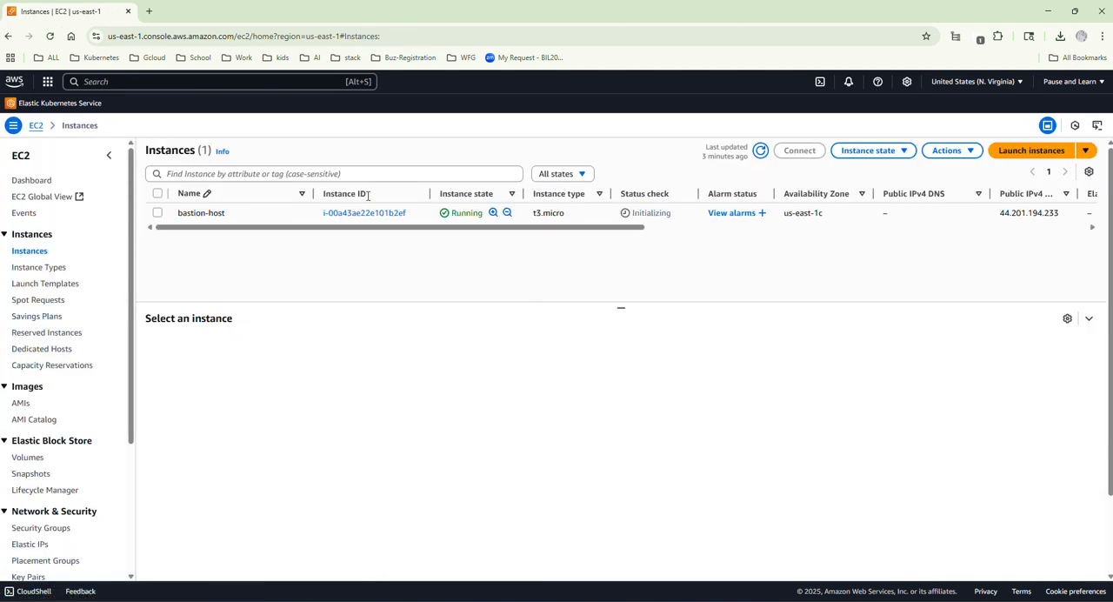
left_click(760, 153)
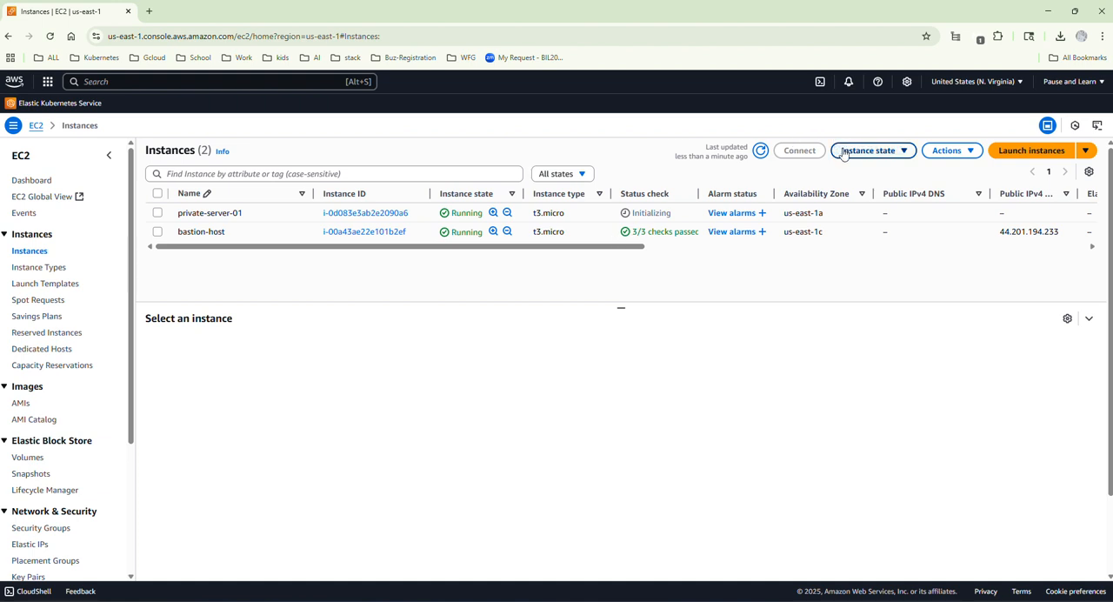
Start launching another instance, consult the architecture diagram for its role, and name it private-server-02.
left_click(1016, 157)
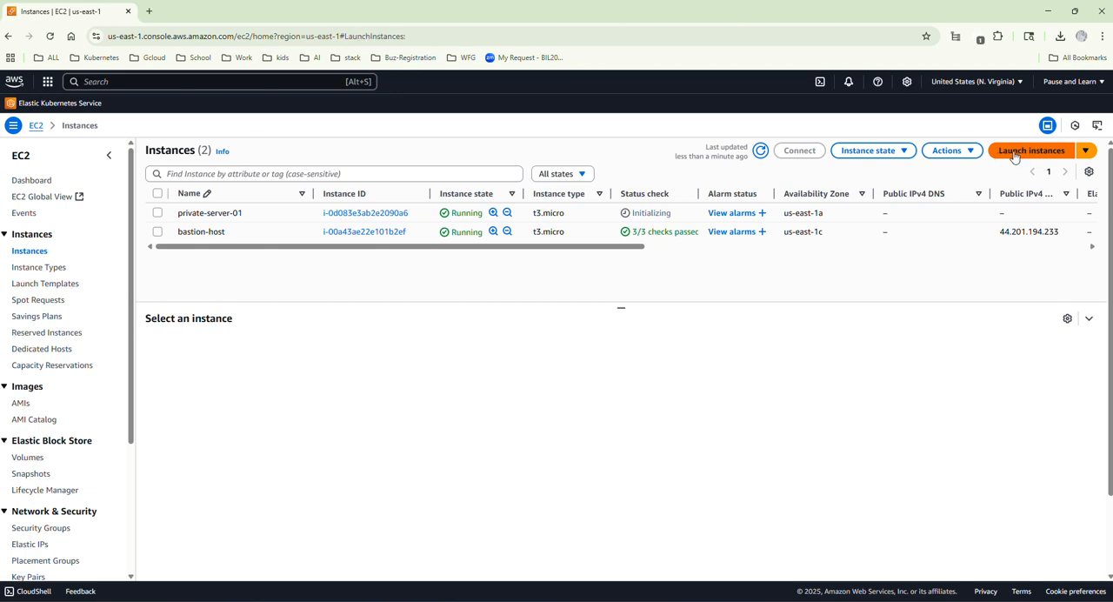
left_click(795, 600)
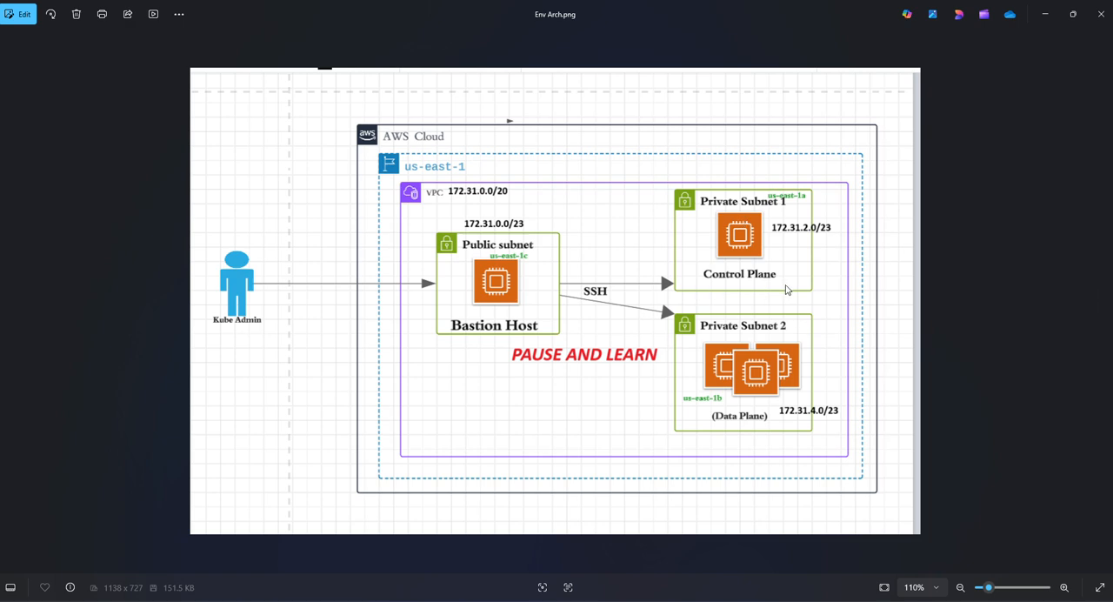
left_click(1046, 15)
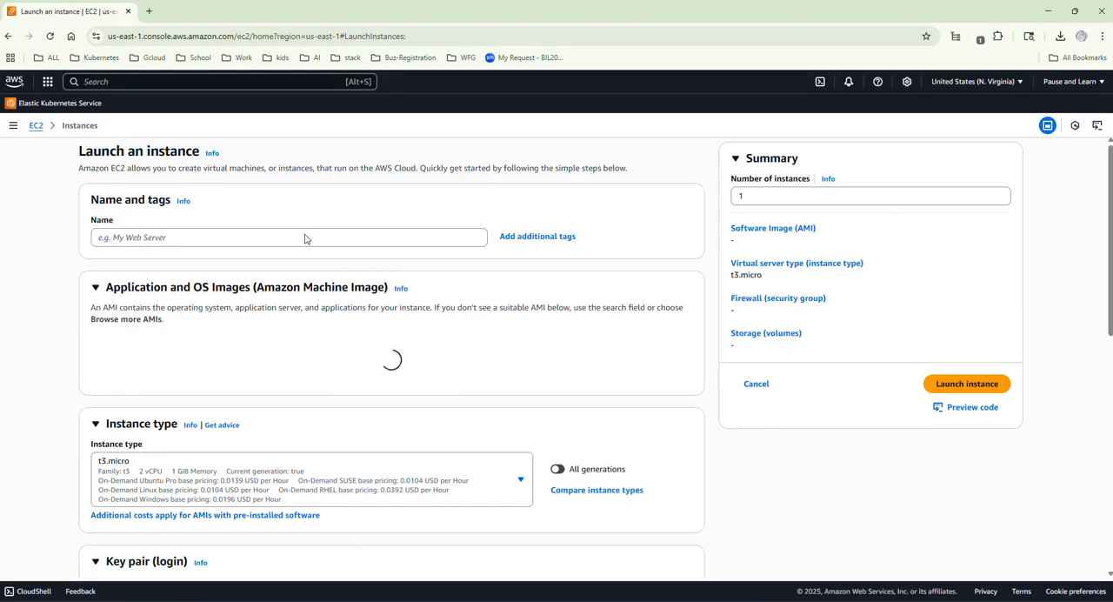
left_click(274, 236)
type("private-server-02")
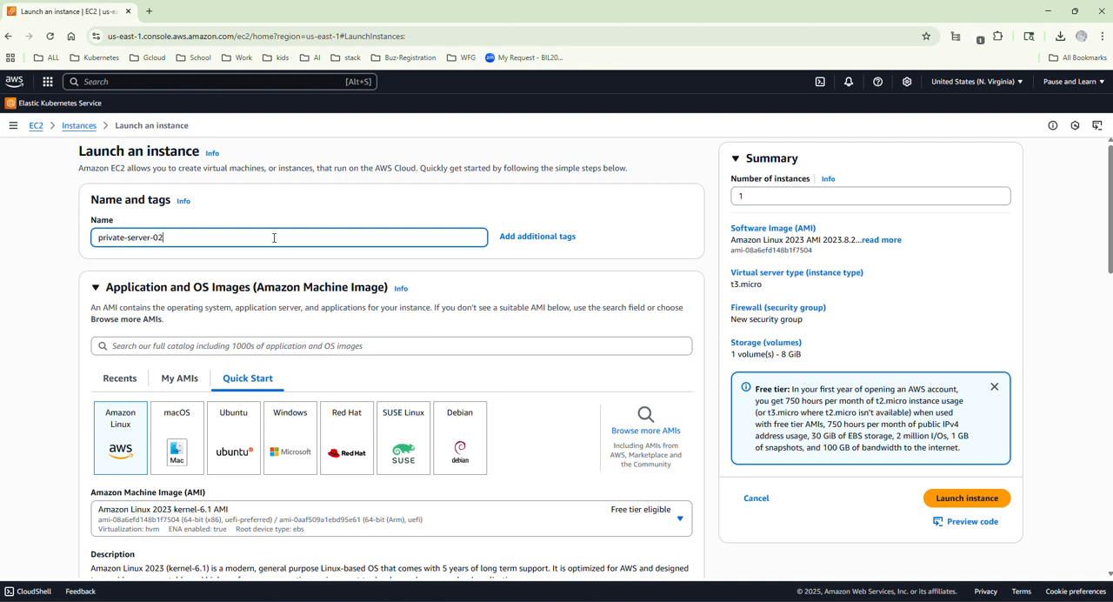
Choose Ubuntu Server 24.04 LTS (HVM), SSD Volume Type as private-server-02's machine image and custom-key-pair as its login key pair.
left_click(239, 436)
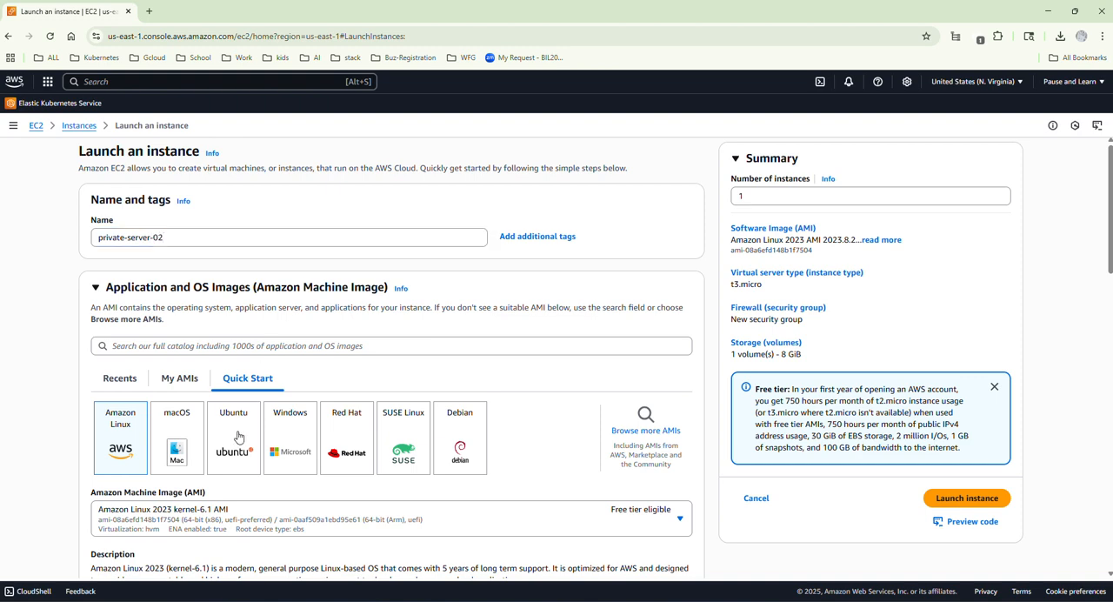
left_click(240, 424)
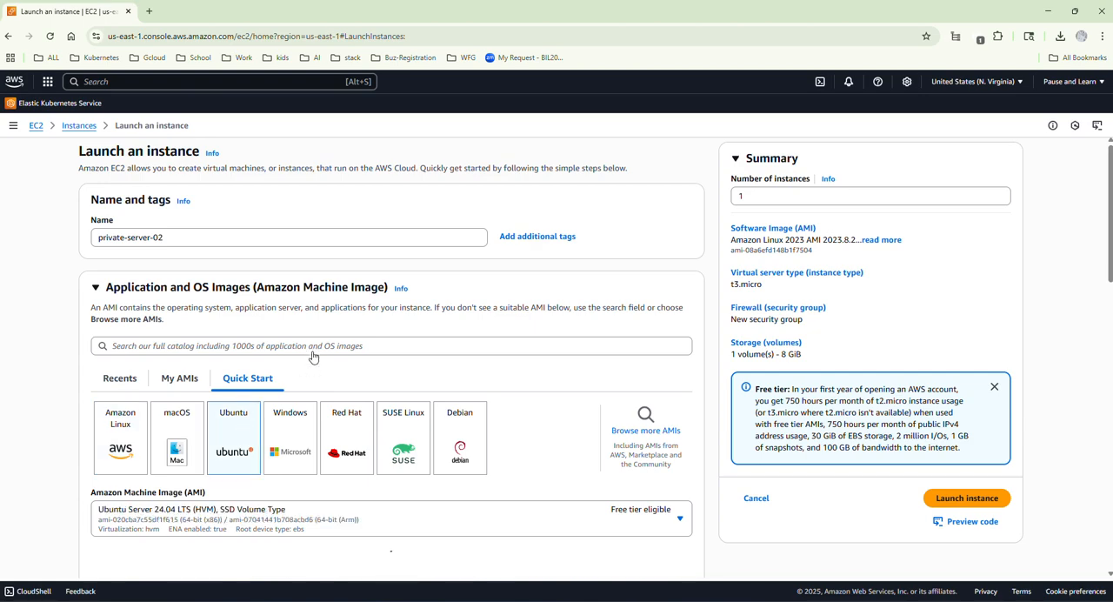
scroll(314, 361, "down", 2)
scroll(326, 337, "down", 2)
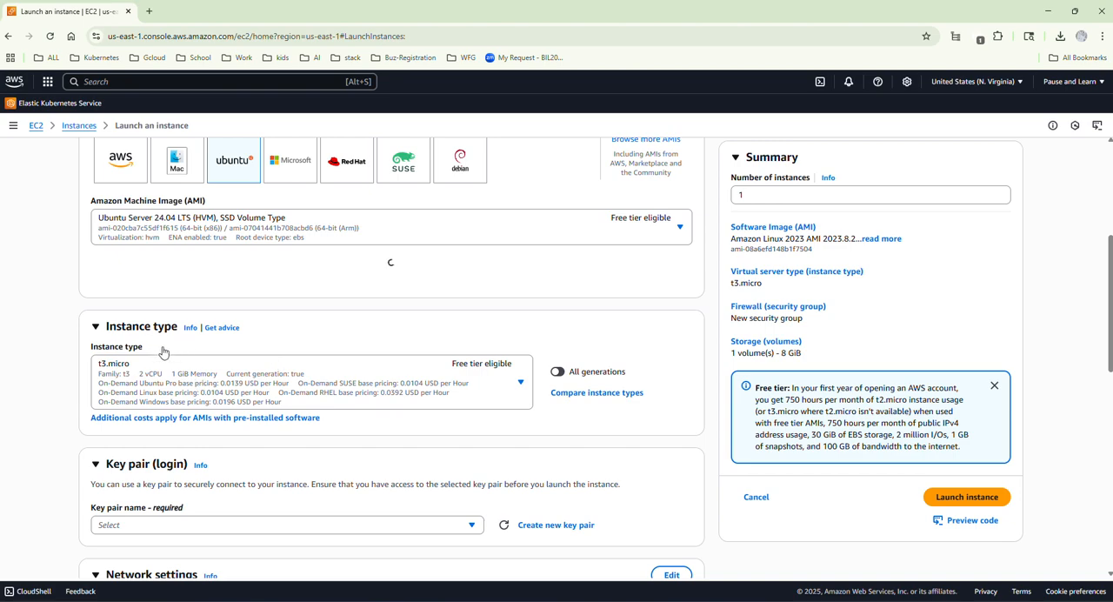
scroll(212, 314, "down", 2)
scroll(438, 383, "down", 3)
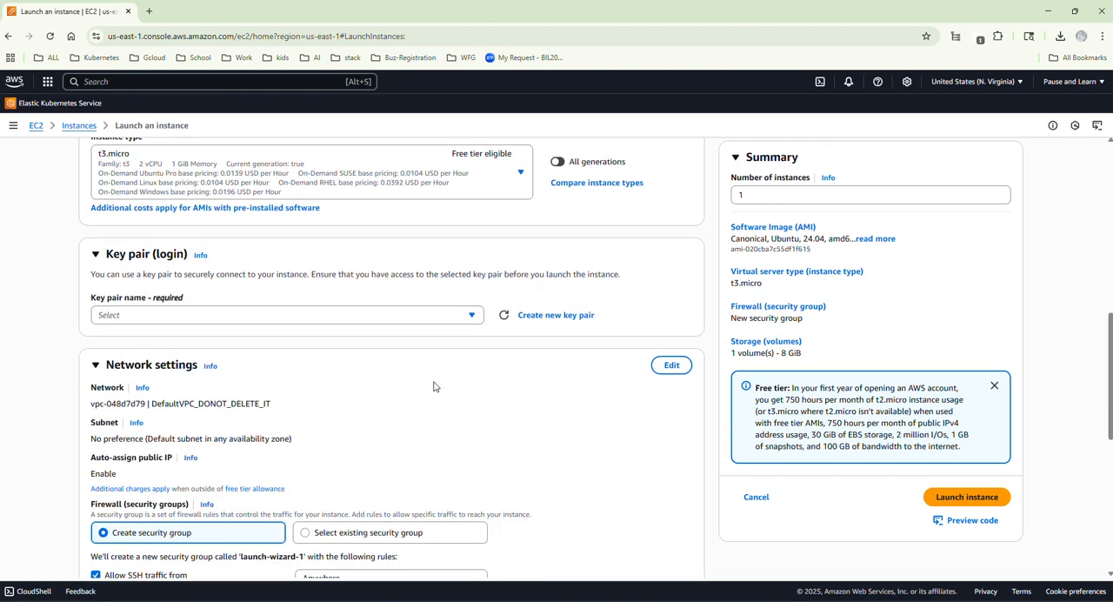
left_click(387, 320)
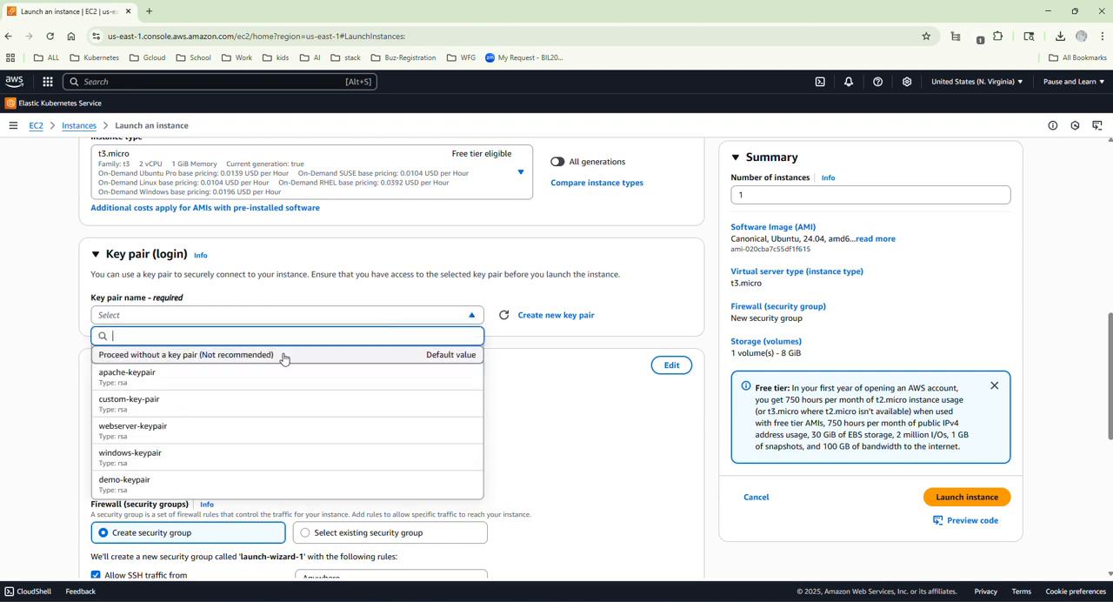
left_click(162, 399)
scroll(318, 363, "down", 1)
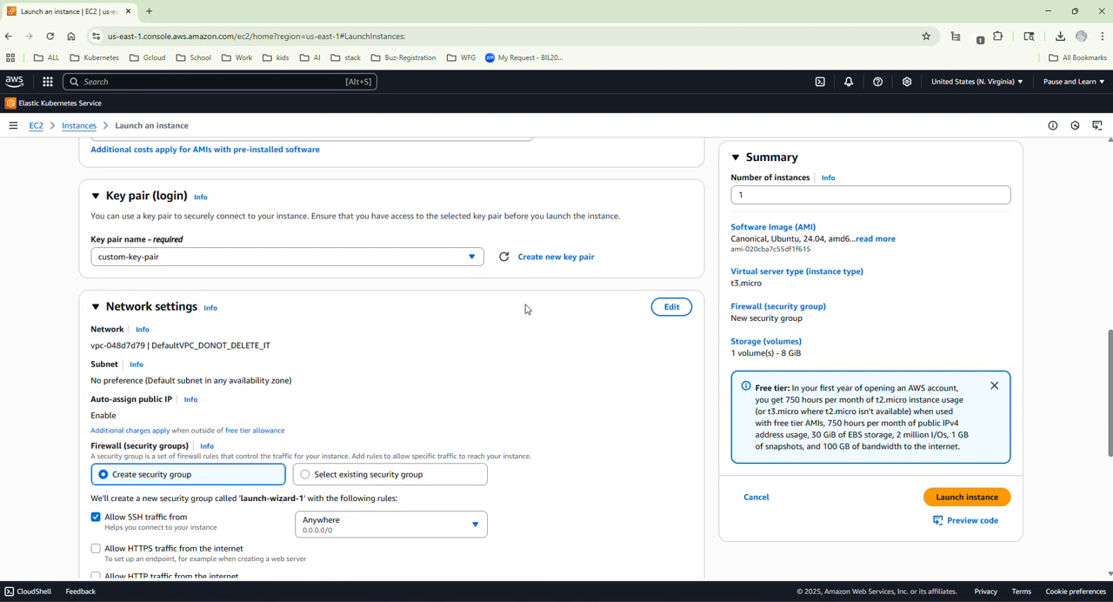
Place private-server-02 in custom-vpc and its data-plane subnet in us-east-1b.
left_click(669, 308)
left_click(474, 354)
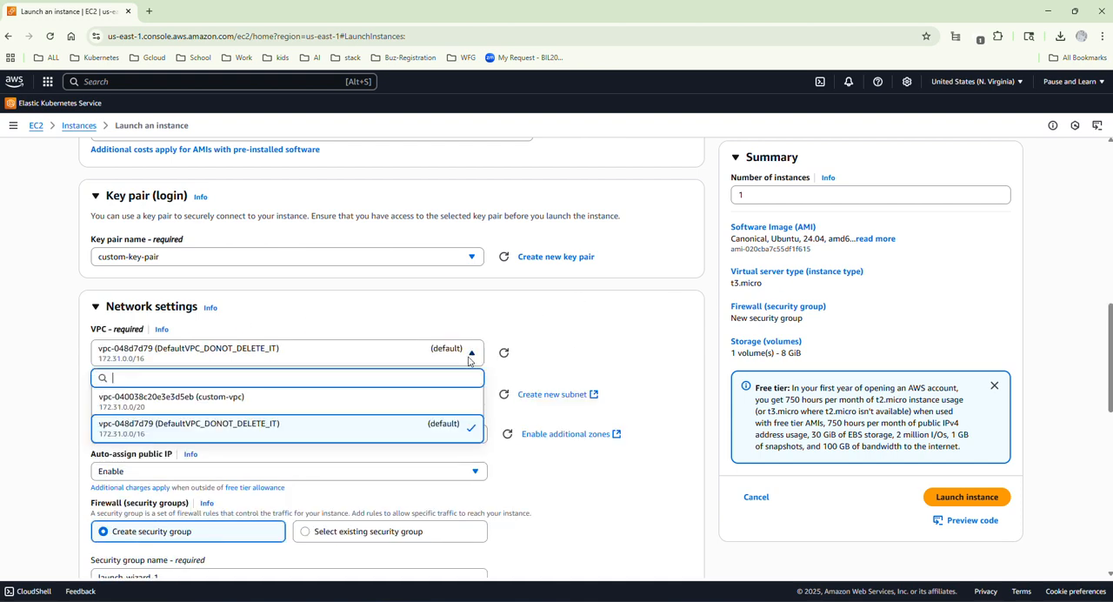
left_click(375, 398)
left_click(473, 406)
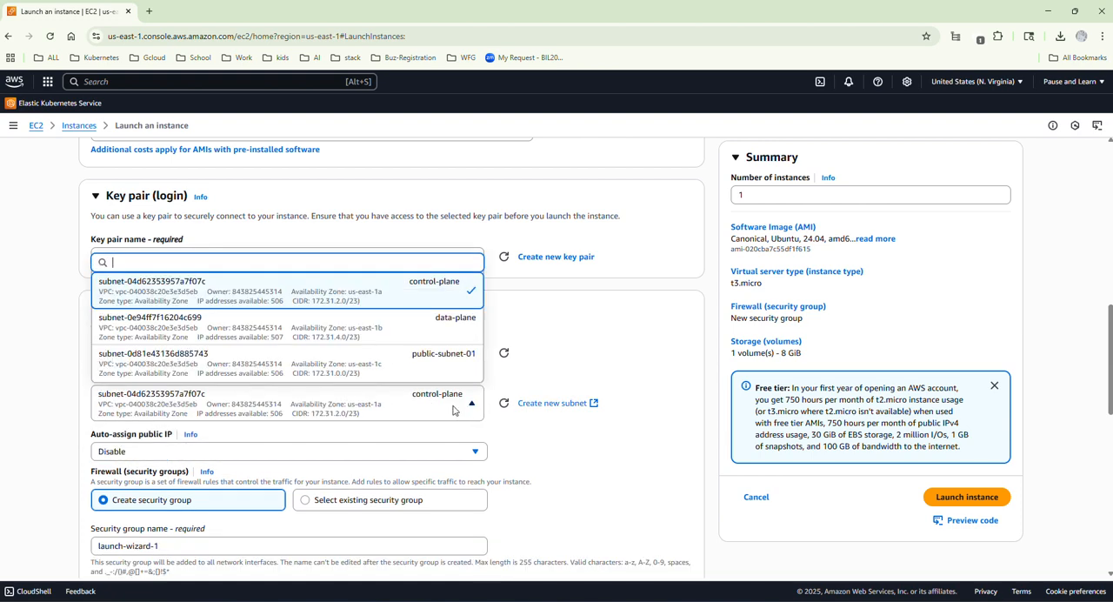
left_click(375, 335)
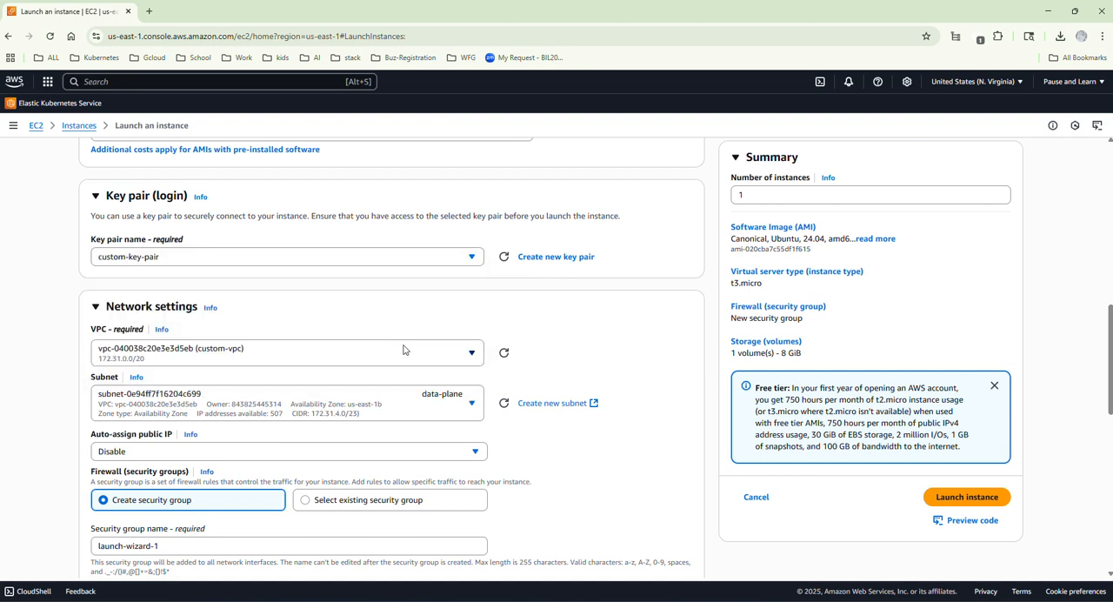
Assign the existing security group private-sg to private-server-02.
scroll(324, 415, "down", 2)
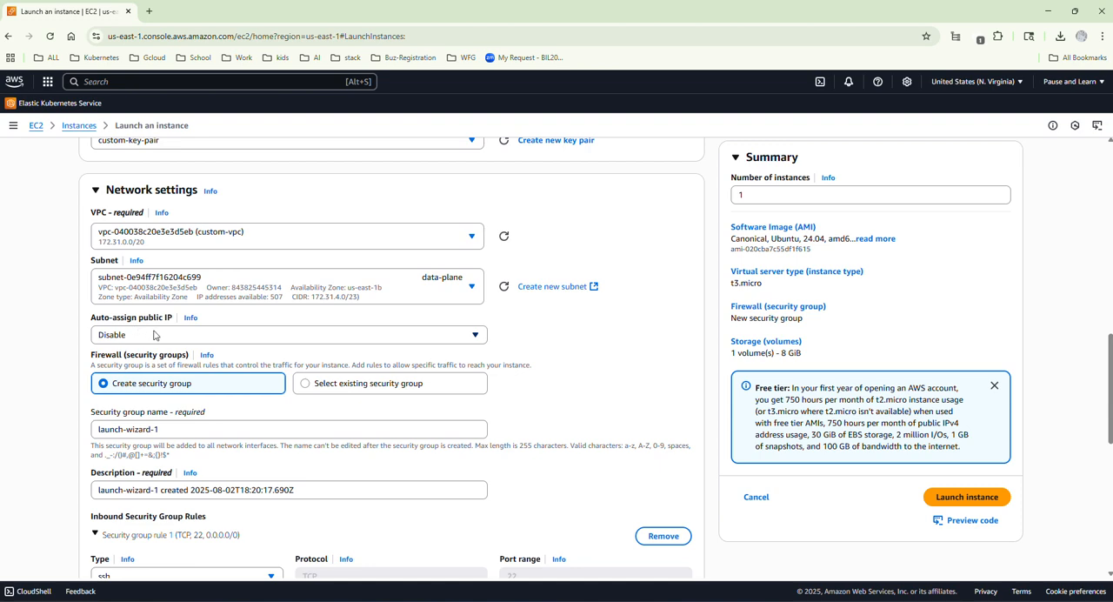
scroll(263, 361, "down", 2)
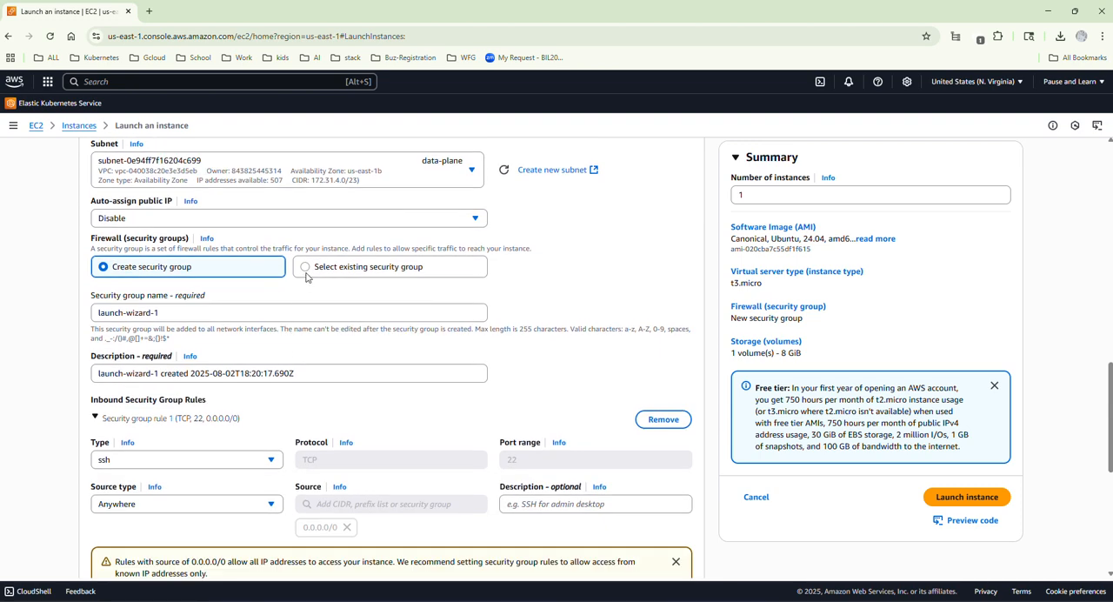
left_click(306, 270)
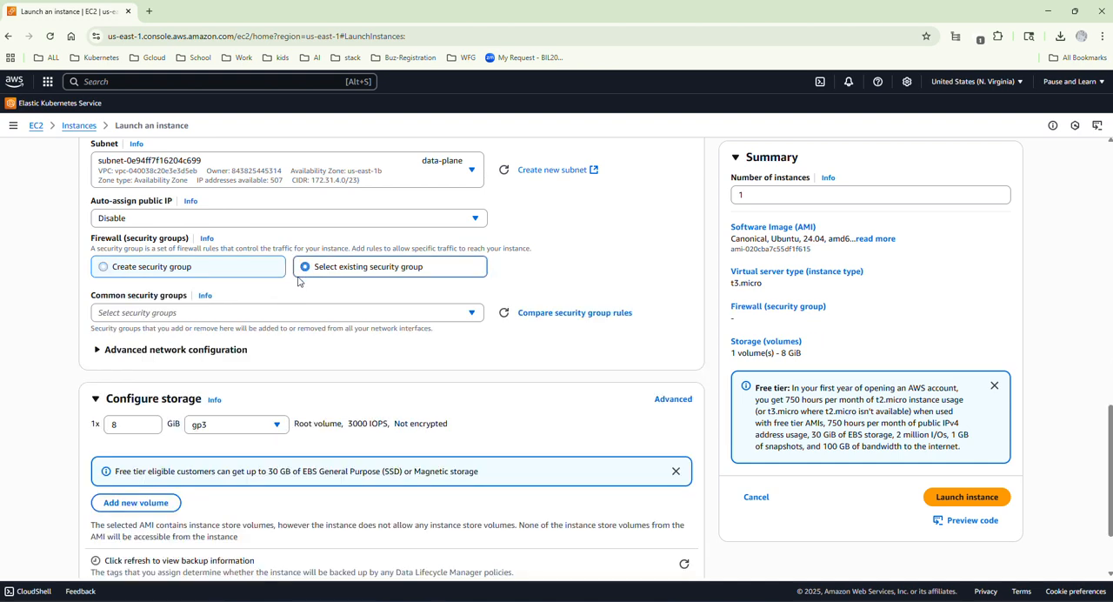
left_click(228, 317)
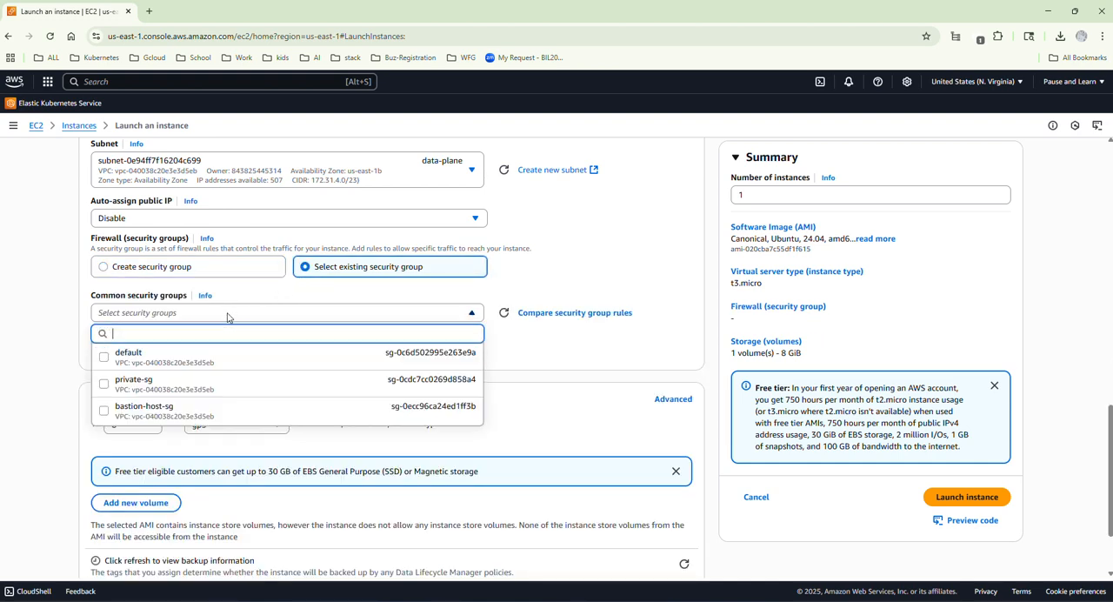
left_click(164, 389)
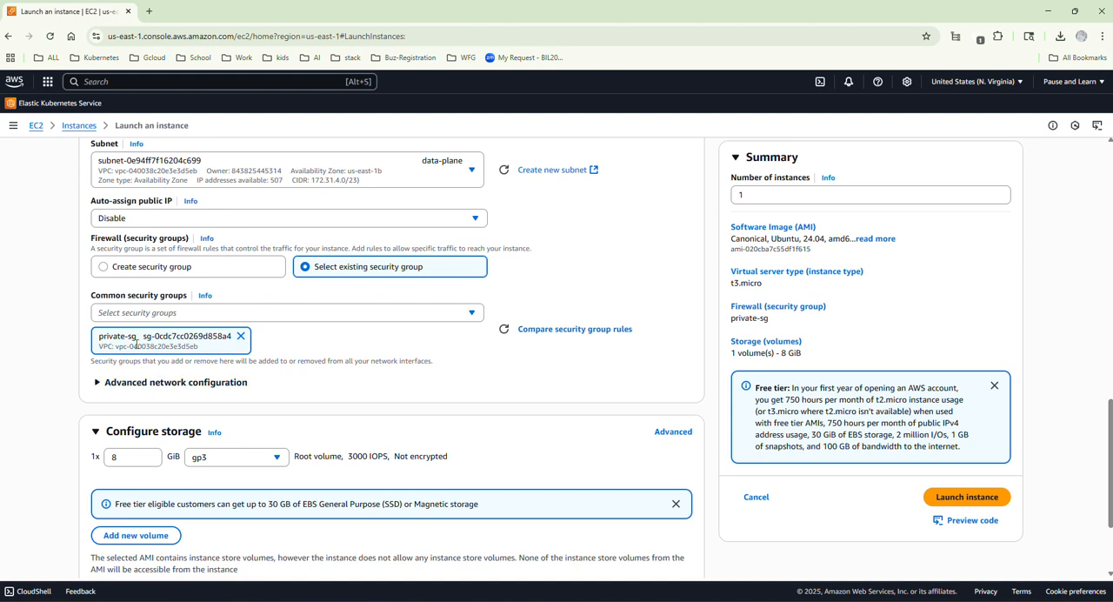
Review private-server-02's launch settings, launch it, and bring up the refreshed list of instances.
scroll(174, 348, "down", 2)
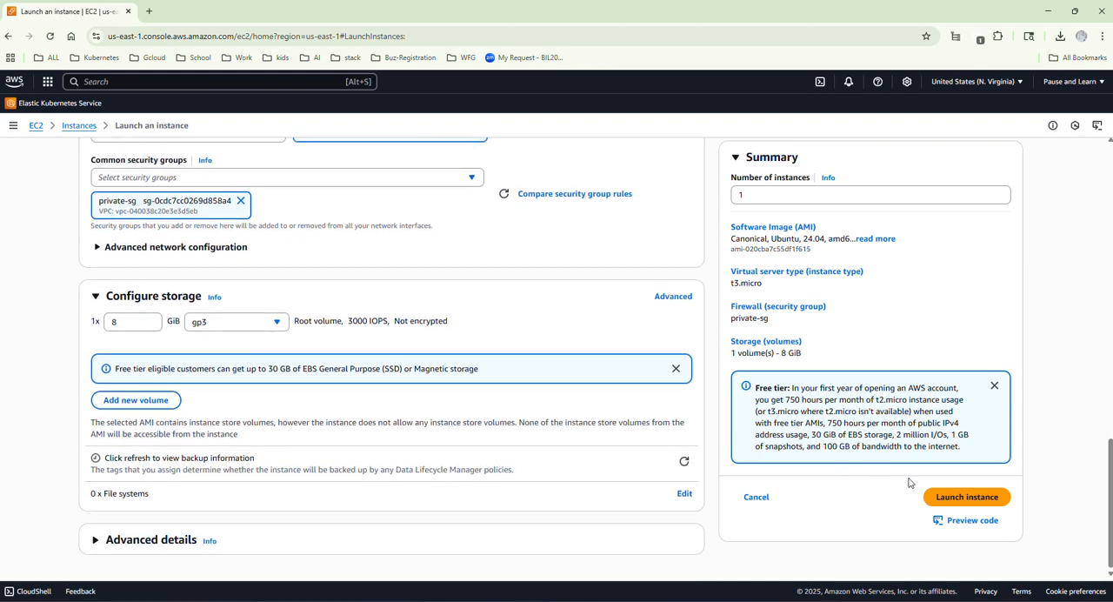
scroll(284, 339, "up", 6)
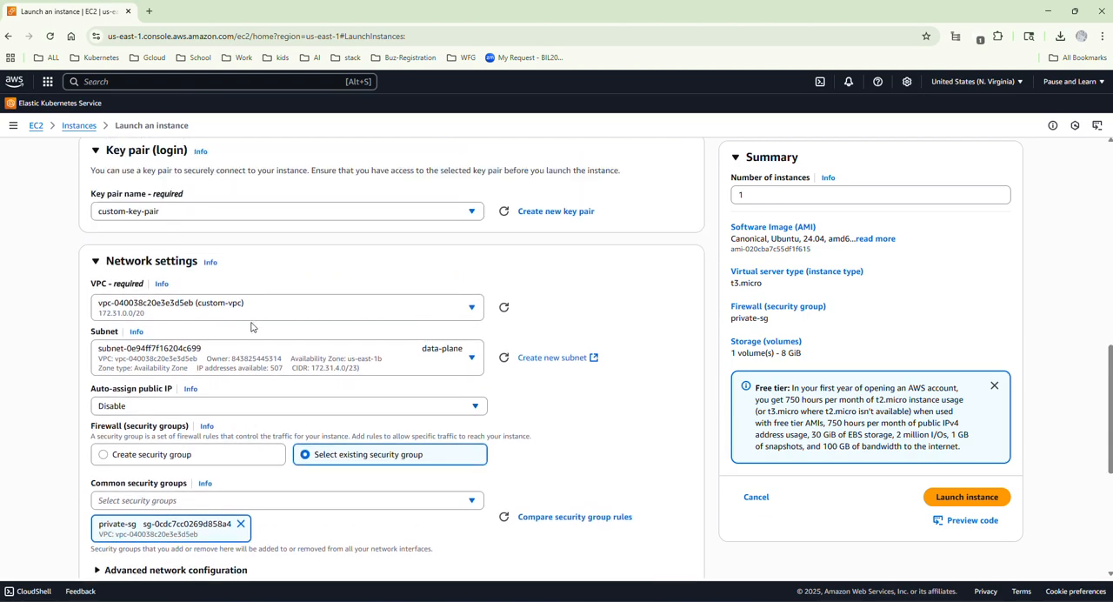
scroll(245, 325, "up", 6)
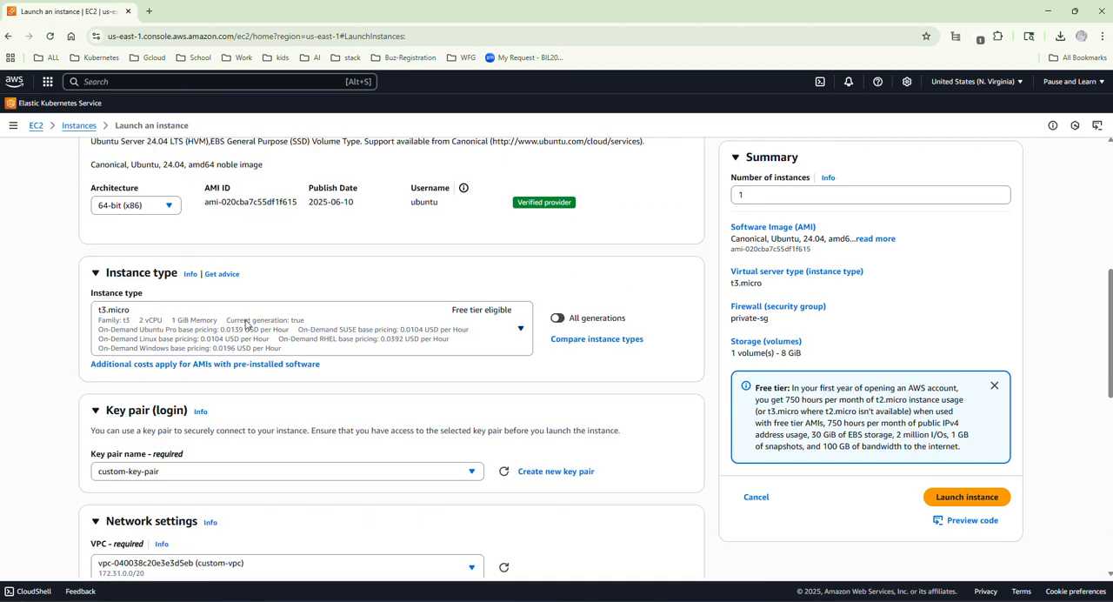
scroll(245, 324, "down", 12)
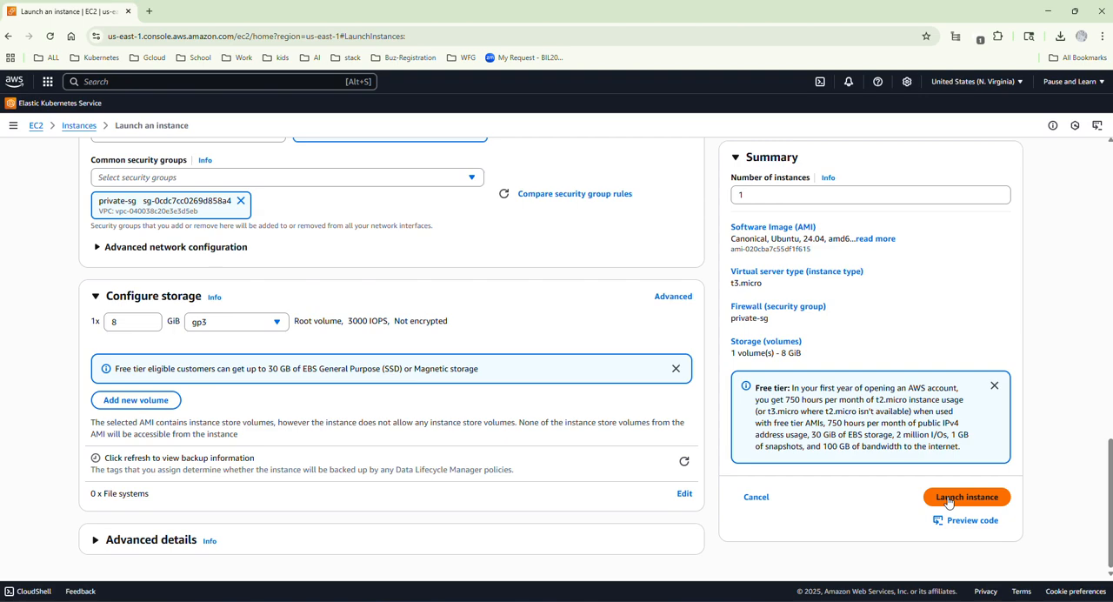
left_click(924, 497)
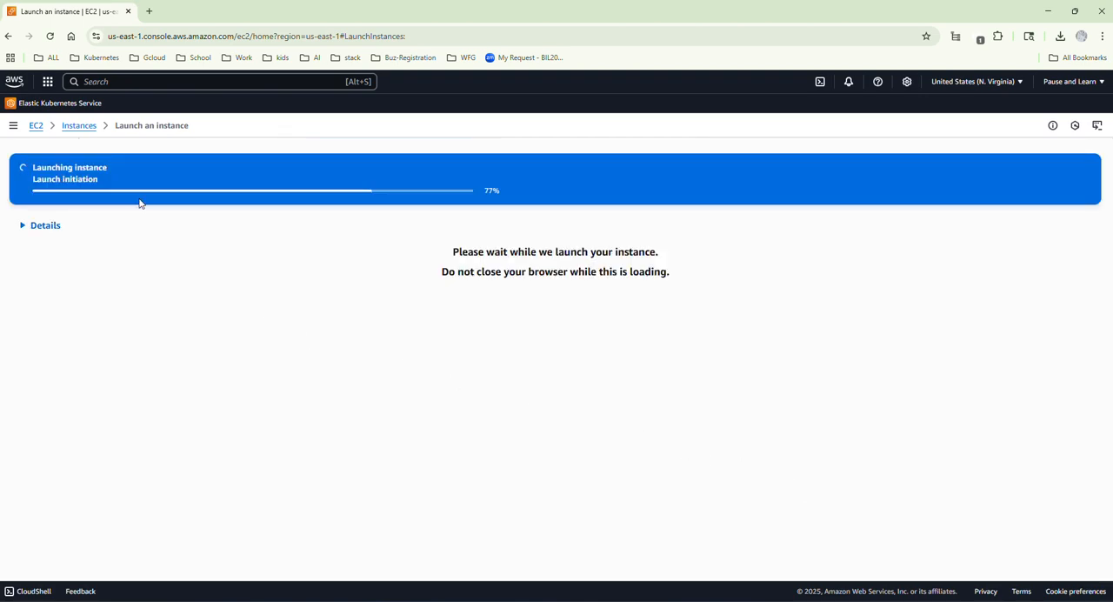
left_click(76, 125)
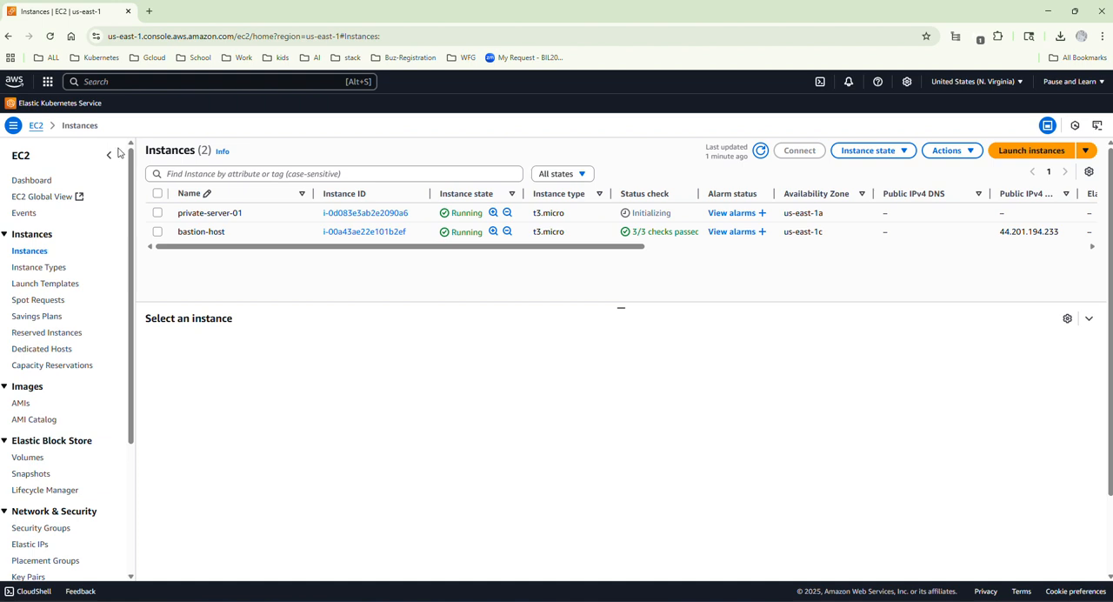
left_click(760, 151)
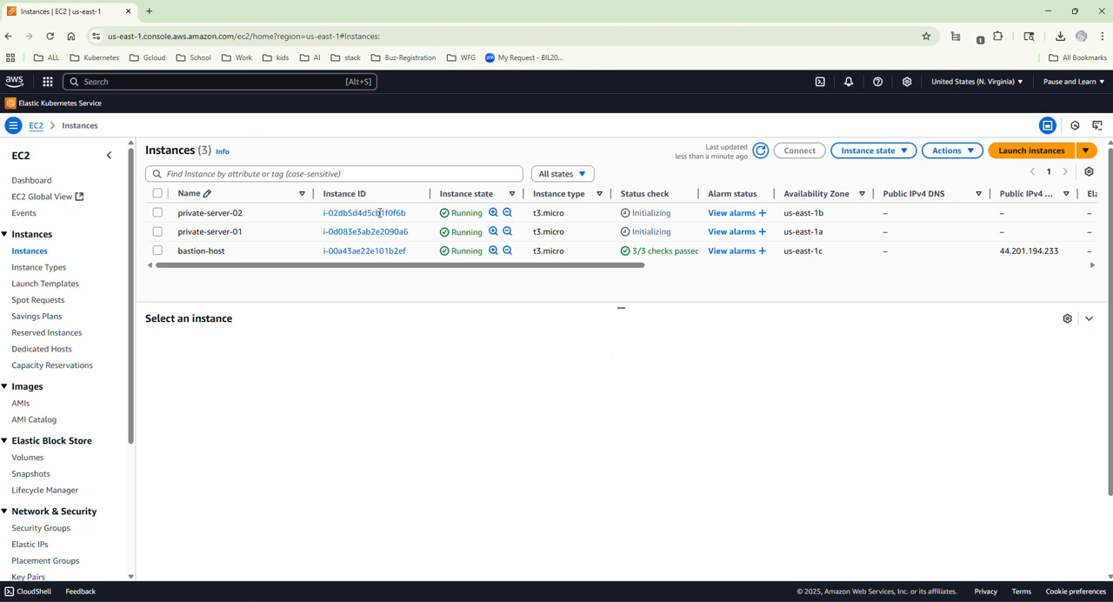
Examine the IP address details of bastion-host, private-server-01 and private-server-02 one after another.
left_click(158, 252)
left_click(159, 253)
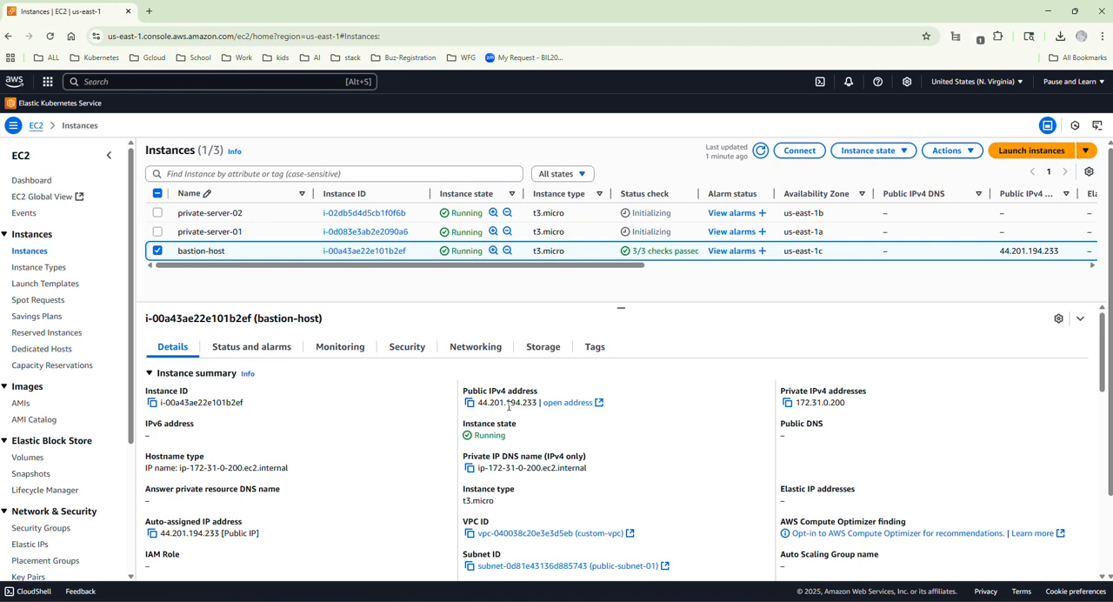
left_click(158, 251)
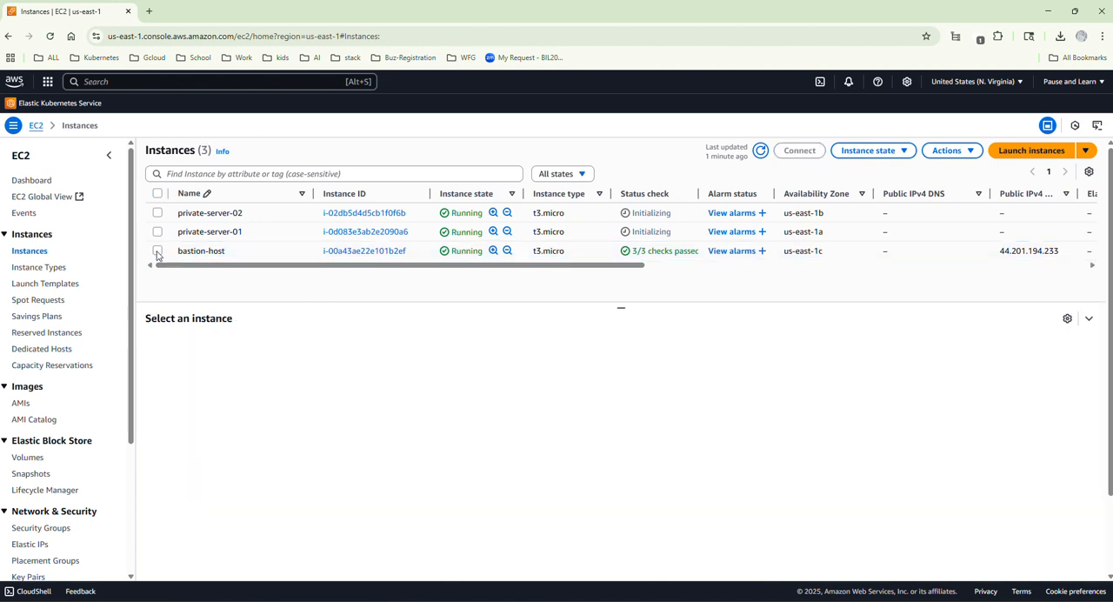
left_click(158, 233)
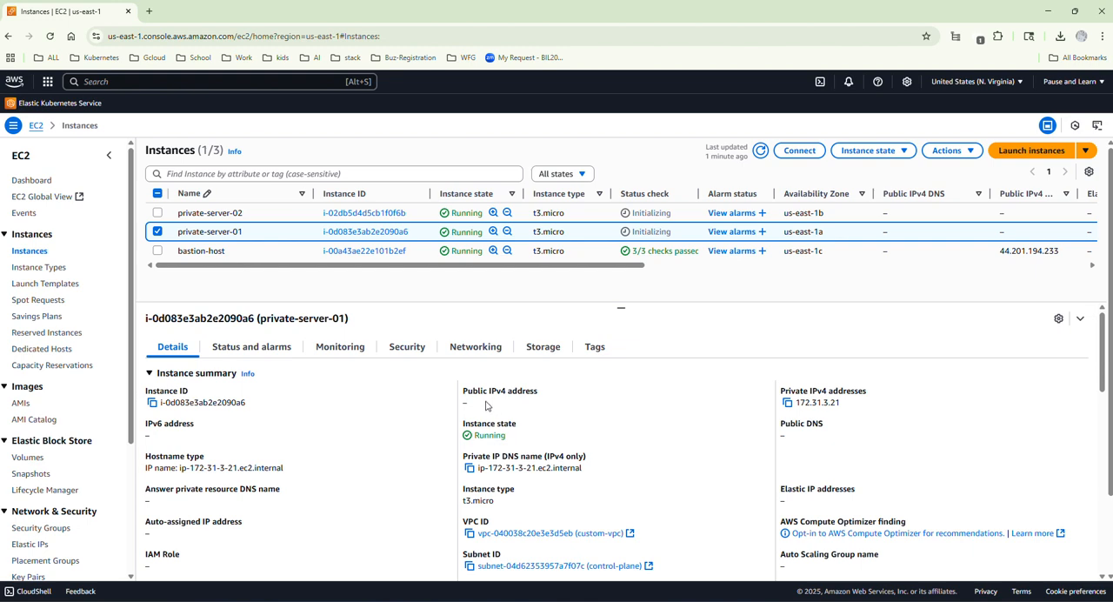
left_click(159, 231)
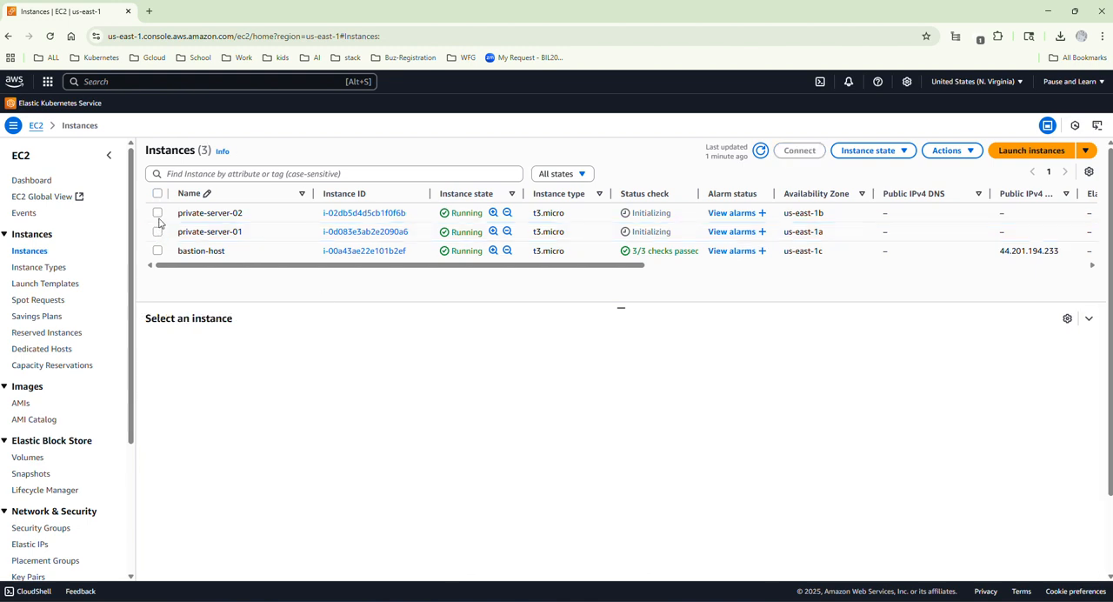
left_click(157, 213)
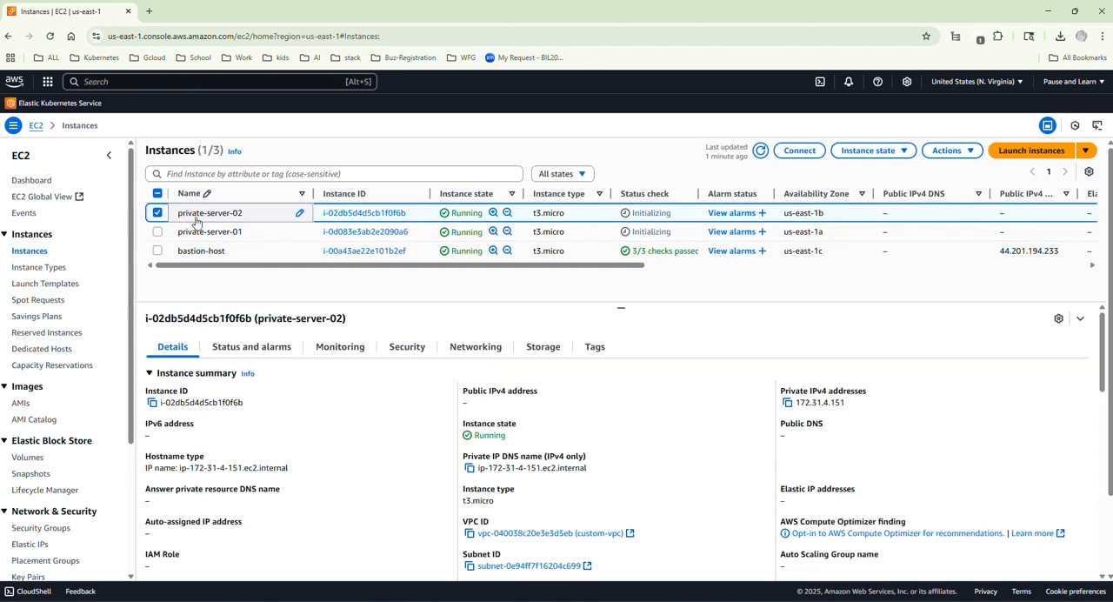
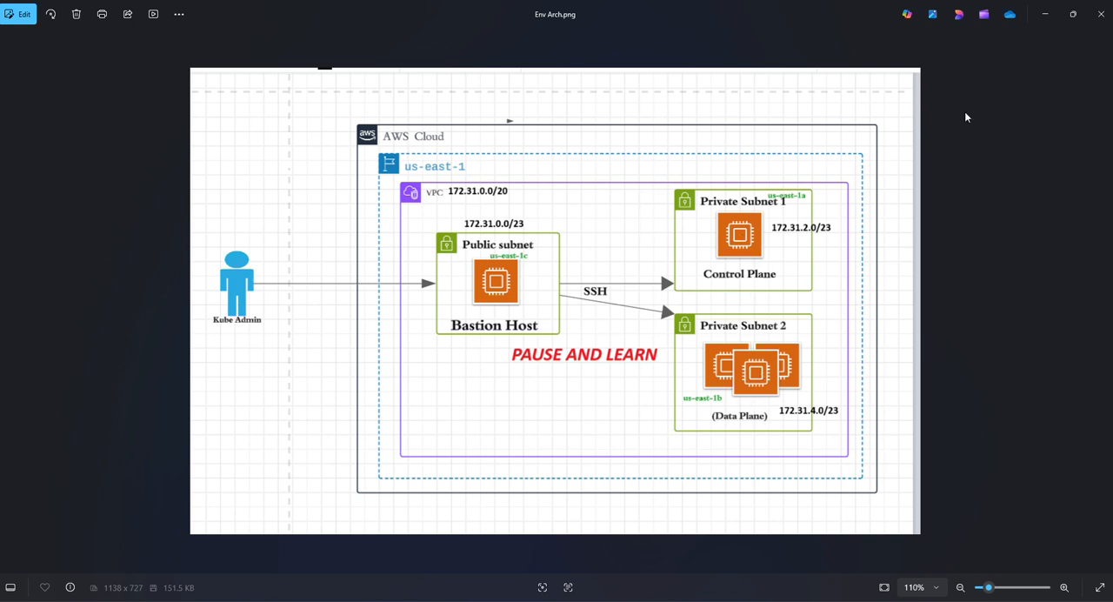
Put away the architecture diagram and switch to the Git Bash terminal.
left_click(1043, 15)
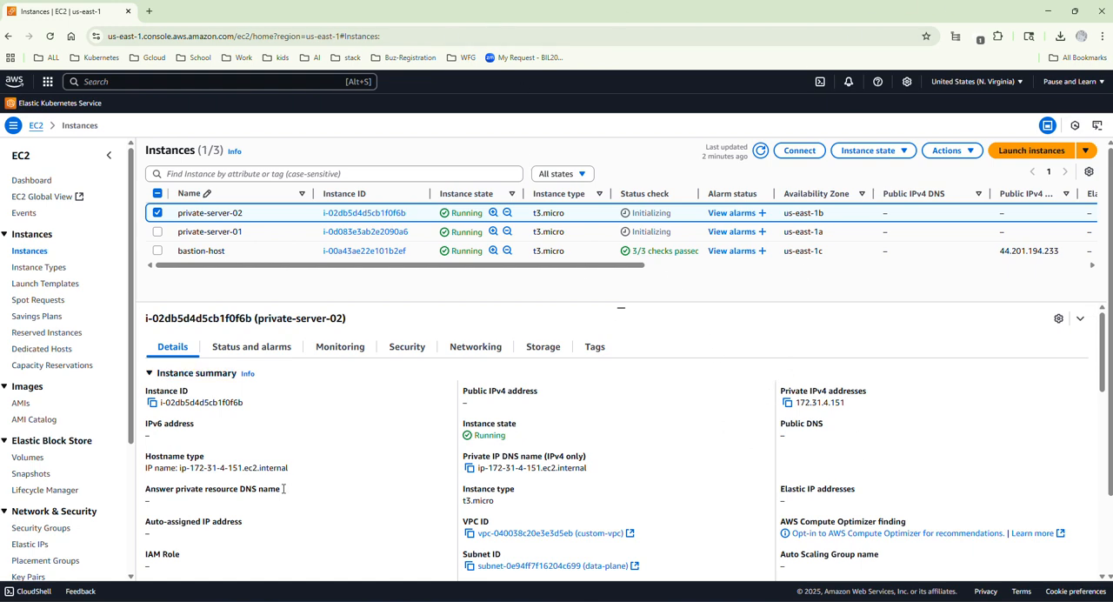
left_click(776, 600)
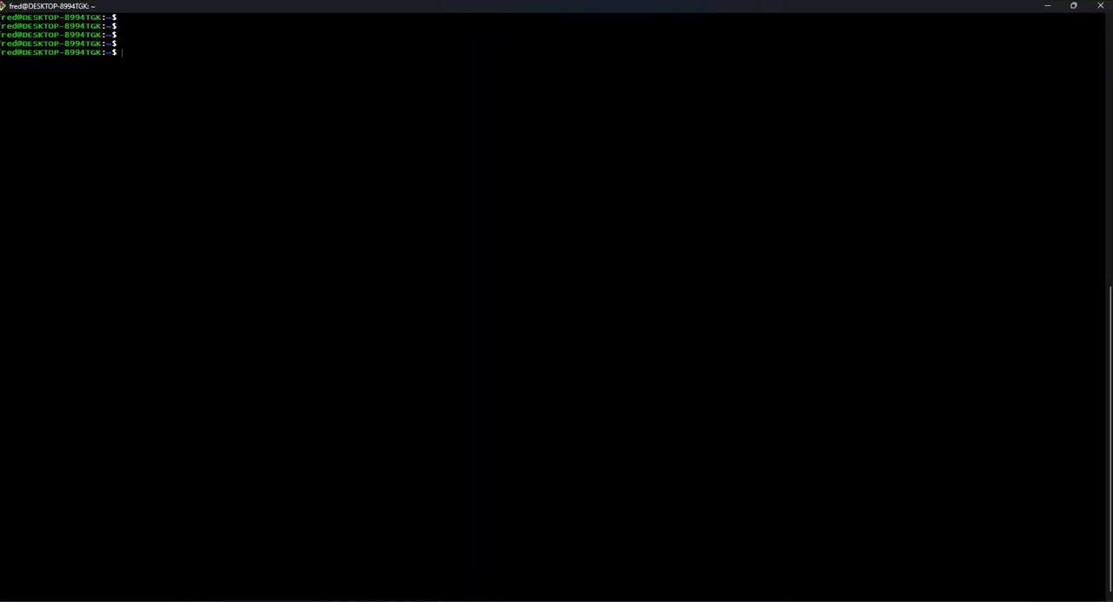
key("Return")
key("Return")
key("Return")
key("Return")
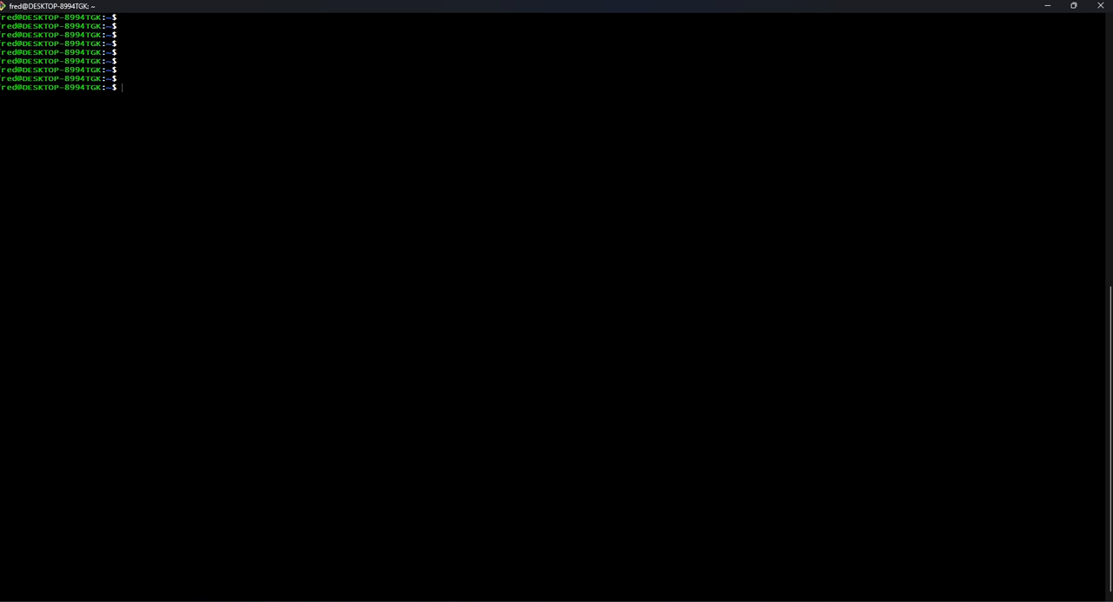
Copy Downloads/custom-key-pair.pem into the .ssh/ directory with cp.
type("cd")
key("BackSpace")
key("BackSpace")
key("BackSpace")
type("cp Dow")
key("Tab")
type("cust")
key("Tab")
type(".ssh/")
key("Return")
key("Return")
key("Return")
key("Return")
Change the working directory to .ssh.
type("cd .ssh")
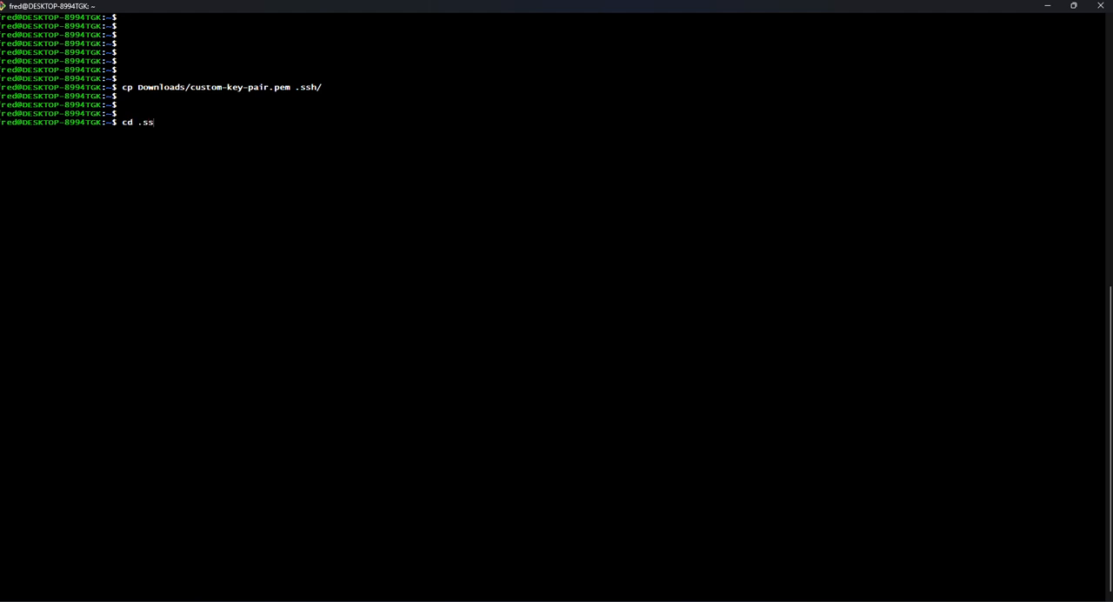
key("Return")
key("Return")
key("Return")
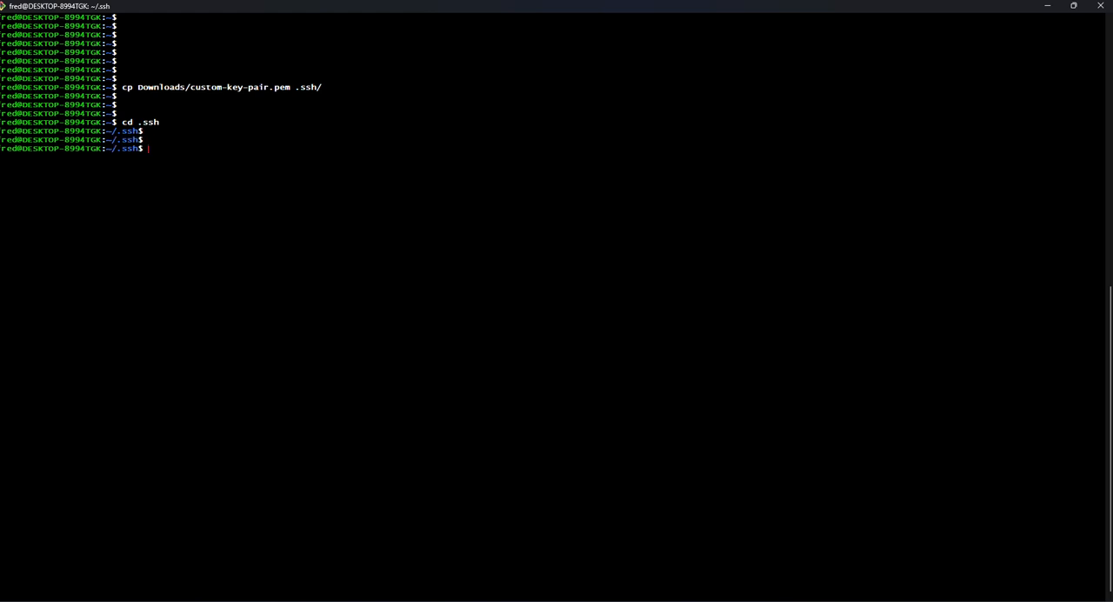
List the .ssh directory's files, first plainly with ls and again in detail with ls -al.
type("c")
type("ls")
key("Return")
type("ls -al")
key("Return")
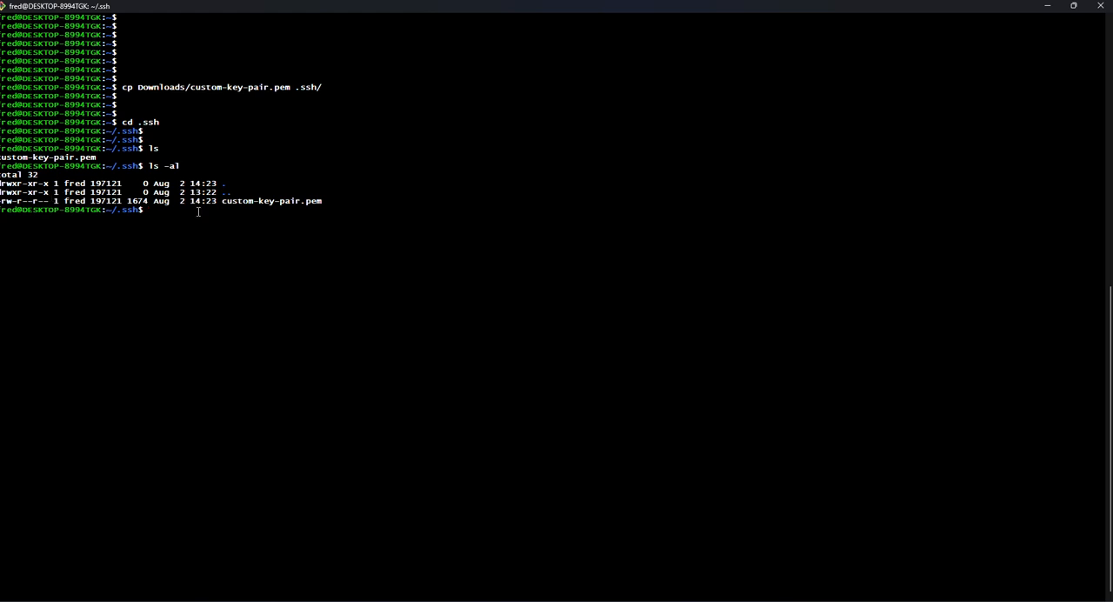
key("Return")
key("Return")
key("Return")
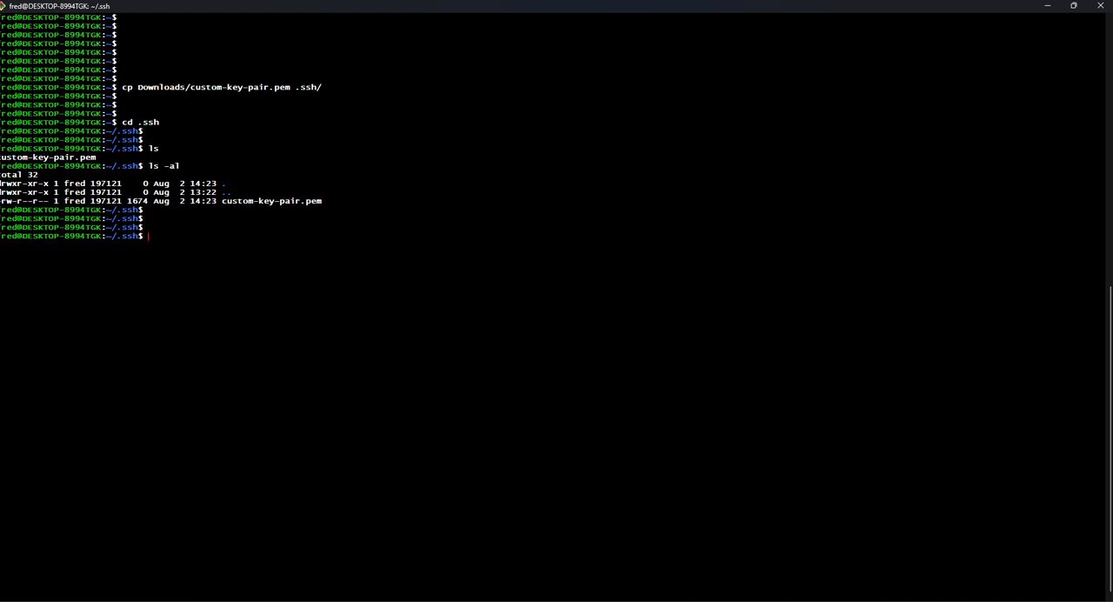
Restrict custom-key-pair.pem to permission mode 400 with chmod.
type("chmod 400")
type(" p")
key("BackSpace")
type("cu")
key("Tab")
key("Return")
key("Return")
key("Return")
key("Return")
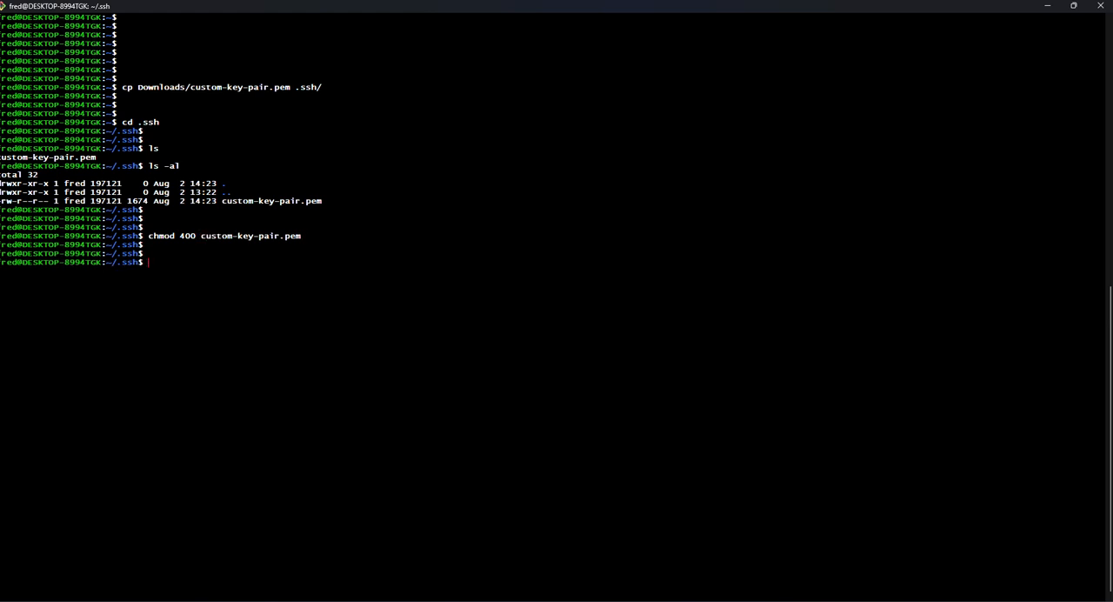
Recheck the permissions of custom-key-pair.pem by running ls -al.
key("Up")
key("Up")
key("Return")
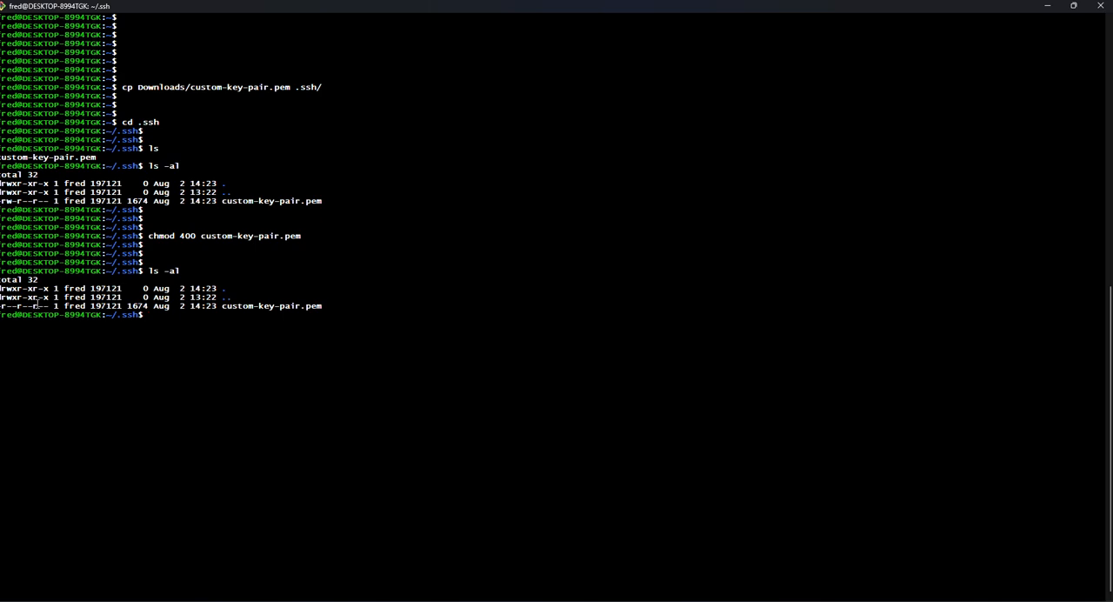
Switch to the EC2 console and copy the example SSH client command for connecting to bastion-host.
left_click(1048, 9)
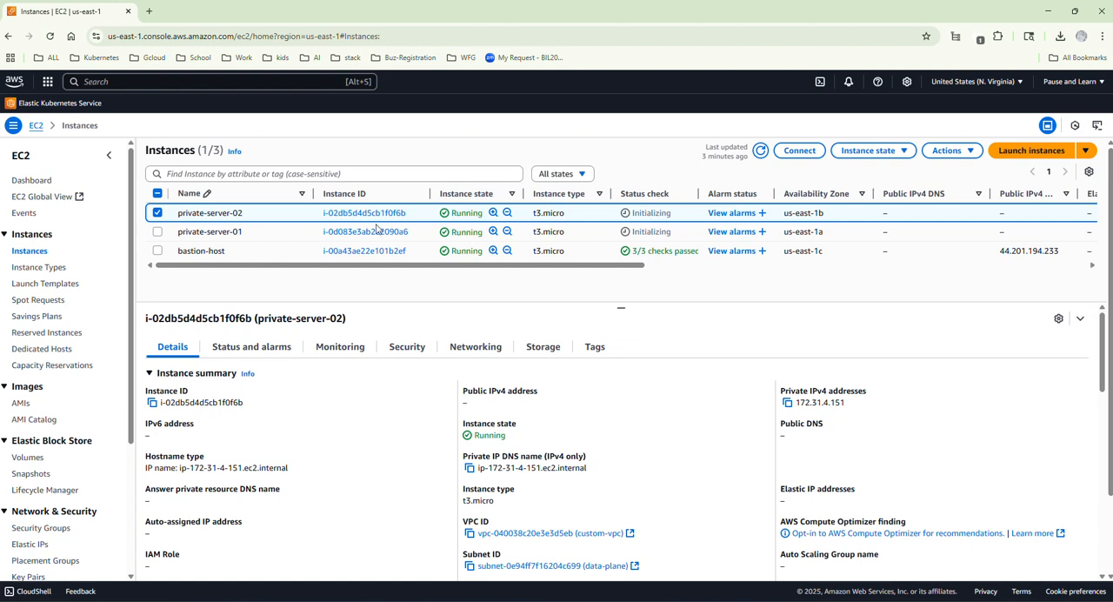
left_click(157, 212)
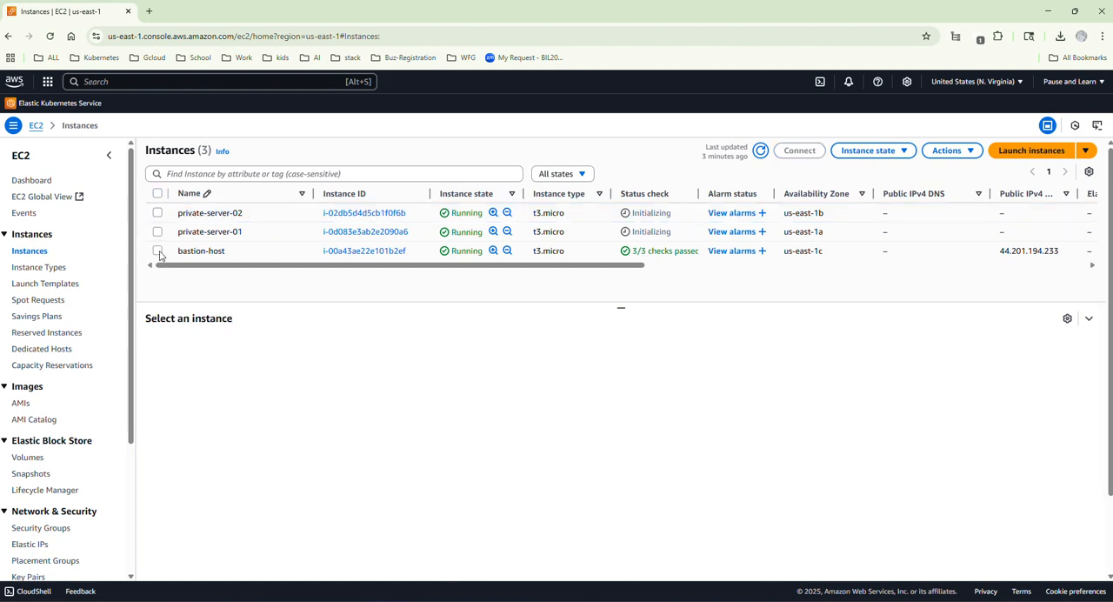
left_click(158, 251)
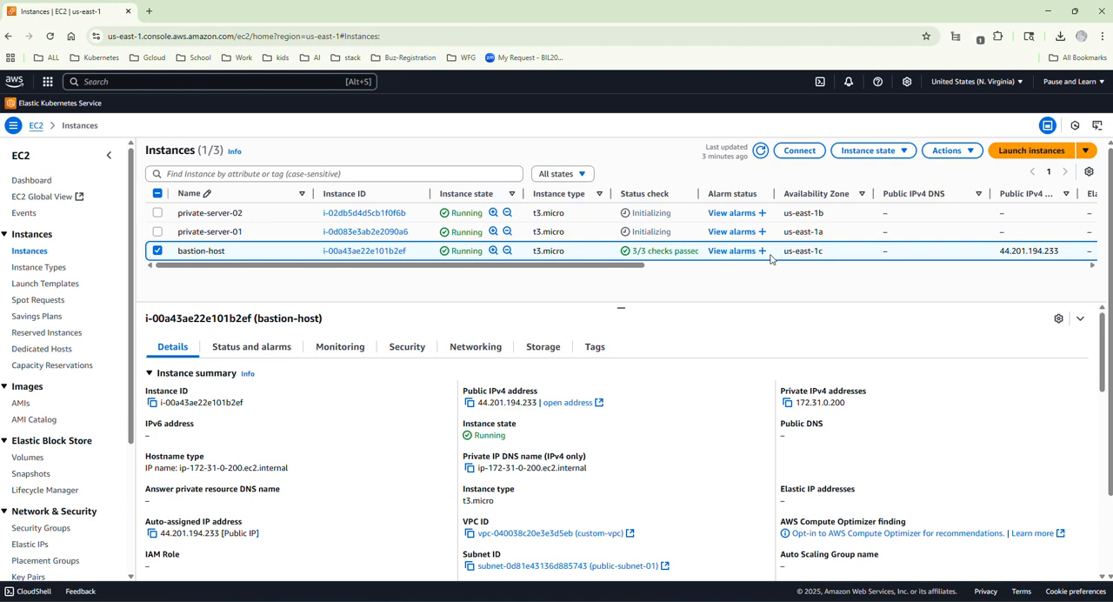
left_click(469, 403)
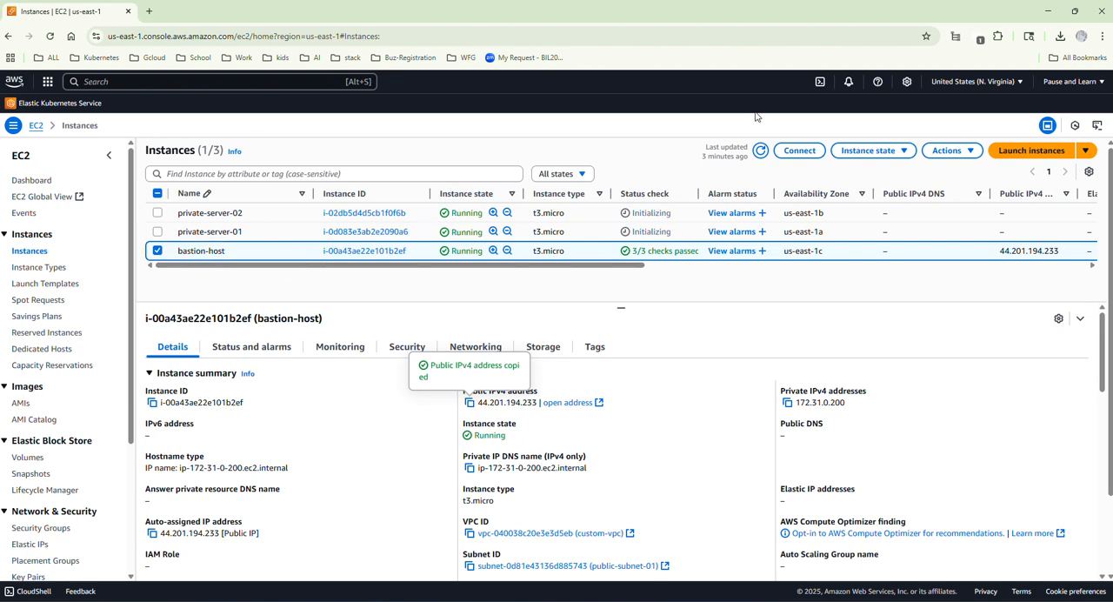
left_click(797, 152)
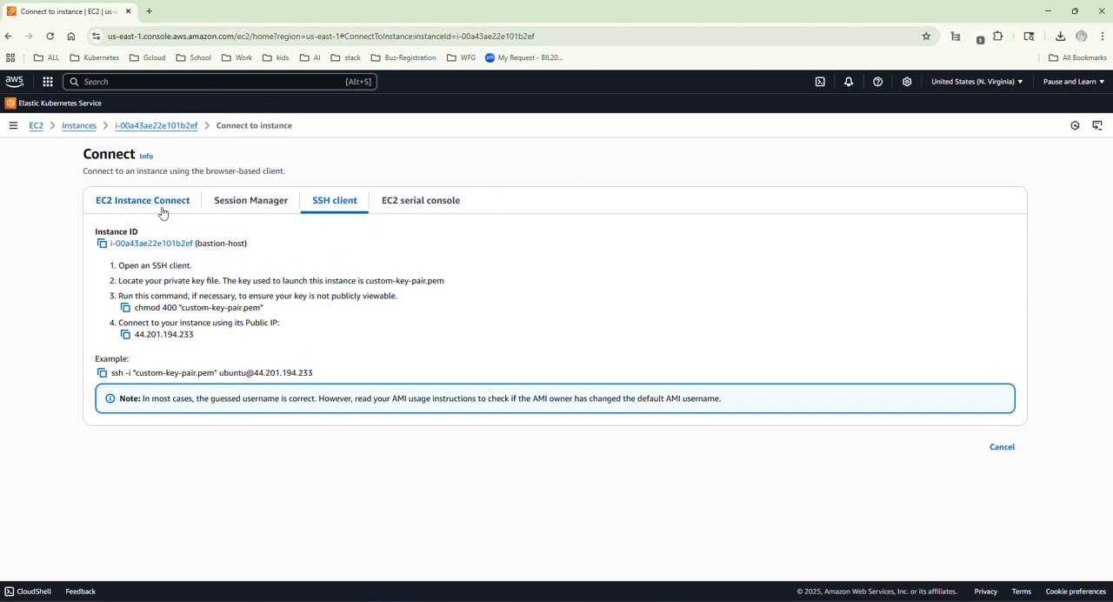
left_click(162, 214)
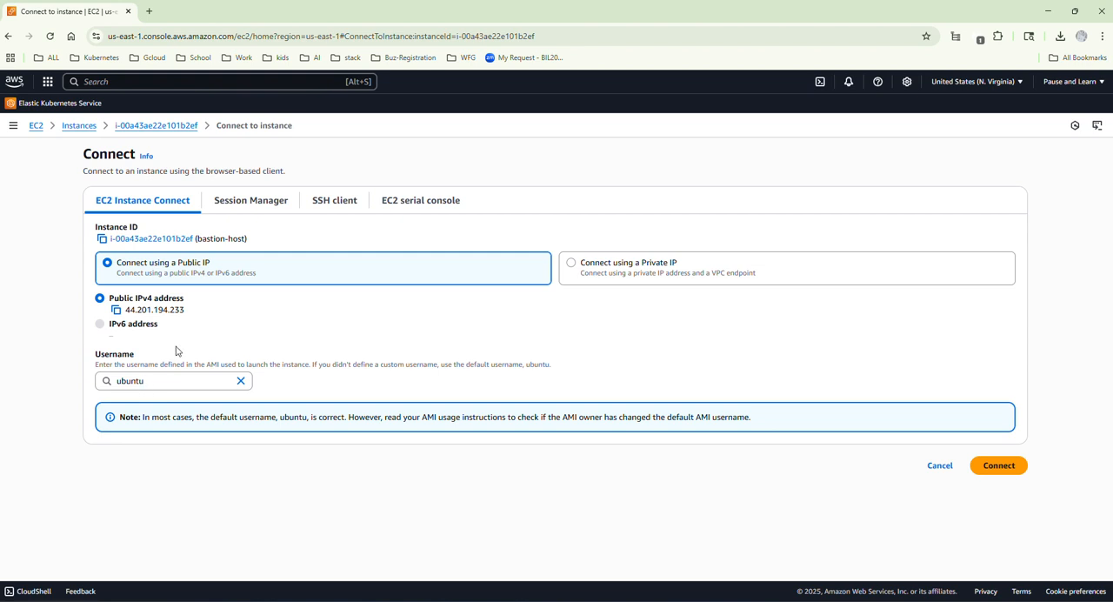
left_click(319, 206)
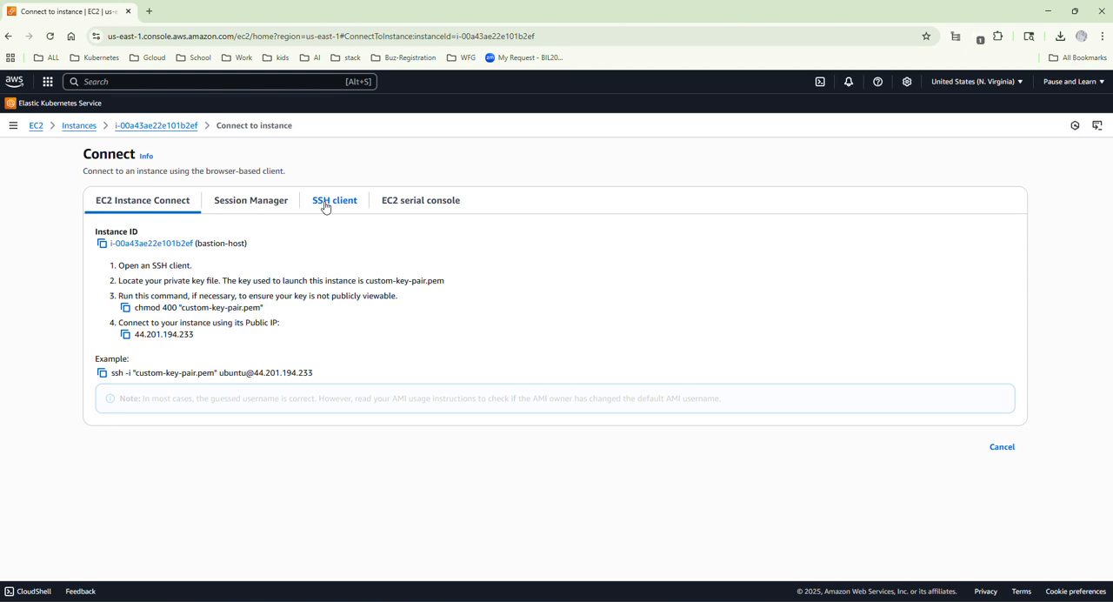
left_click(103, 373)
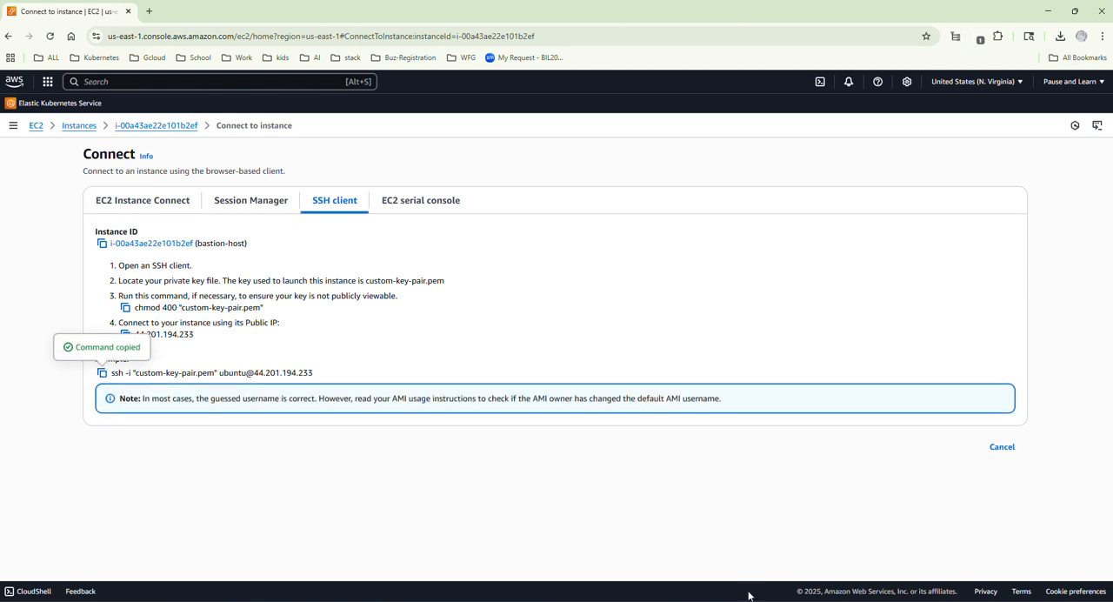
Connect to the bastion host from Git Bash with the copied SSH command, accept its host key, and clear the screen.
key("alt+Tab")
right_click(485, 299)
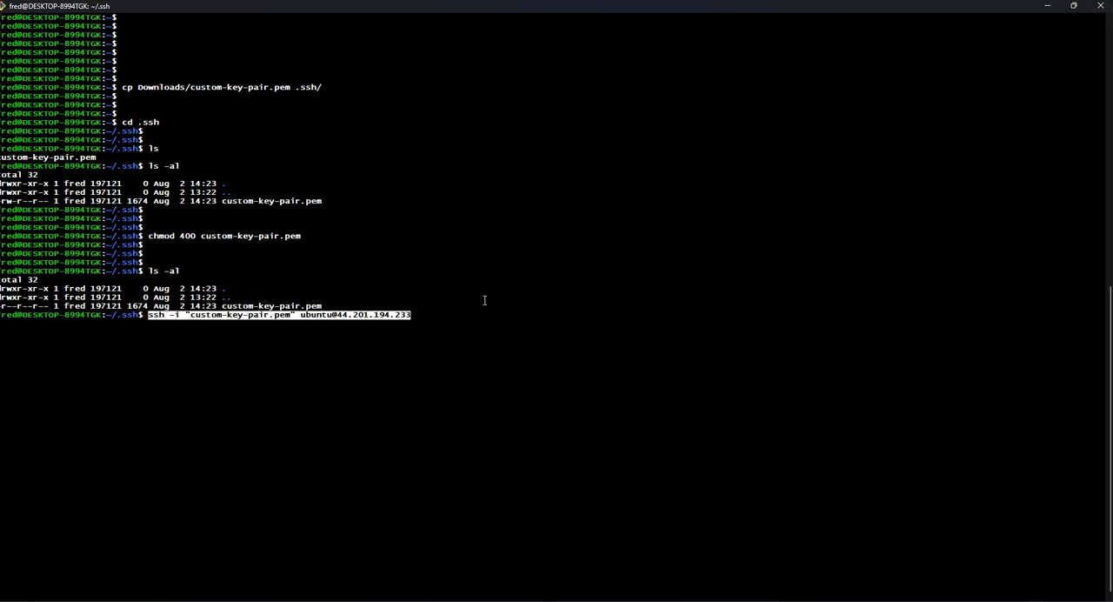
key("Return")
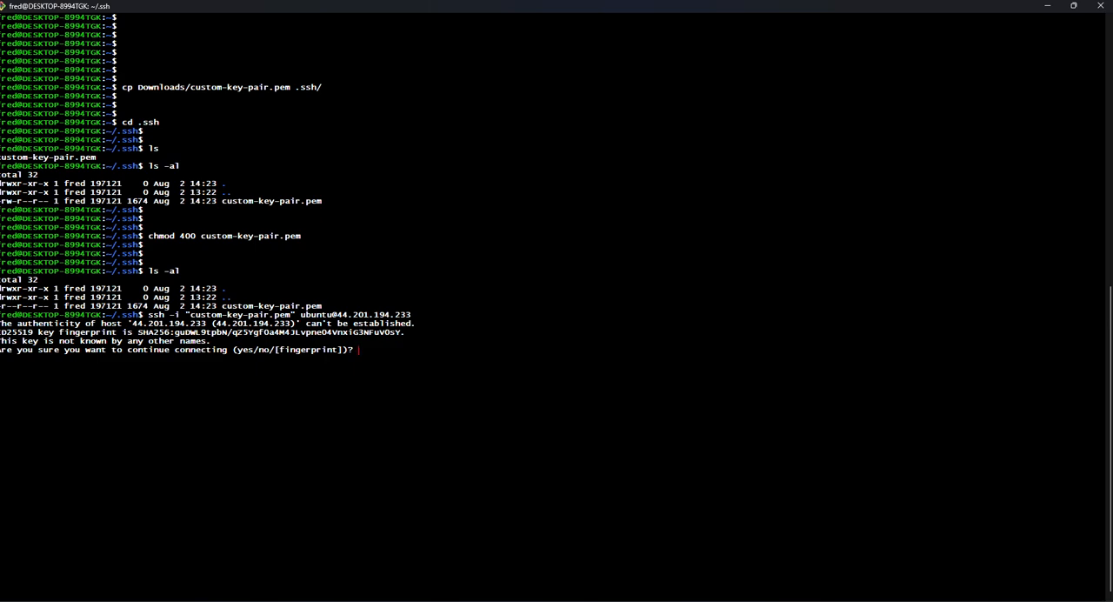
type("yes")
key("Return")
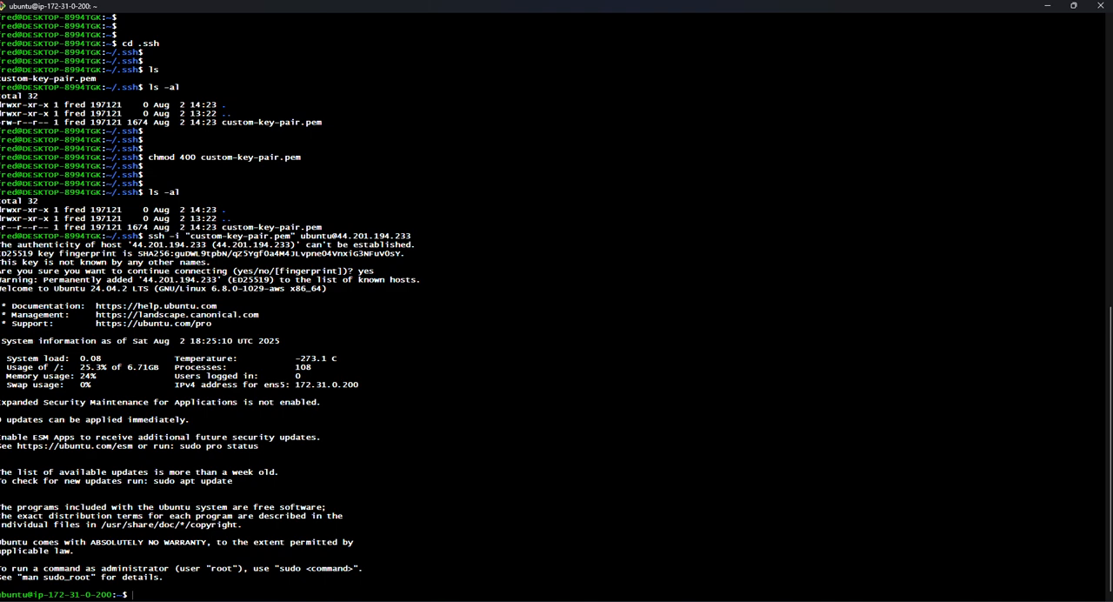
key("ctrl+l")
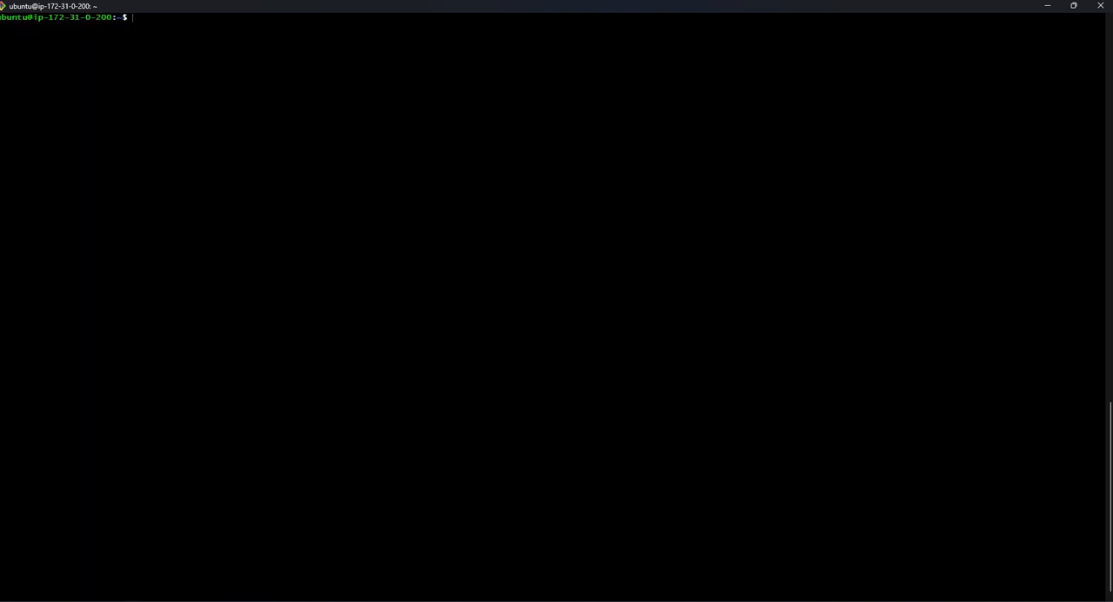
key("Return")
key("Return")
key("Return")
key("Return")
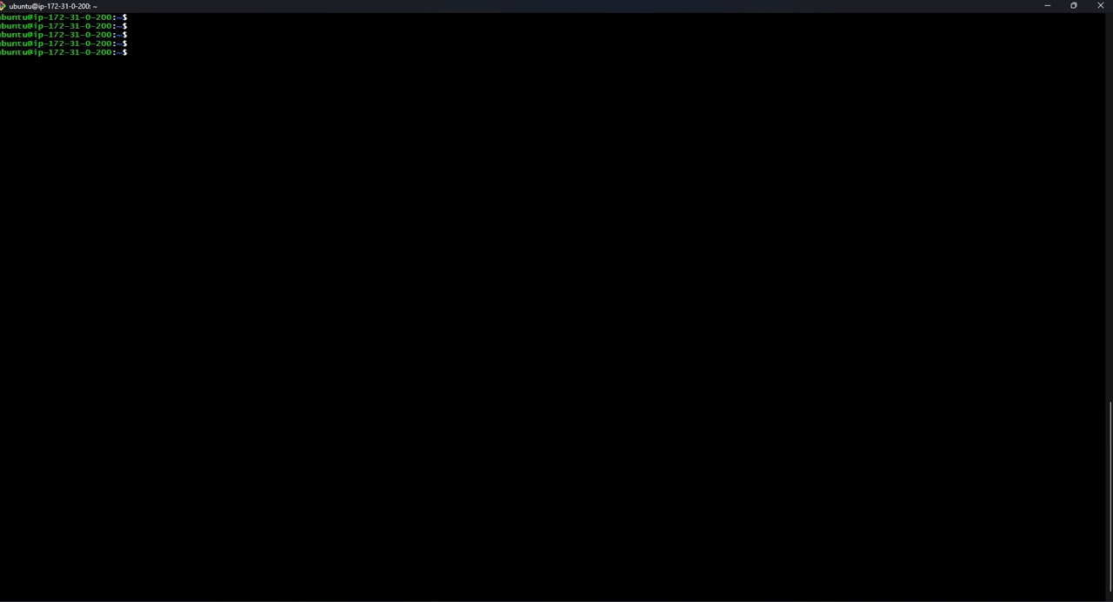
Update the bastion host's package lists with sudo apt update -y, then clear the terminal.
type("sudo apt upodat")
key("BackSpace")
key("BackSpace")
key("BackSpace")
key("BackSpace")
type("date -y")
key("Return")
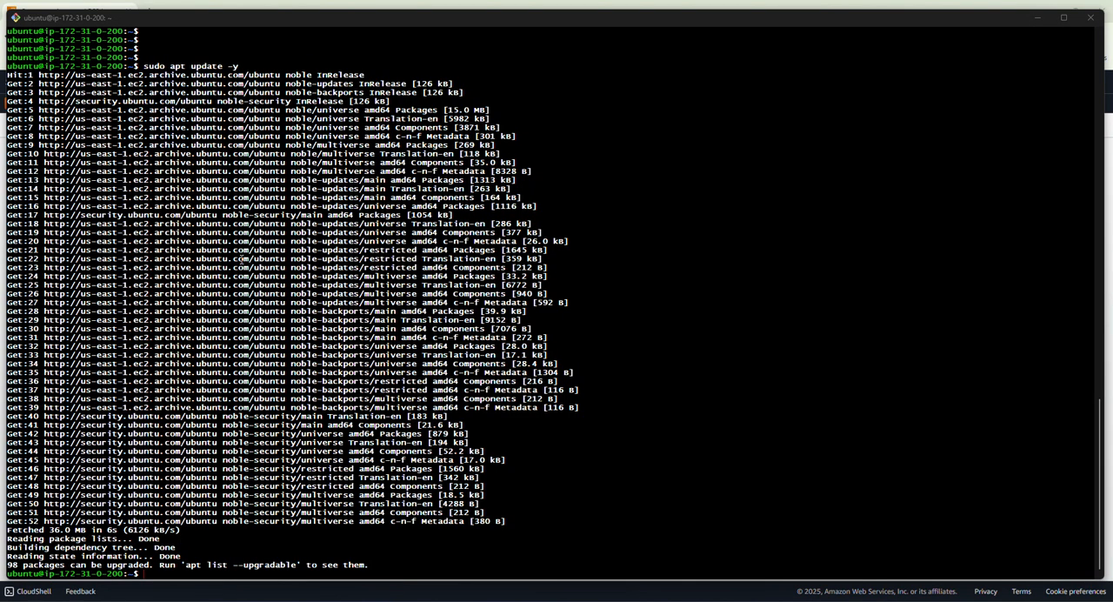
key("ctrl+l")
key("Return")
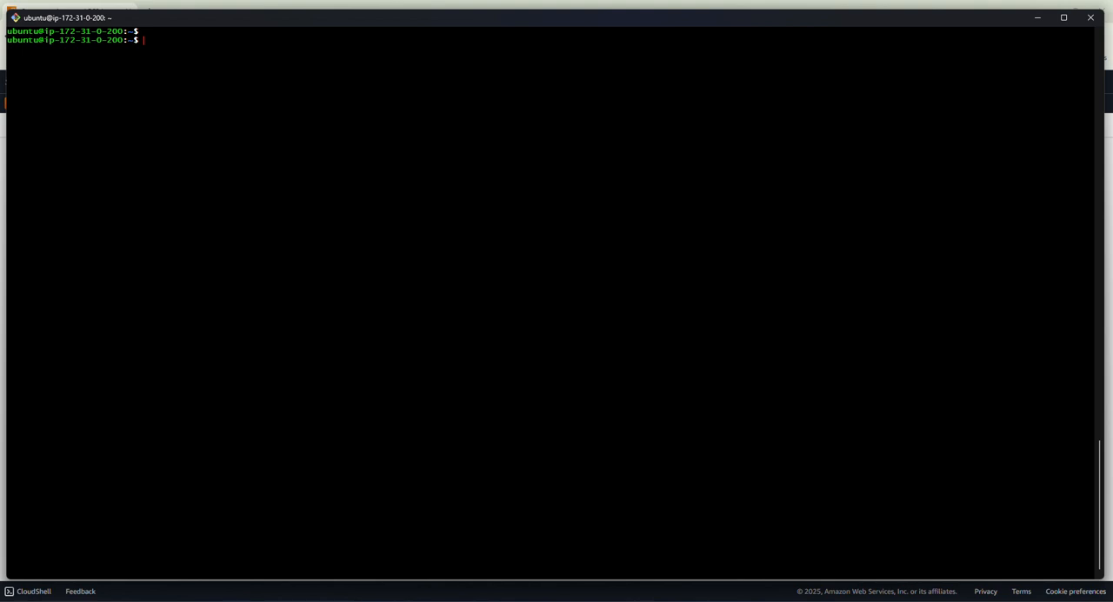
key("Return")
key("Return")
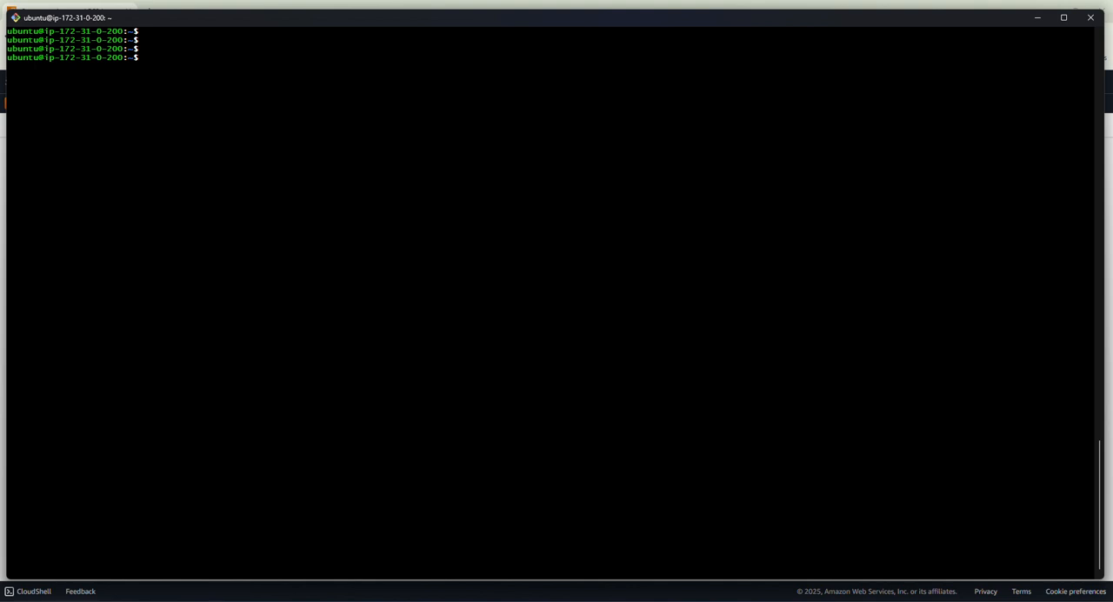
Check the server's current hostname with the hostname command.
type("hostname")
key("Return")
key("Return")
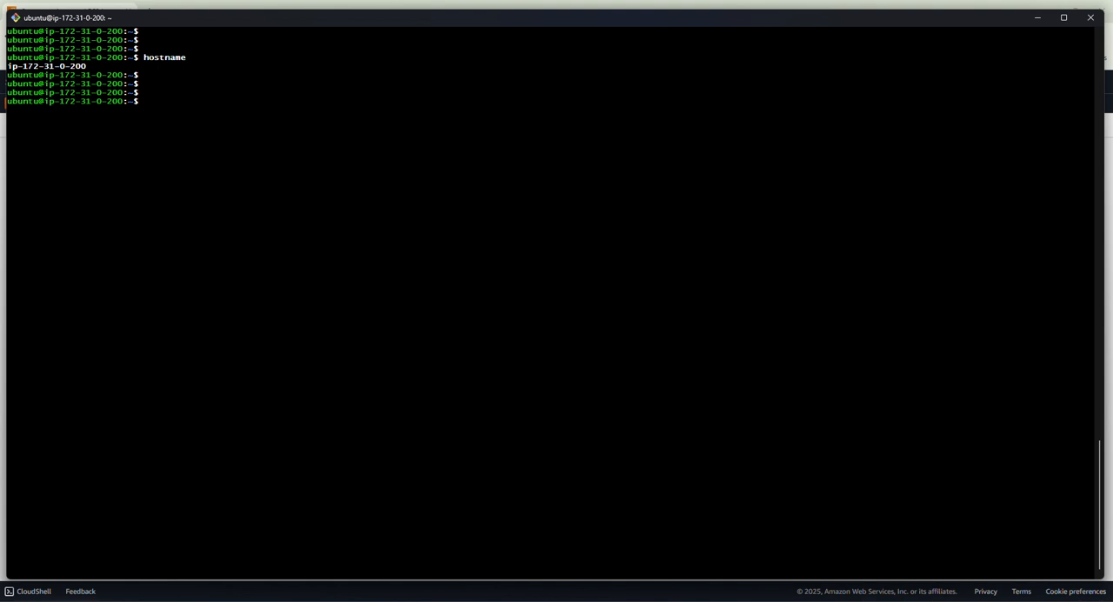
Set the server's hostname to bastion-host with sudo hostnamectl set-hostname.
type("sudo hostnamectl  set-hostname")
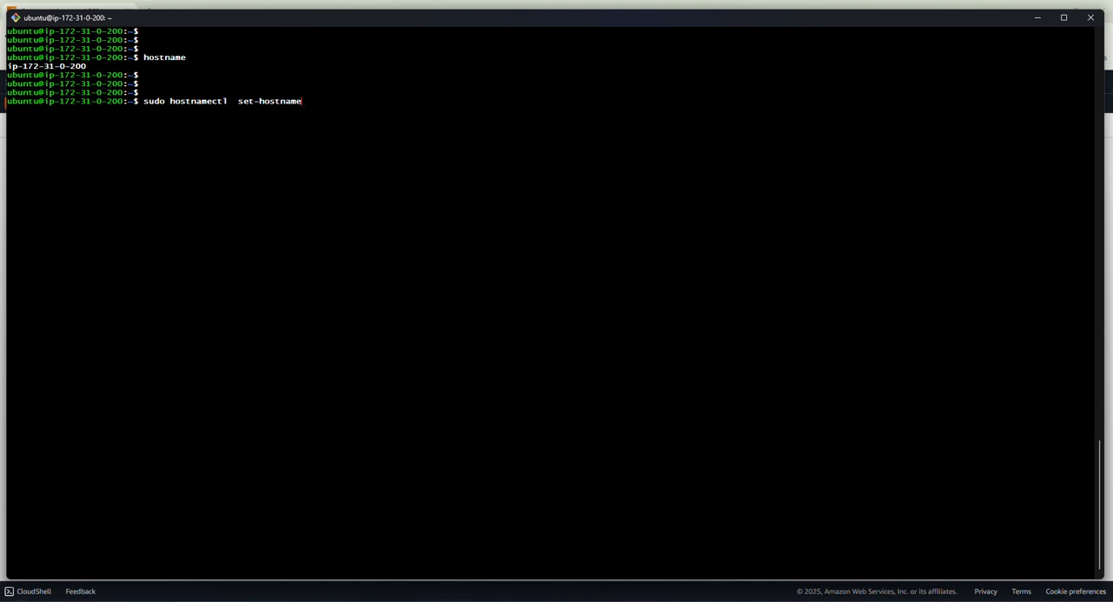
type(" basrtion-host")
key("Return")
key("Return")
key("Return")
key("Return")
key("Return")
key("Return")
Log out of the bastion host and reconnect over SSH with custom-key-pair.pem to load the new hostname.
type("exit")
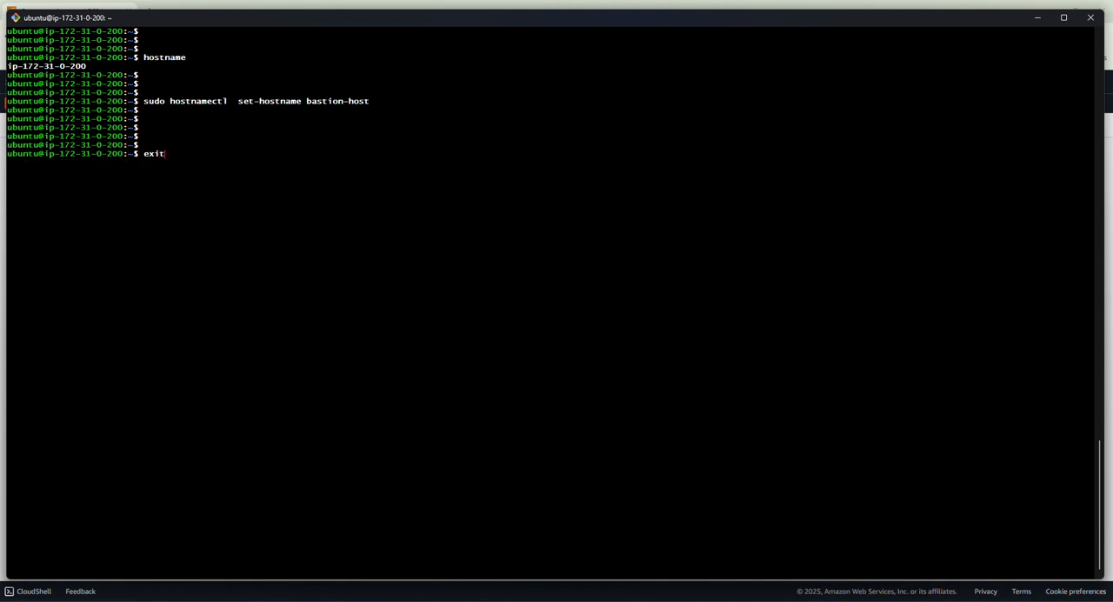
key("Return")
key("Up")
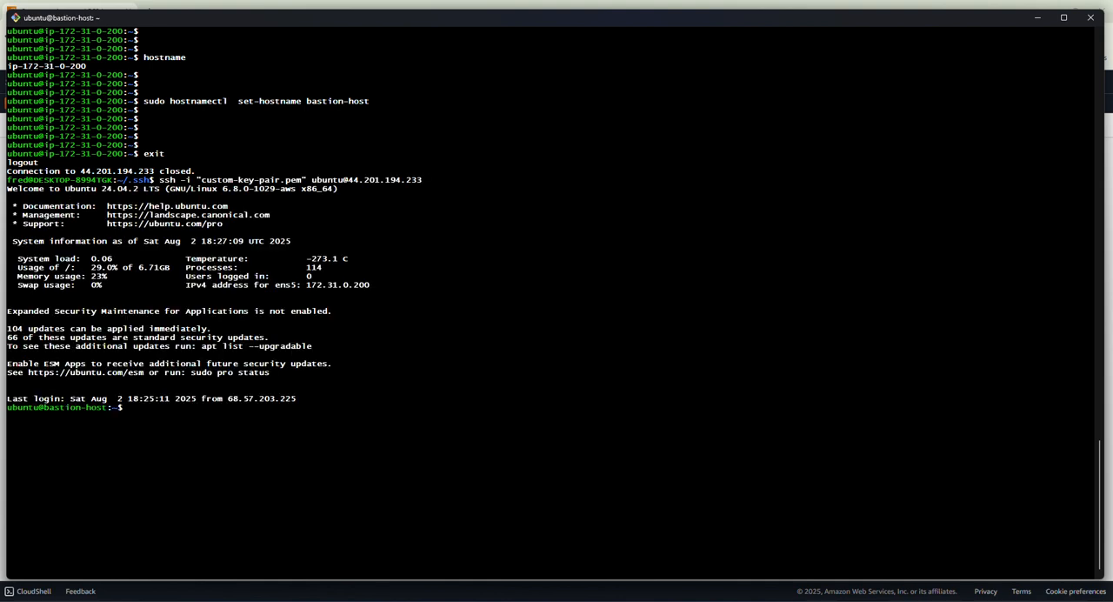
left_click_drag(43, 409, 90, 402)
left_click(64, 146)
key("Return")
key("Return")
key("Return")
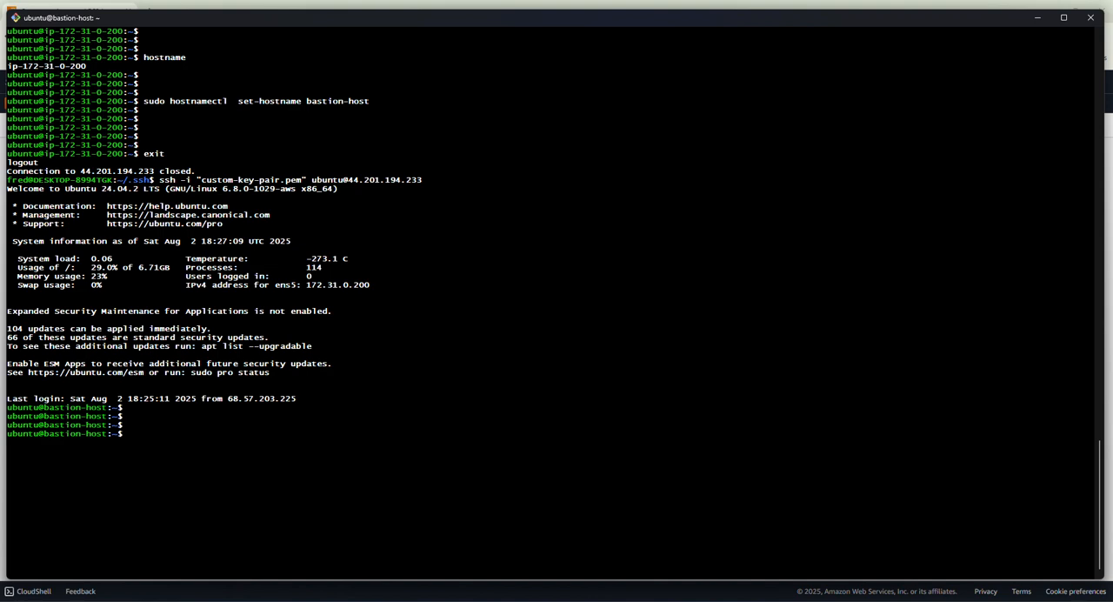
Review the bastion-to-private-subnet SSH paths in the architecture diagram, then return to the terminal.
key("alt+Tab")
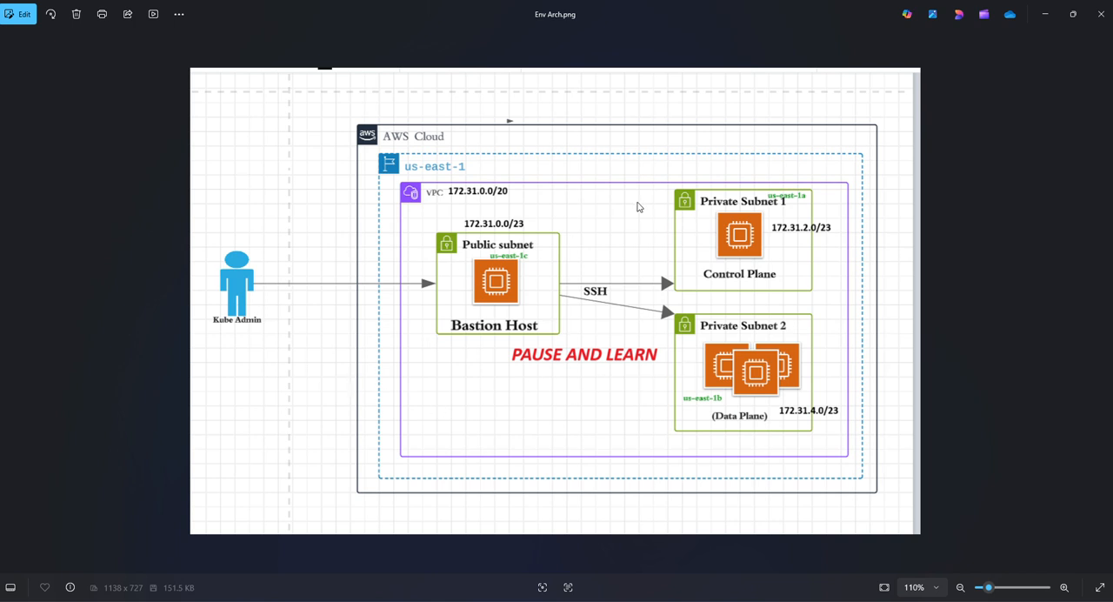
left_click(1044, 15)
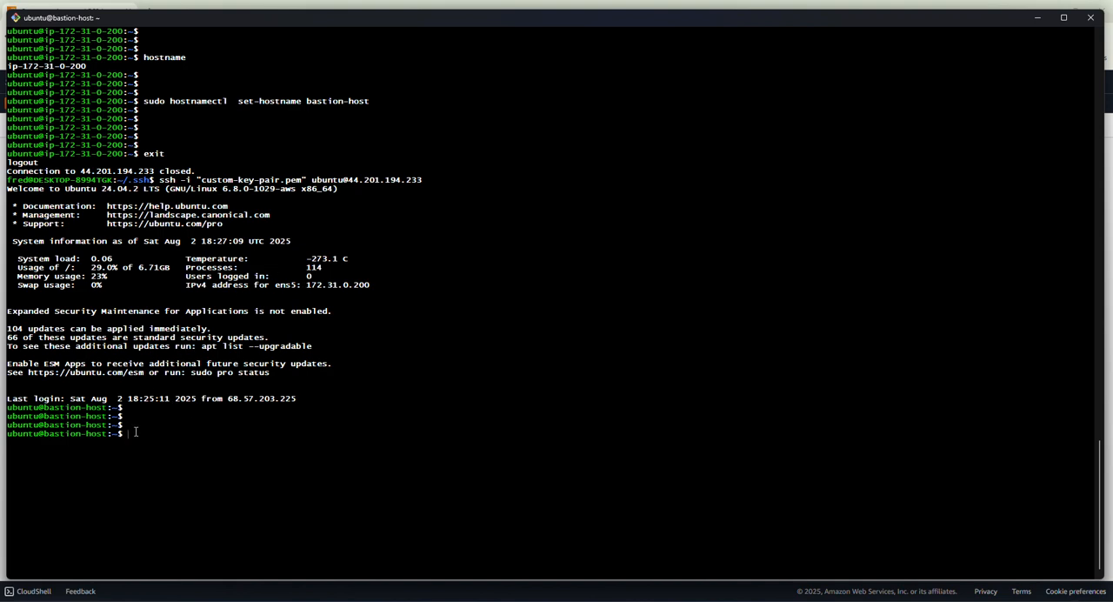
double_click(351, 249)
Exit the bastion host session back to the local .ssh directory.
type("exit")
key("Return")
key("Return")
key("Return")
Clear the terminal and display the contents of custom-key-pair.pem with cat.
type("cat")
key("ctrl+l")
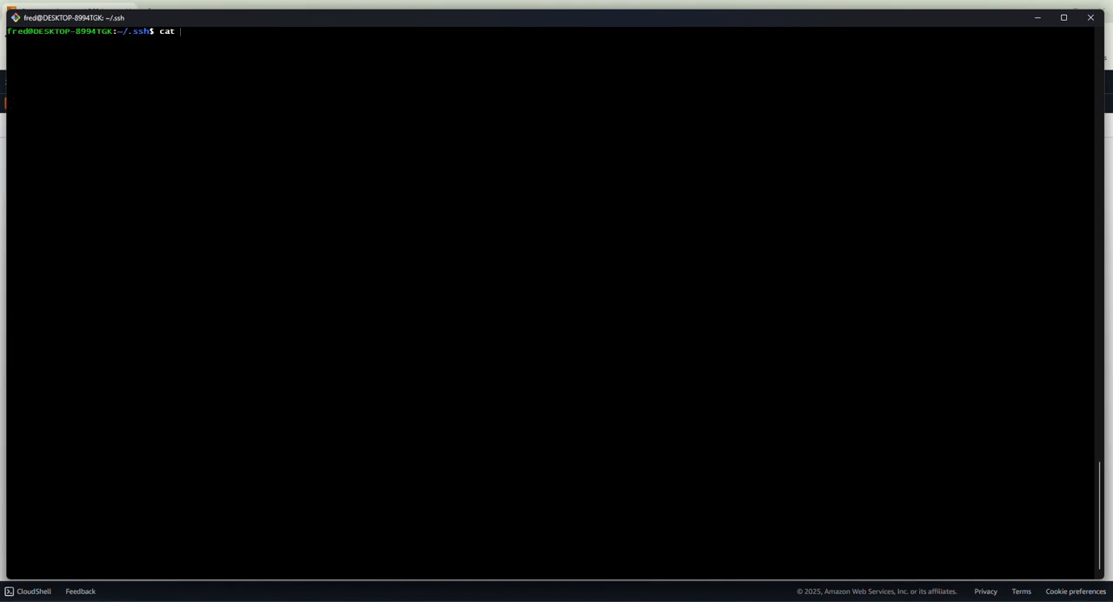
type("pas")
key("BackSpace")
key("BackSpace")
key("BackSpace")
type("cu")
key("Tab")
key("Return")
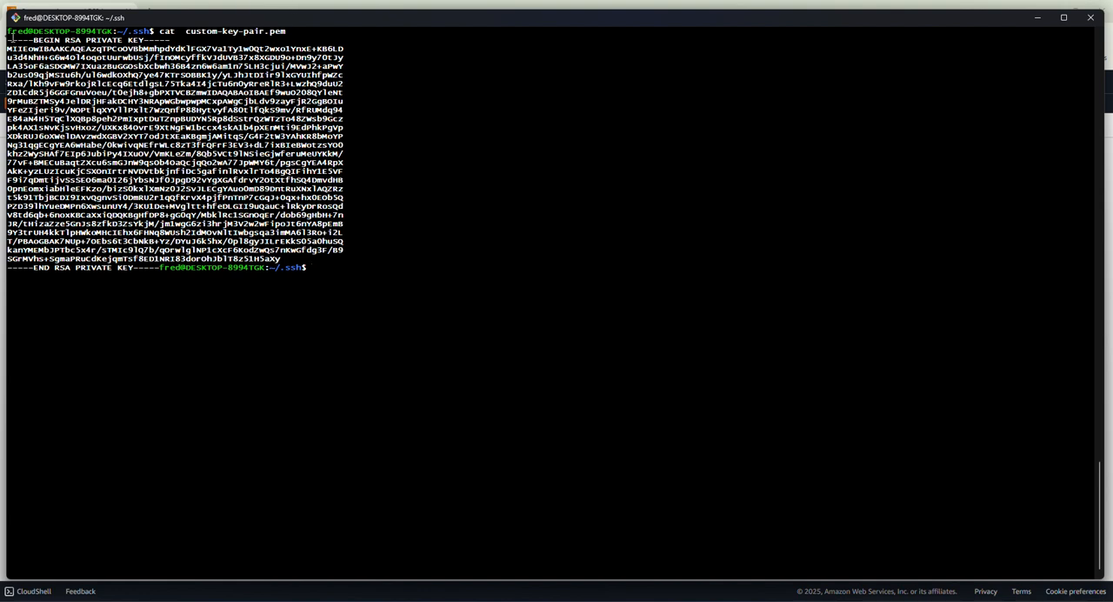
Copy the complete private key text, from its BEGIN line through its END line.
left_click_drag(8, 40, 158, 263)
key("ctrl+c")
right_click(161, 222)
right_click(322, 247)
key("ctrl+c")
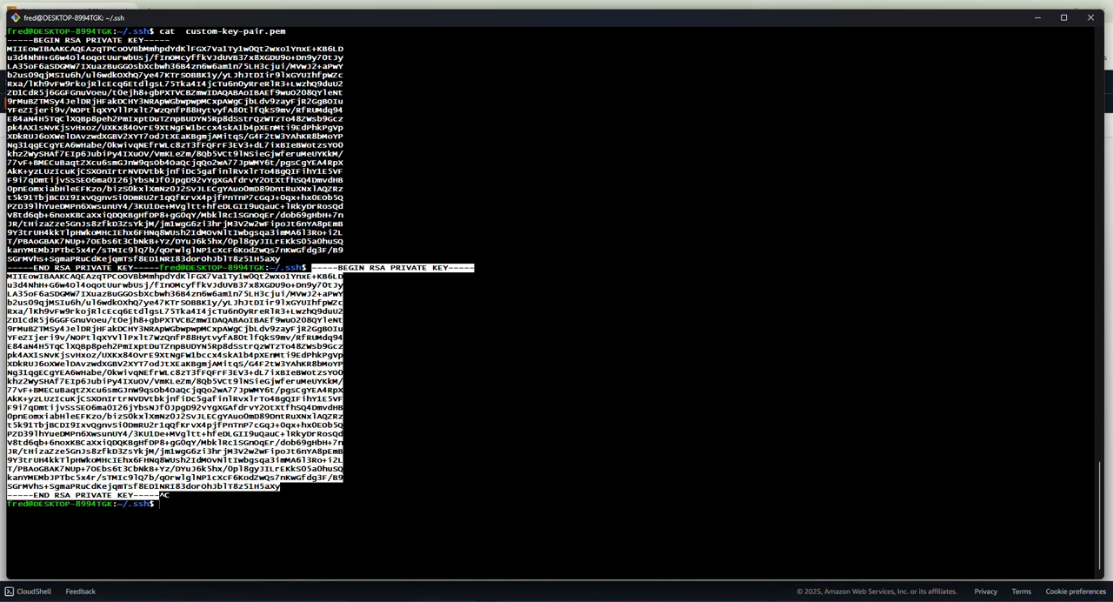
key("ctrl+l")
key("Return")
key("Return")
key("Return")
key("Up")
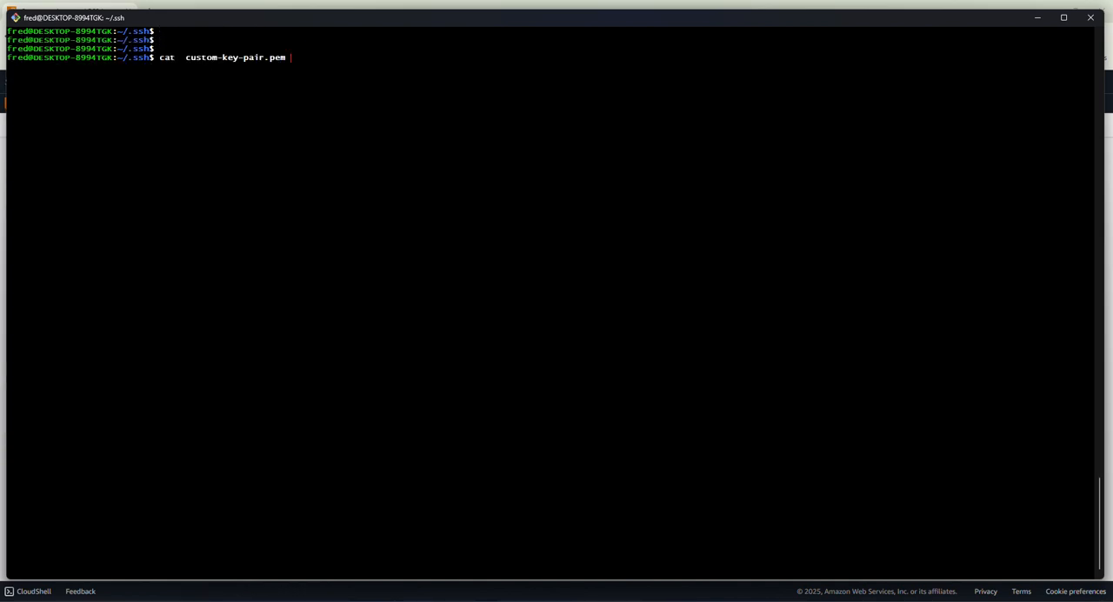
key("Up")
key("Return")
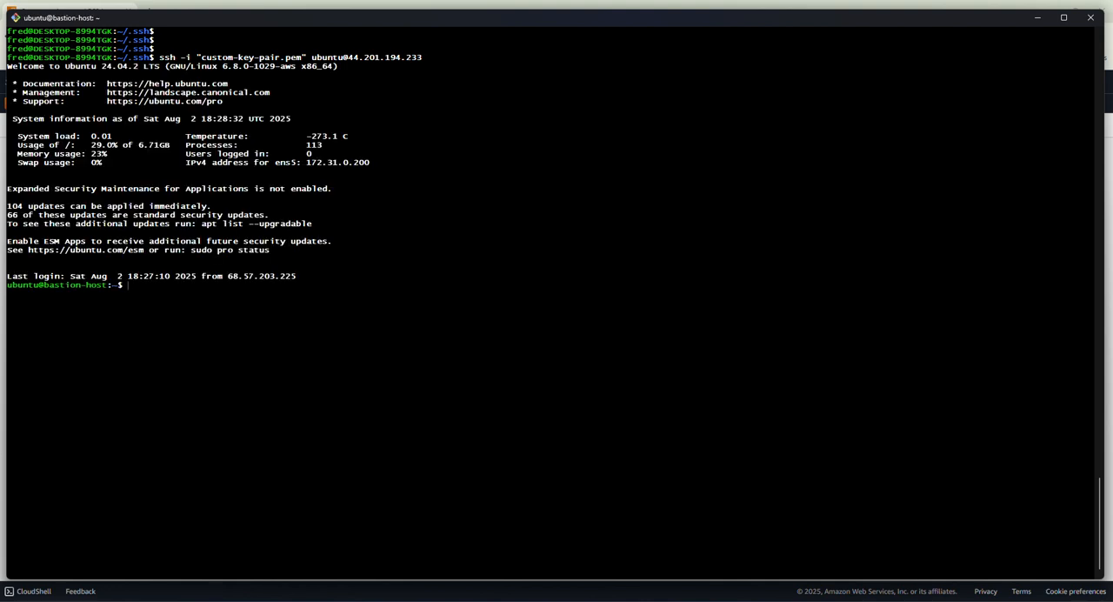
Clear the bastion host's terminal and open a new file, .ssh/custom-key, in vi.
key("ctrl+l")
key("Return")
key("Return")
key("Return")
key("Return")
key("Return")
key("Return")
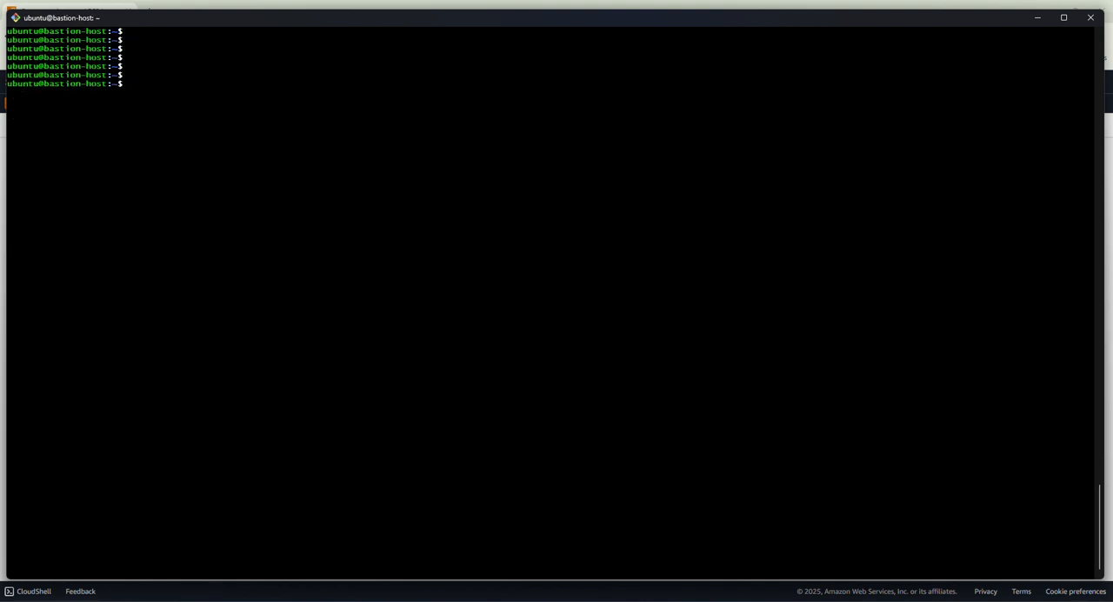
type("vi")
type(".ssh/custom-key")
key("Return")
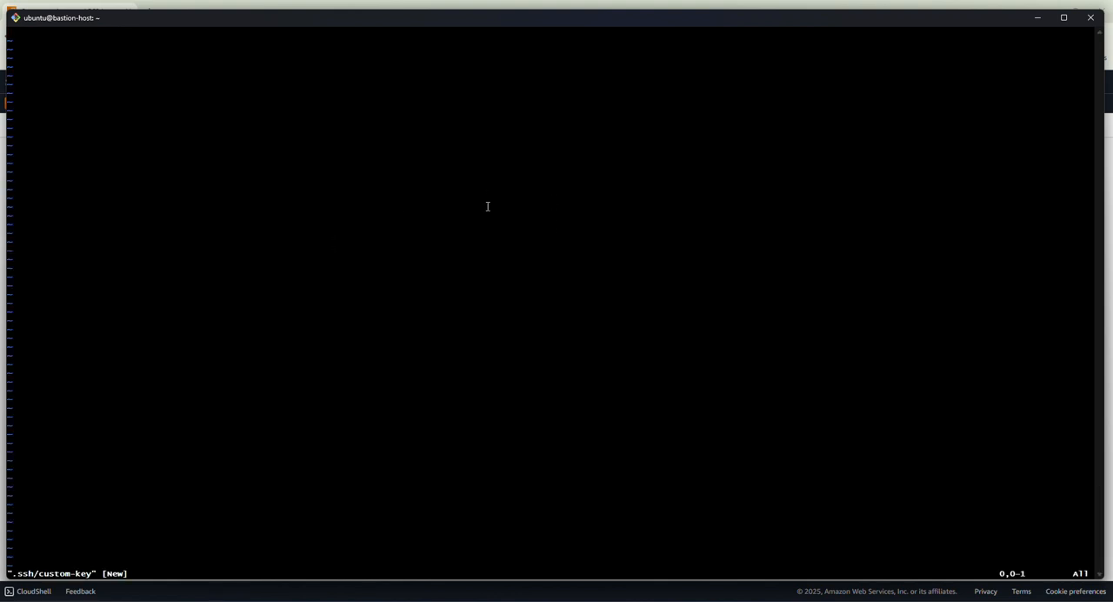
Paste the copied RSA private key into the custom-key file, then save and exit vi.
key("shift+Insert")
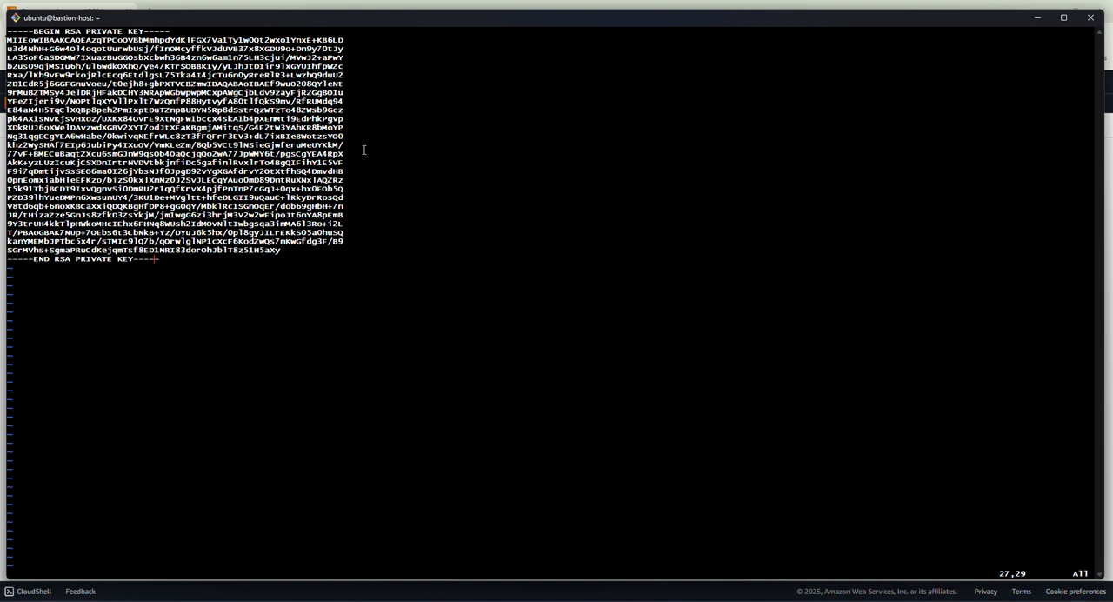
type(":x")
key("Return")
Clear the terminal, change into the bastion host's .ssh directory and list its files.
key("ctrl+l")
key("Return")
key("Return")
key("Return")
type("cd .ssh/")
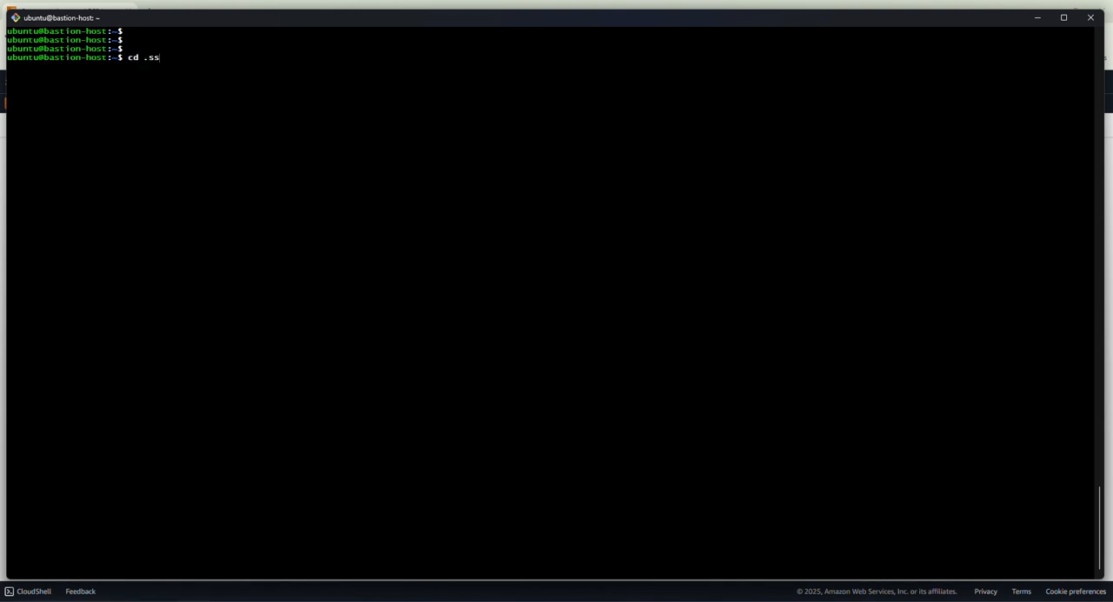
key("Return")
type("ls")
key("Return")
key("Return")
key("Return")
key("Return")
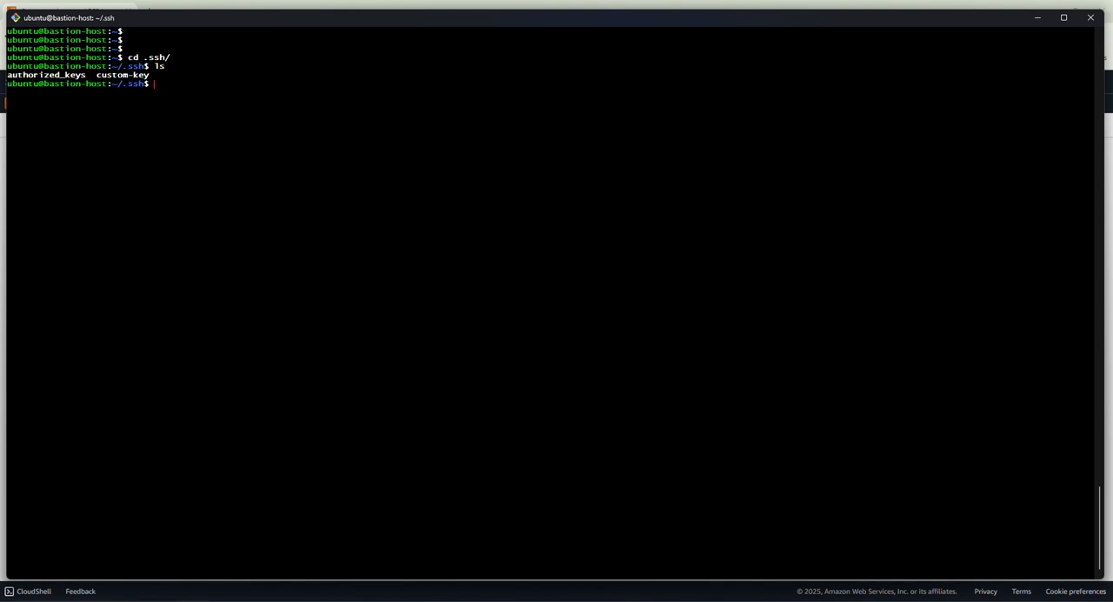
List the .ssh directory in long format with ls -al to check the custom-key file's permissions.
type("ls -al")
key("Return")
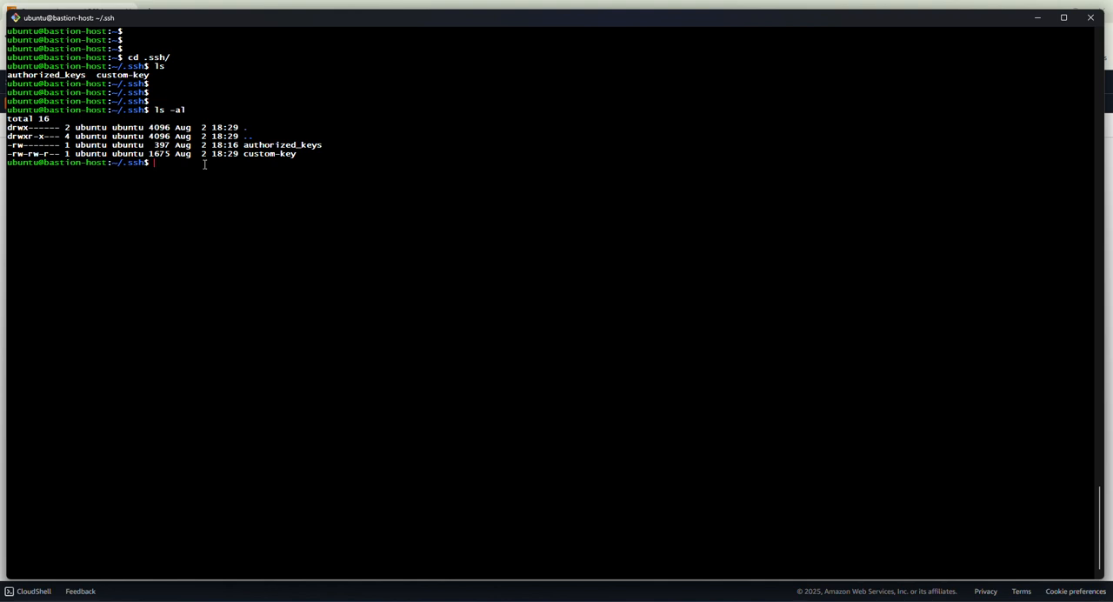
key("Return")
key("Return")
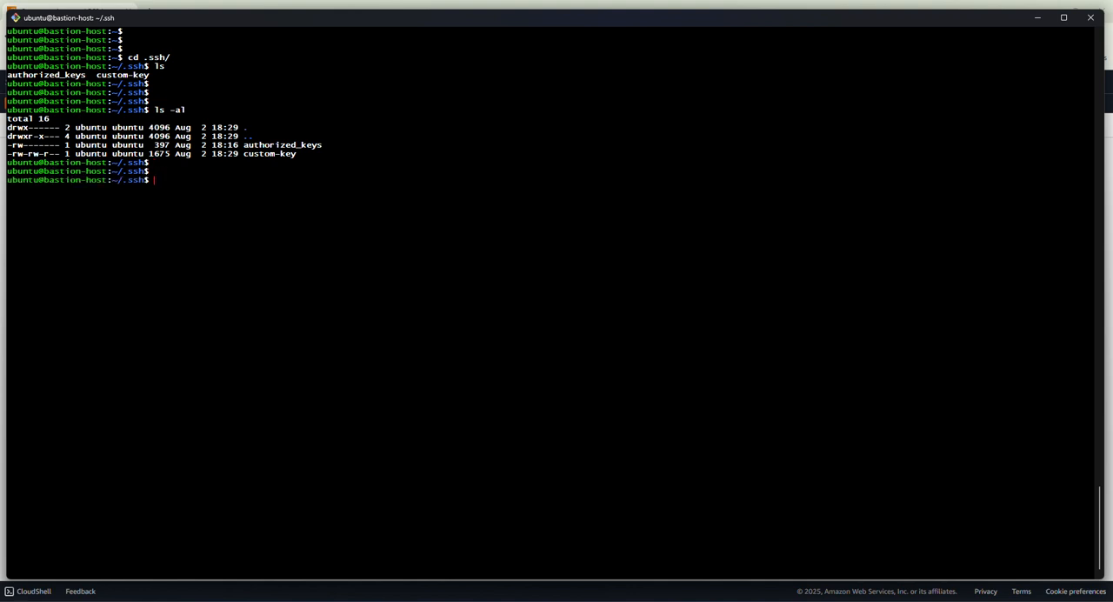
Restrict the custom-key file with chmod 400 and list the directory with ls -al to check its permissions.
type("chmod 400 c")
key("Tab")
key("Return")
key("Return")
key("Return")
key("Return")
key("Up")
key("Up")
key("Return")
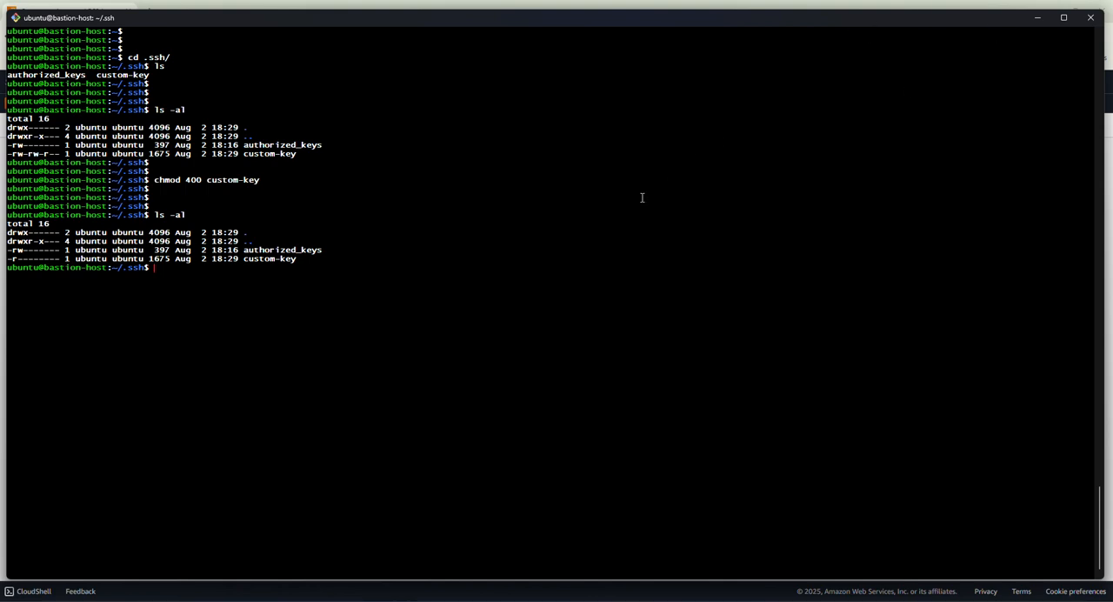
Review the SSH paths from the bastion host to the private subnets in the Env Arch.png diagram.
mouse_move(825, 600)
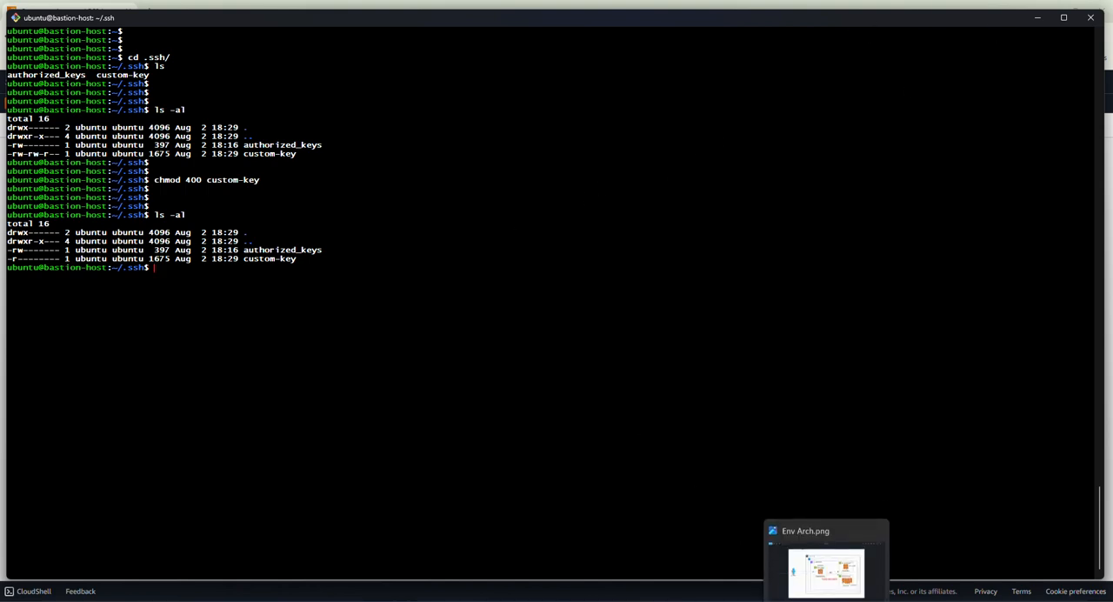
left_click(801, 559)
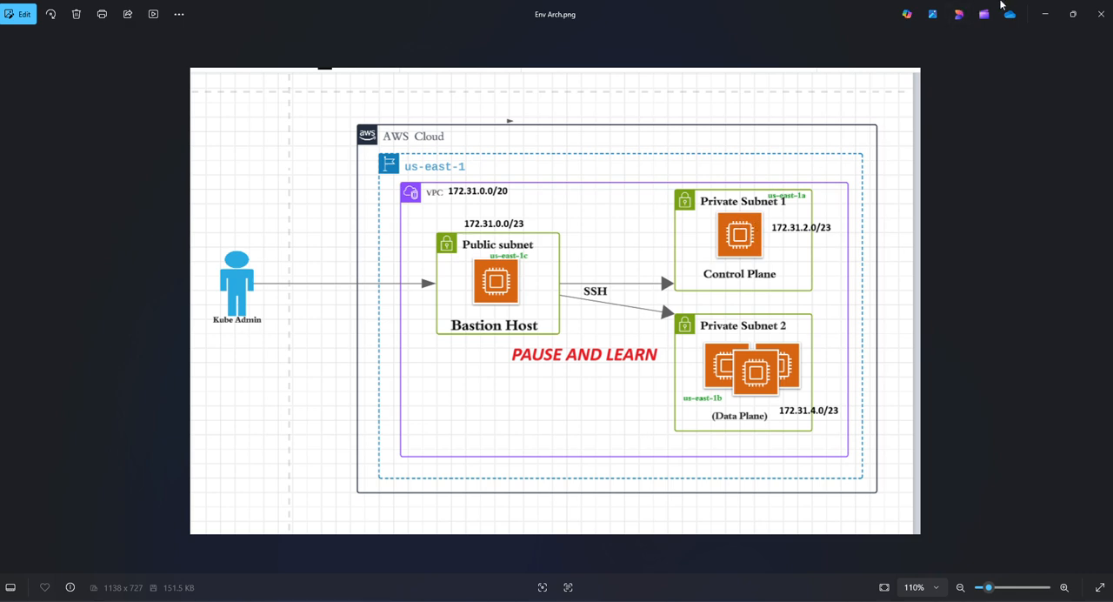
left_click(1045, 14)
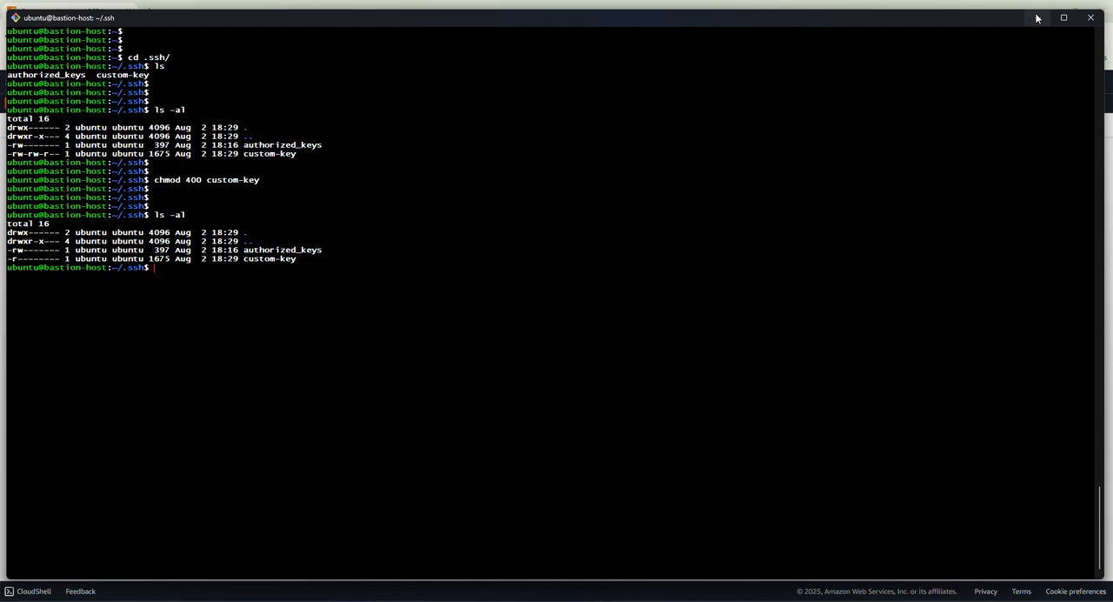
Switch to the AWS console, return to the EC2 instances list and select only private-server-01.
left_click(1036, 18)
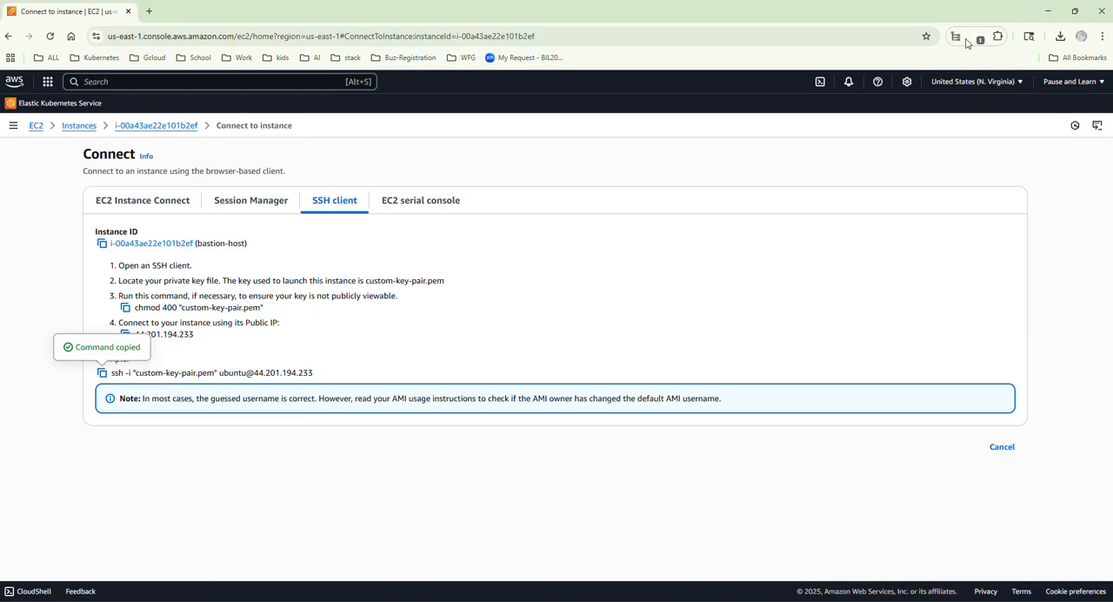
left_click(86, 129)
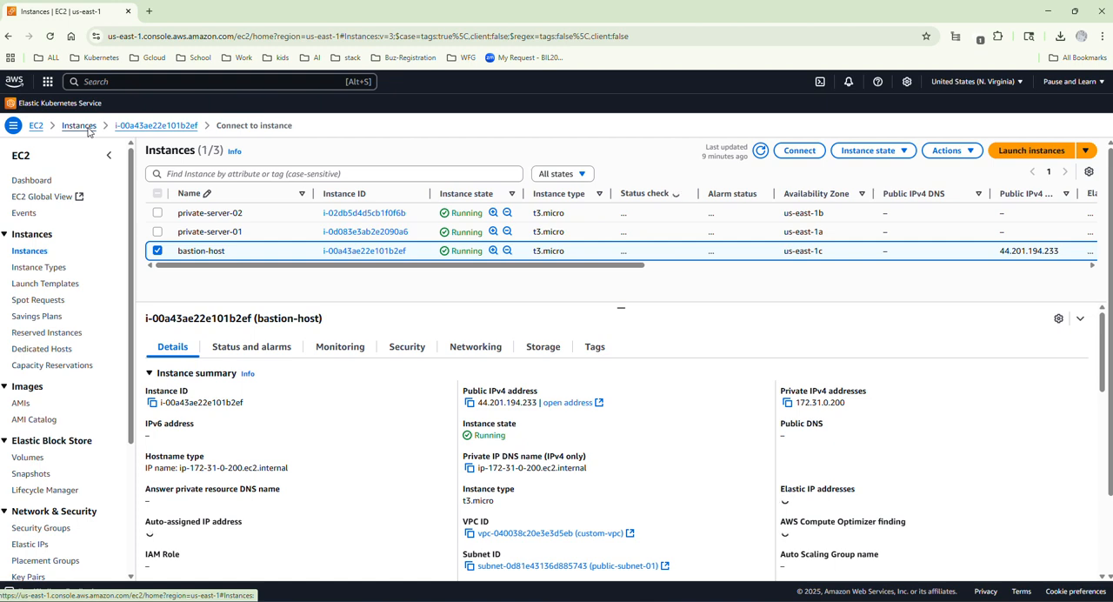
left_click(157, 250)
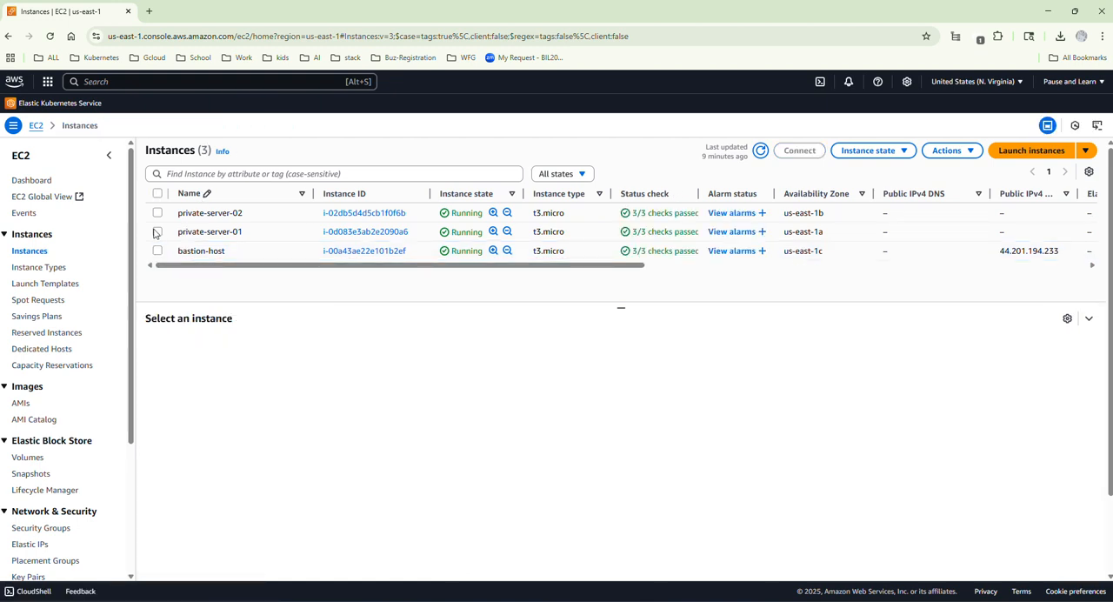
left_click(157, 231)
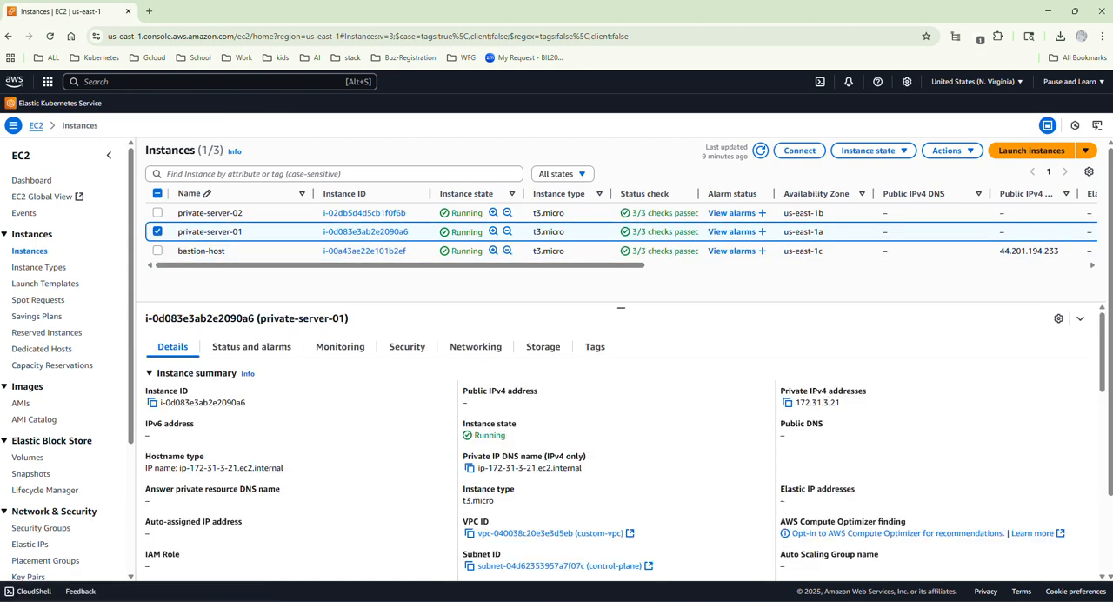
Compare the selected private-server-01 with Private Subnet 1 in the Env Arch.png diagram, then return to the EC2 instances list.
mouse_move(826, 600)
left_click(830, 561)
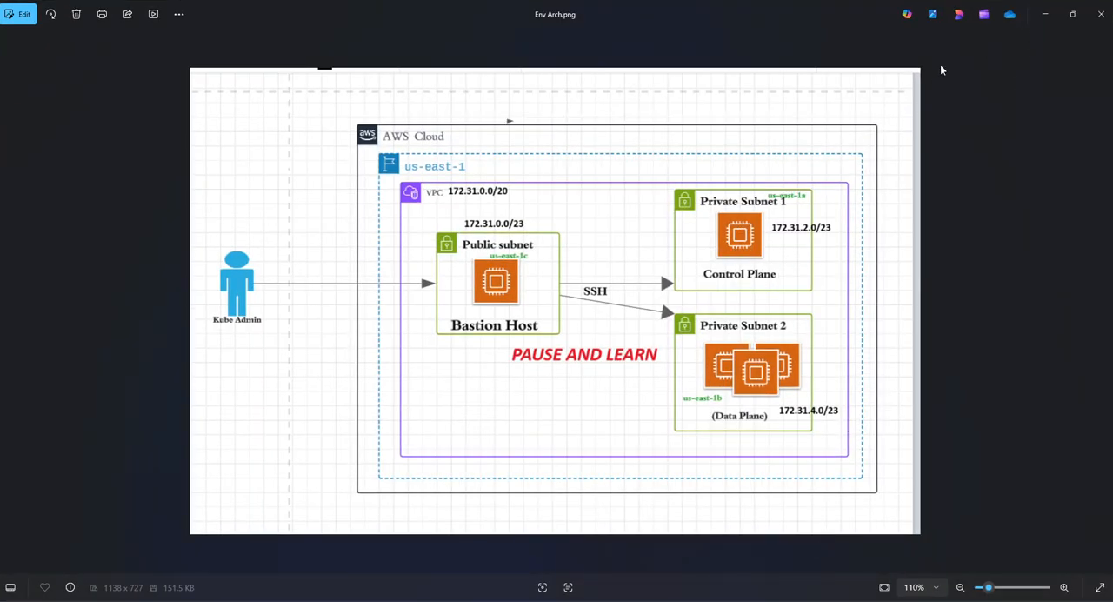
left_click(1045, 14)
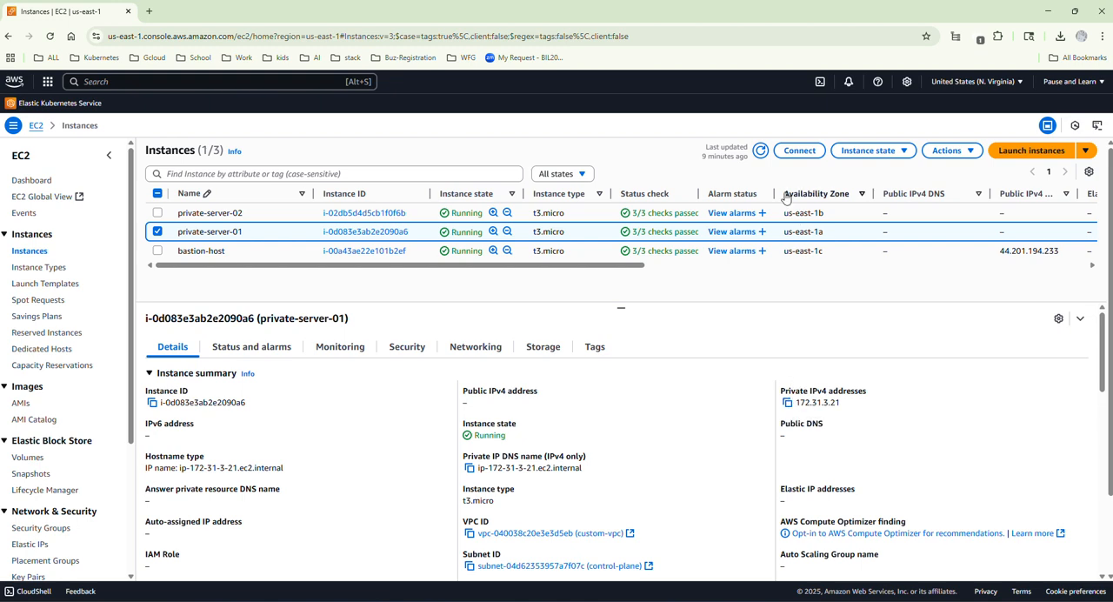
Copy the example SSH client command from private-server-01's connection page and return to the bastion host terminal.
left_click(803, 156)
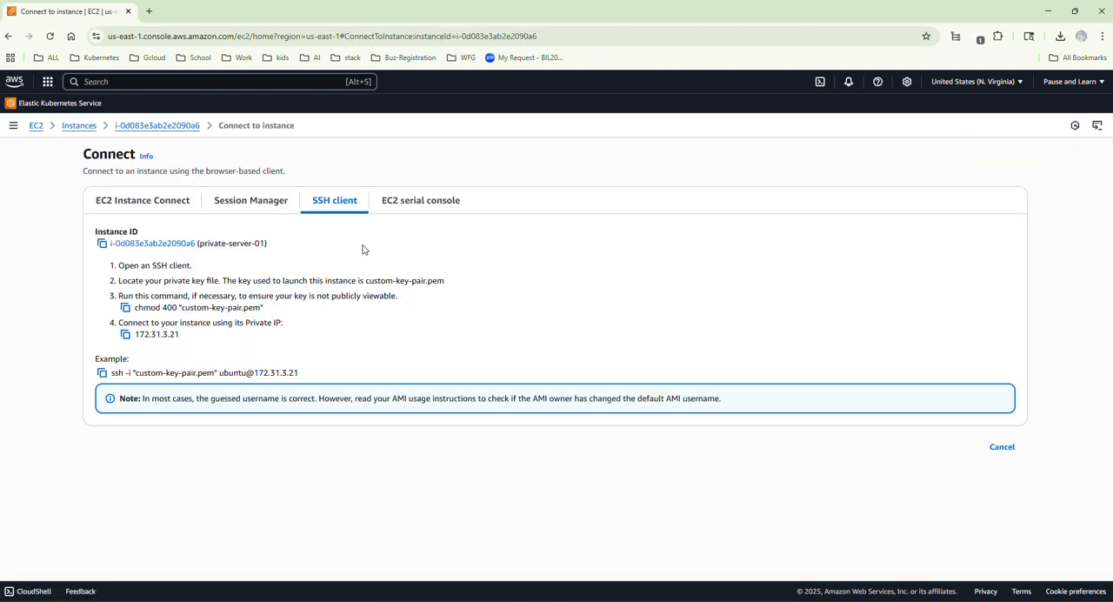
left_click(102, 372)
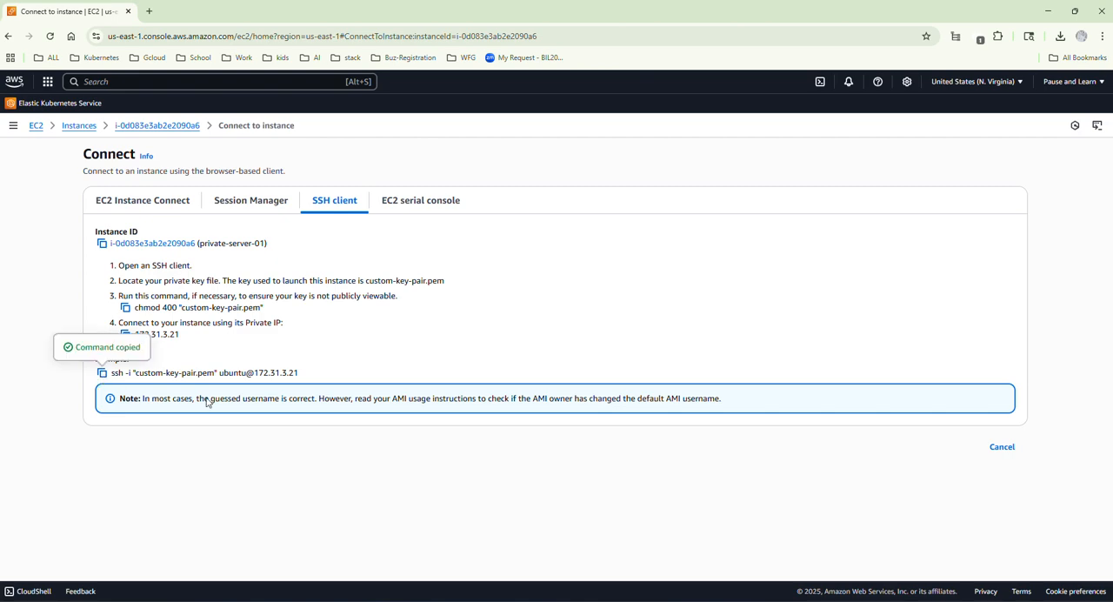
left_click(801, 600)
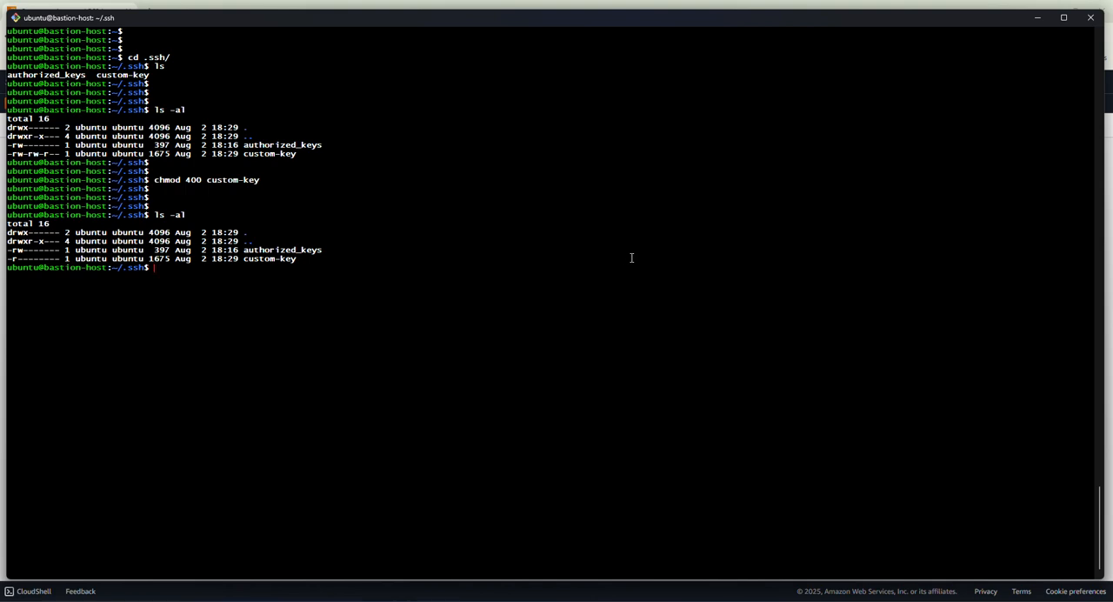
key("ctrl+v")
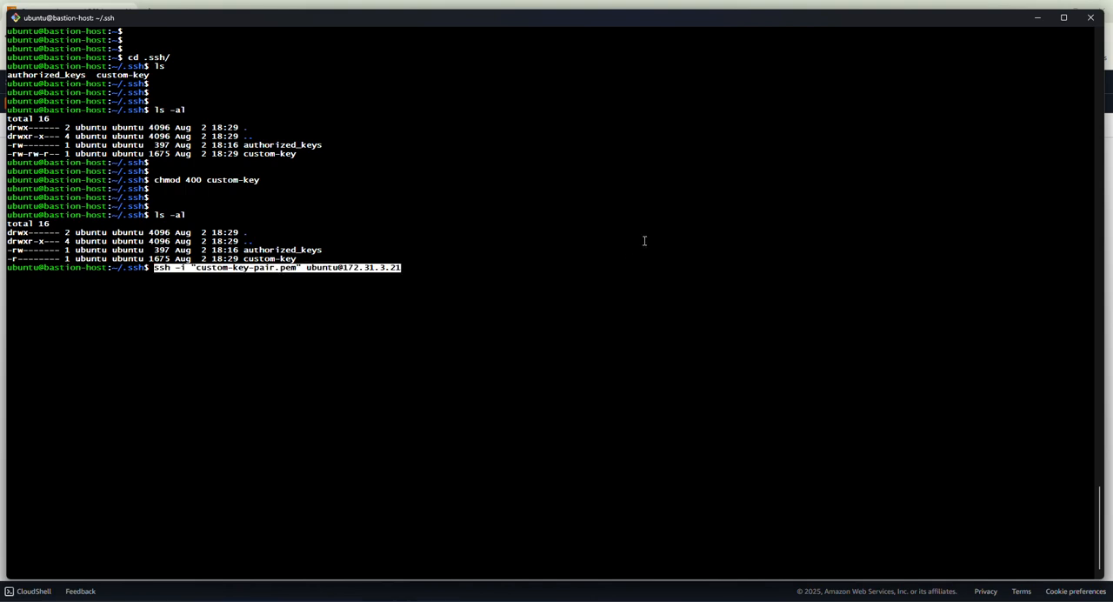
key("Return")
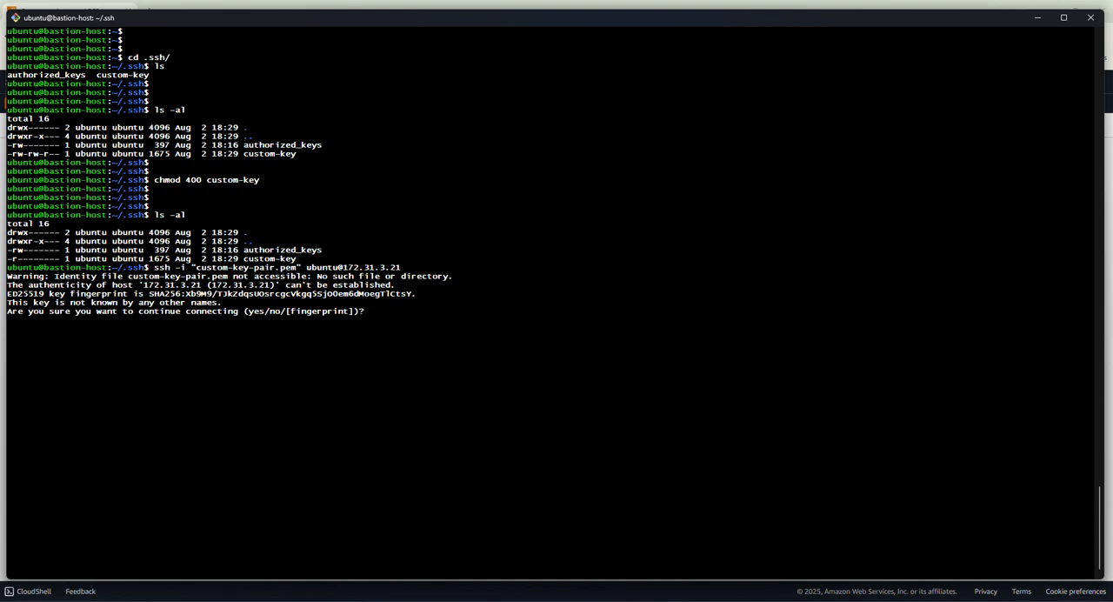
type("yes")
key("Return")
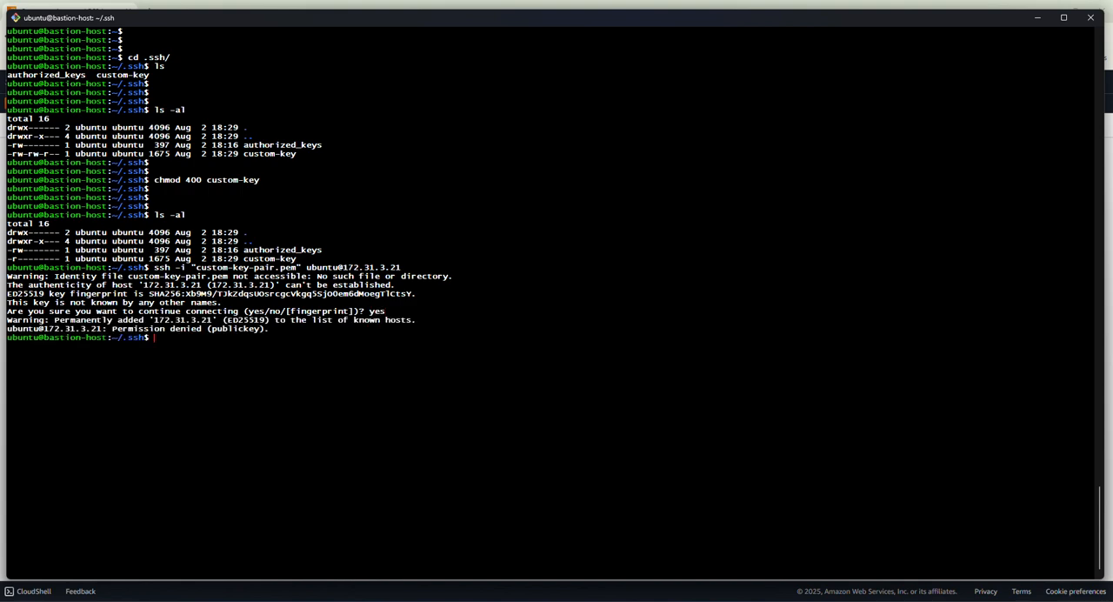
Clear the terminal and list the .ssh directory to check the key file's name.
key("ctrl+l")
key("Return")
key("Return")
key("Return")
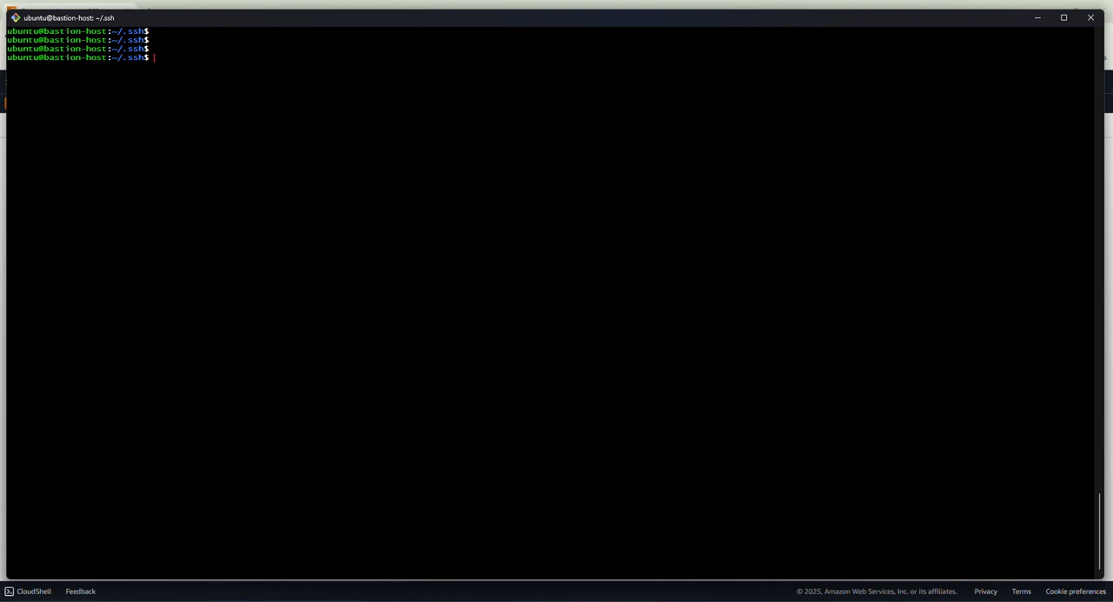
type("ls")
key("Return")
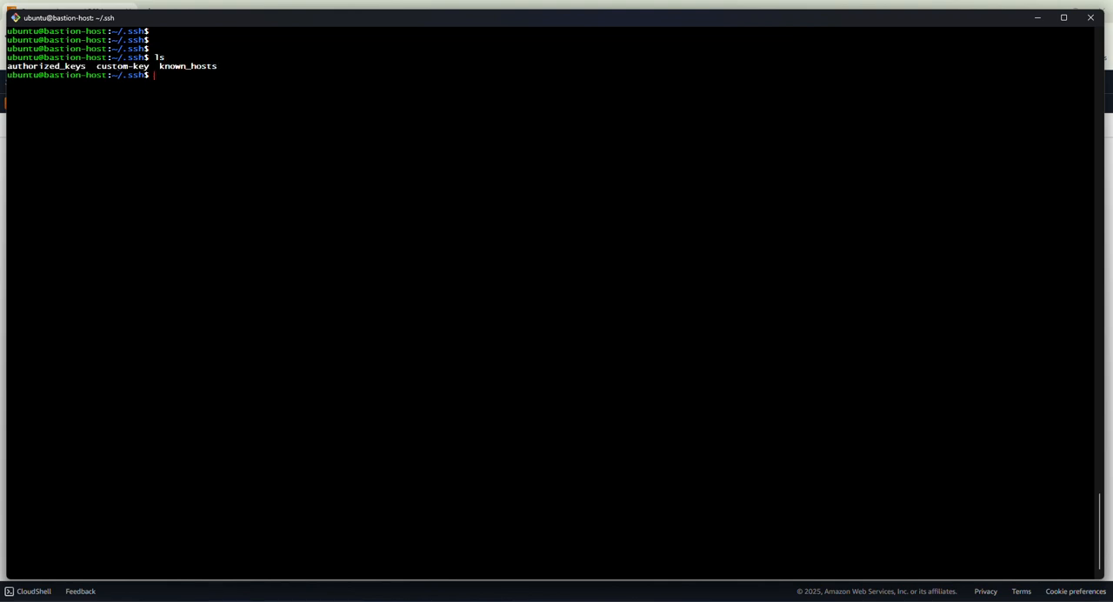
key("Return")
key("Return")
key("Return")
type("ssh -i \"custom-key-pair.pem\" ubuntu@172.31.3.21")
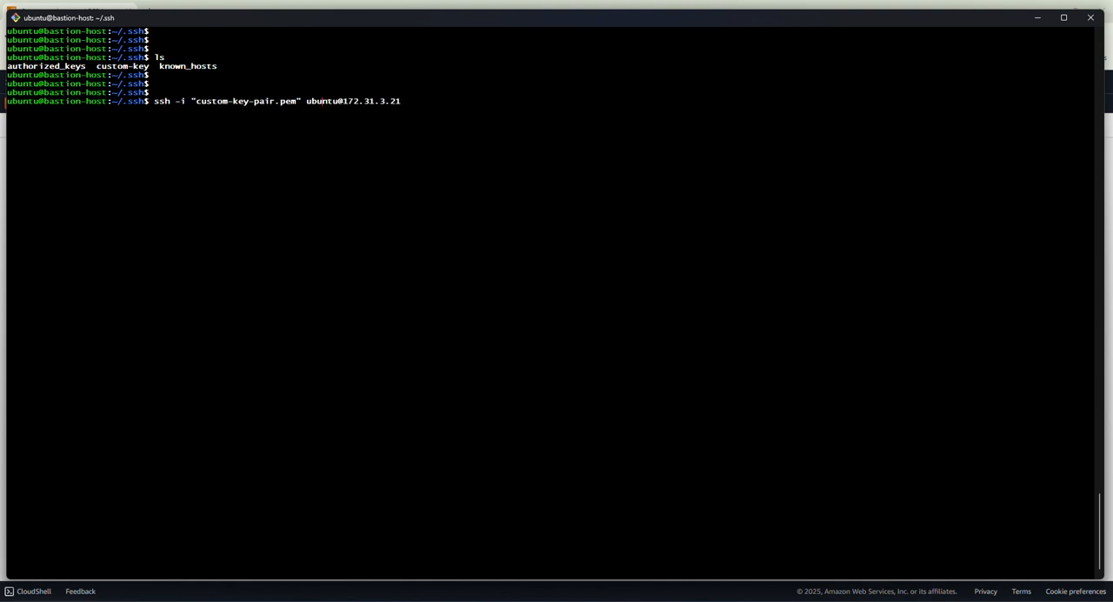
key("BackSpace")
key("BackSpace")
key("BackSpace")
key("BackSpace")
key("BackSpace")
key("BackSpace")
key("BackSpace")
key("BackSpace")
key("BackSpace")
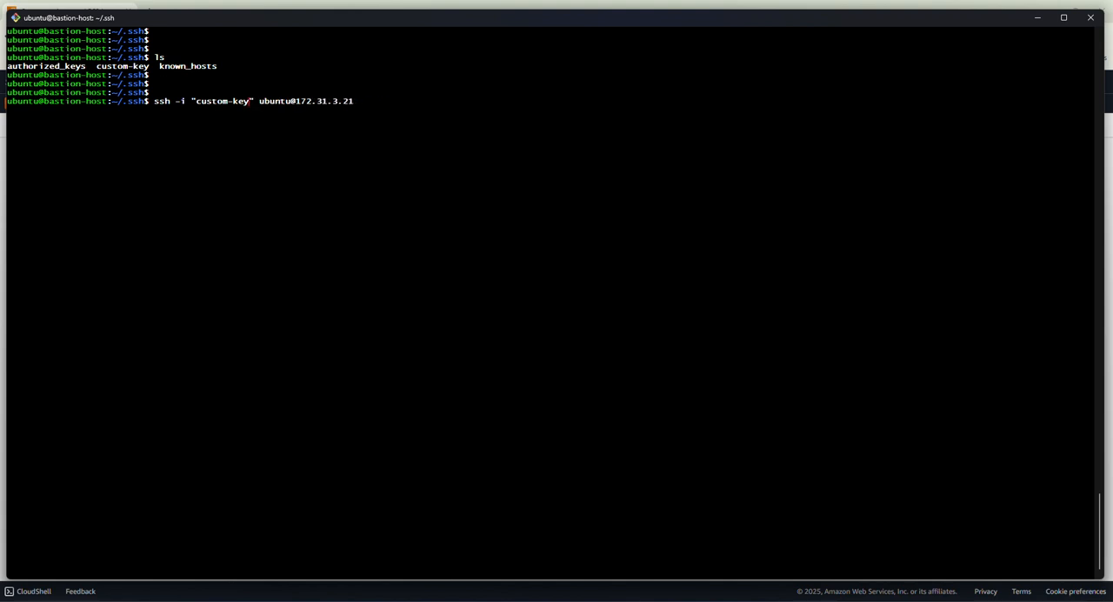
key("Return")
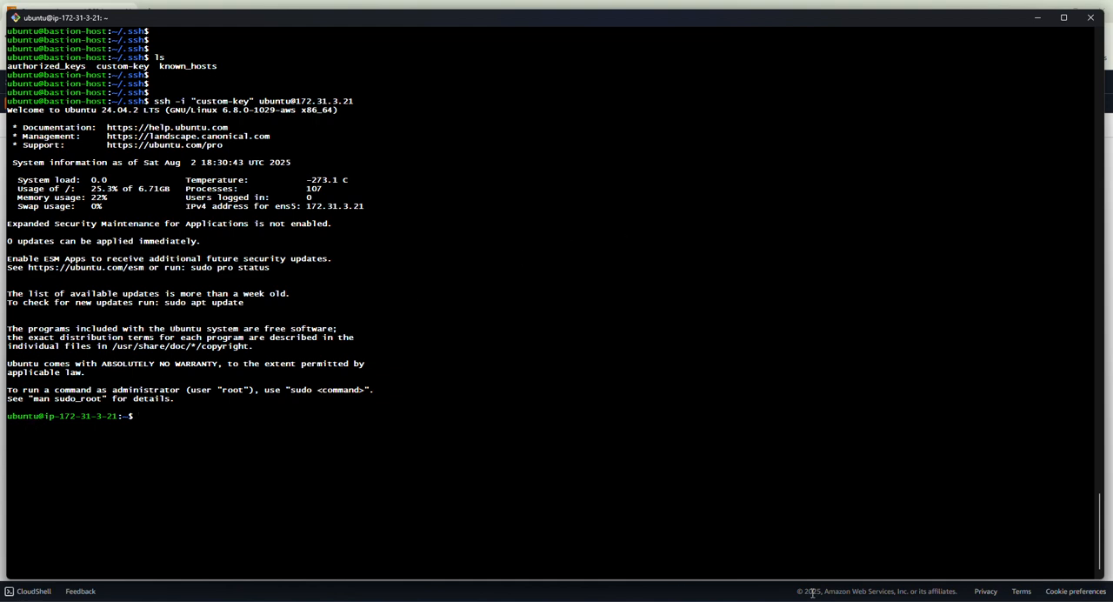
Check the control plane server in Private Subnet 1 of the diagram, then return to the terminal.
mouse_move(823, 600)
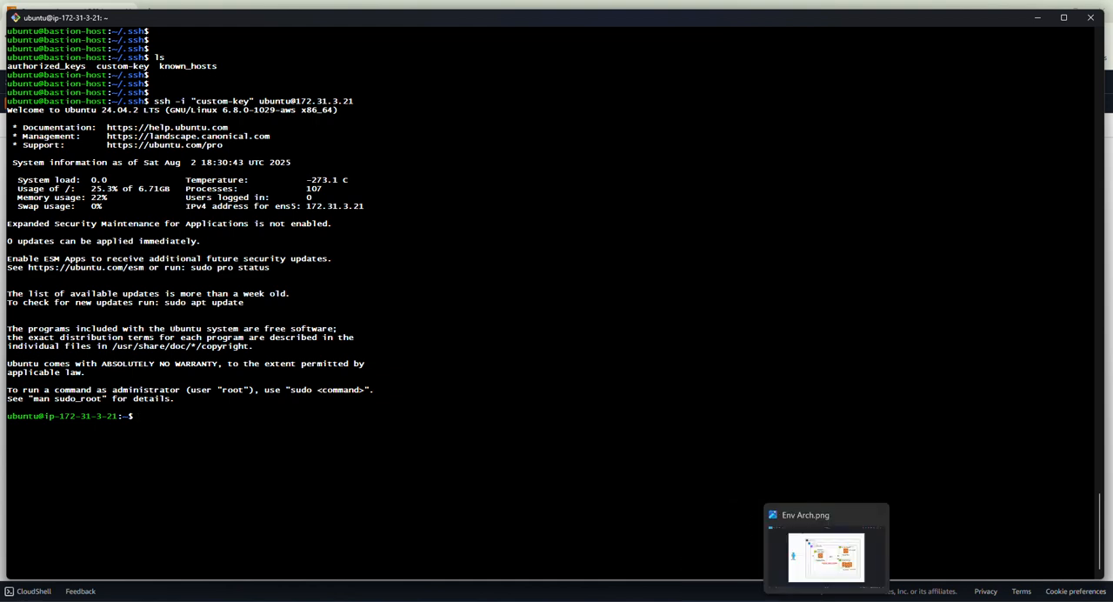
left_click(795, 555)
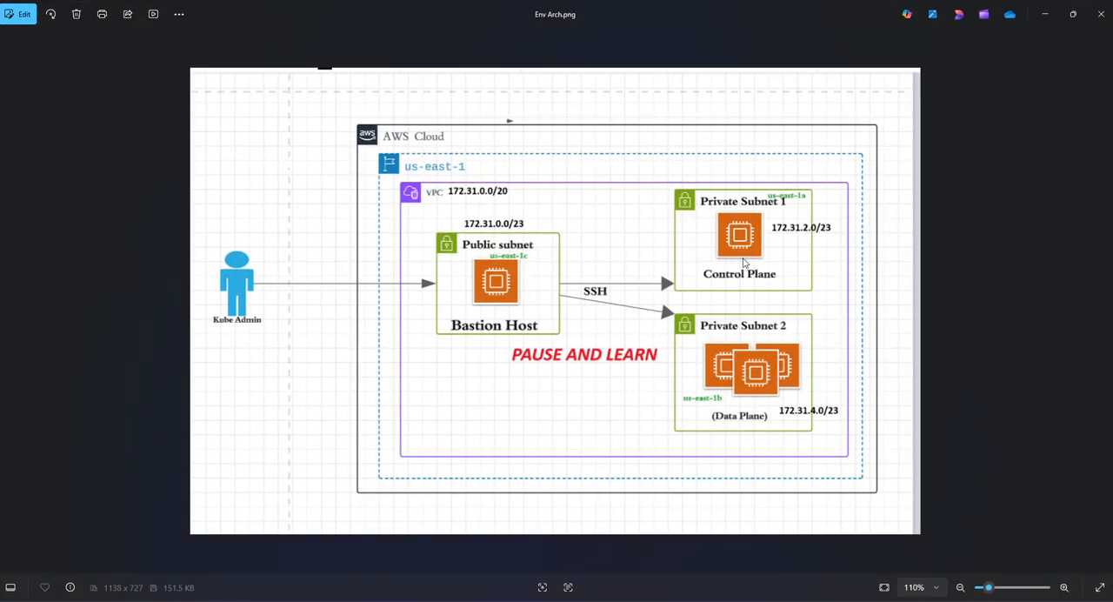
left_click(1046, 14)
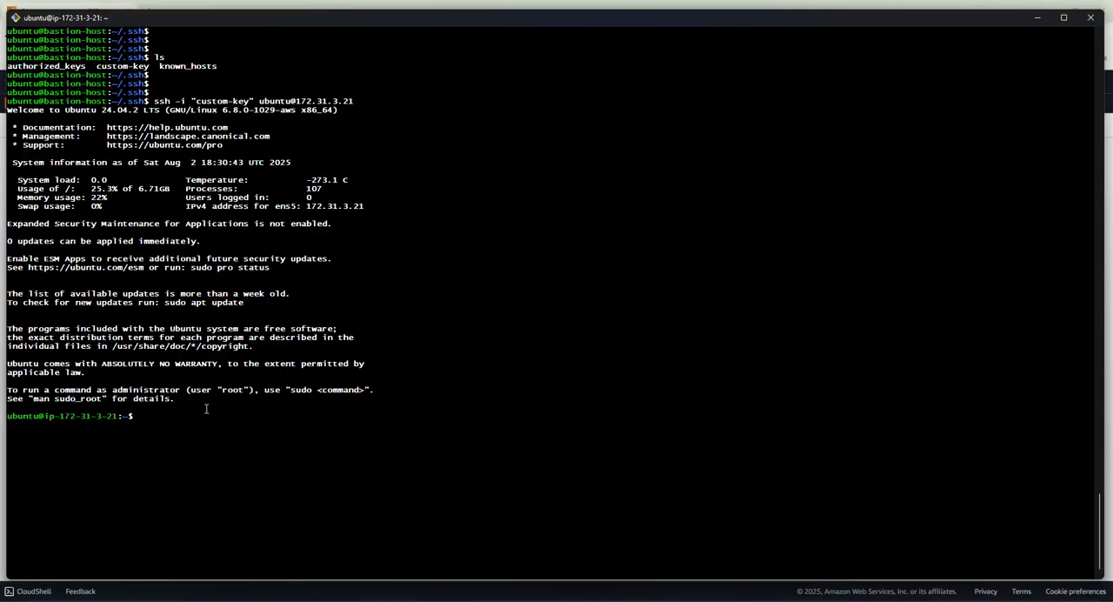
Set the connected private server's hostname to private-server-01 with sudo hostnamectl set-hostname.
type("sudo hostnamectl  set-hostname privers")
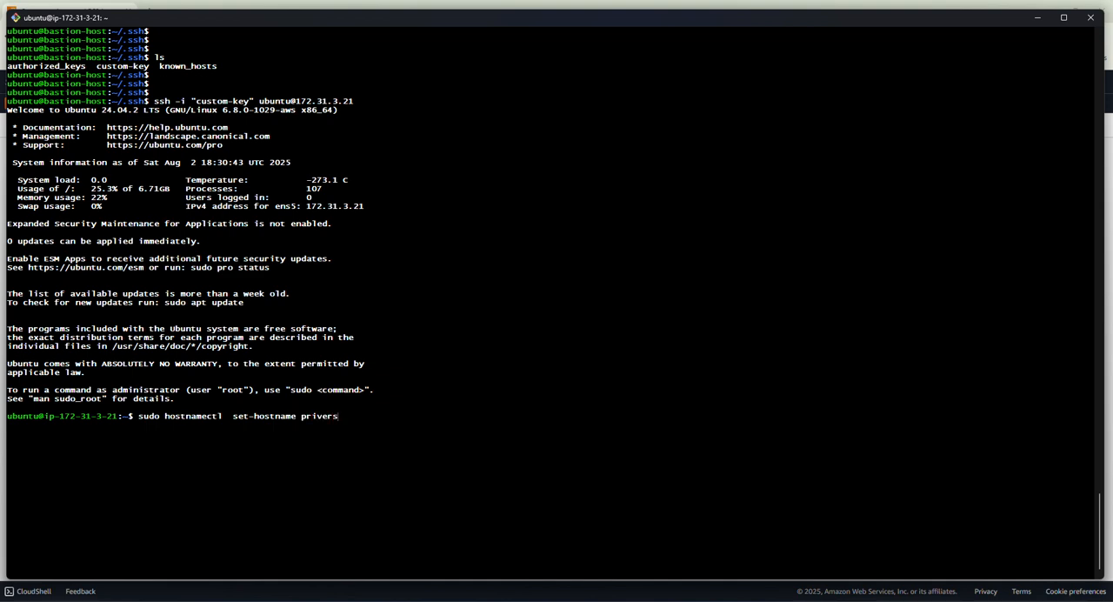
key("BackSpace")
key("BackSpace")
key("BackSpace")
type("ate-server-01")
key("Return")
key("Return")
key("Return")
key("Return")
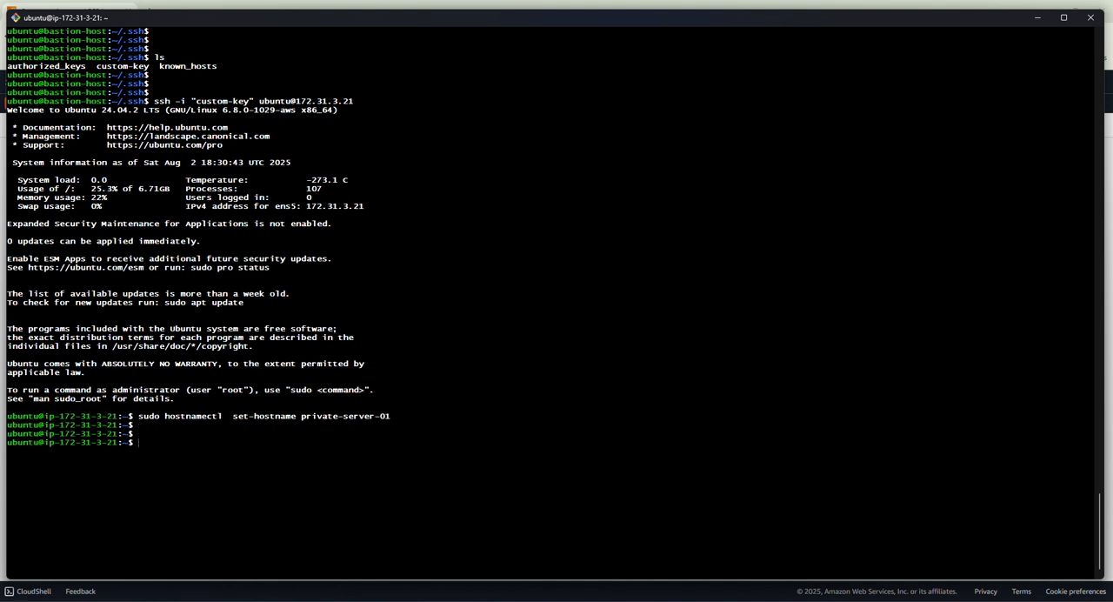
type("exit")
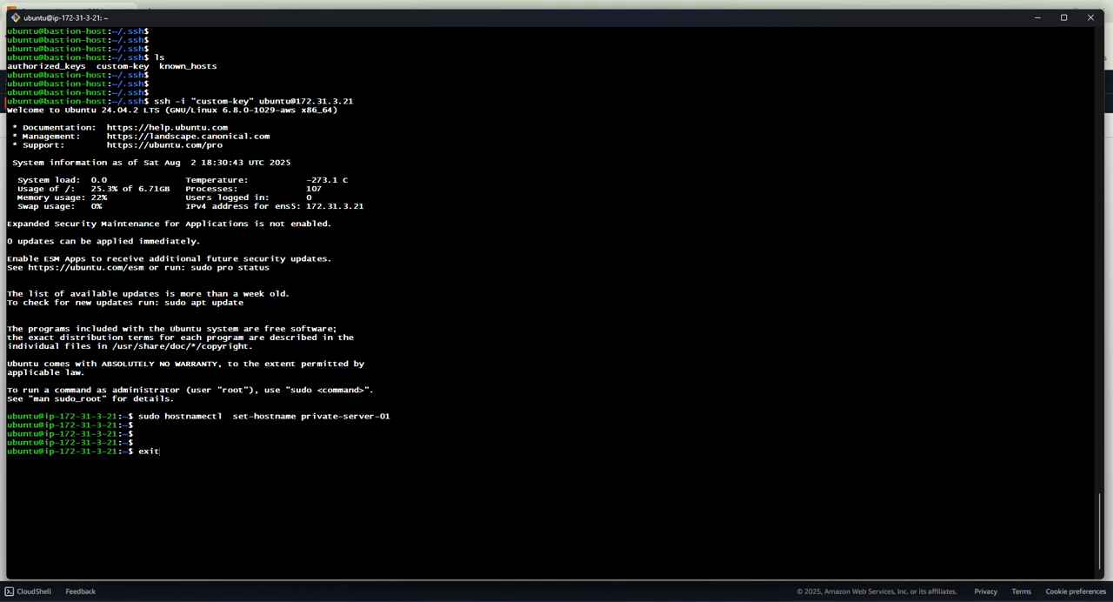
key("Return")
key("Return")
key("Up")
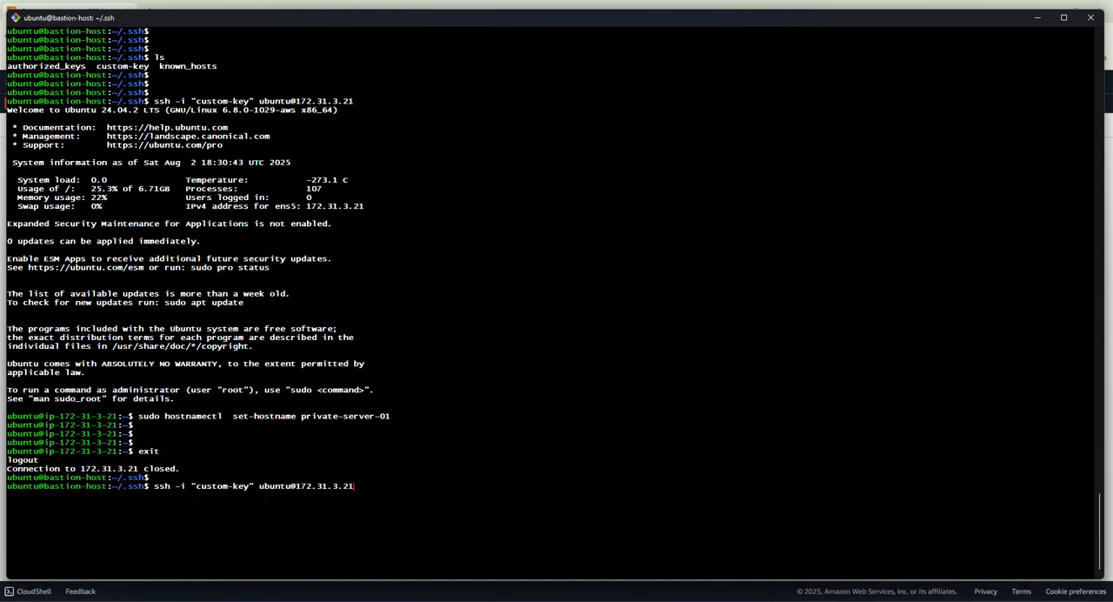
key("Return")
type("l")
key("Return")
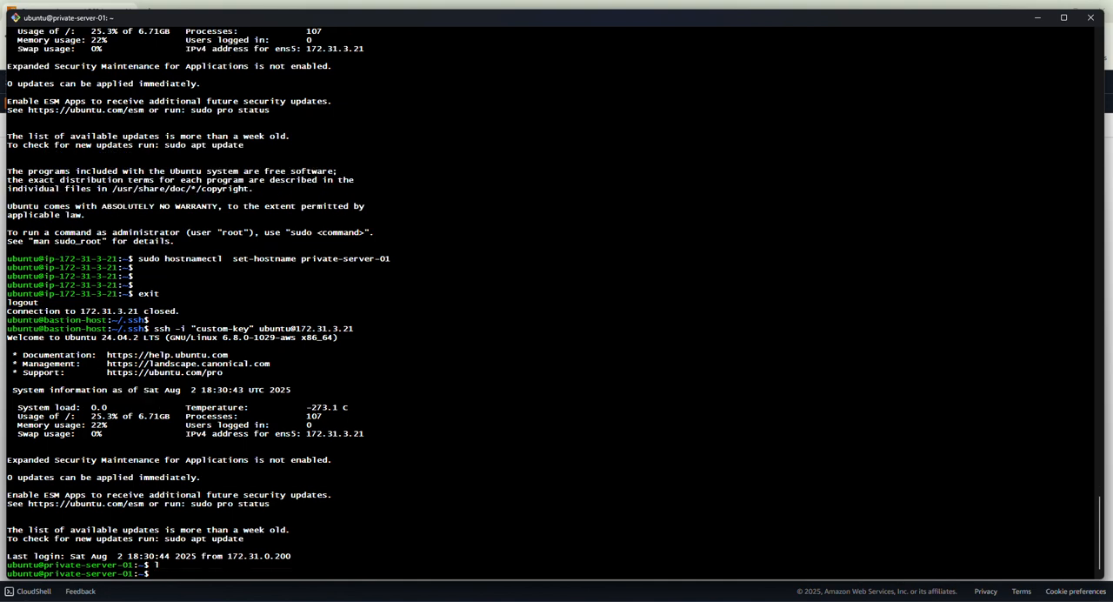
key("ctrl+l")
key("Return")
key("Return")
key("Return")
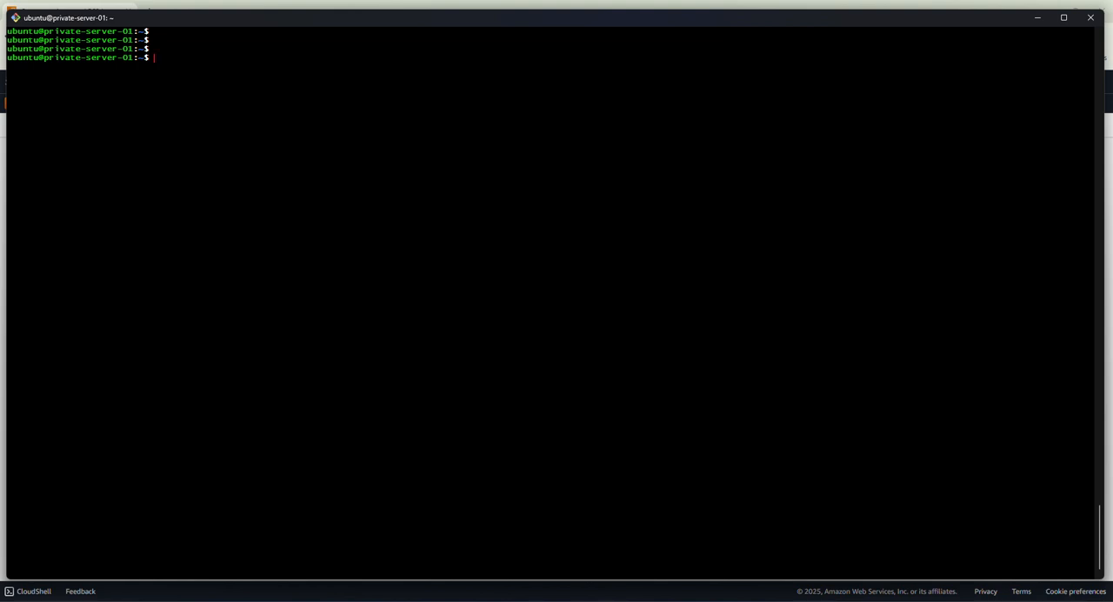
Exit private-server-01 to get back to the bastion host, and check Private Subnet 2 in the architecture diagram.
left_click(826, 598)
left_click(826, 598)
key("Return")
key("Return")
type("exit")
key("Return")
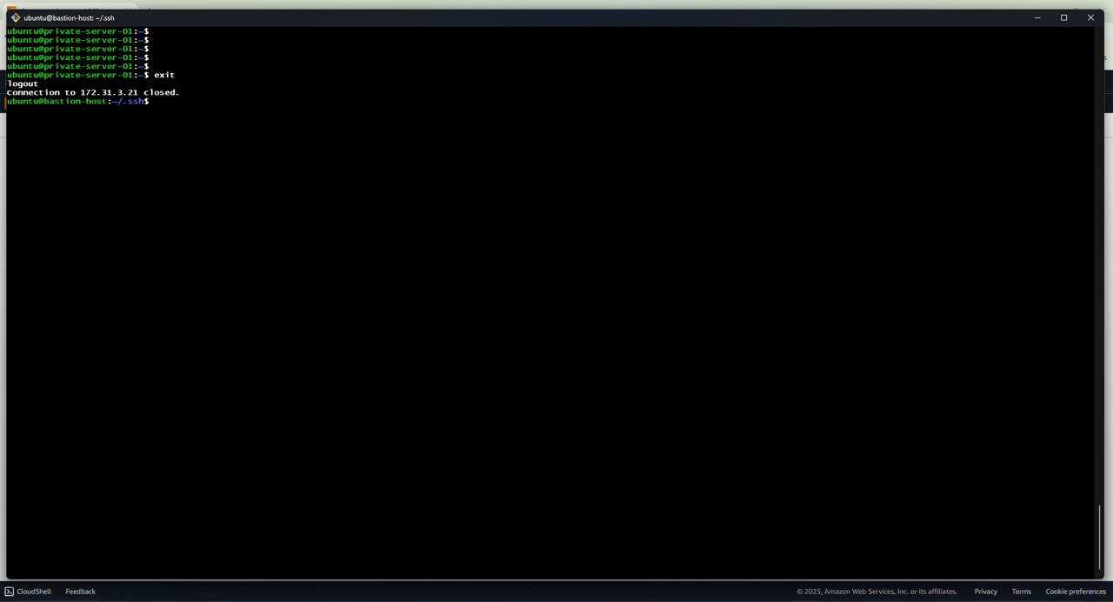
left_click(866, 600)
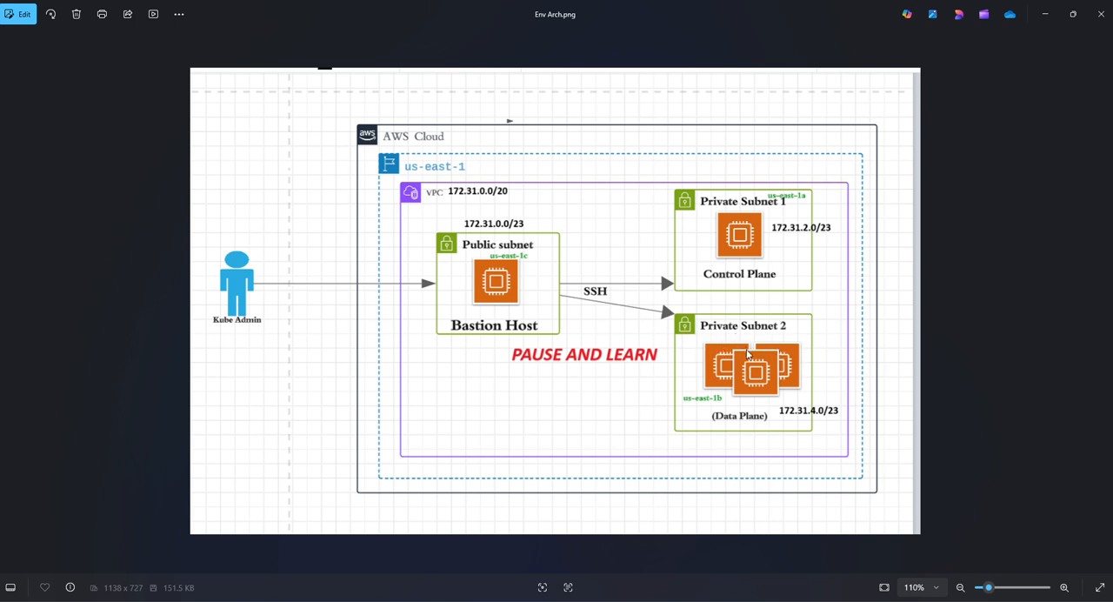
left_click(1043, 14)
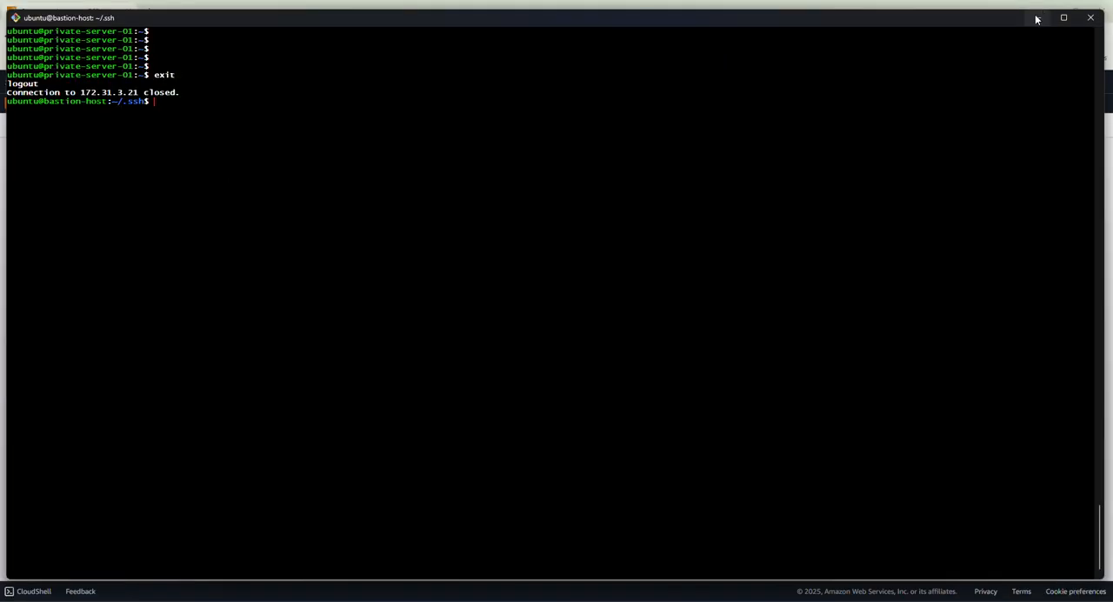
Select private-server-02 in the EC2 instances list, copy its private IPv4 address and return to the terminal.
left_click(1037, 21)
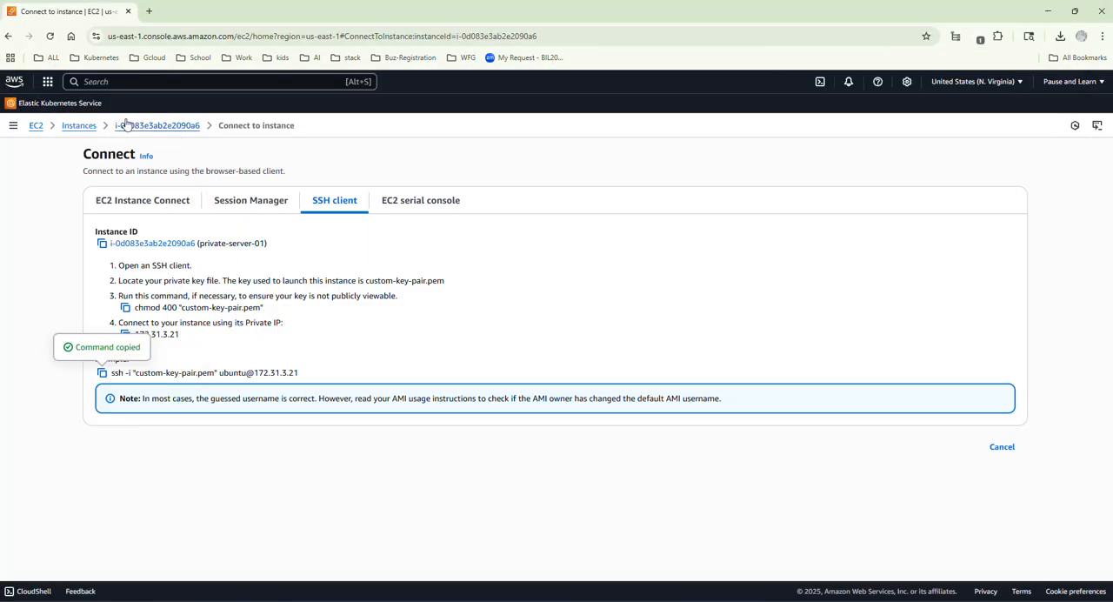
left_click(87, 127)
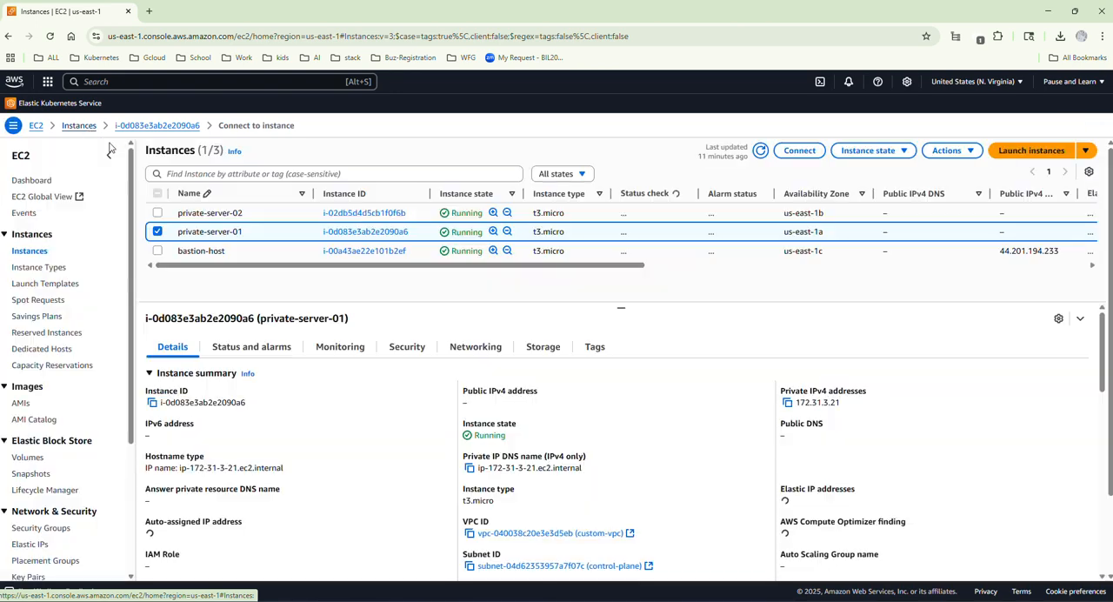
left_click(158, 213)
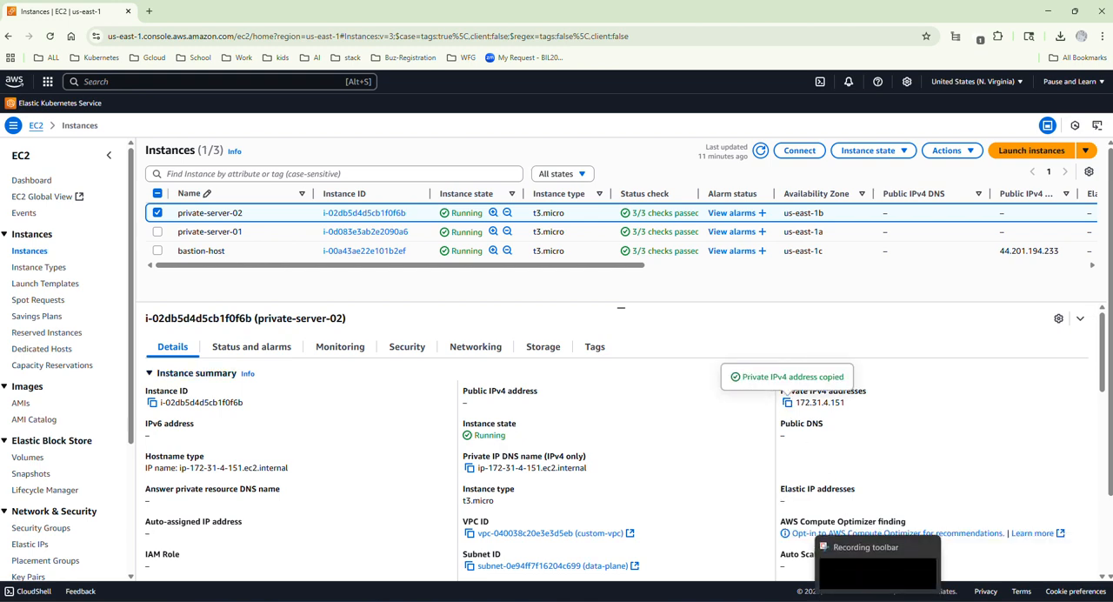
left_click(857, 556)
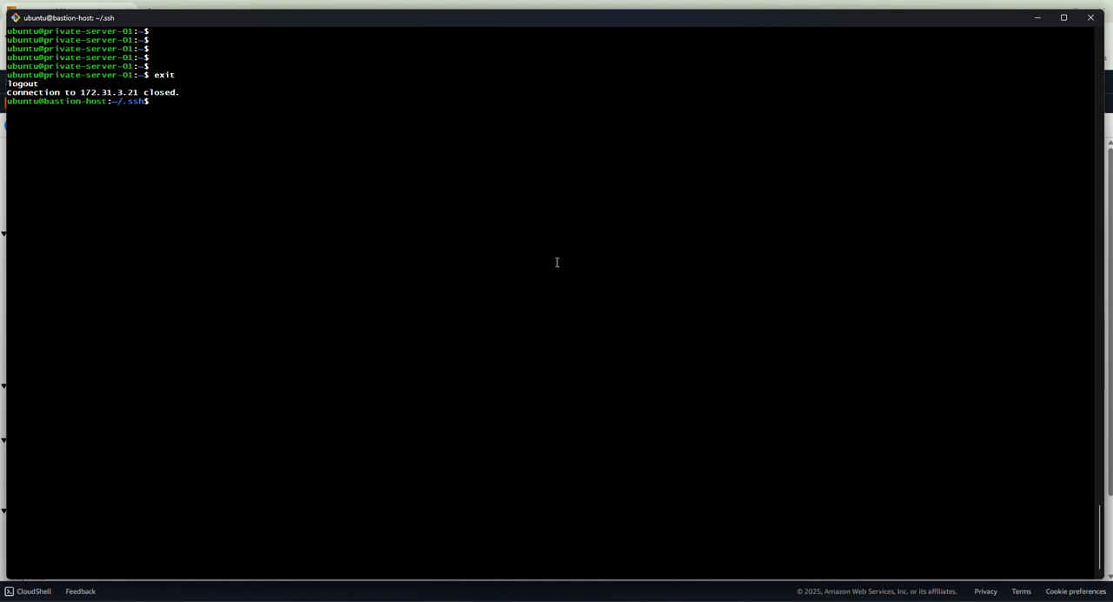
key("Up")
key("BackSpace")
key("BackSpace")
key("BackSpace")
key("BackSpace")
key("BackSpace")
key("BackSpace")
key("BackSpace")
key("BackSpace")
key("BackSpace")
key("BackSpace")
middle_click(549, 176)
middle_click(549, 176)
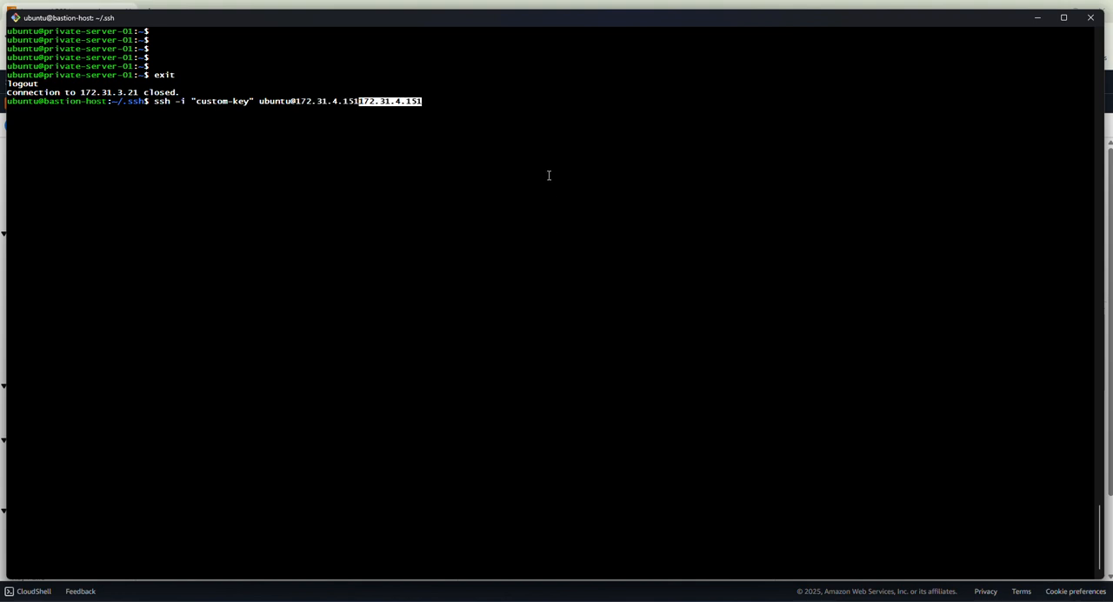
key("BackSpace")
key("BackSpace")
key("BackSpace")
key("BackSpace")
key("BackSpace")
key("BackSpace")
key("BackSpace")
key("BackSpace")
key("BackSpace")
key("BackSpace")
key("BackSpace")
key("BackSpace")
key("BackSpace")
key("ctrl+c")
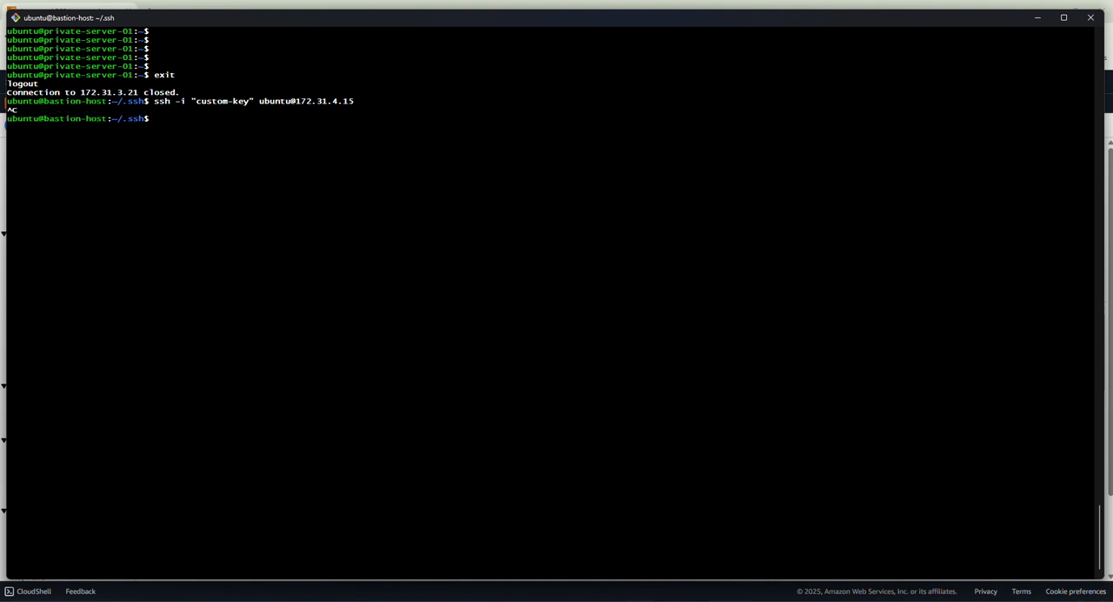
Correct the recalled SSH command's address to 172.31.4.151, connect and accept the host's authenticity with "yes".
key("Up")
type("1")
key("Return")
type("yes")
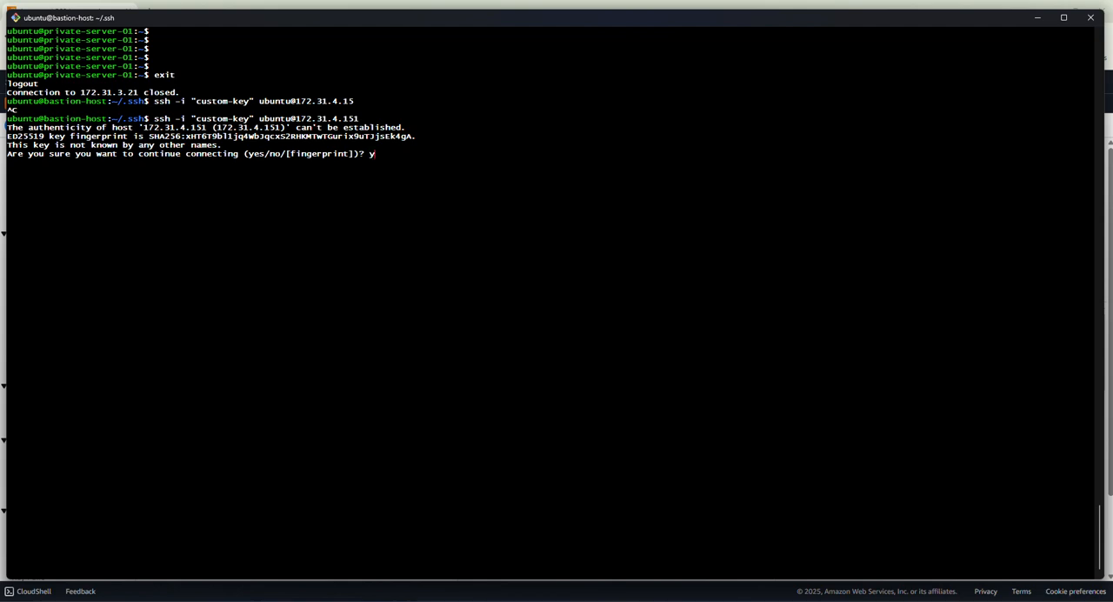
key("Return")
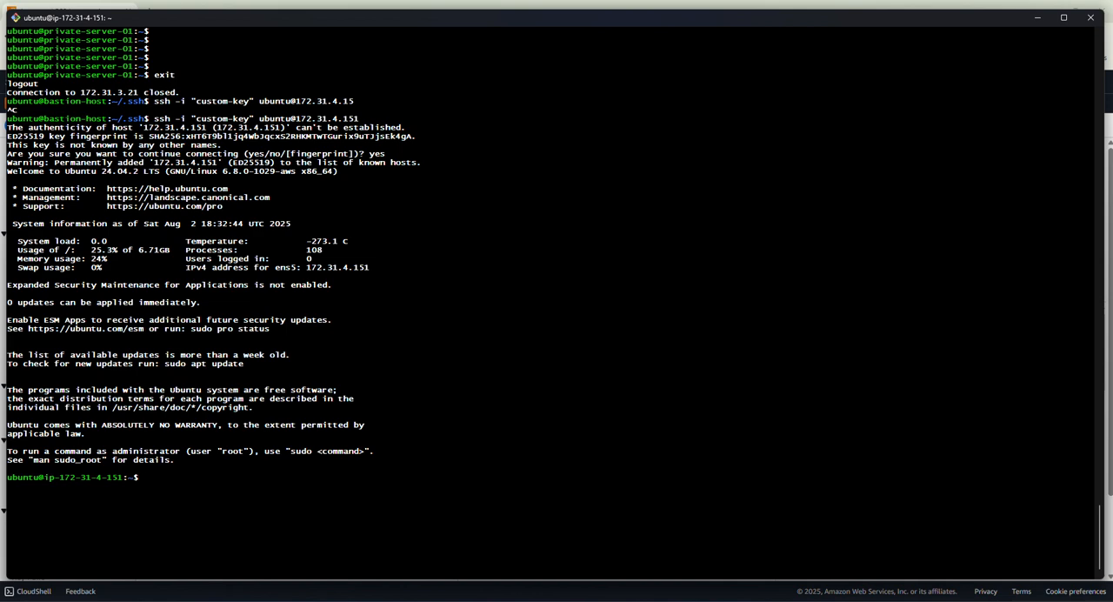
Try to rename the connected server with sudo hostnamctl set-hostname private-server-02.
type("sudo hostnamectl set-hostname")
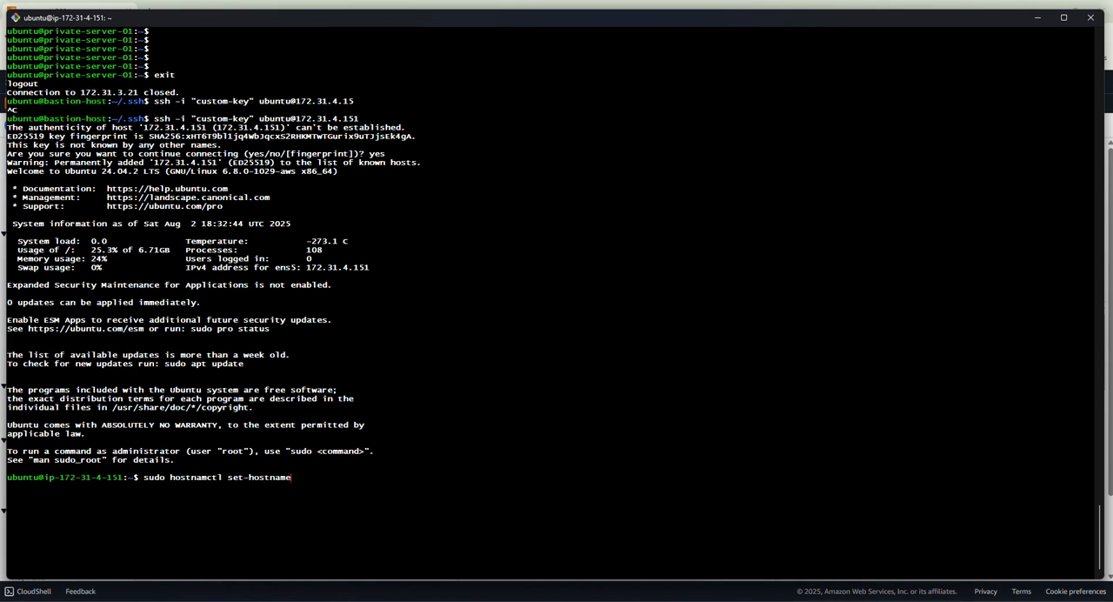
type(" private-server-02")
key("Return")
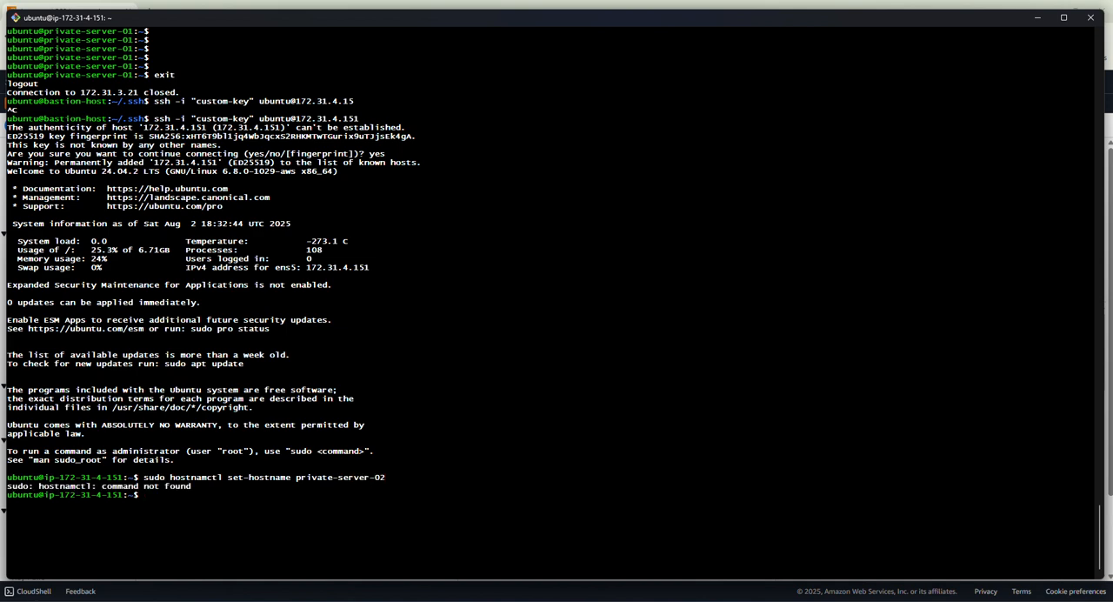
Correct the recalled command to sudo hostnamectl set-hostname private-server-02 and run it.
key("Up")
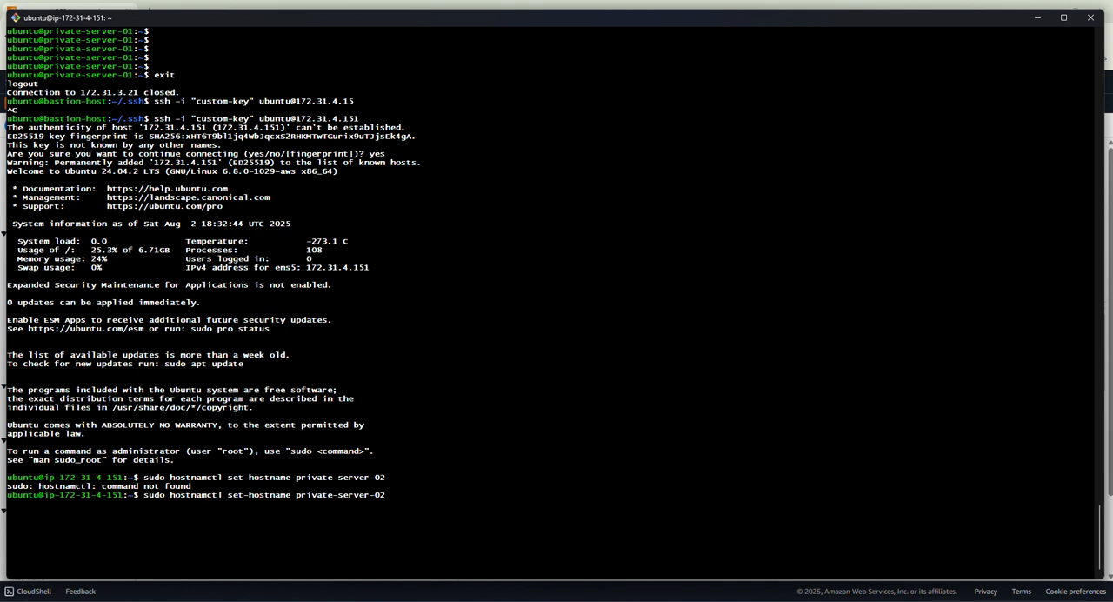
type("e")
key("Return")
key("Return")
key("Return")
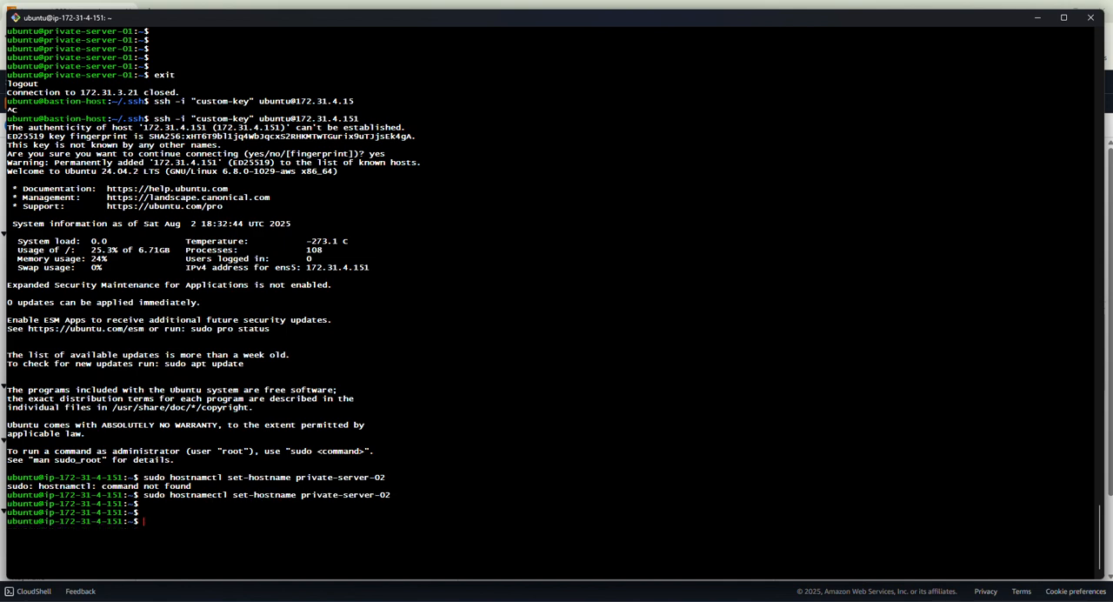
Clear the terminal and start a new bash shell so the prompt picks up the new hostname.
key("ctrl+l")
key("Return")
key("Return")
key("Return")
key("Return")
key("Return")
key("Return")
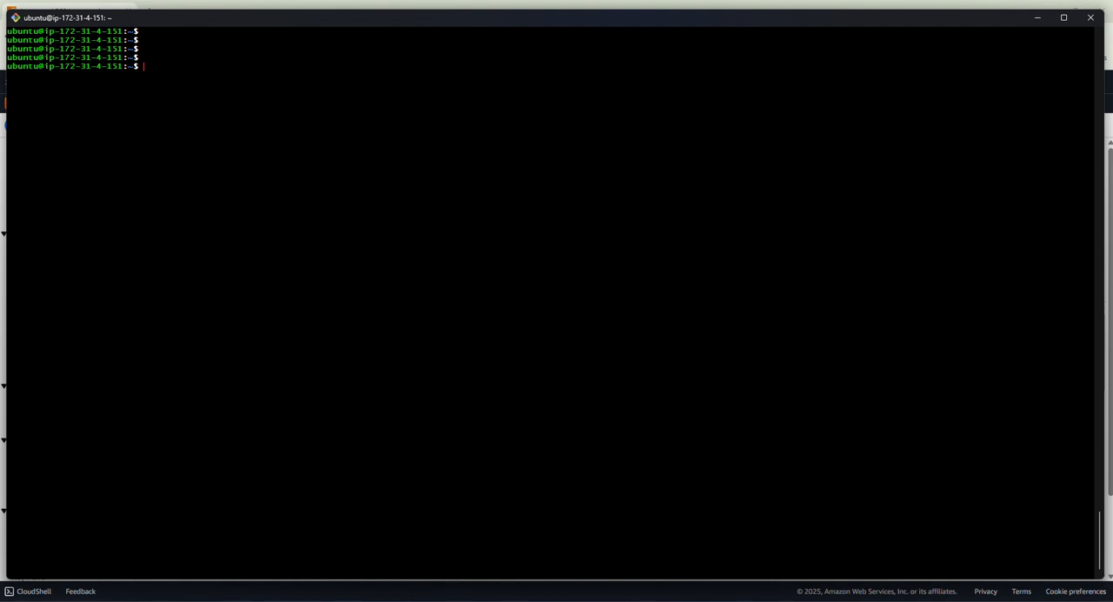
key("Return")
key("Return")
type("bas")
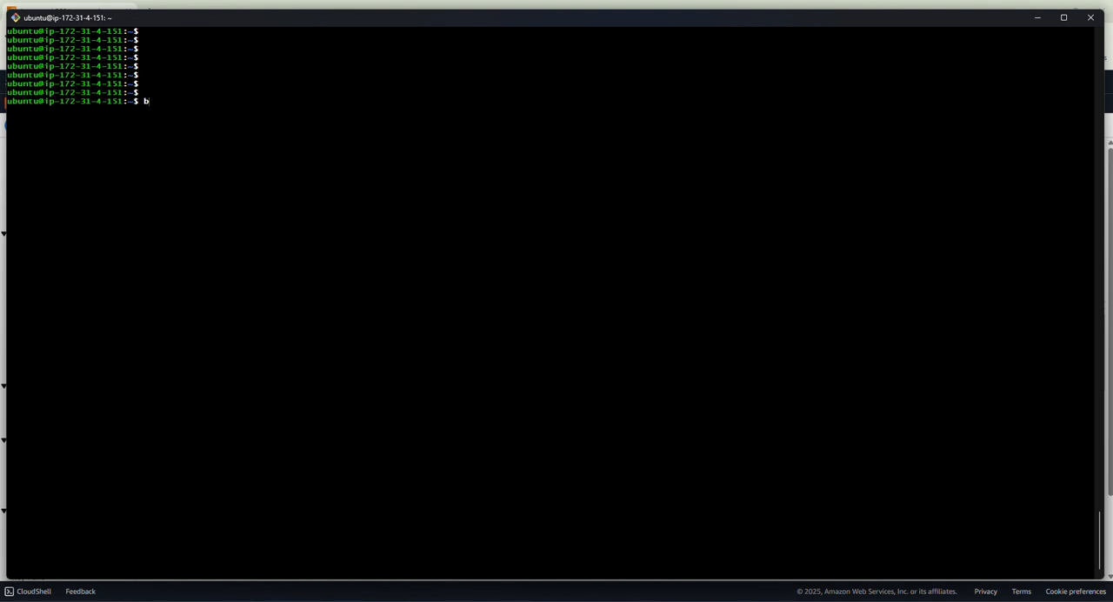
type("g")
key("BackSpace")
type("h")
key("Return")
key("Return")
key("Return")
key("Return")
Verify the server's name with the hostname command.
type("host")
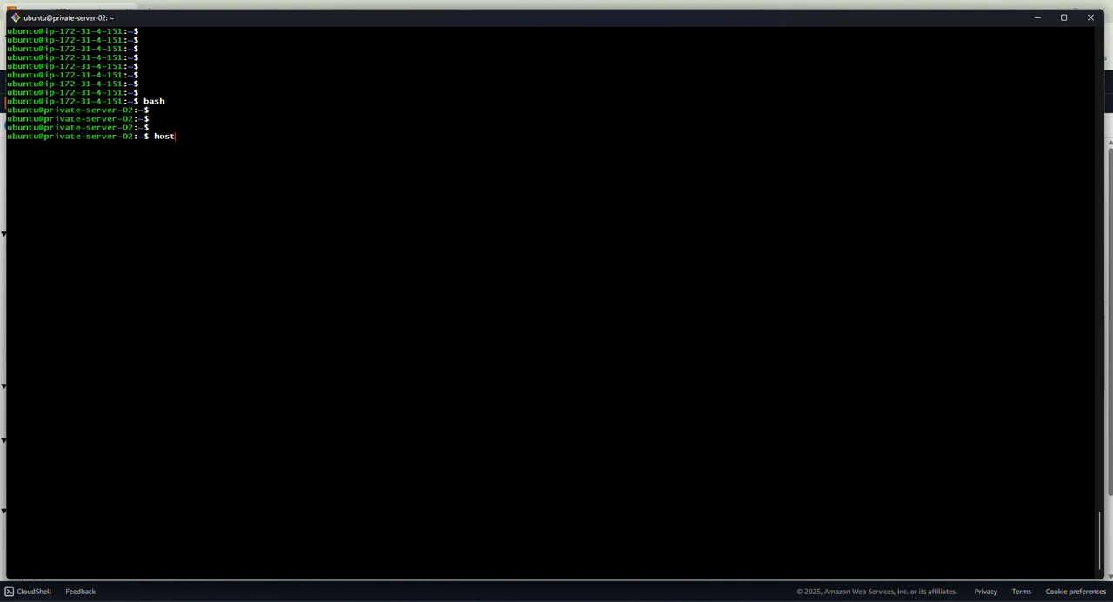
type("name")
key("Return")
key("Return")
key("Return")
key("Return")
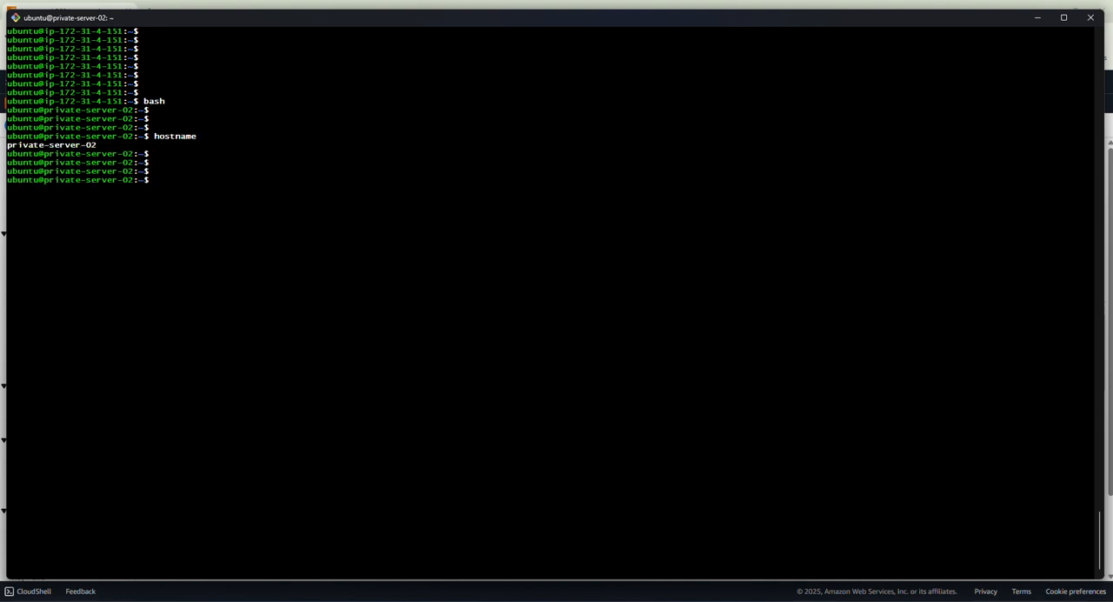
key("Return")
key("Return")
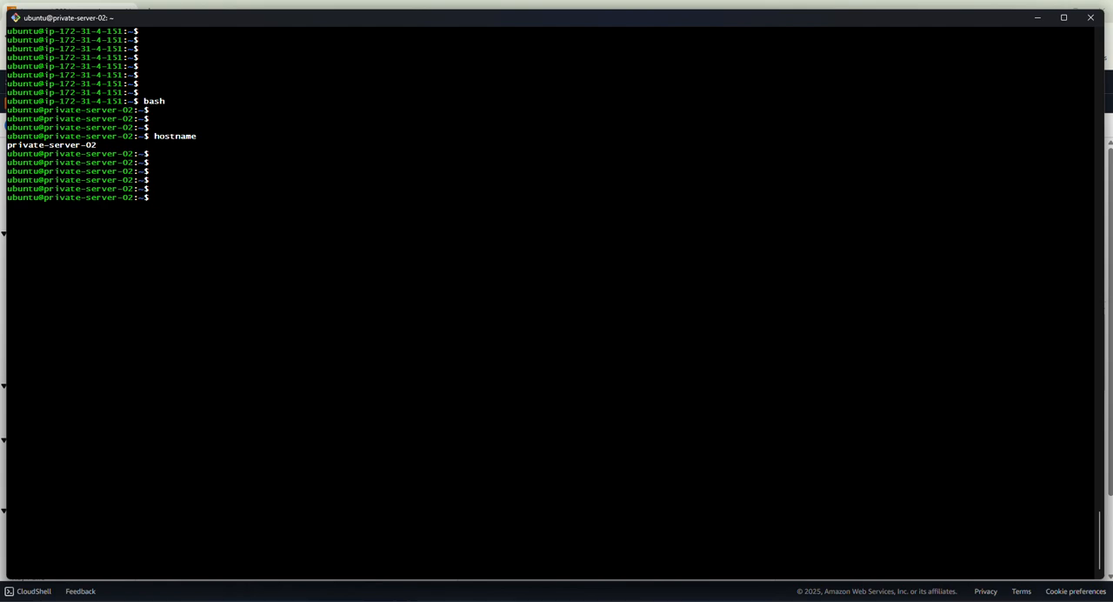
Check the data plane servers in Private Subnet 2 of the diagram, then return to the terminal.
left_click(1038, 17)
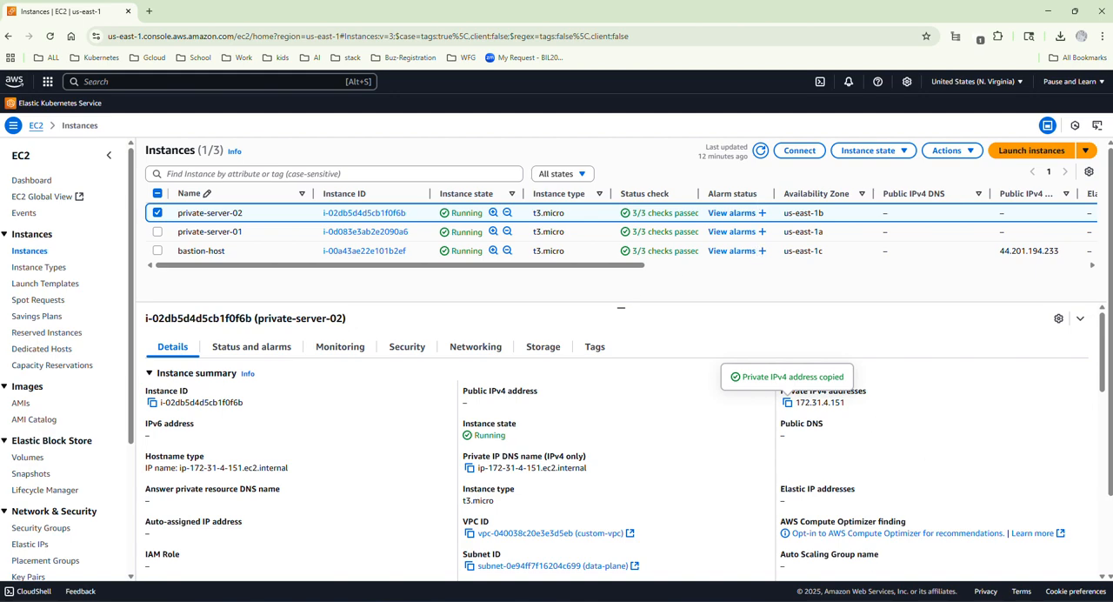
left_click(835, 600)
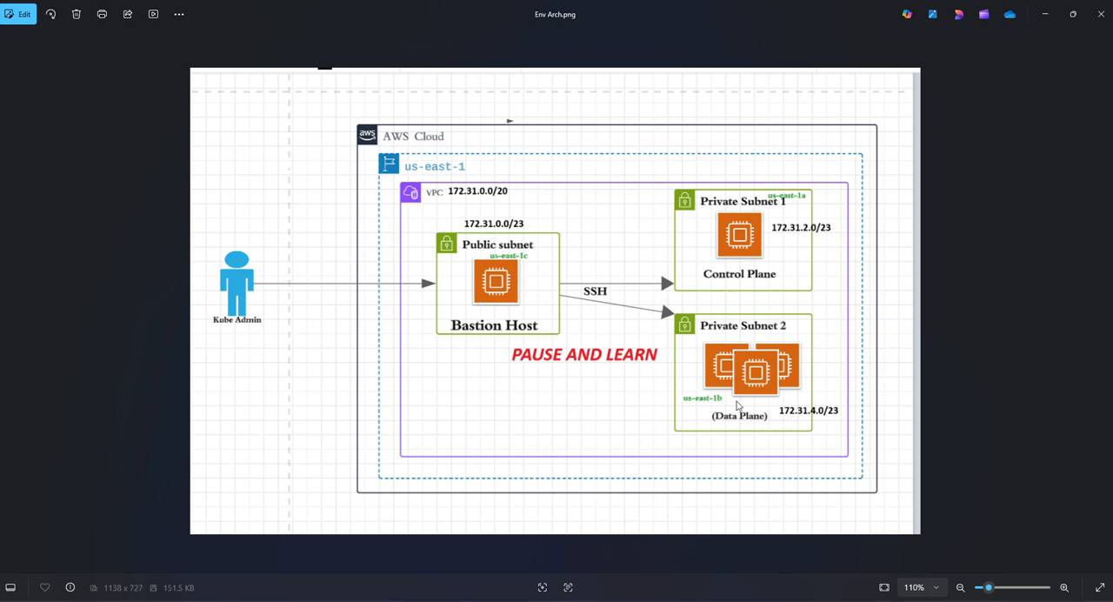
left_click(801, 598)
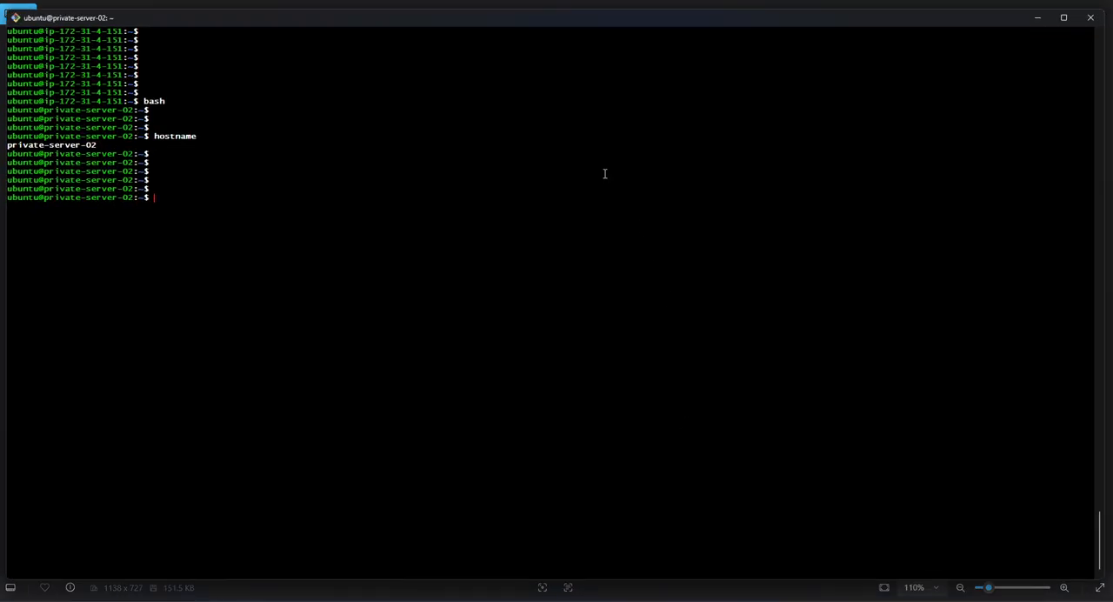
Run sudo apt update -y on private-server-02 to test its internet access.
type("sudo apt update -y")
key("Return")
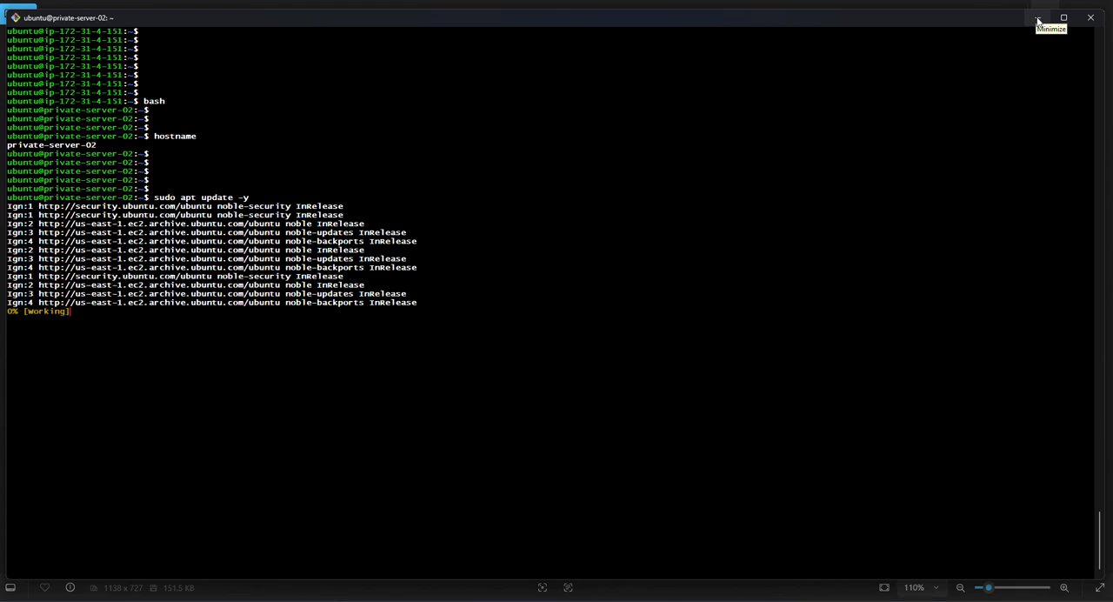
Switch to the browser, duplicate the EC2 instances tab and open the VPC console in the copy.
left_click(1038, 19)
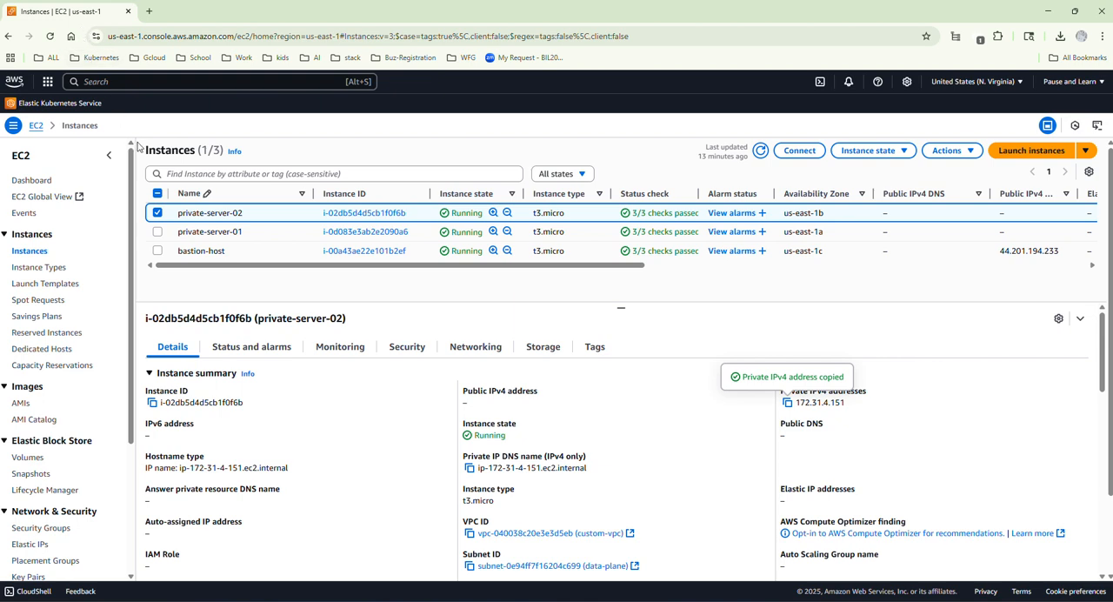
right_click(70, 11)
left_click(119, 118)
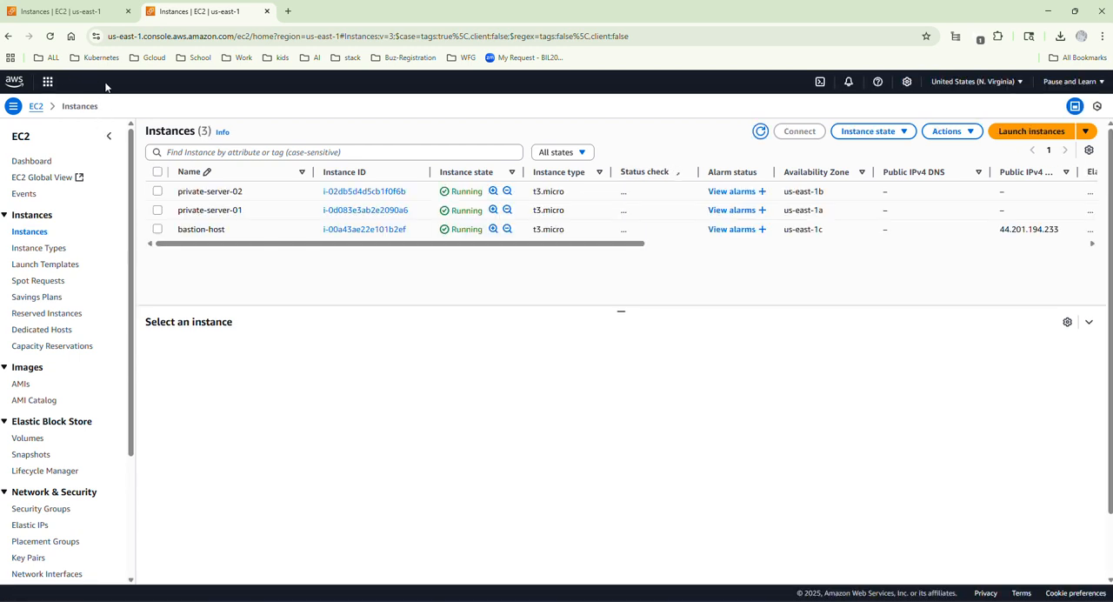
left_click(86, 80)
type("vp")
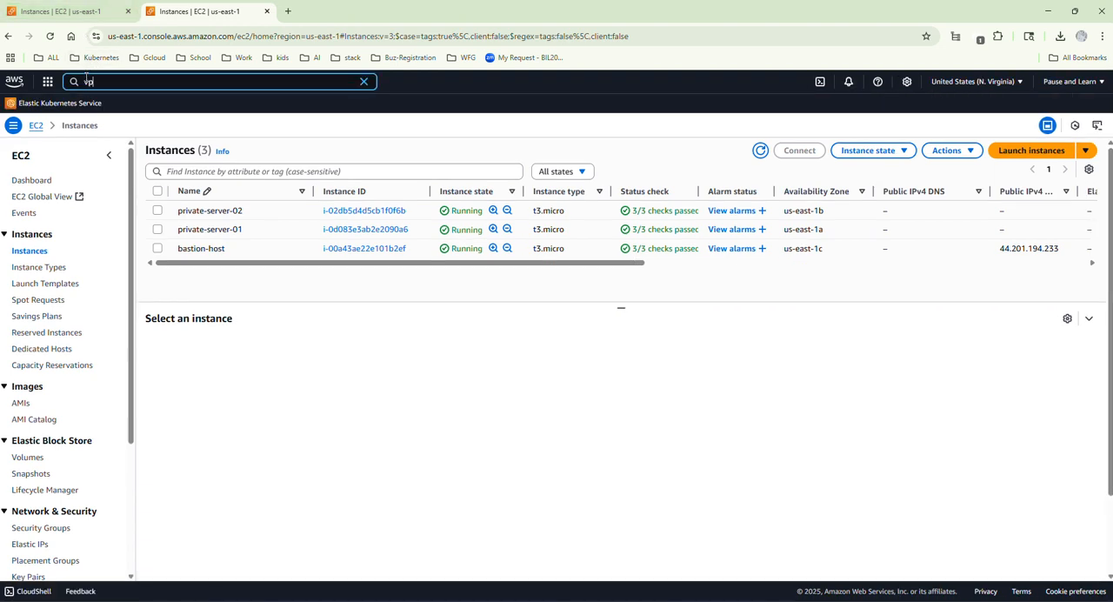
type("c")
left_click(251, 150)
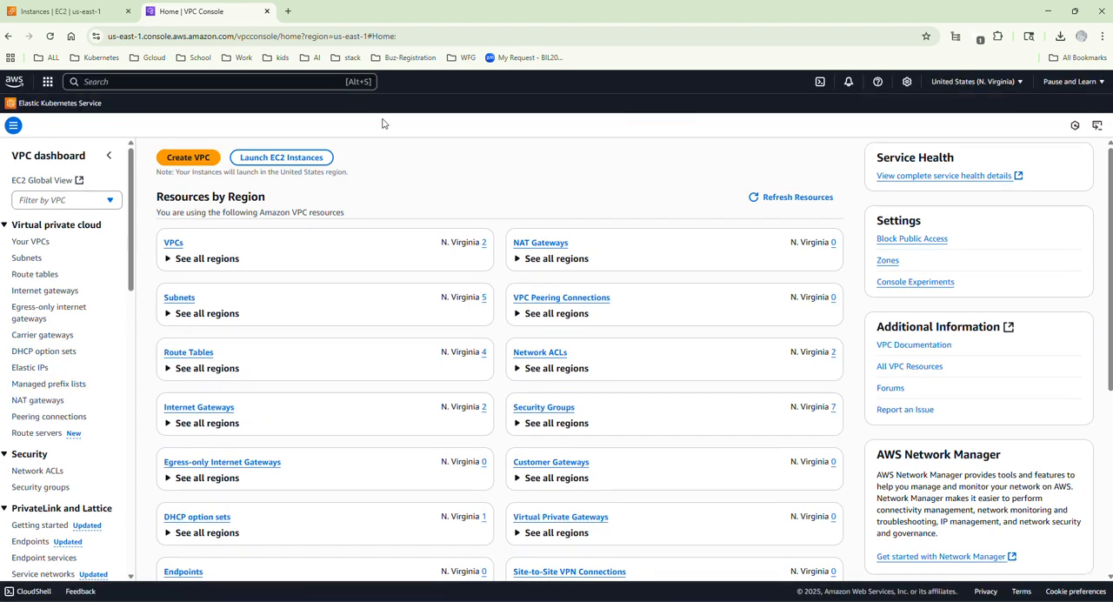
Set up a new NAT gateway named public-nat in the public-subnet-01 subnet.
left_click(27, 401)
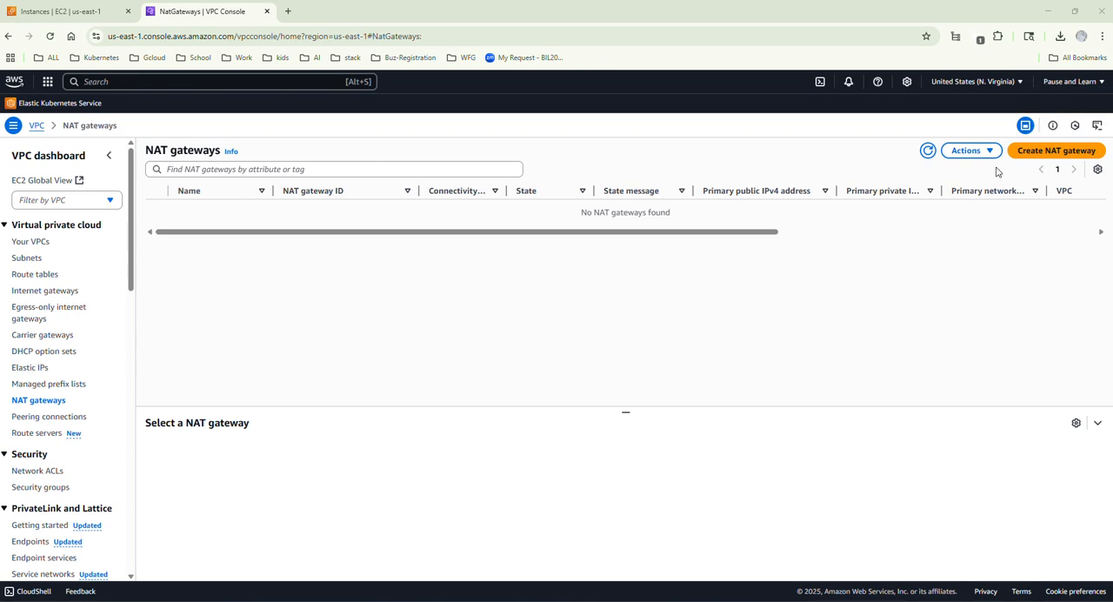
left_click(1041, 154)
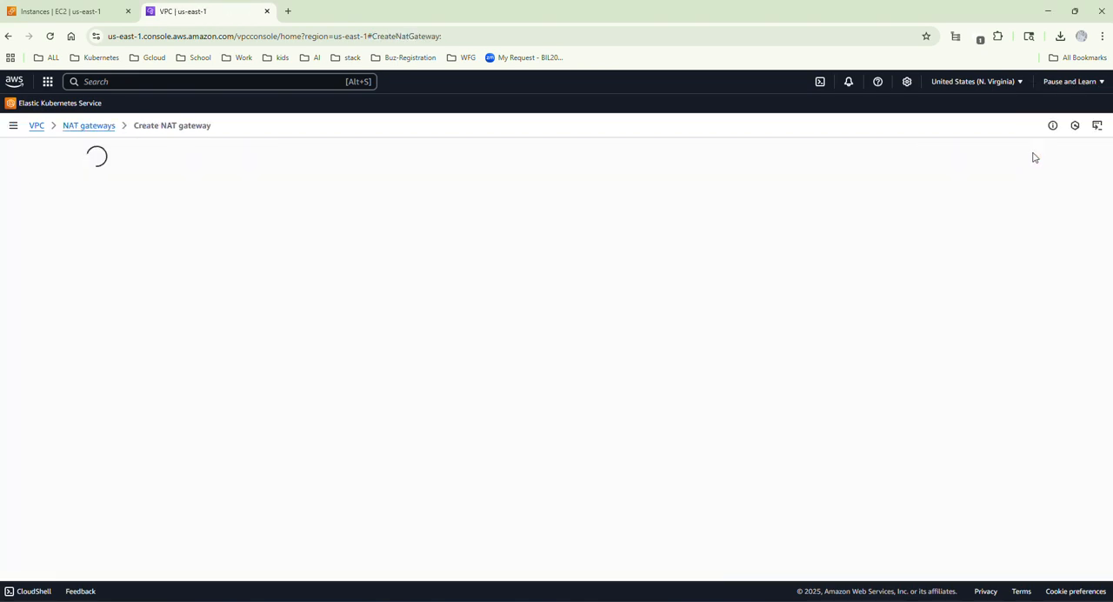
left_click(187, 239)
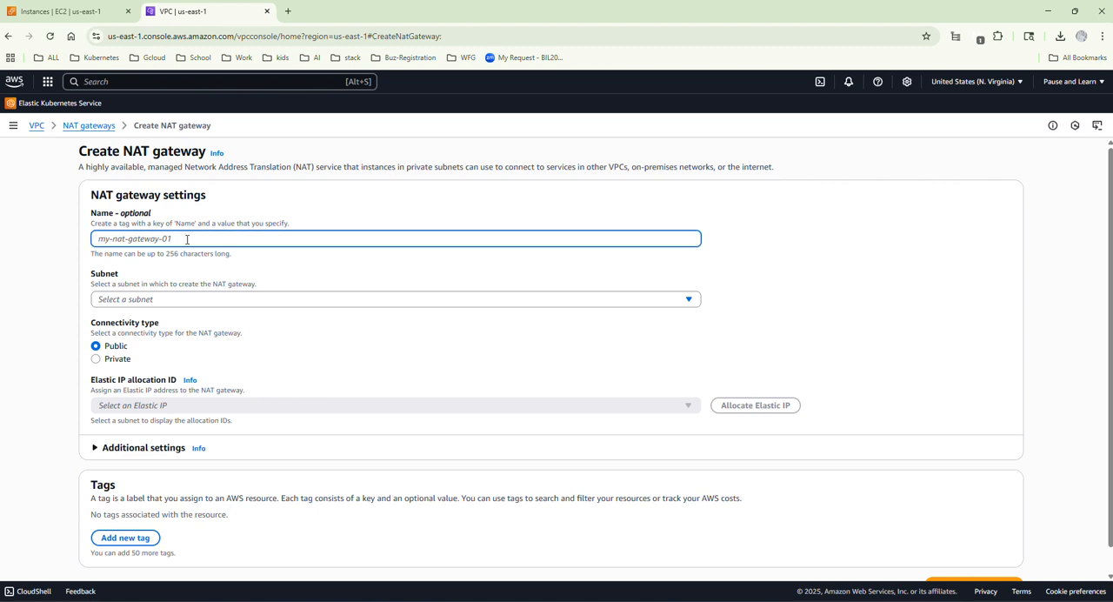
type("public")
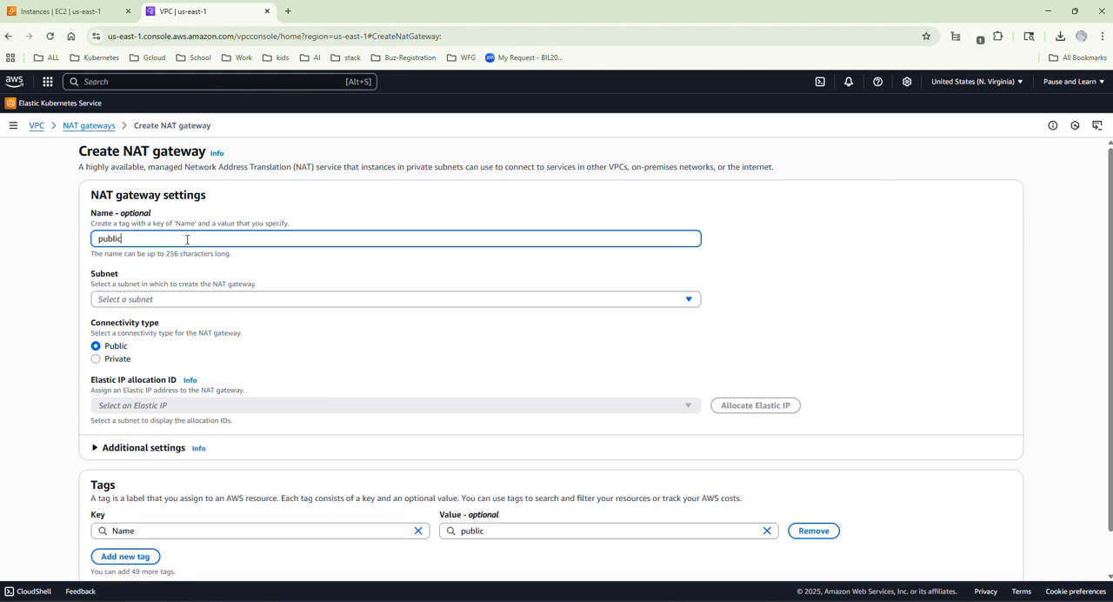
type("-nat")
left_click(153, 299)
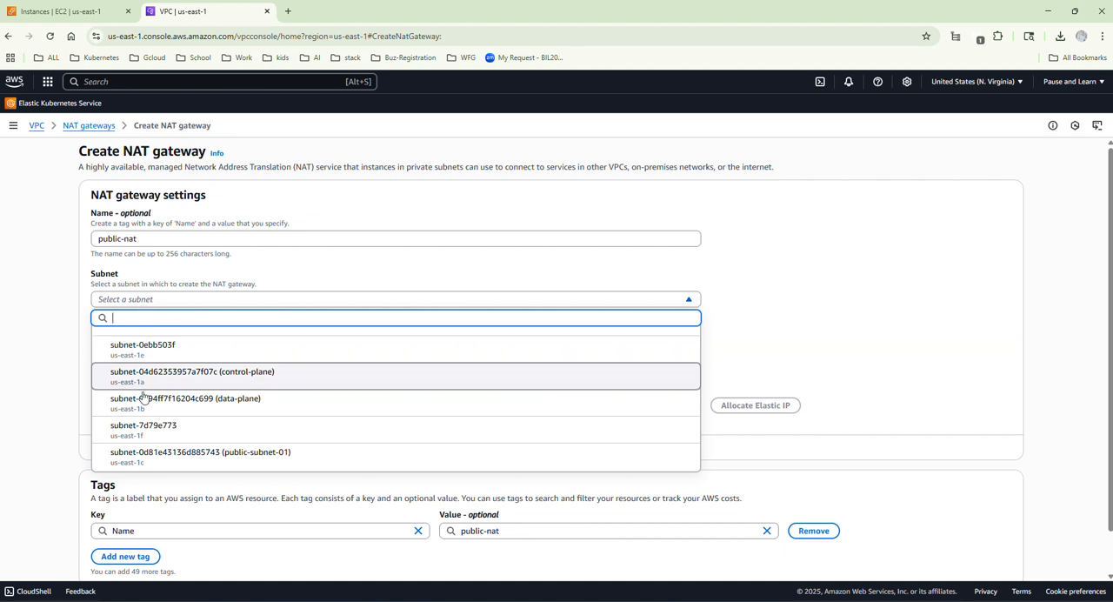
left_click(219, 458)
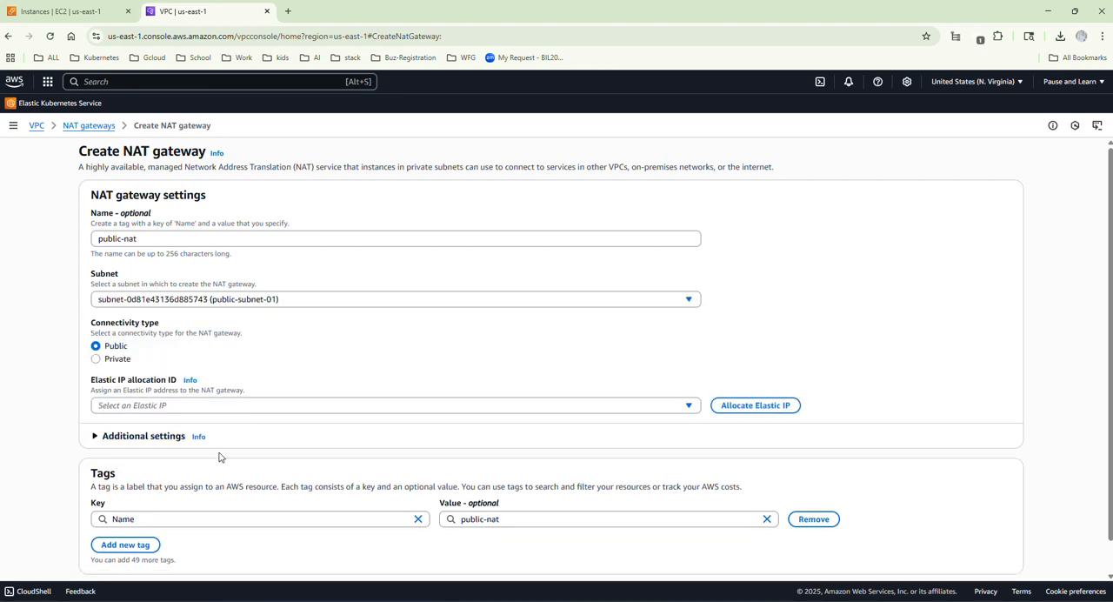
Allocate an Elastic IP for public-nat and create the gateway, returning to the NAT gateways list.
scroll(293, 375, "down", 1)
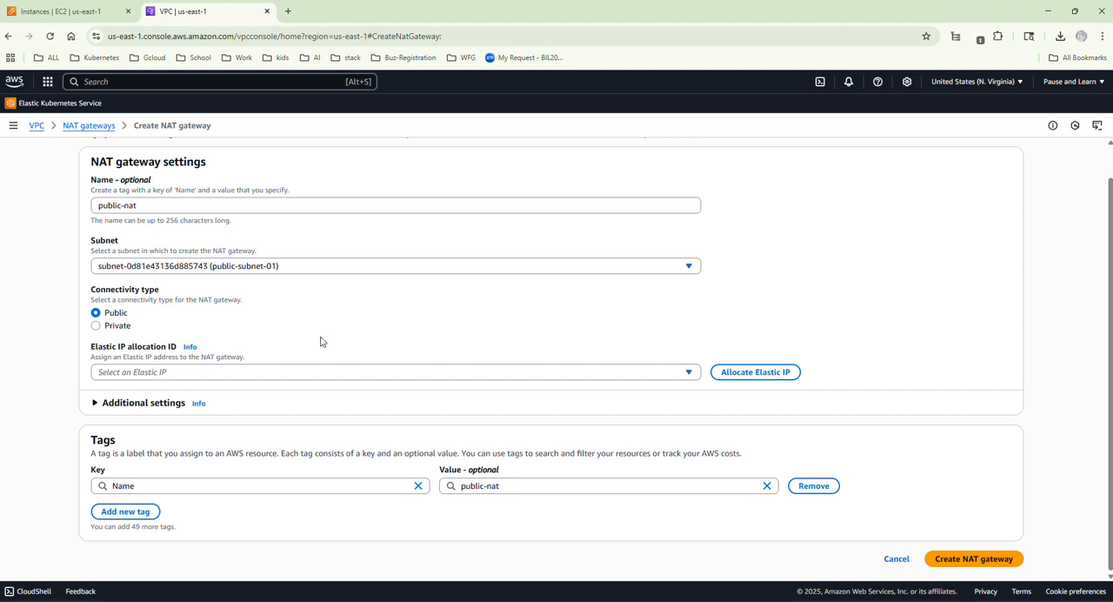
left_click(730, 377)
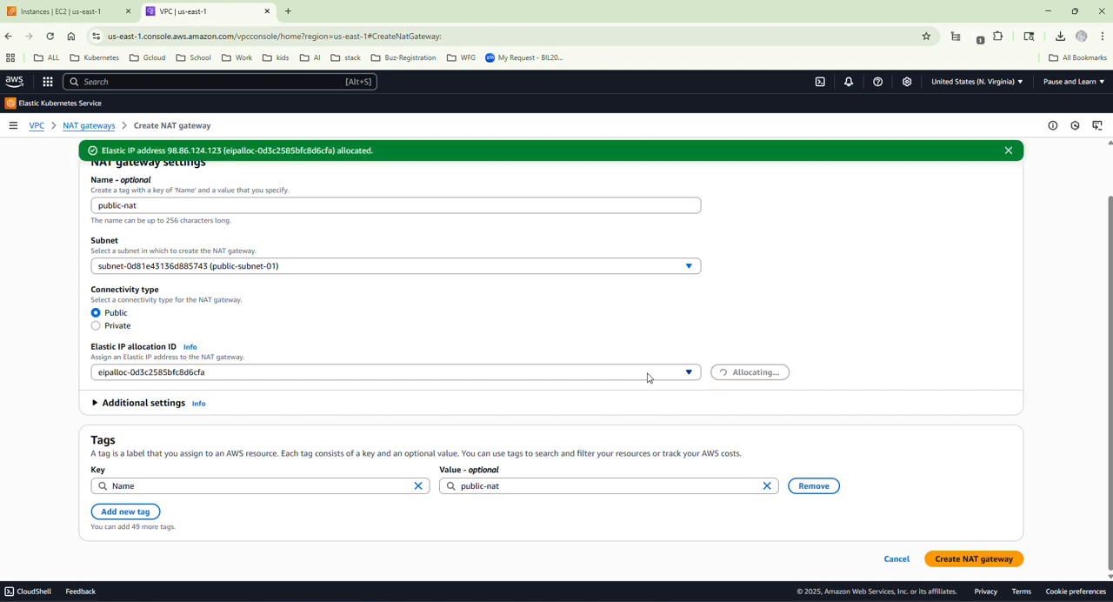
left_click(957, 560)
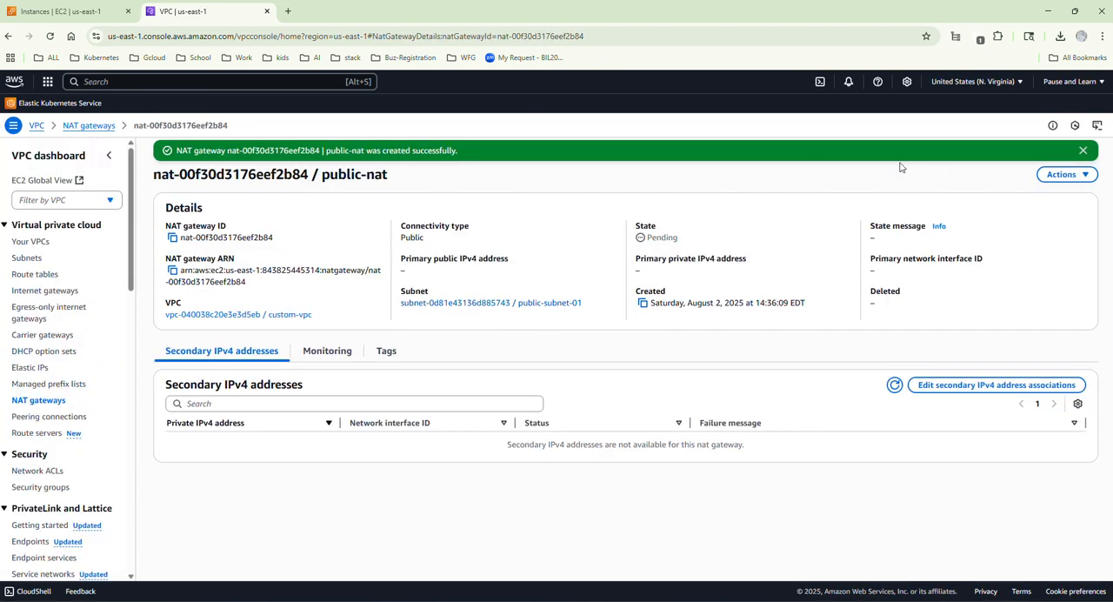
left_click(45, 401)
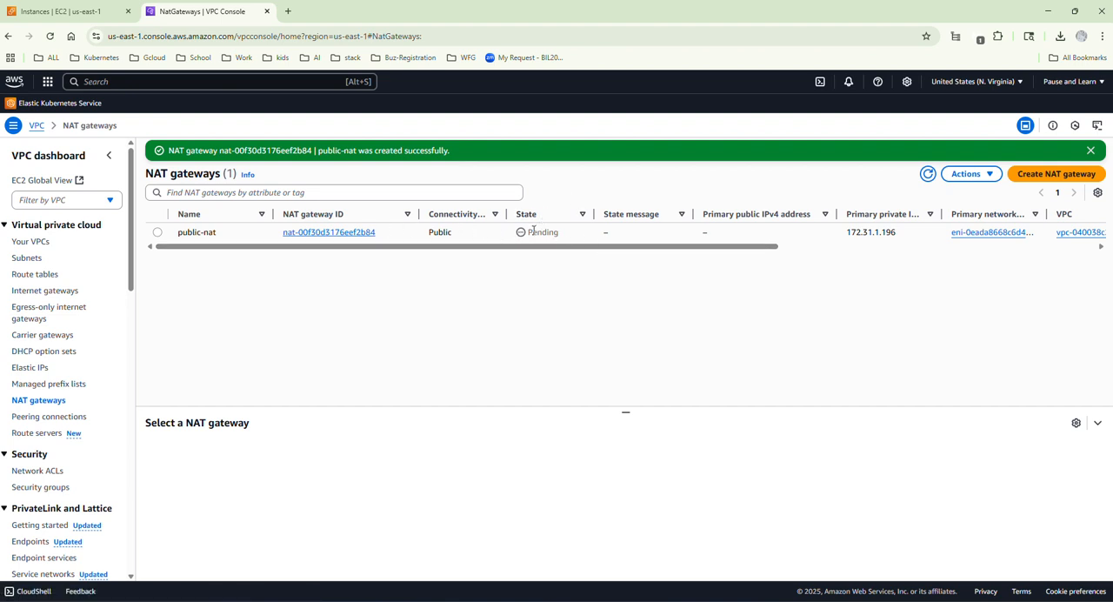
Try to add a second 0.0.0.0/0 route to public-rt, targeting the public-nat NAT gateway.
left_click(35, 274)
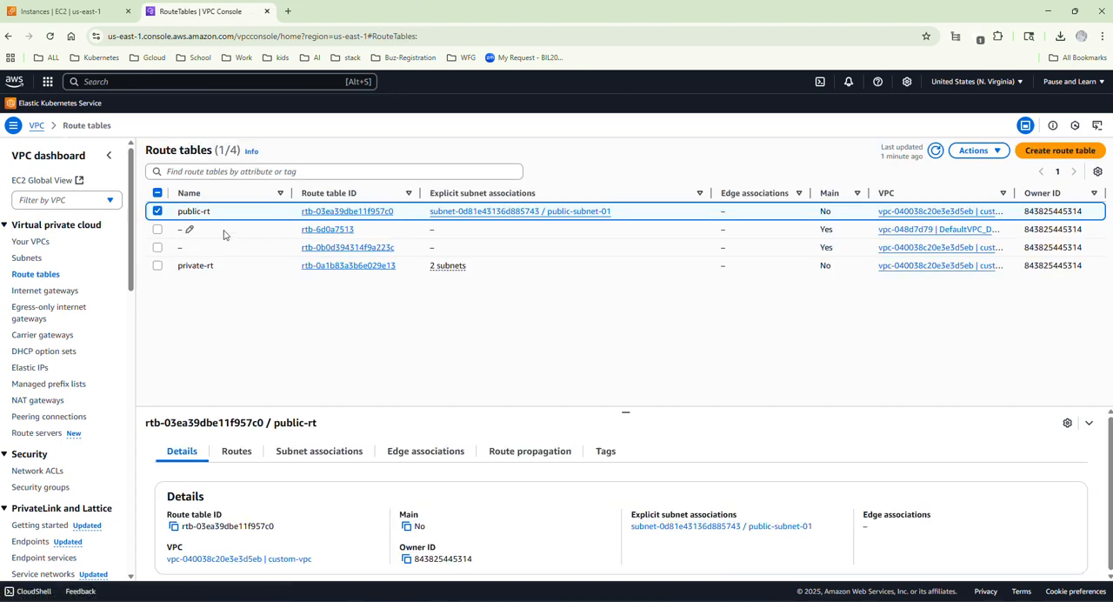
left_click(337, 219)
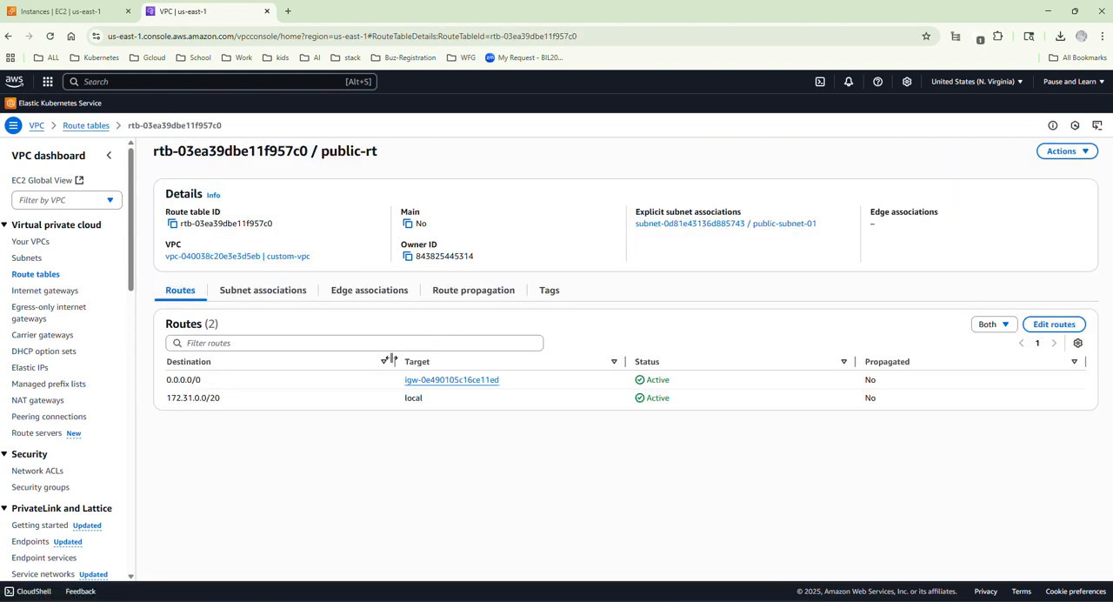
left_click(1051, 326)
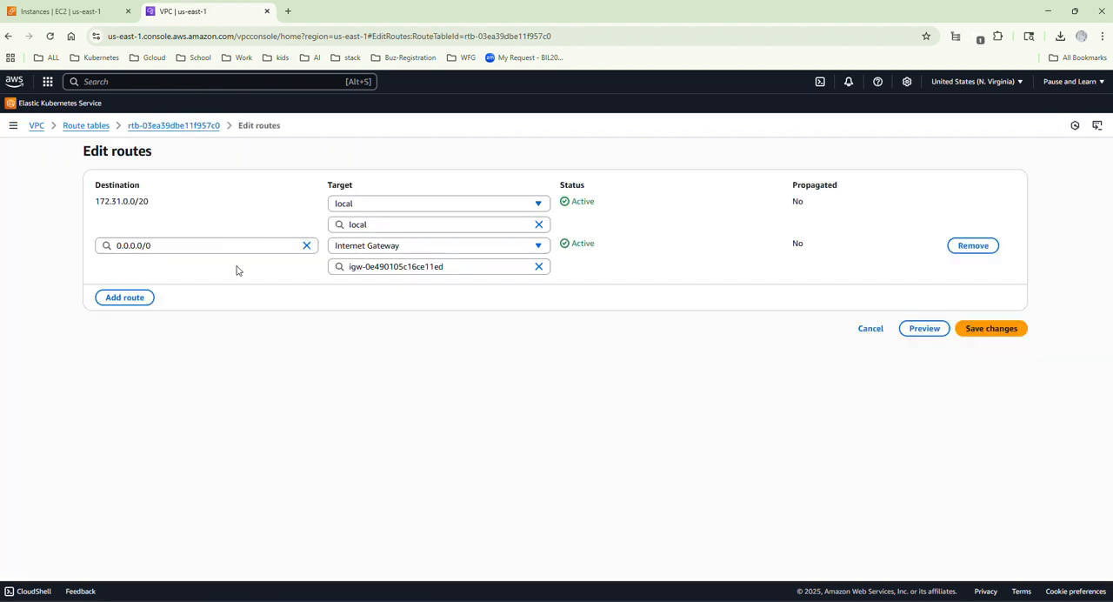
left_click(120, 297)
left_click(121, 289)
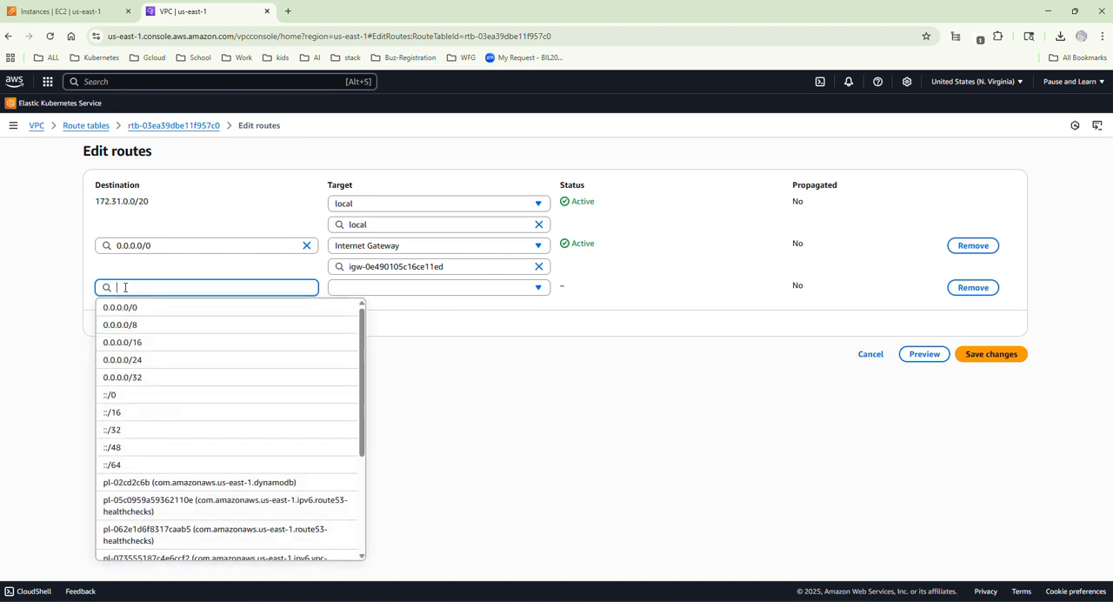
left_click(126, 309)
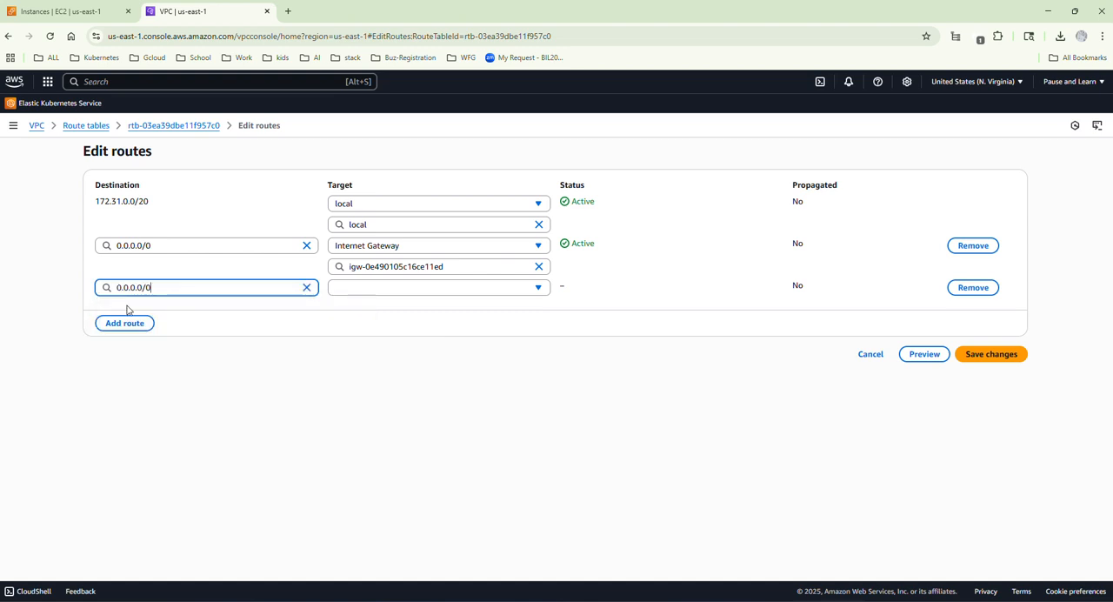
triple_click(156, 290)
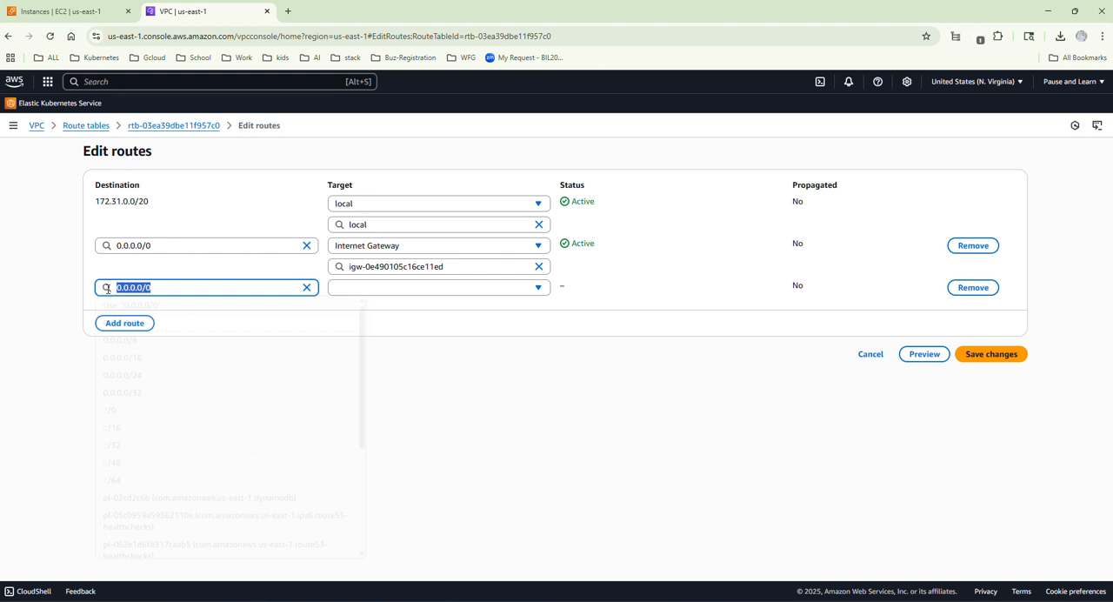
left_click(384, 288)
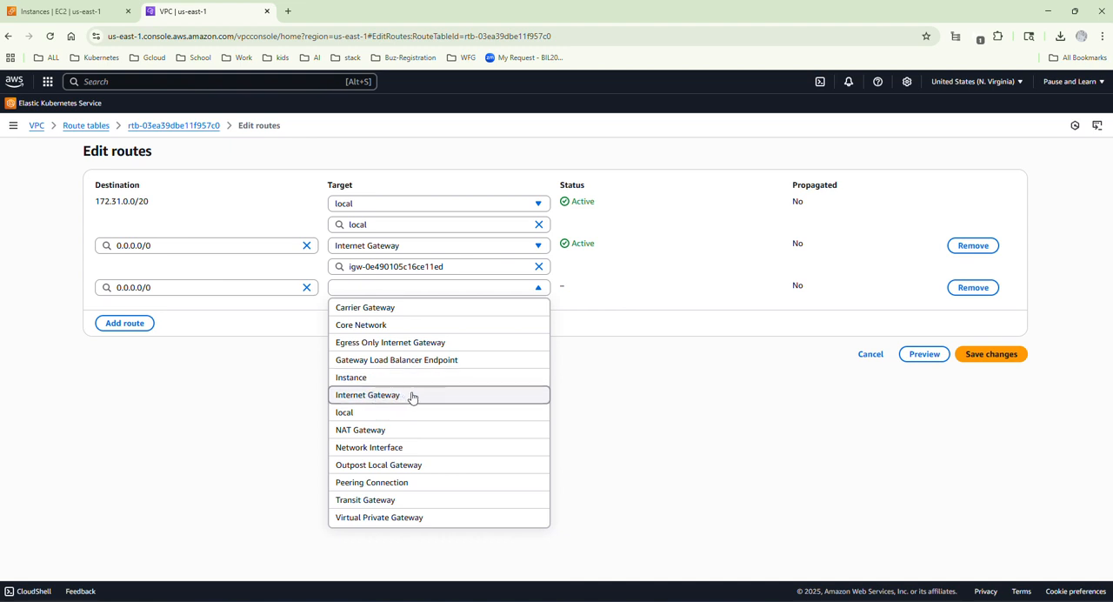
left_click(372, 430)
left_click(413, 308)
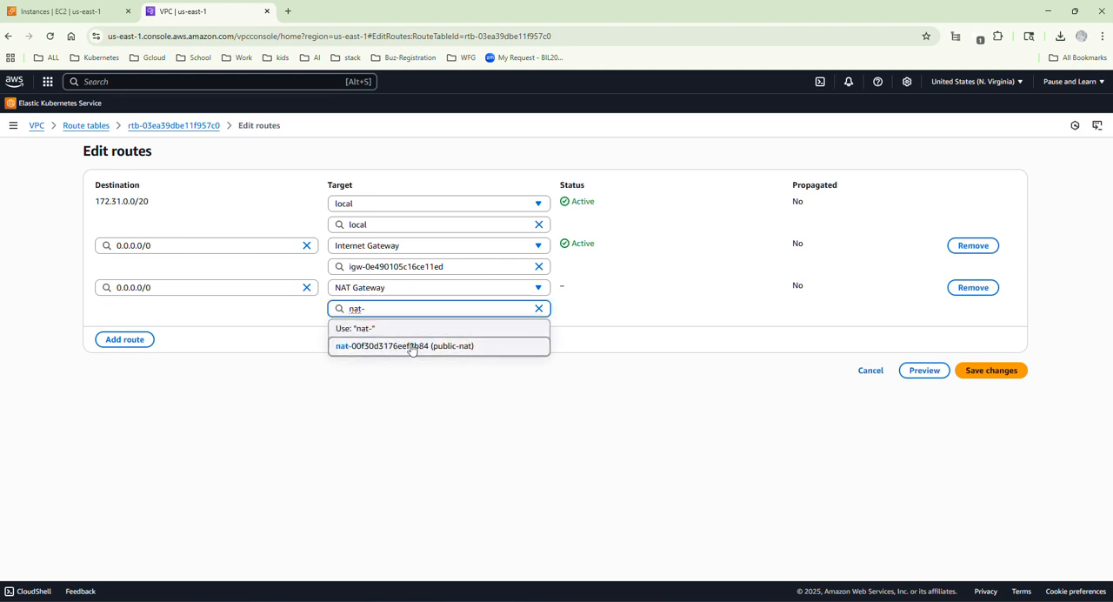
left_click(416, 349)
left_click(985, 376)
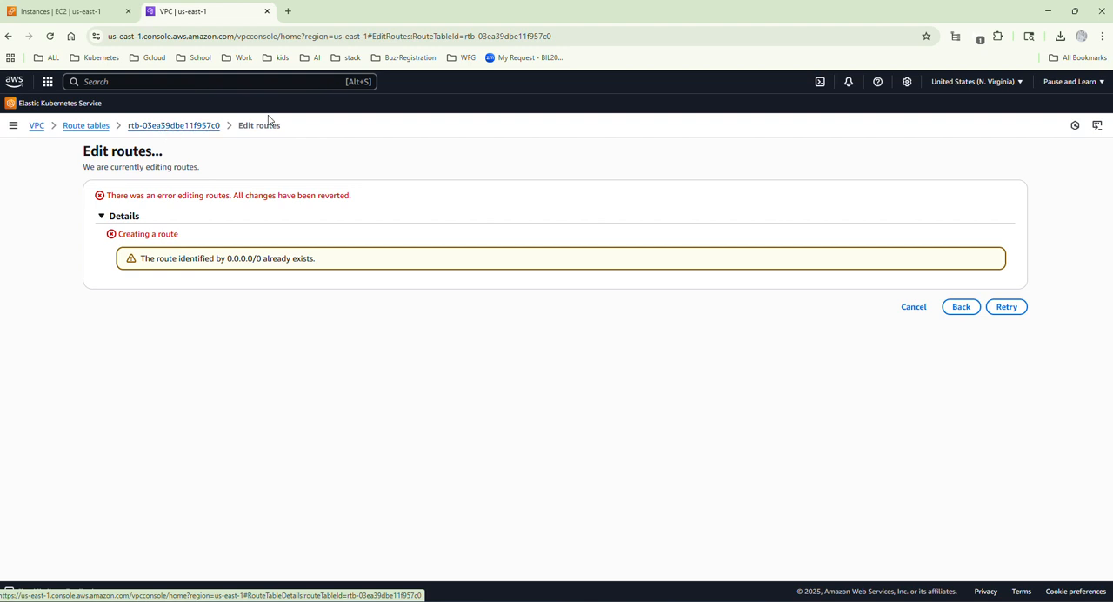
Go back to the NAT gateways and refresh the list to check the state of public-nat.
left_click(37, 126)
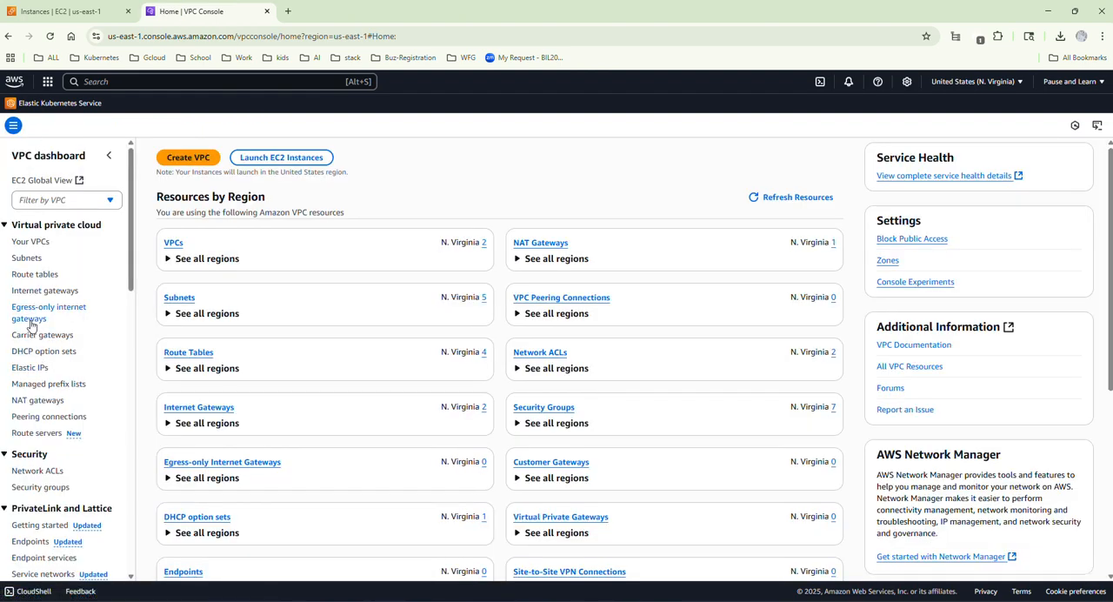
left_click(33, 401)
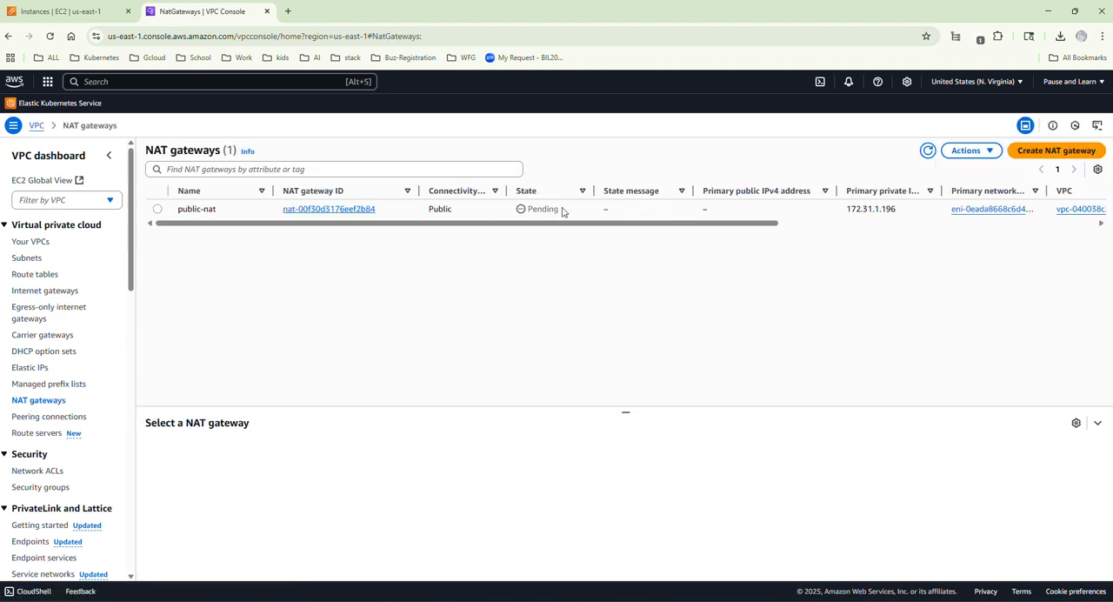
left_click(928, 150)
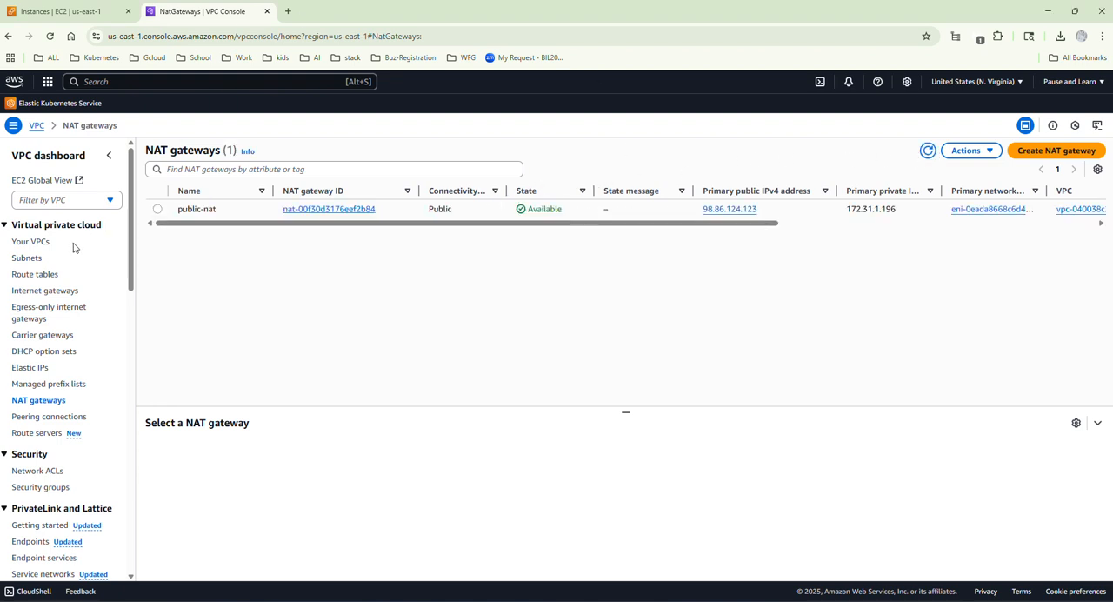
Select only the private-rt route table and open its routes for editing.
left_click(39, 275)
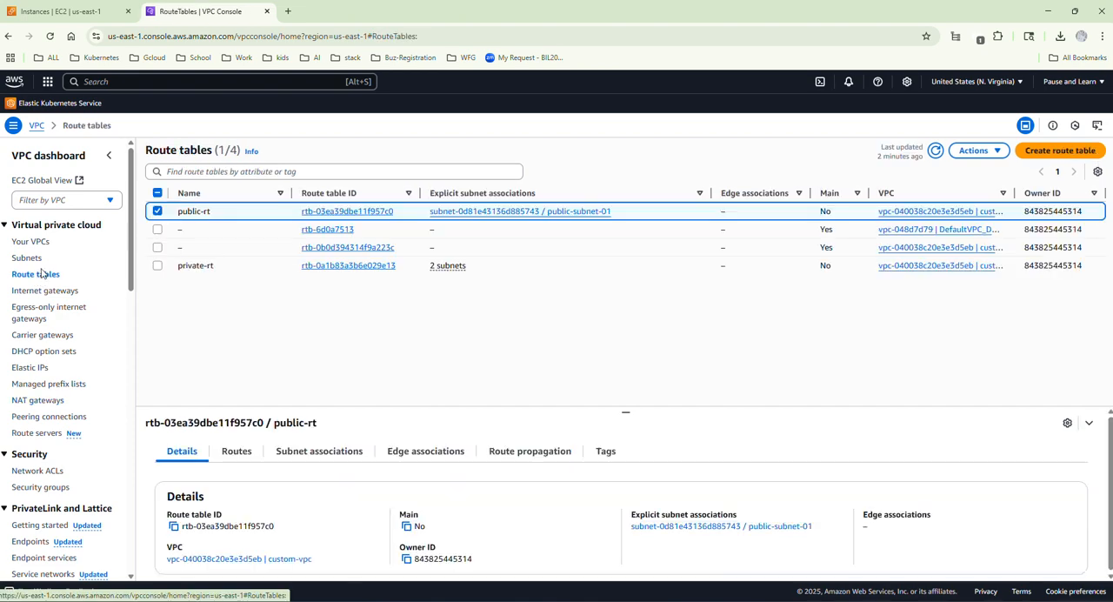
left_click(158, 265)
left_click(158, 211)
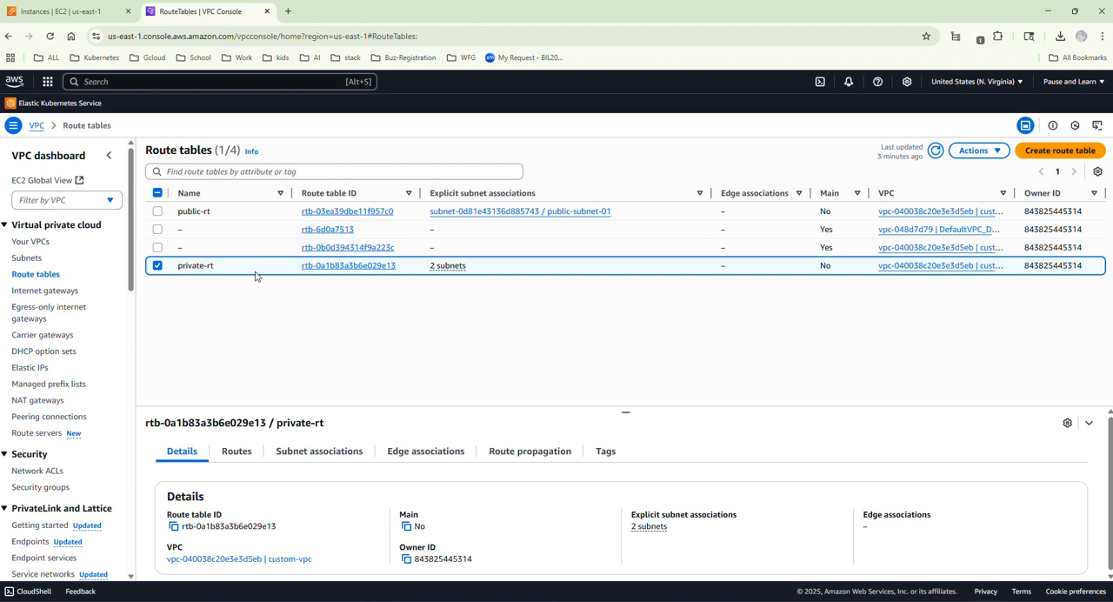
left_click(335, 265)
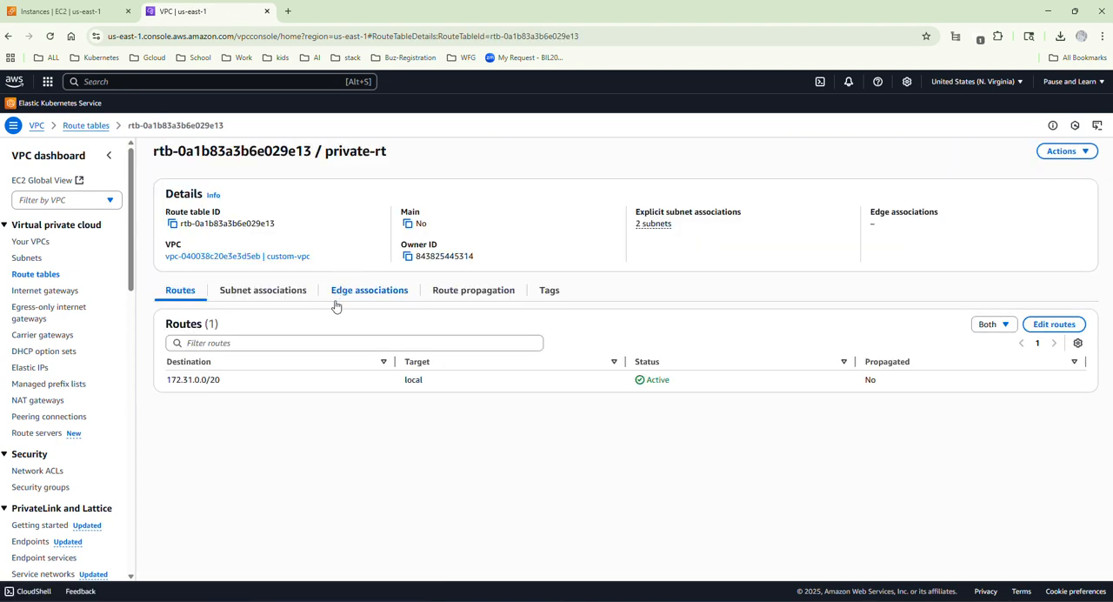
left_click(1047, 327)
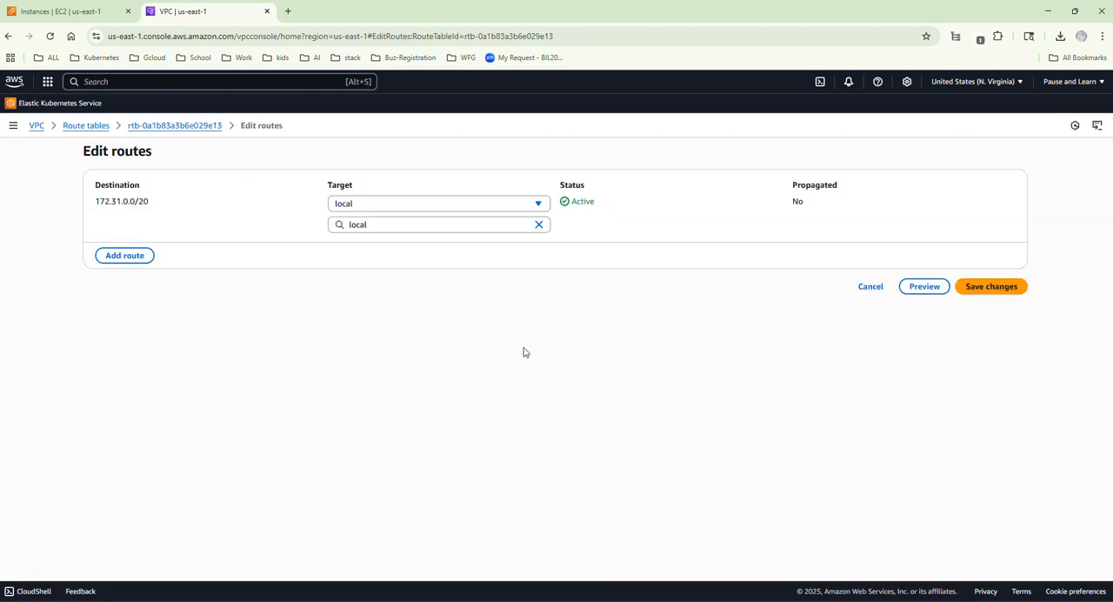
Add a 0.0.0.0/0 route to private-rt targeting the public-nat NAT gateway and save the changes.
left_click(121, 254)
left_click(122, 246)
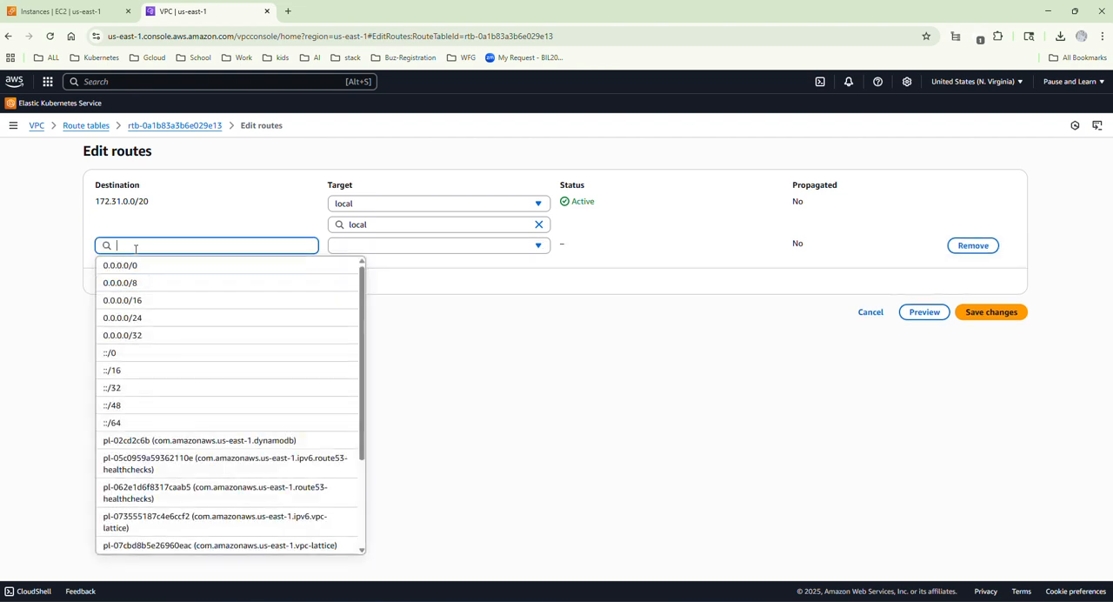
left_click(128, 269)
left_click(435, 249)
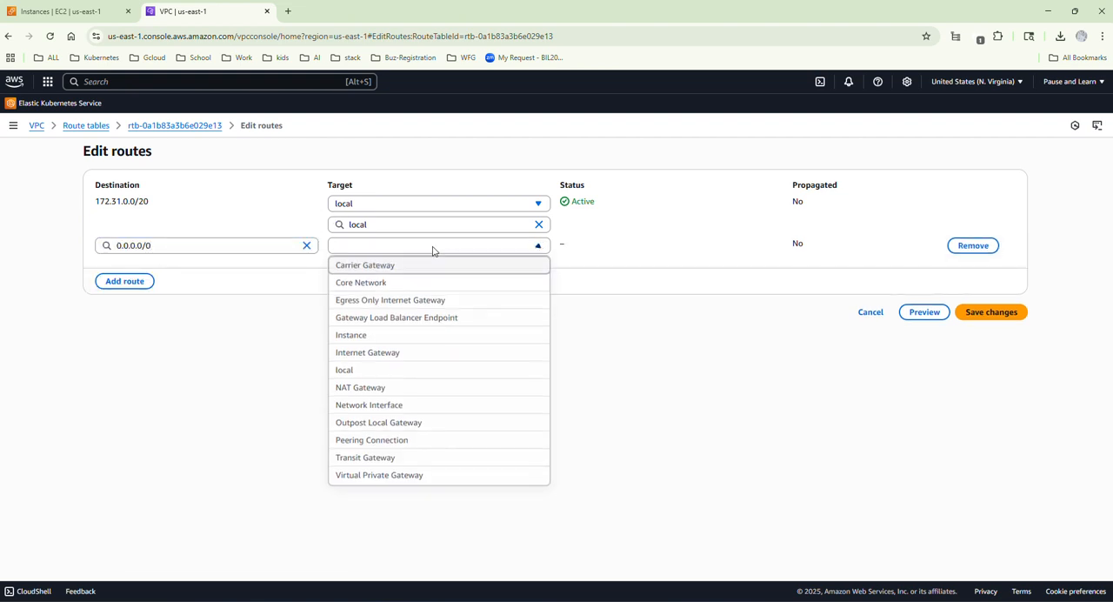
left_click(358, 388)
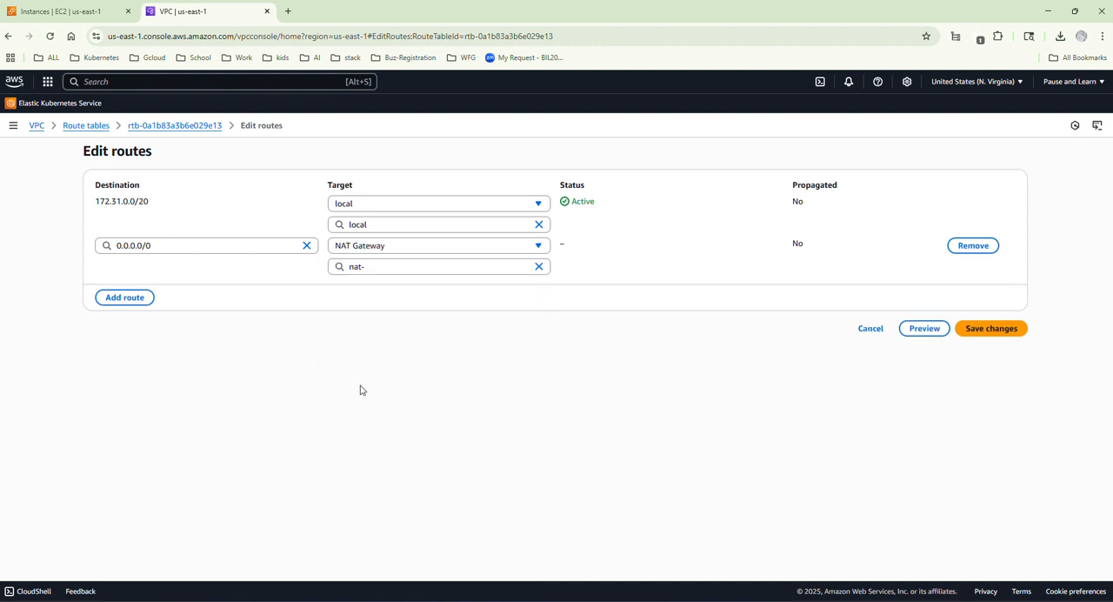
left_click(406, 266)
type("nat-")
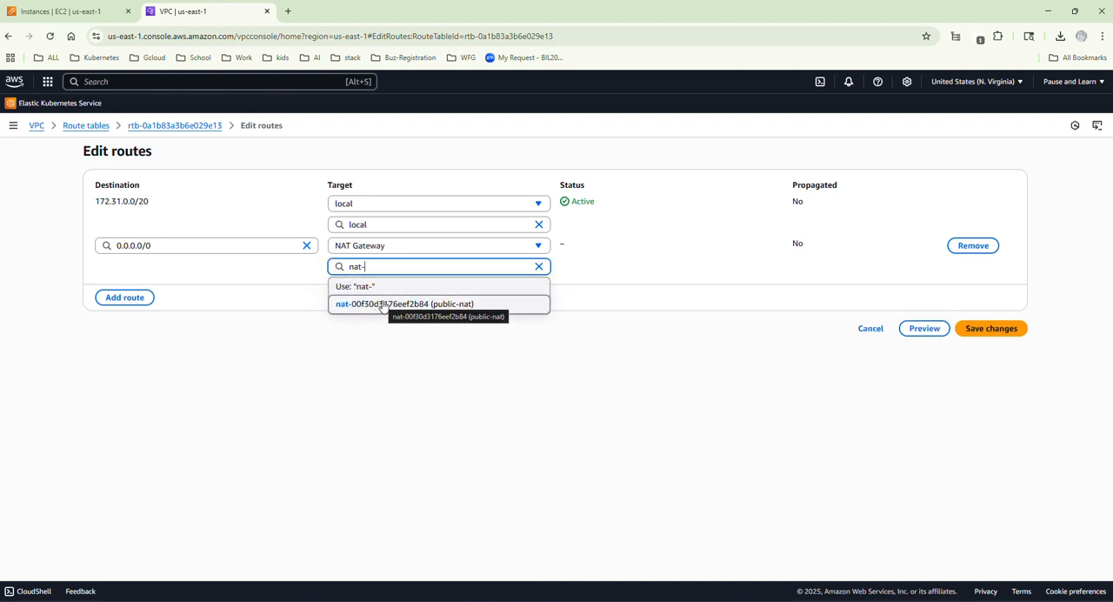
left_click(396, 304)
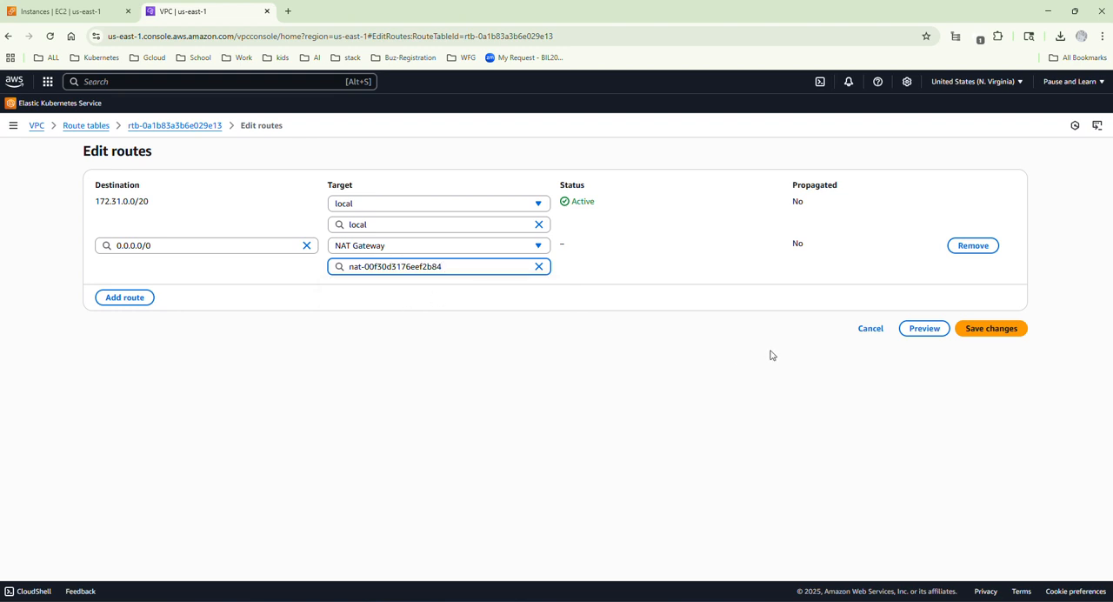
left_click(979, 330)
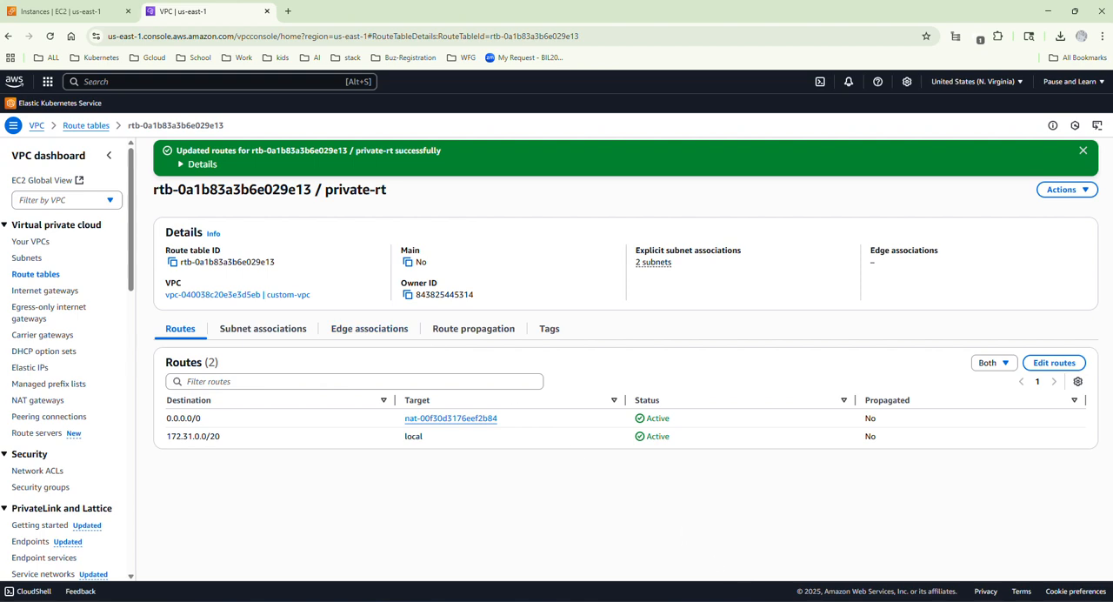
Switch to the terminal and highlight a connection error in the earlier apt update output.
mouse_move(826, 601)
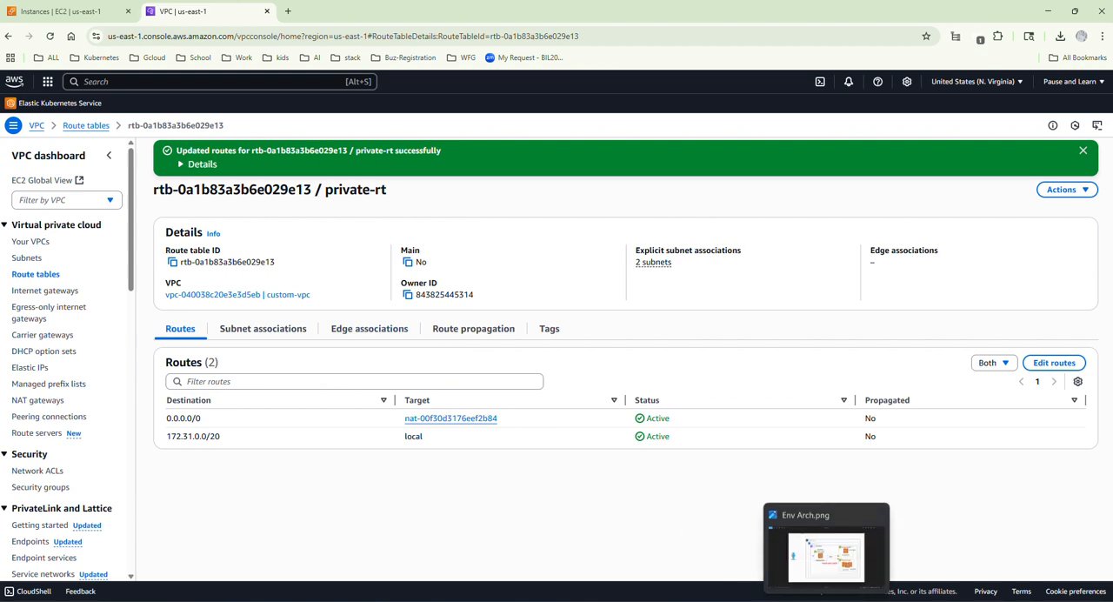
left_click(785, 571)
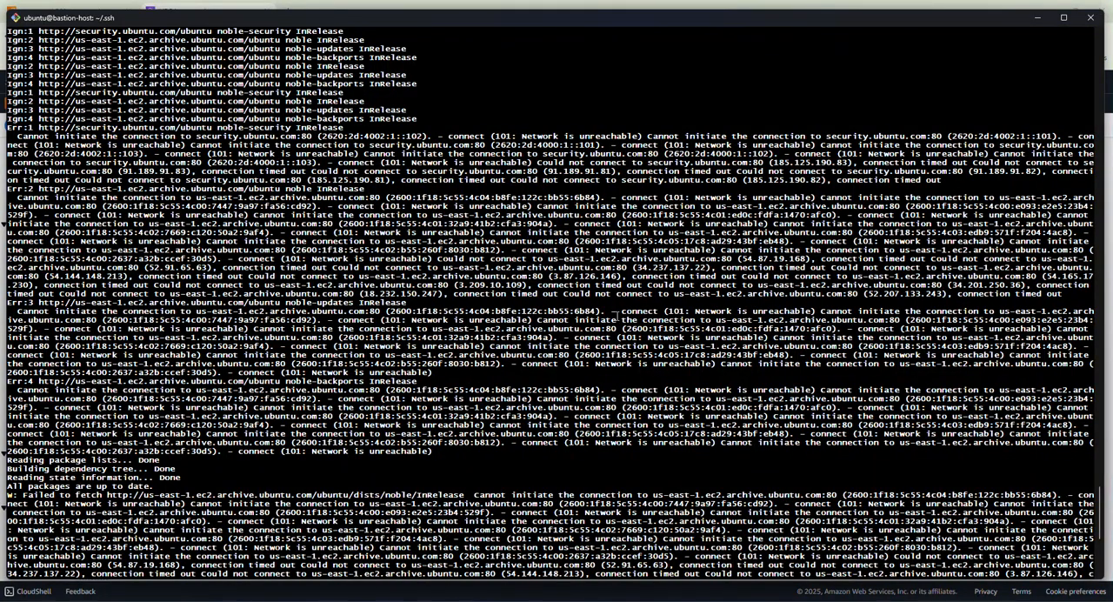
left_click_drag(606, 311, 824, 311)
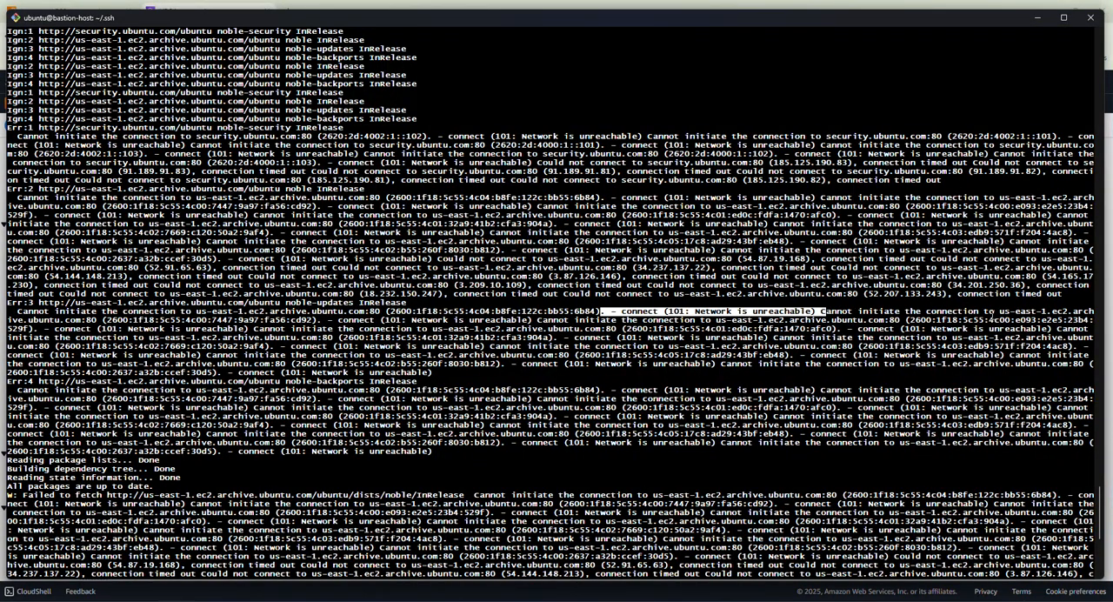
Highlight the unreachable repository connection lines in the earlier apt update output and clear the terminal.
left_click_drag(1000, 311, 965, 330)
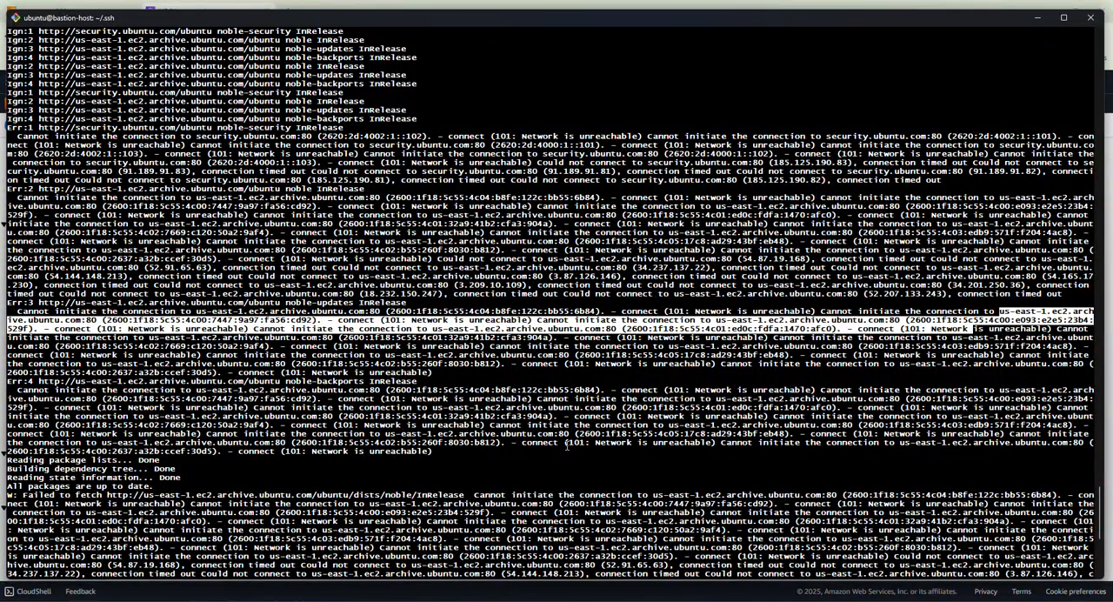
key("ctrl+l")
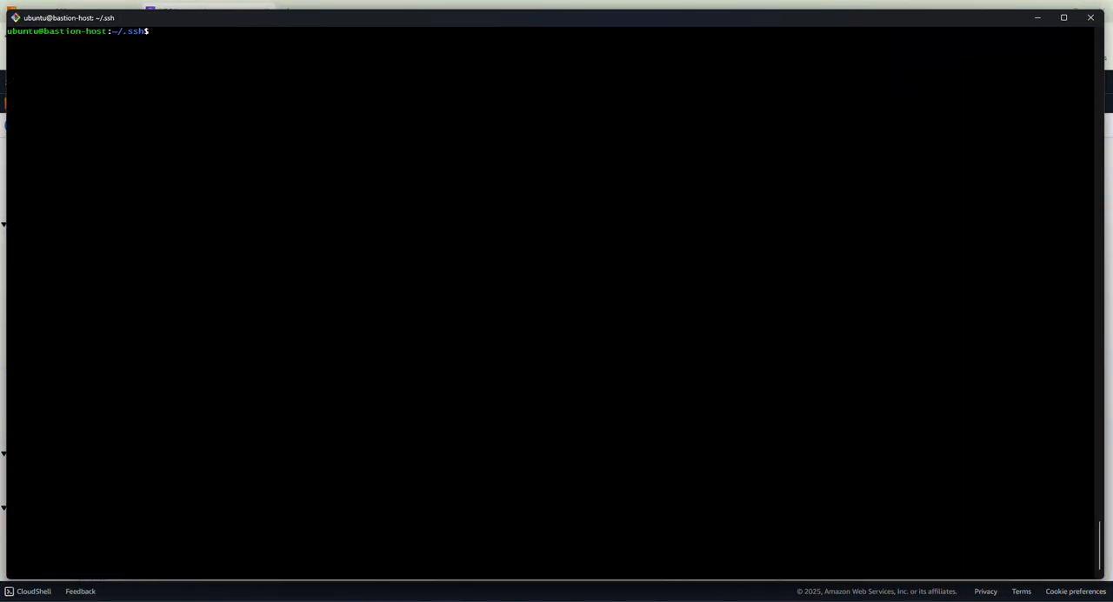
key("Return")
key("Return")
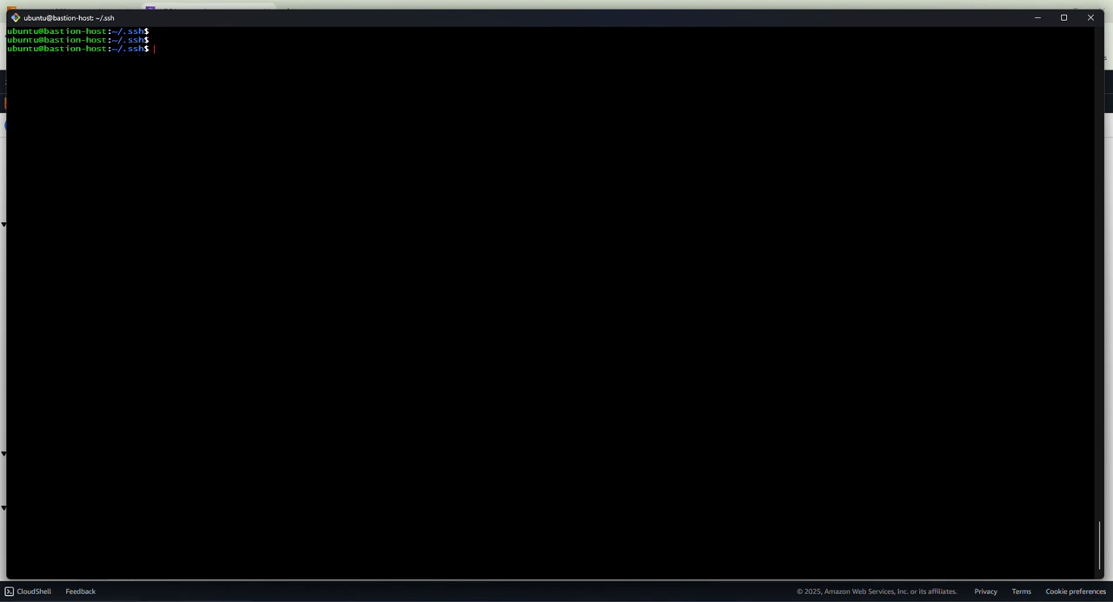
key("alt+Tab")
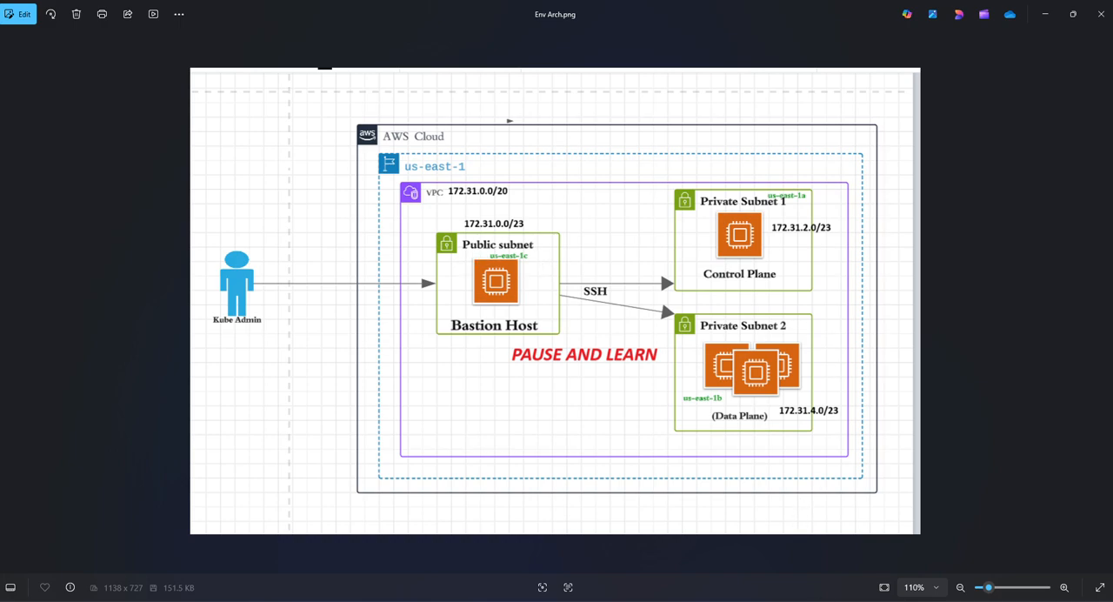
key("alt+Tab")
key("ctrl+v")
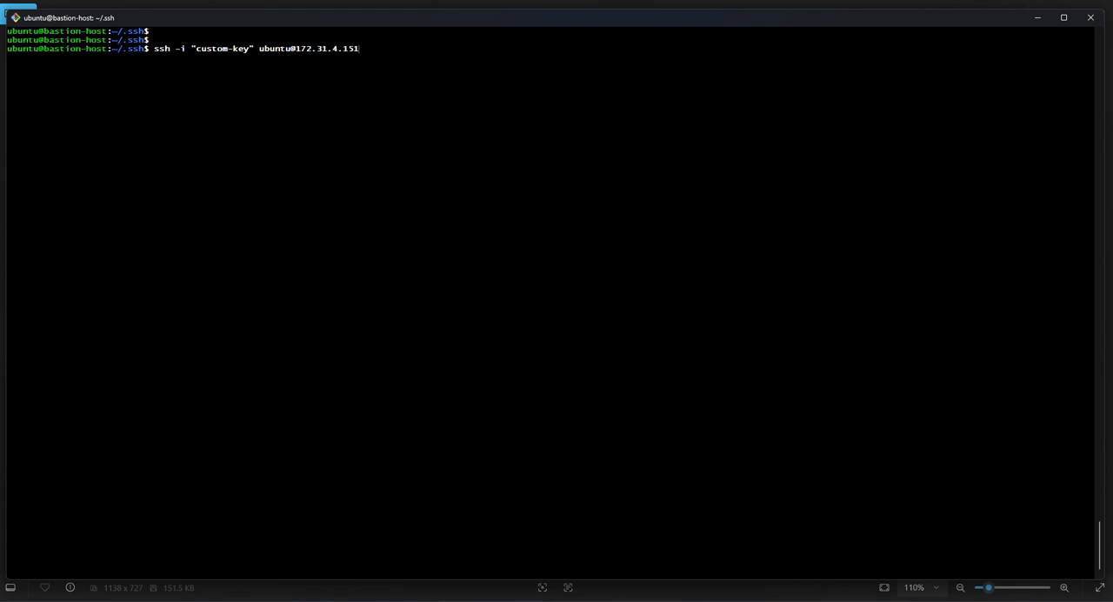
key("BackSpace")
key("BackSpace")
key("BackSpace")
key("BackSpace")
key("BackSpace")
key("BackSpace")
key("BackSpace")
key("BackSpace")
key("BackSpace")
key("BackSpace")
key("BackSpace")
key("BackSpace")
key("BackSpace")
key("BackSpace")
key("BackSpace")
key("BackSpace")
key("BackSpace")
key("BackSpace")
key("BackSpace")
key("BackSpace")
key("BackSpace")
key("BackSpace")
key("BackSpace")
key("BackSpace")
key("BackSpace")
key("BackSpace")
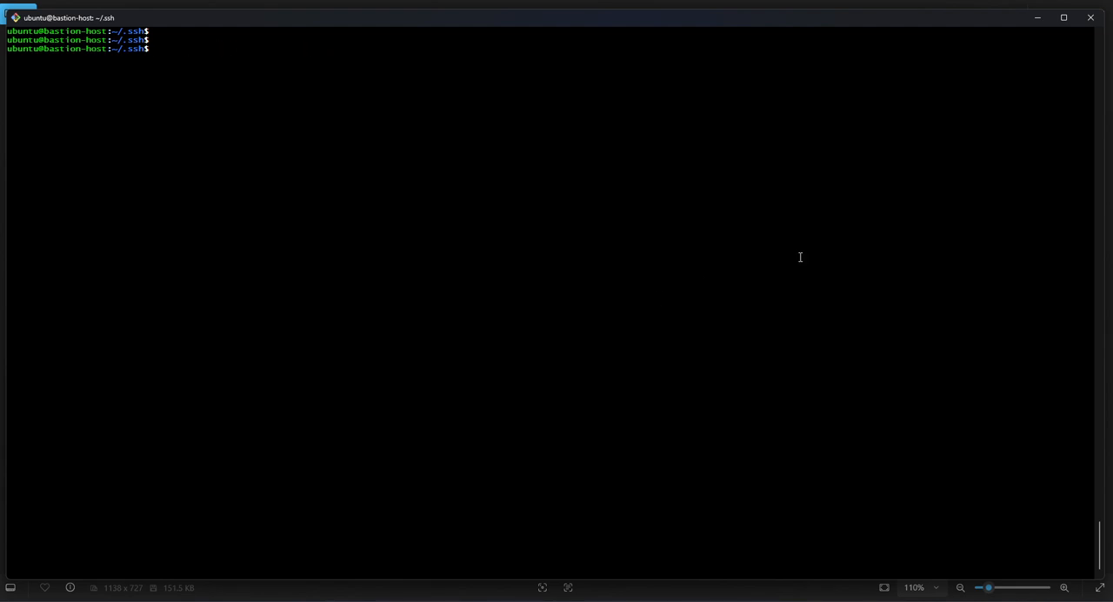
Return to the EC2 instances in the browser, select only bastion-host and copy its SSH client connection command.
left_click(1036, 18)
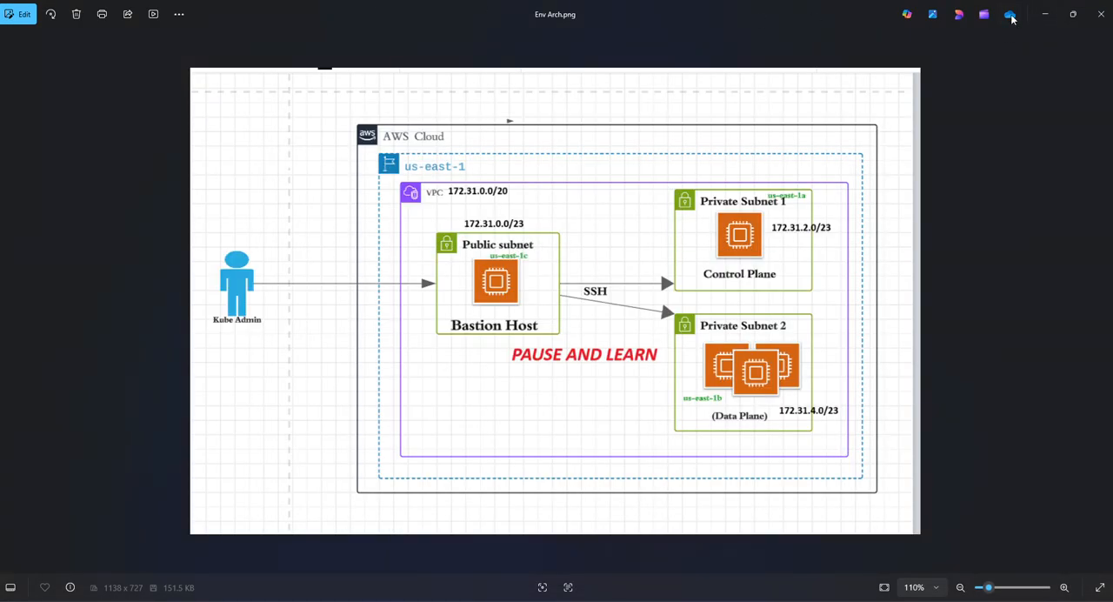
left_click(1053, 15)
left_click(78, 16)
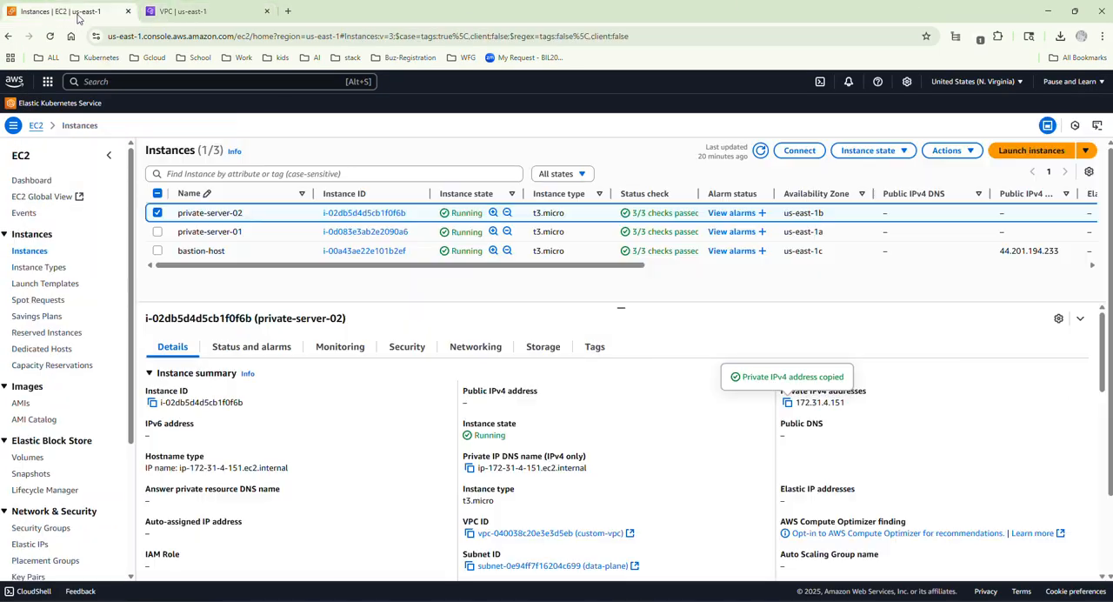
left_click(158, 214)
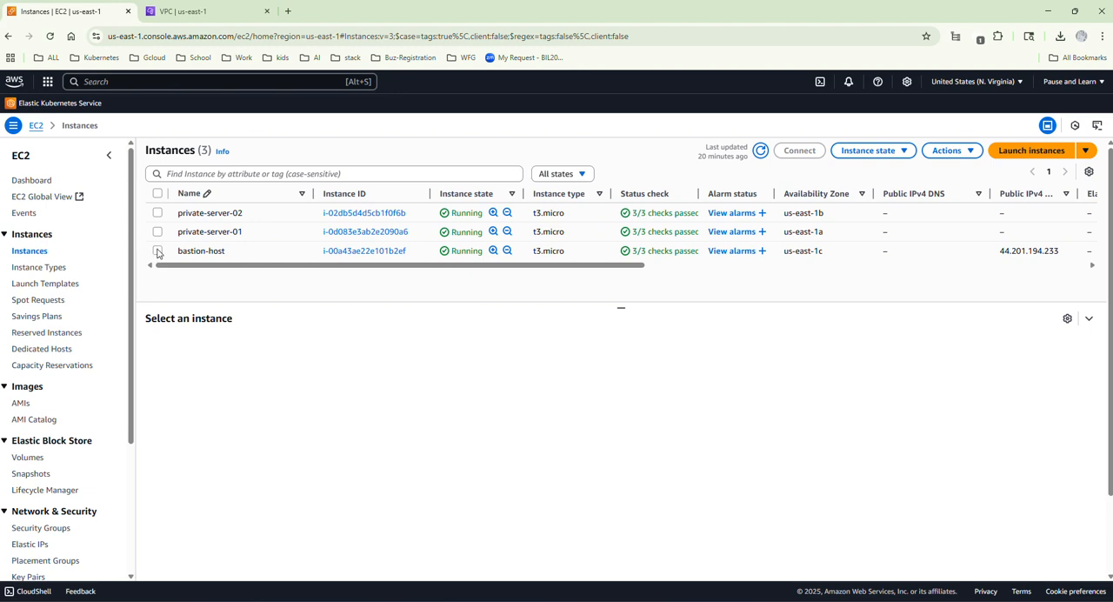
left_click(158, 251)
left_click(807, 151)
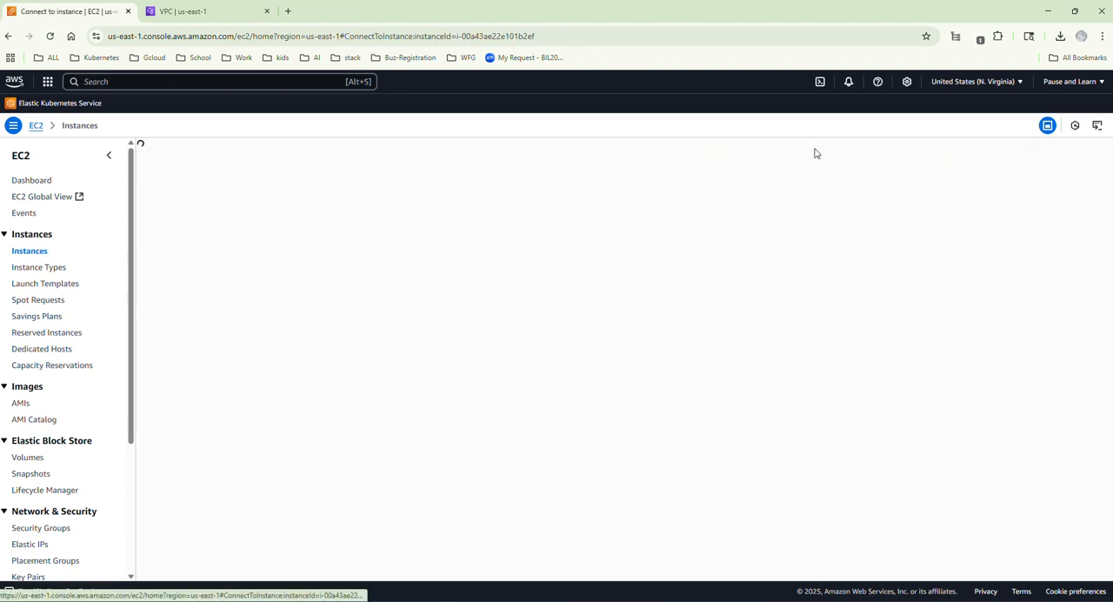
left_click(103, 373)
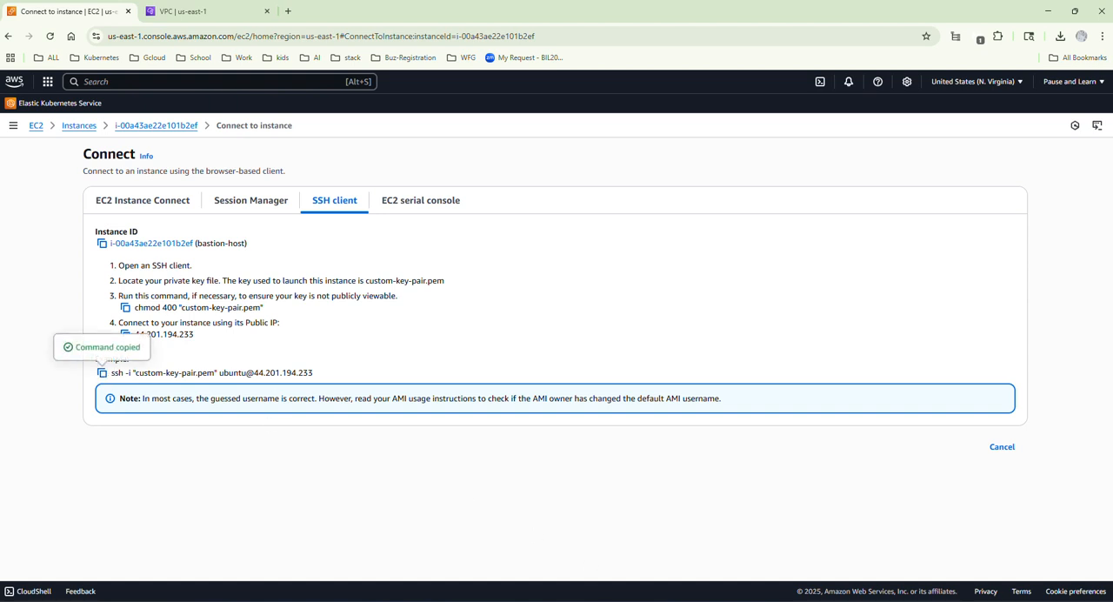
Switch to the terminal and try the copied bastion-host SSH command inside the existing bastion session, interrupting the attempt.
left_click(771, 600)
right_click(303, 55)
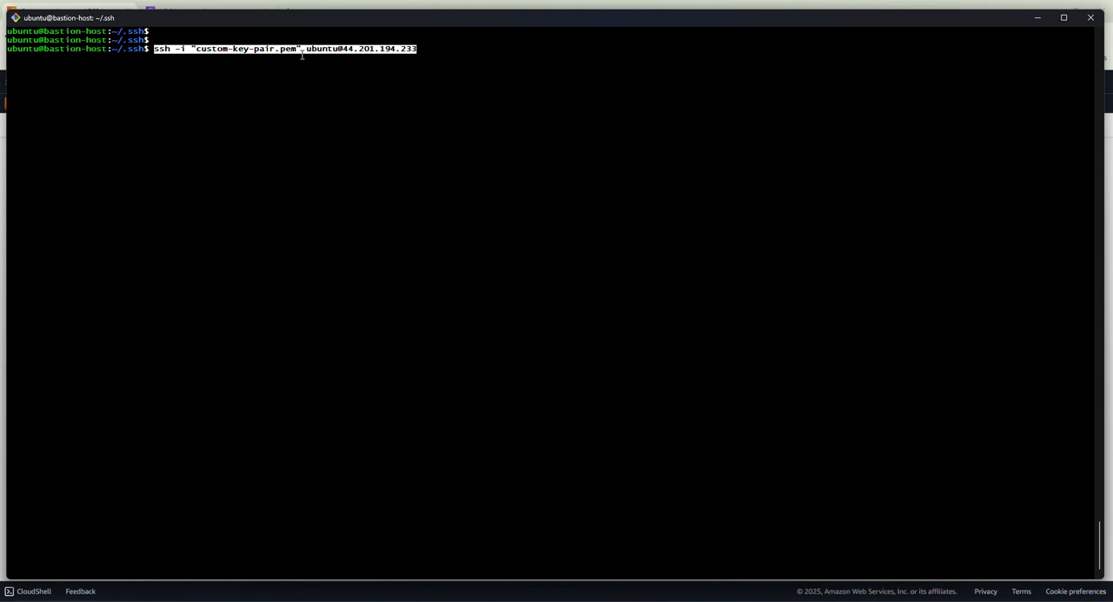
key("Return")
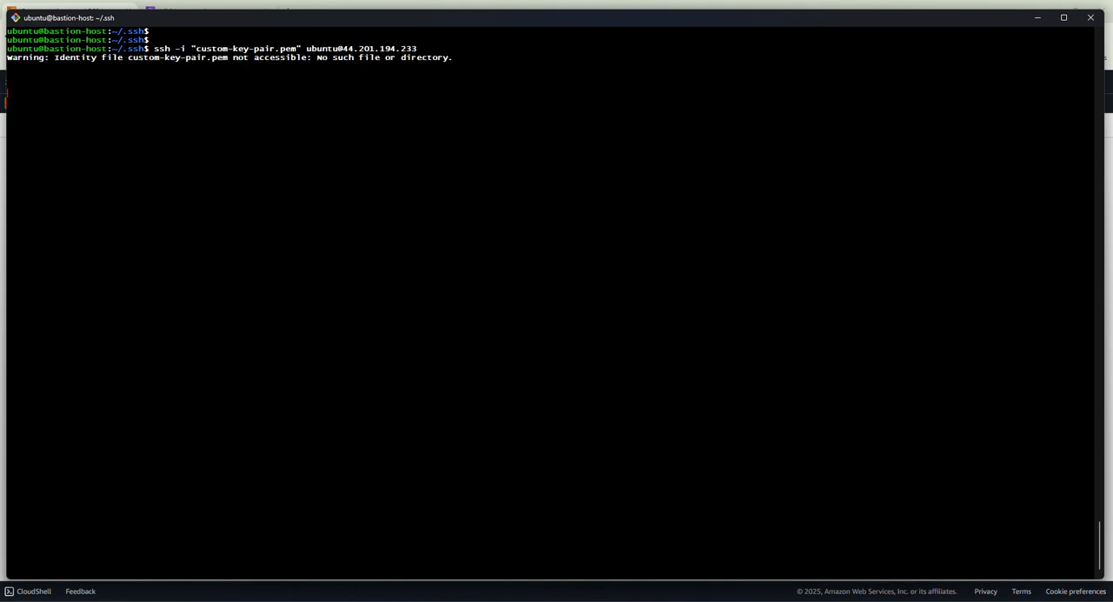
key("ctrl+c")
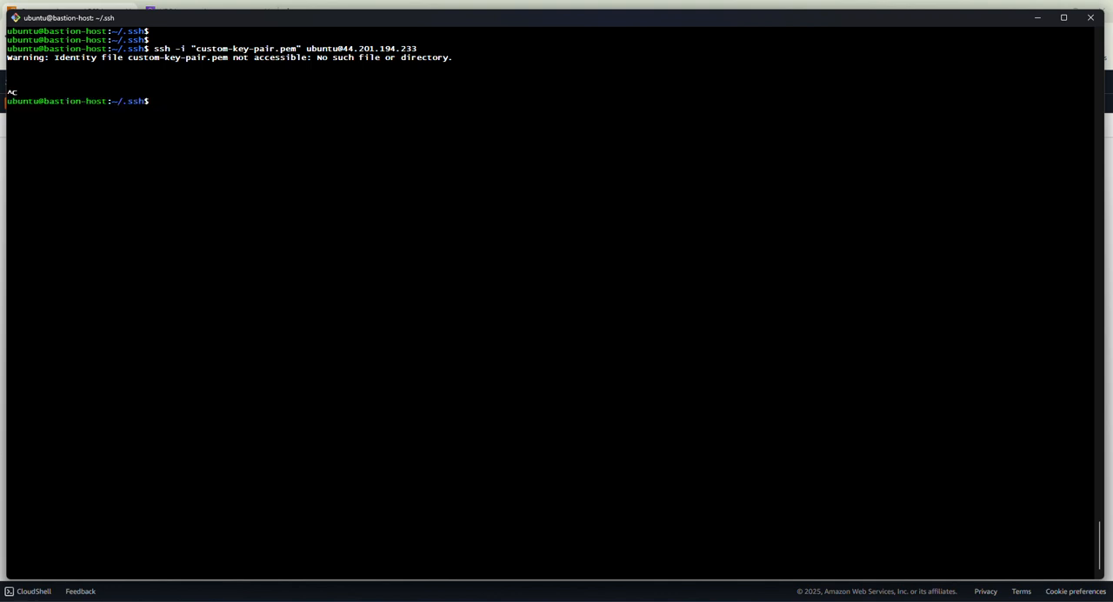
type("exit")
key("Return")
key("Return")
key("Return")
key("Return")
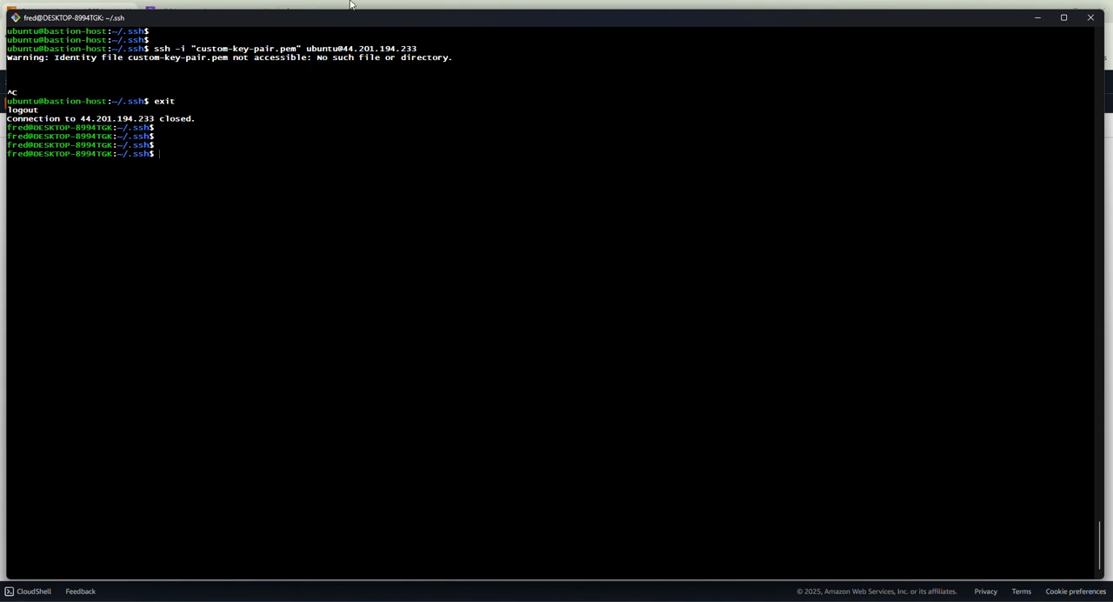
key("ctrl+v")
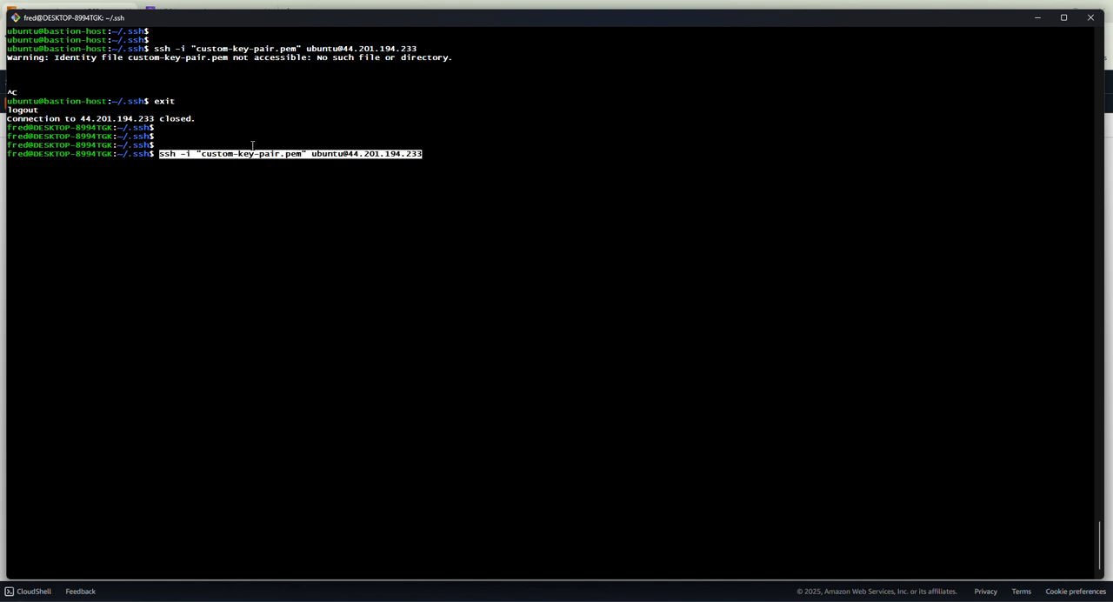
key("Return")
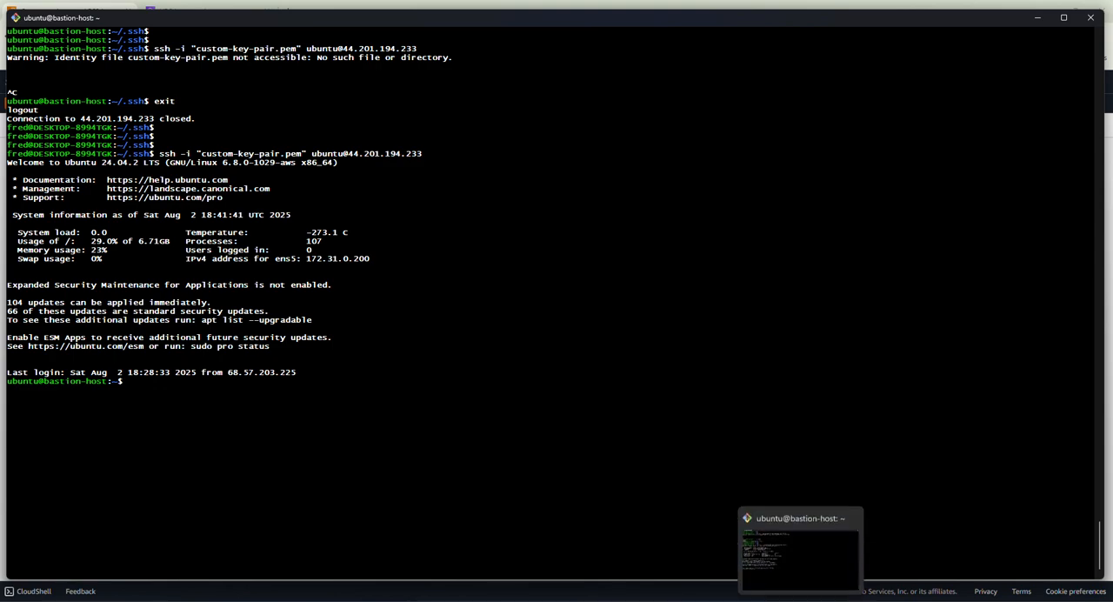
Review the environment architecture diagram alongside the terminal's bastion-host session.
left_click(801, 600)
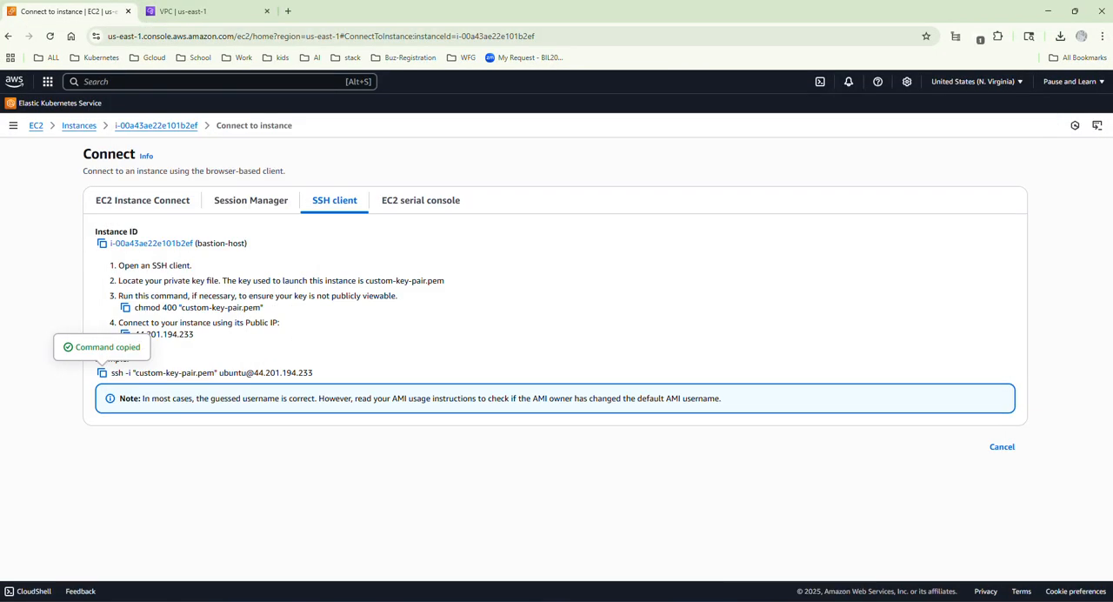
left_click(775, 600)
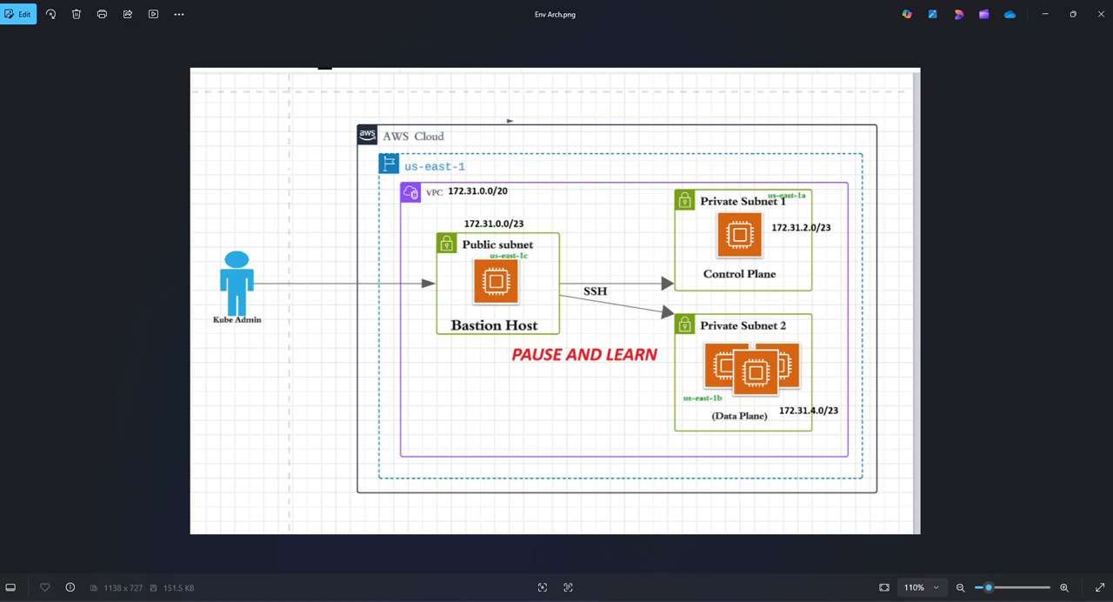
left_click(801, 600)
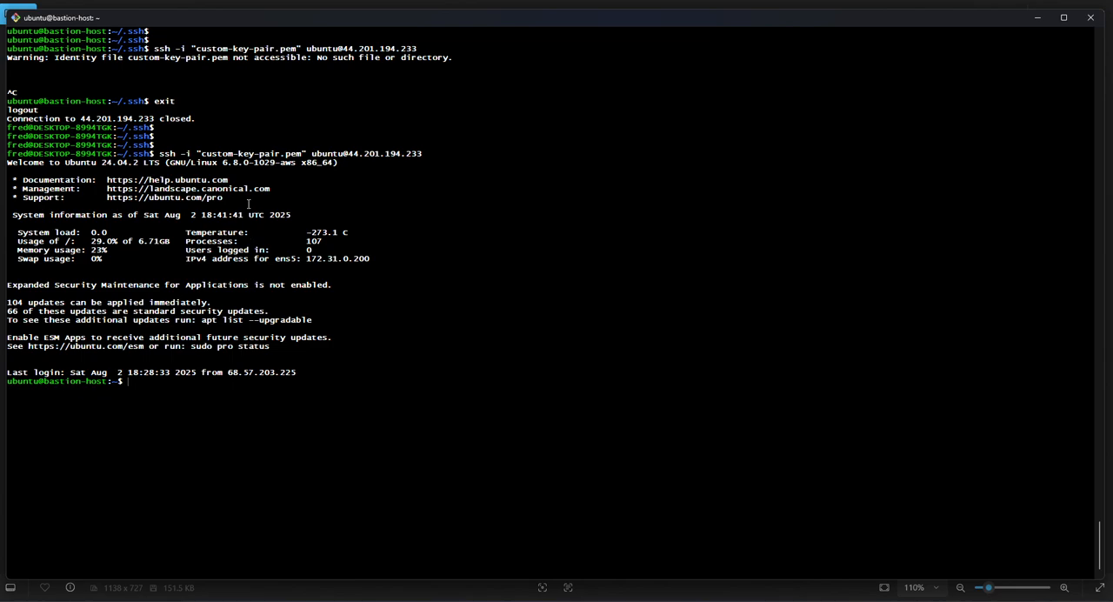
left_click(775, 600)
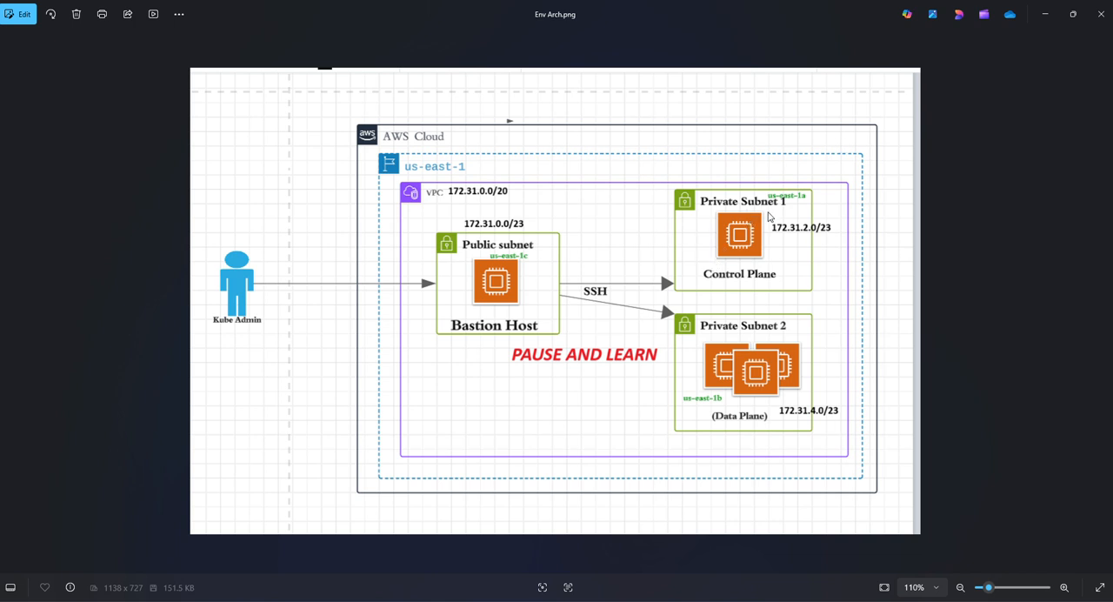
Return to the EC2 instances list in the browser, select only private-server-02 and copy its SSH connection command.
left_click(1043, 15)
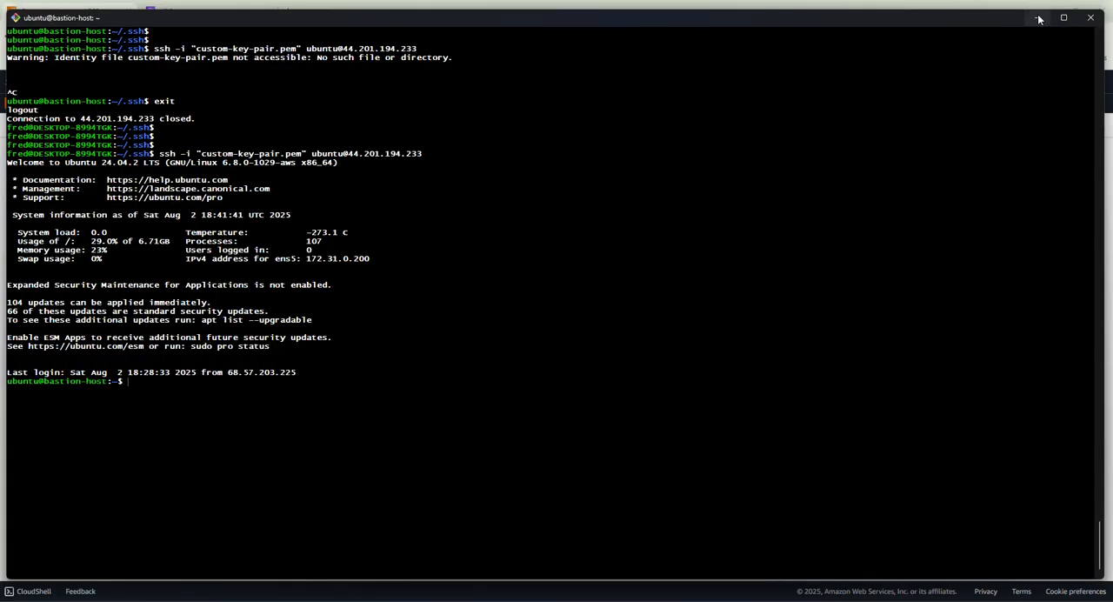
left_click(1040, 17)
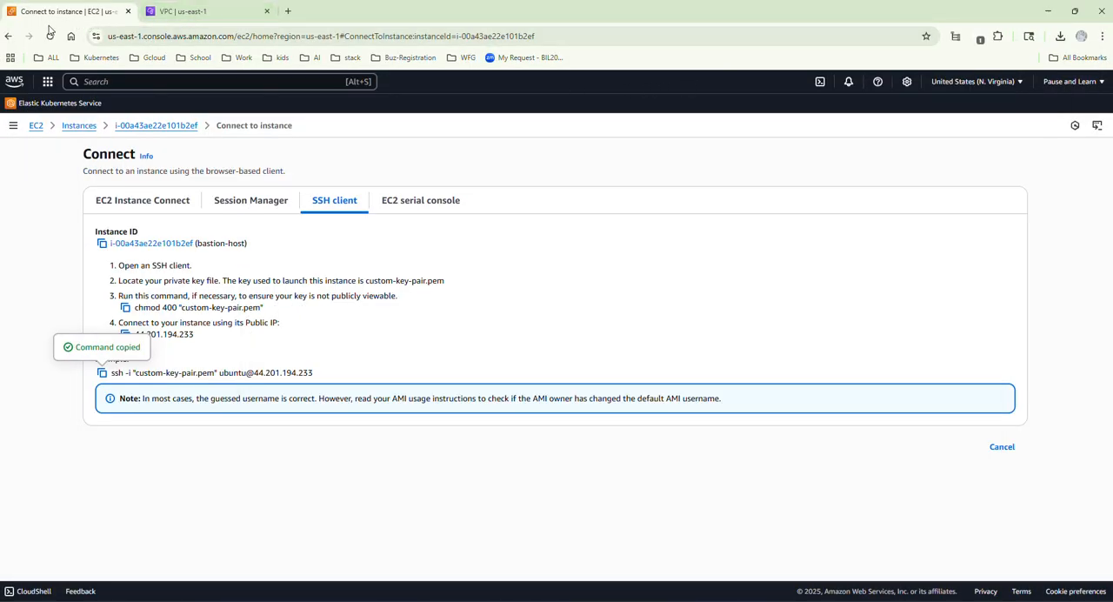
left_click(80, 126)
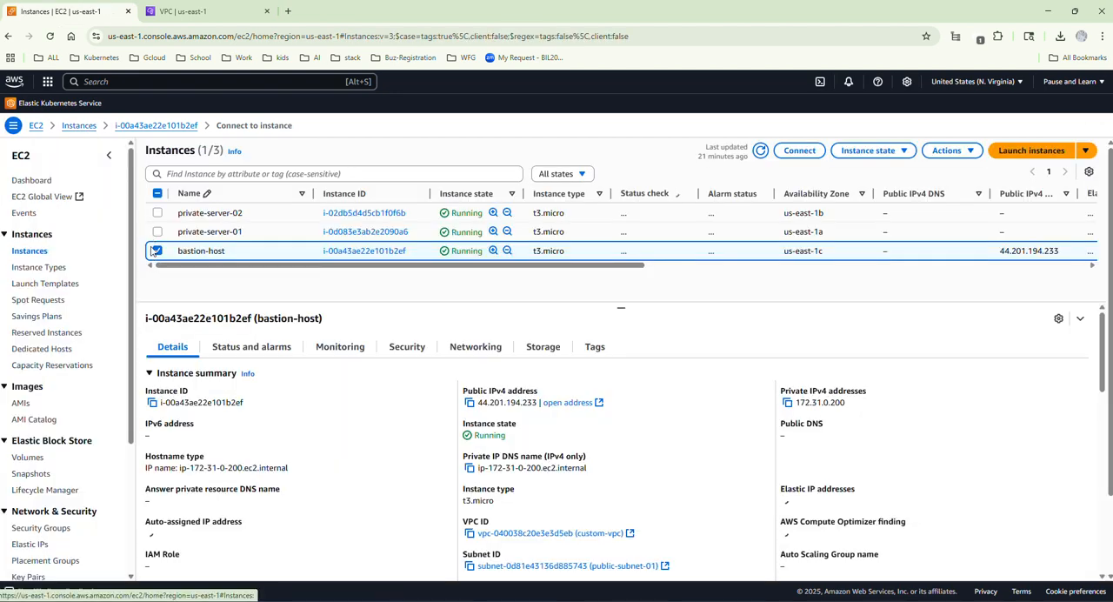
left_click(158, 251)
left_click(158, 212)
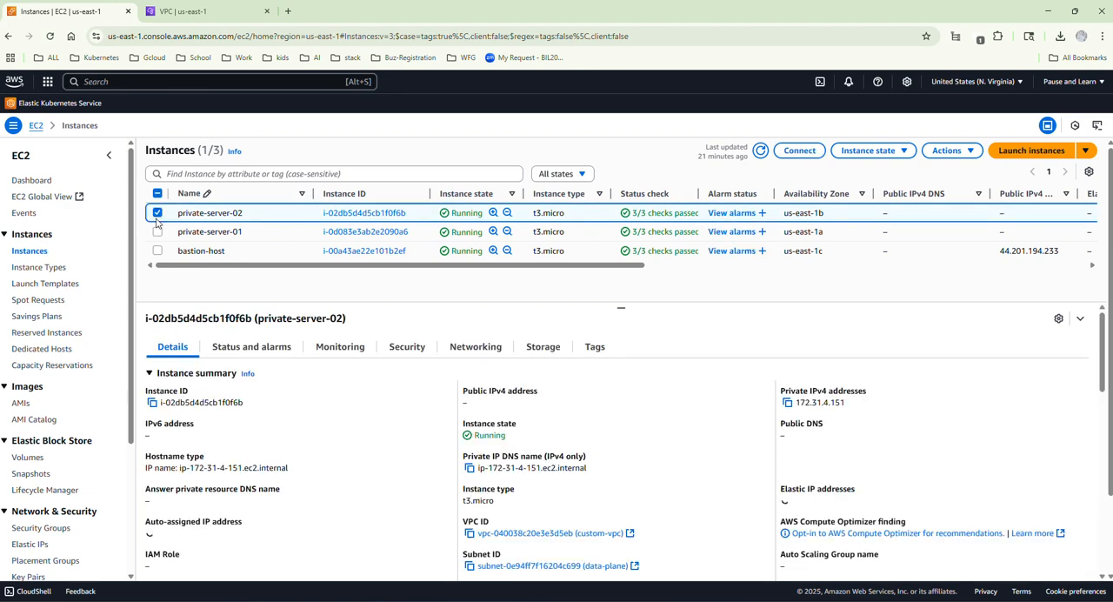
left_click(803, 158)
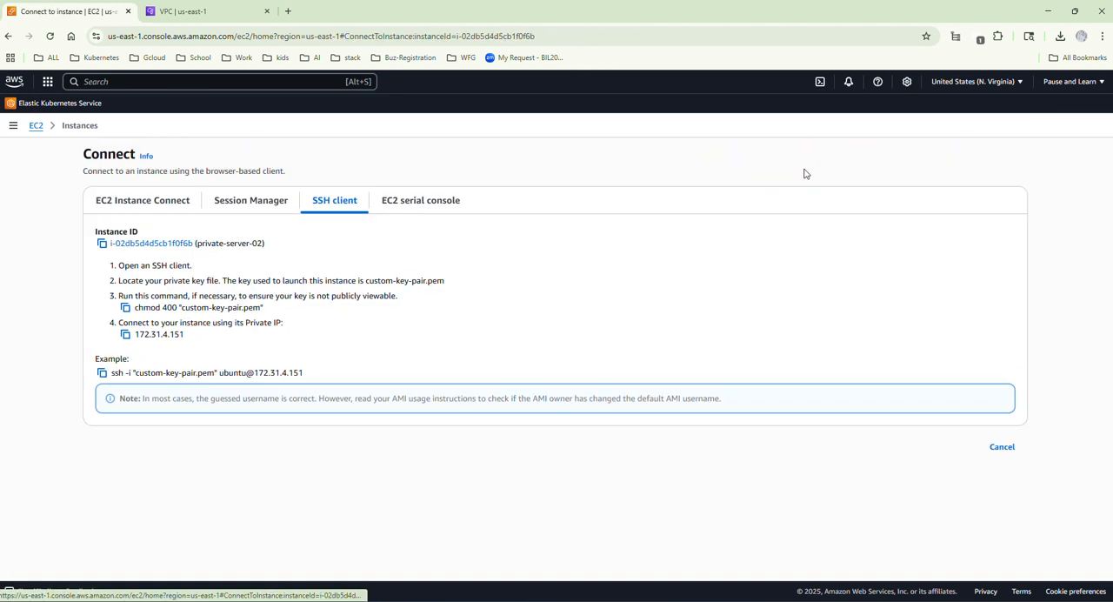
left_click(102, 373)
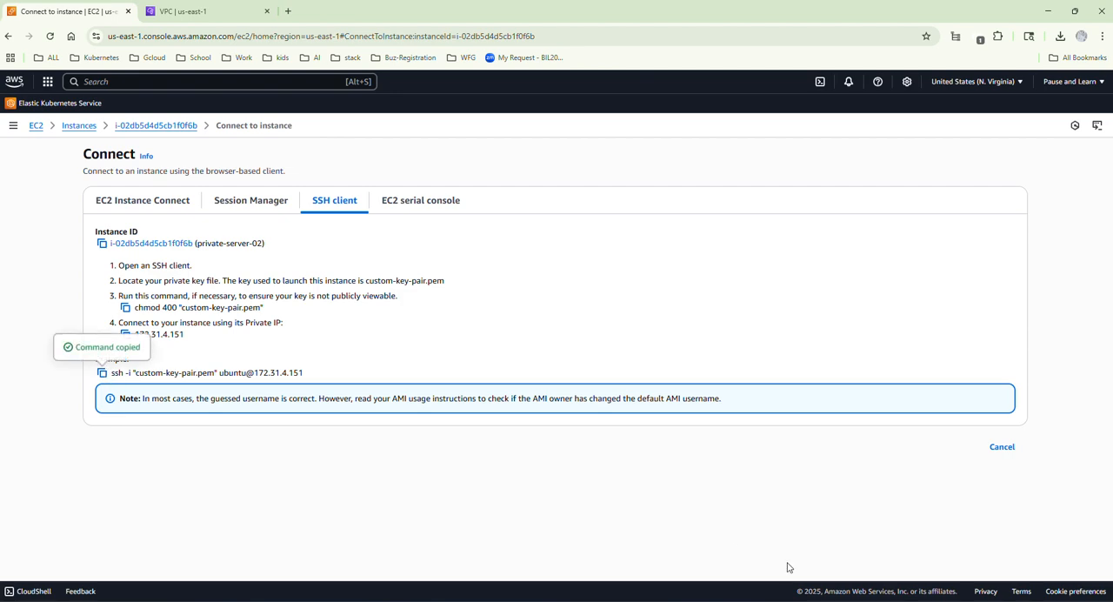
key("alt+Tab")
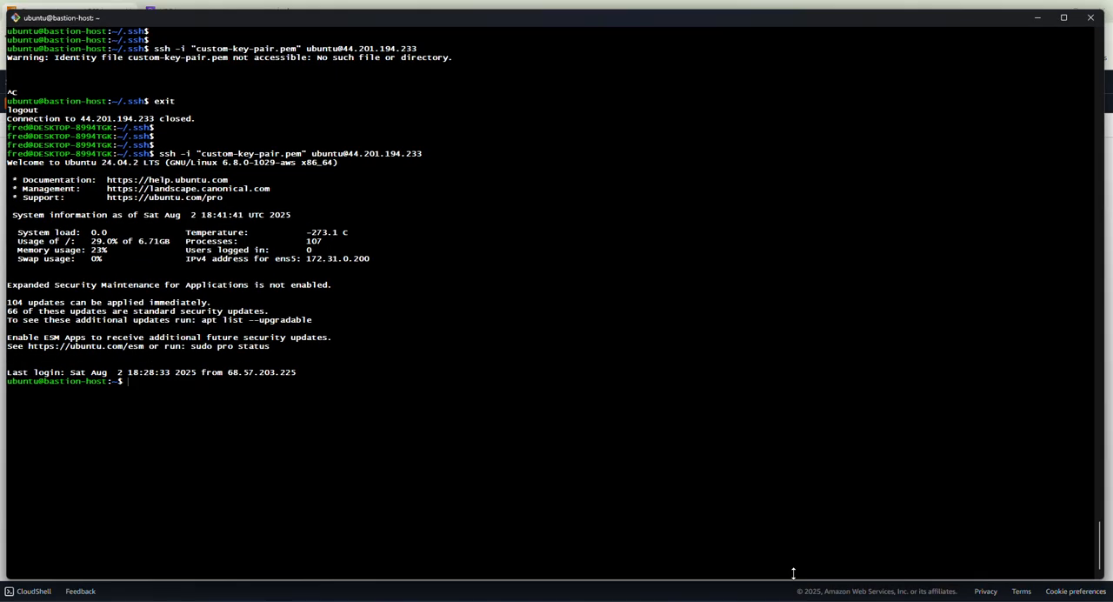
key("ctrl+v")
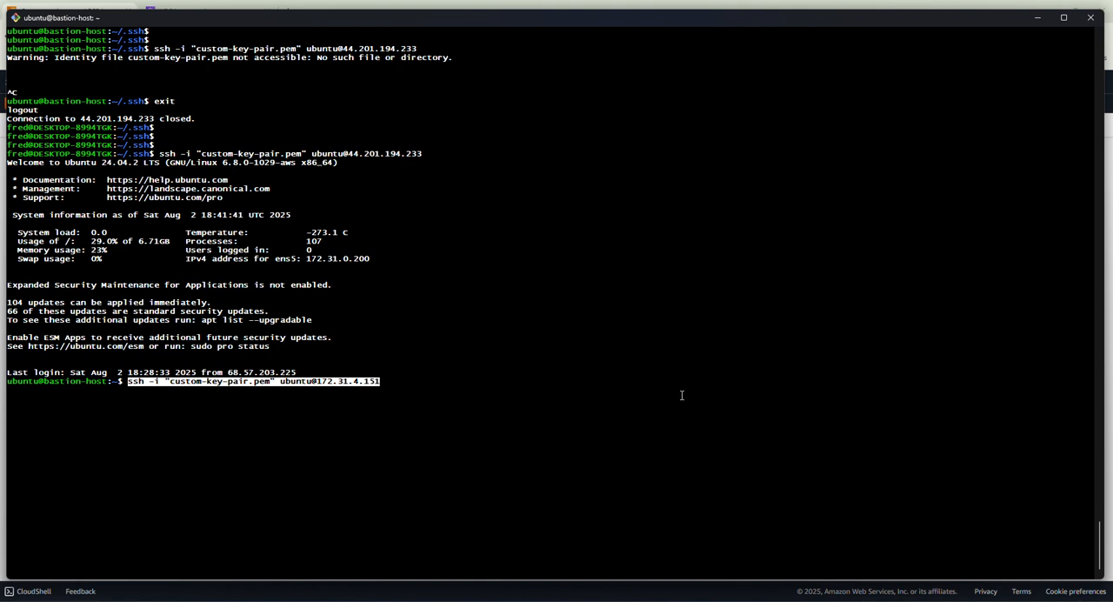
key("Left")
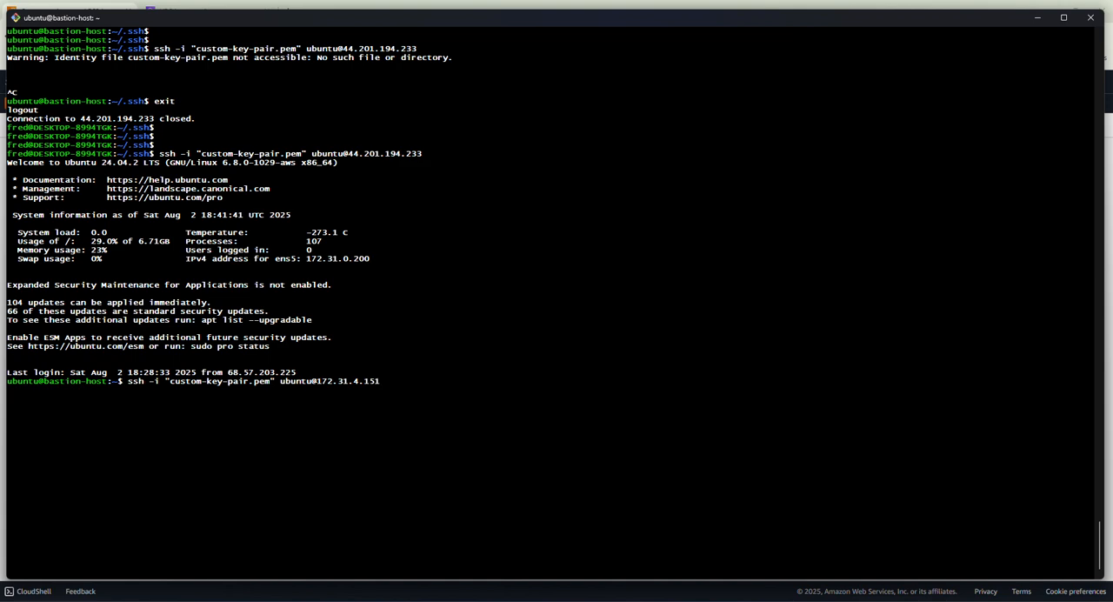
key("BackSpace")
key("BackSpace")
key("BackSpace")
key("BackSpace")
key("BackSpace")
key("BackSpace")
key("BackSpace")
key("BackSpace")
key("BackSpace")
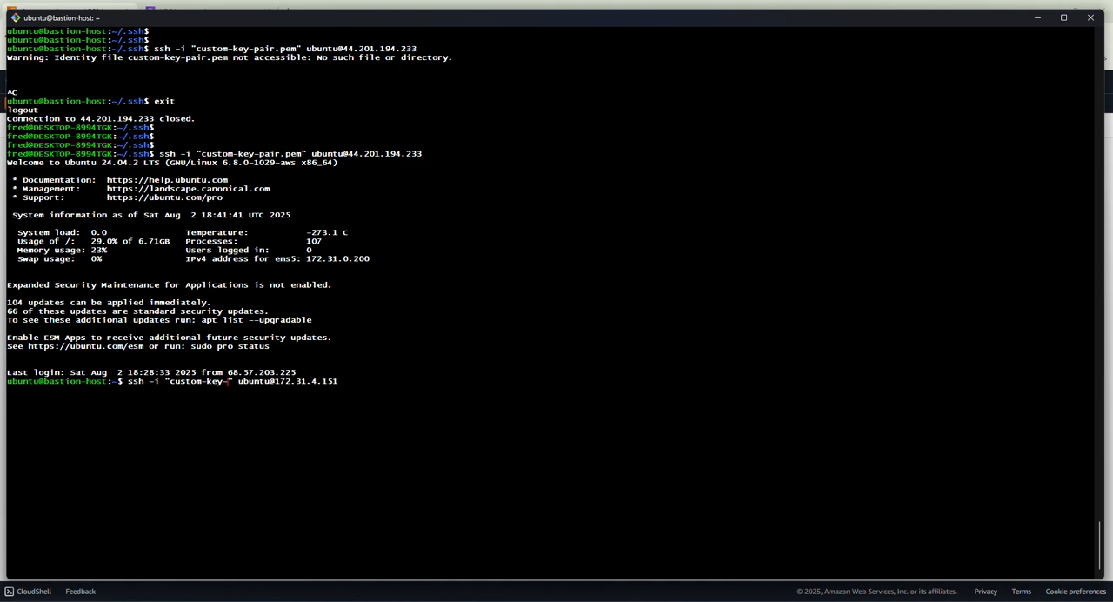
key("Return")
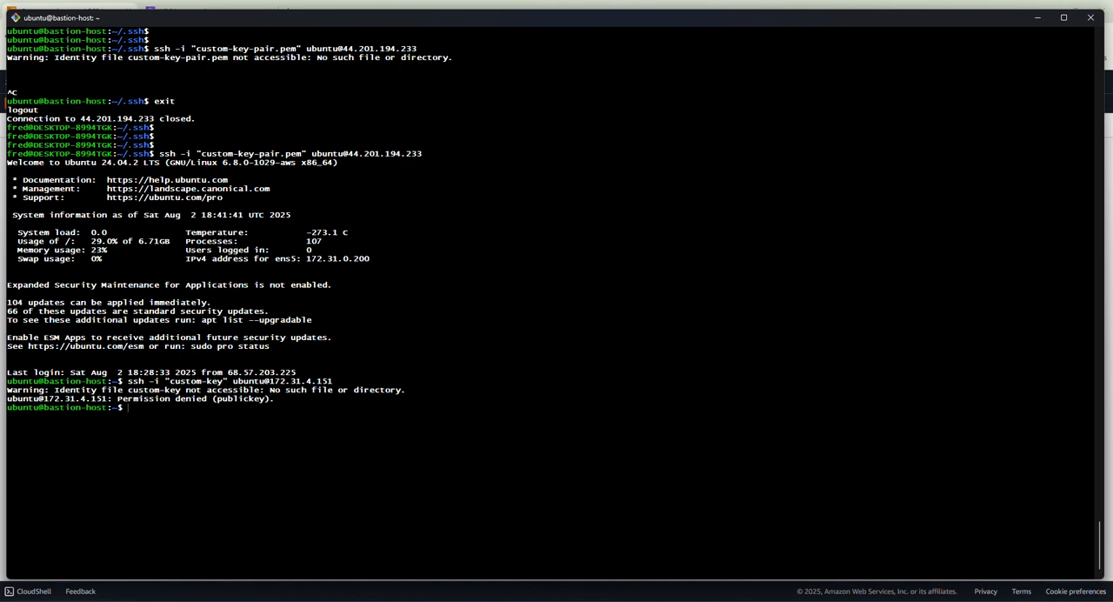
List the bastion host's home directory and change into the .ssh directory.
type("ls")
key("Return")
key("Return")
key("Return")
type("cd .ssh")
key("Tab")
key("Return")
type("ls")
key("Up")
key("Up")
key("Up")
key("Return")
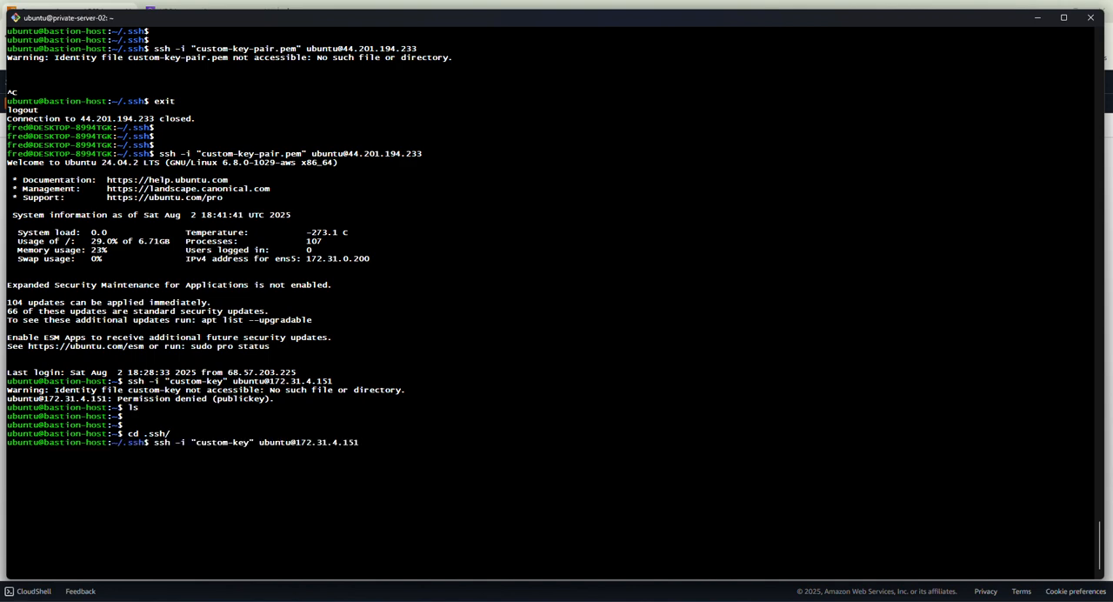
Clear the terminal on private-server-02 and run sudo apt update -y to test its outbound internet access.
key("ctrl+l")
key("Return")
key("Return")
key("Return")
key("Return")
key("Return")
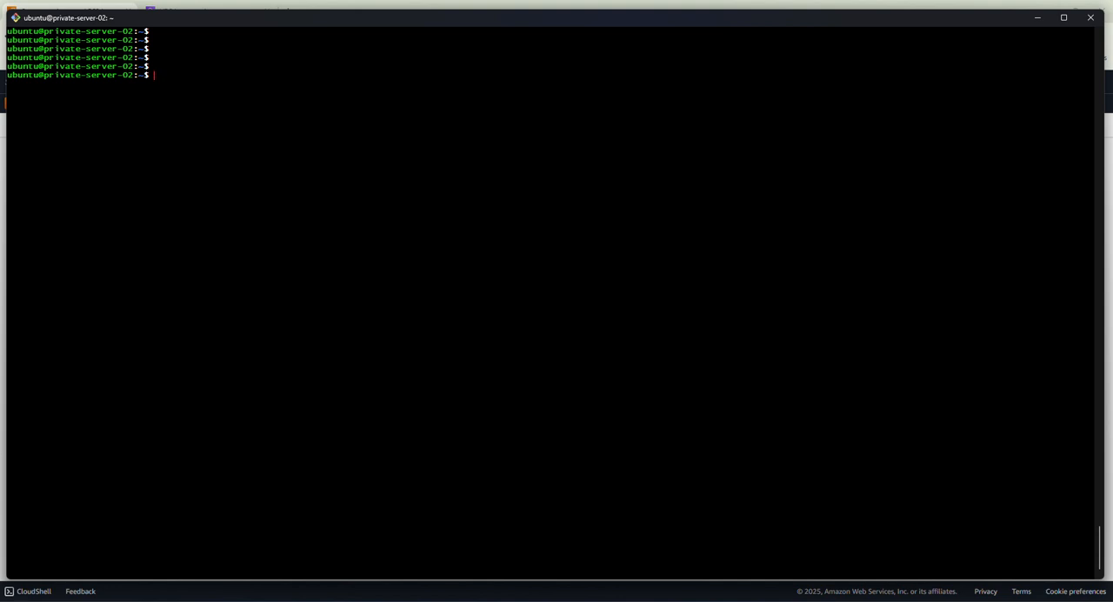
key("Return")
key("Return")
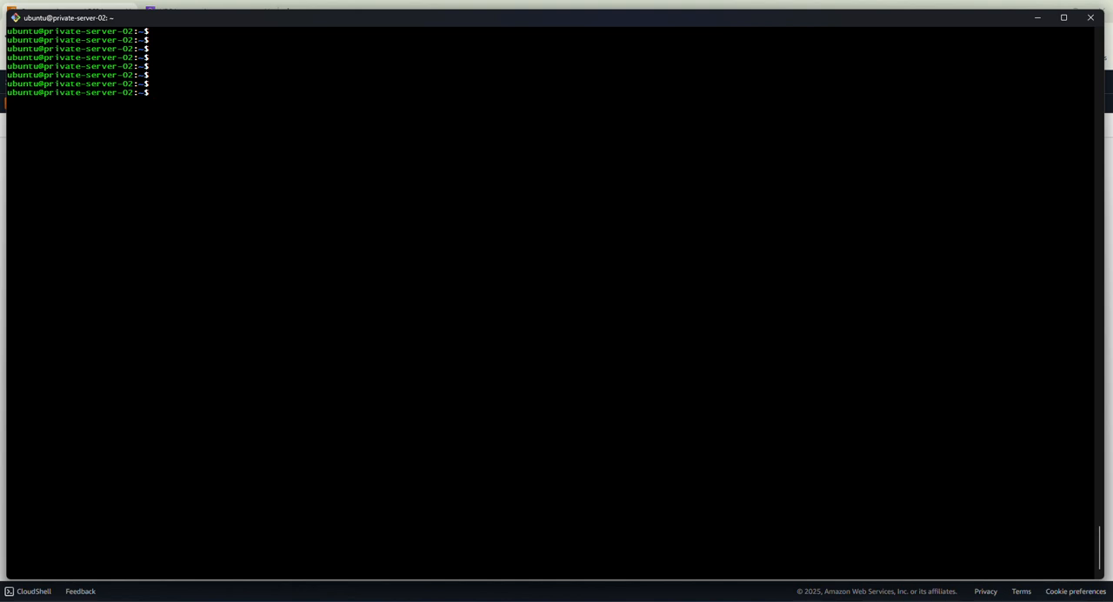
type("sudo apt update -y")
key("Return")
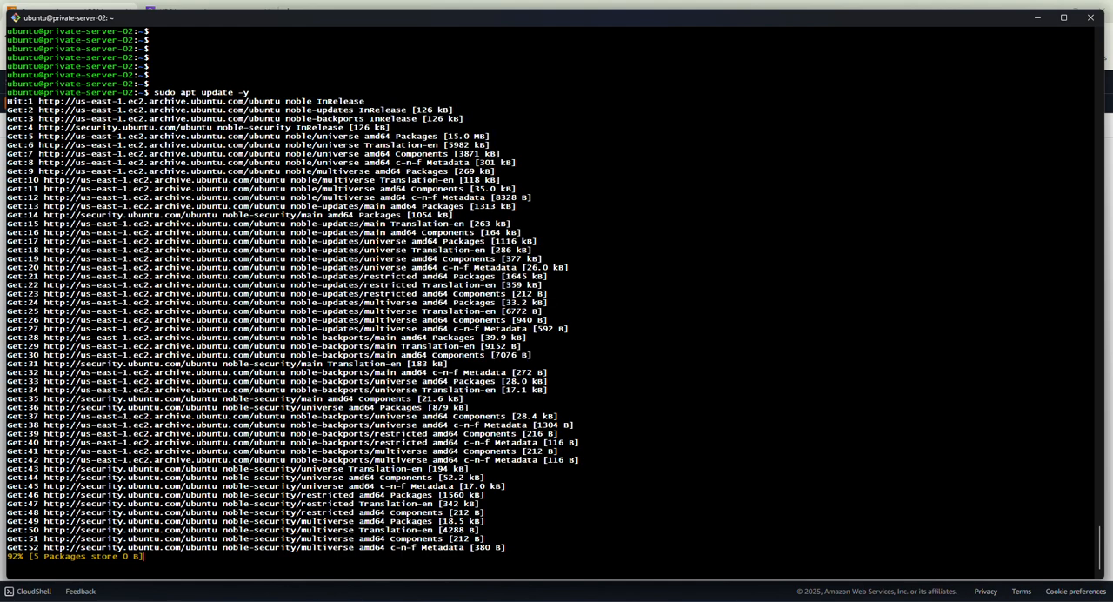